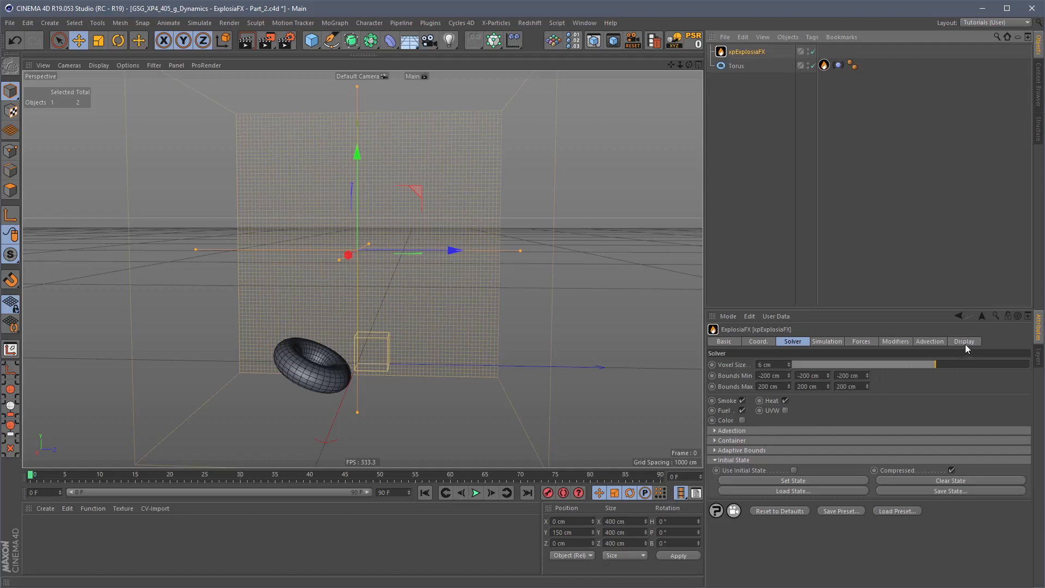
- Play the ExplosiaFX simulation and enable the Vibrate expression on the Torus
{"action": "left_click", "coordinate": [965, 342]}
{"action": "left_click", "coordinate": [793, 342]}
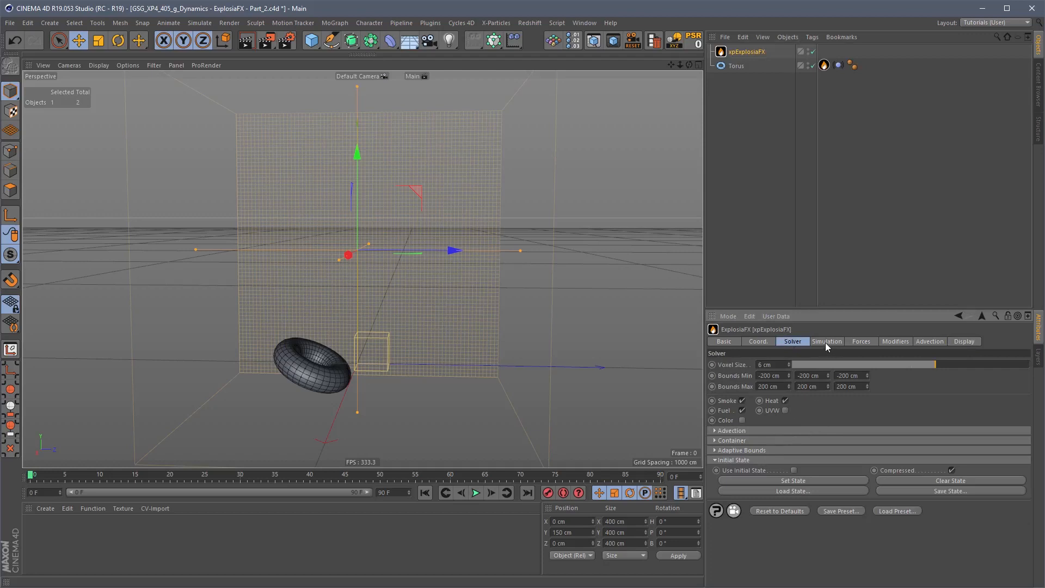
{"action": "left_click", "coordinate": [475, 493]}
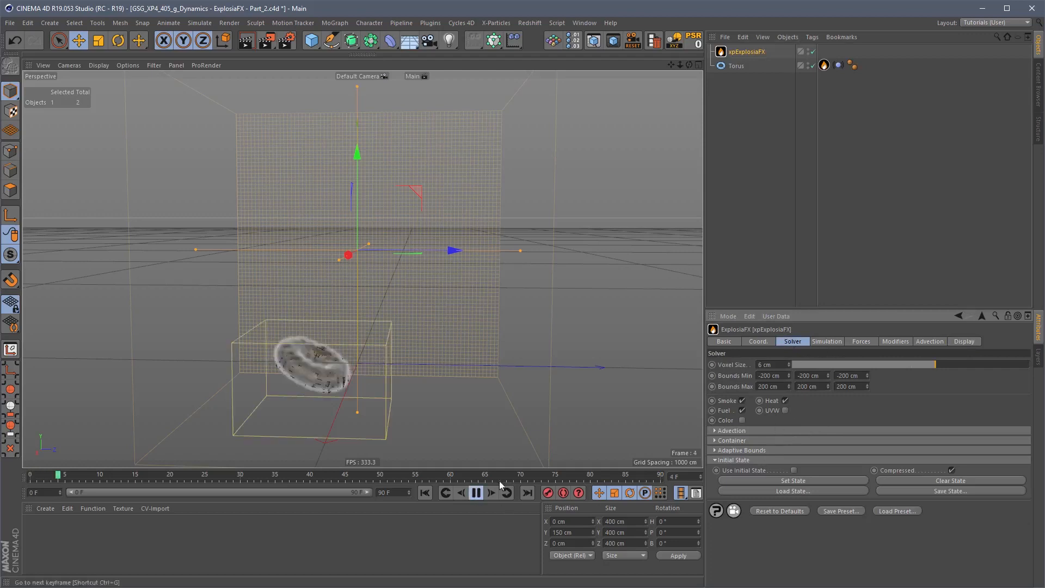
{"action": "left_click", "coordinate": [839, 65]}
{"action": "left_click", "coordinate": [743, 397]}
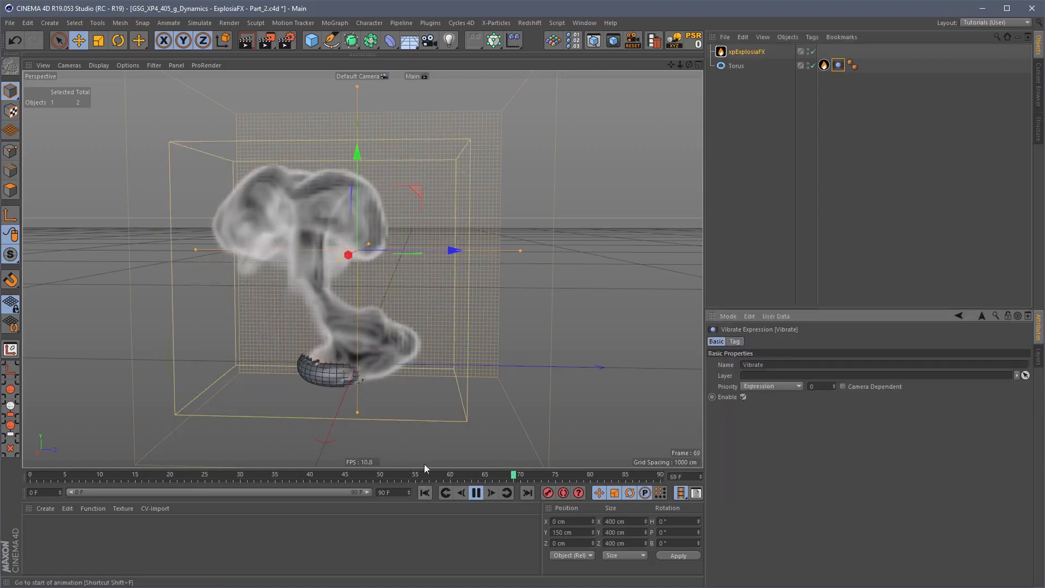
- Select xpExplosiaFX, collapse its Initial State settings and show the full Adaptive Bounds settings of the solver
{"action": "left_click", "coordinate": [774, 138]}
{"action": "left_click", "coordinate": [746, 51]}
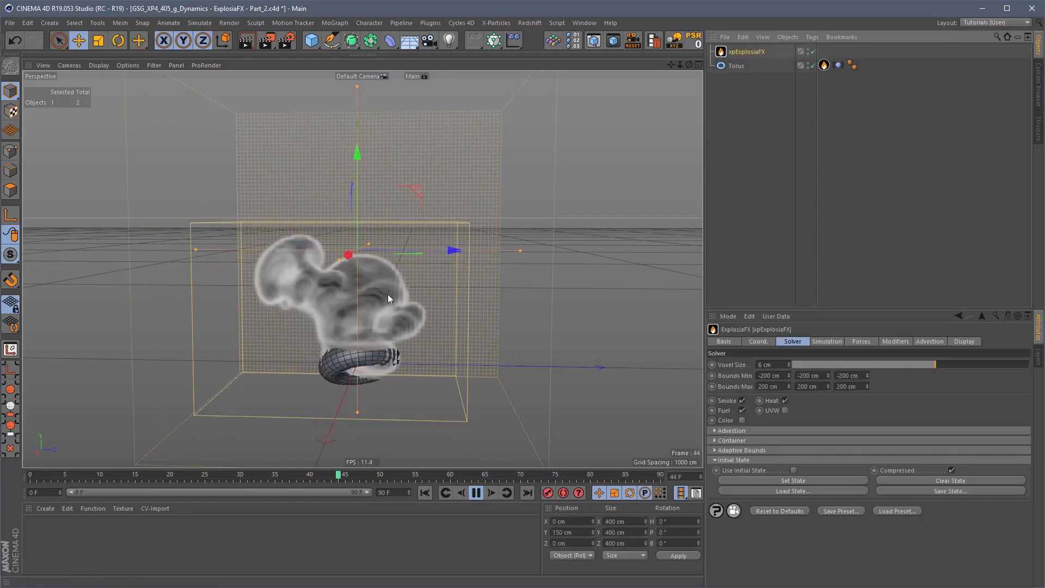
{"action": "right_click_drag", "start_coordinate": [388, 294], "coordinate": [373, 312], "text": "alt"}
{"action": "middle_click_drag", "start_coordinate": [373, 312], "coordinate": [389, 309], "text": "alt"}
{"action": "left_click_drag", "start_coordinate": [390, 316], "coordinate": [384, 315], "text": "alt"}
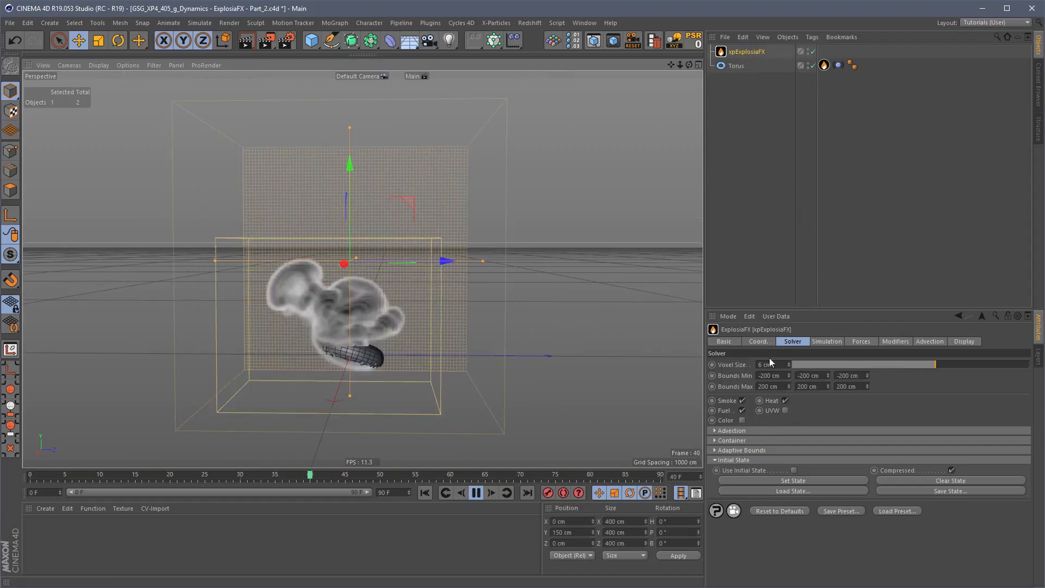
{"action": "left_click", "coordinate": [742, 461]}
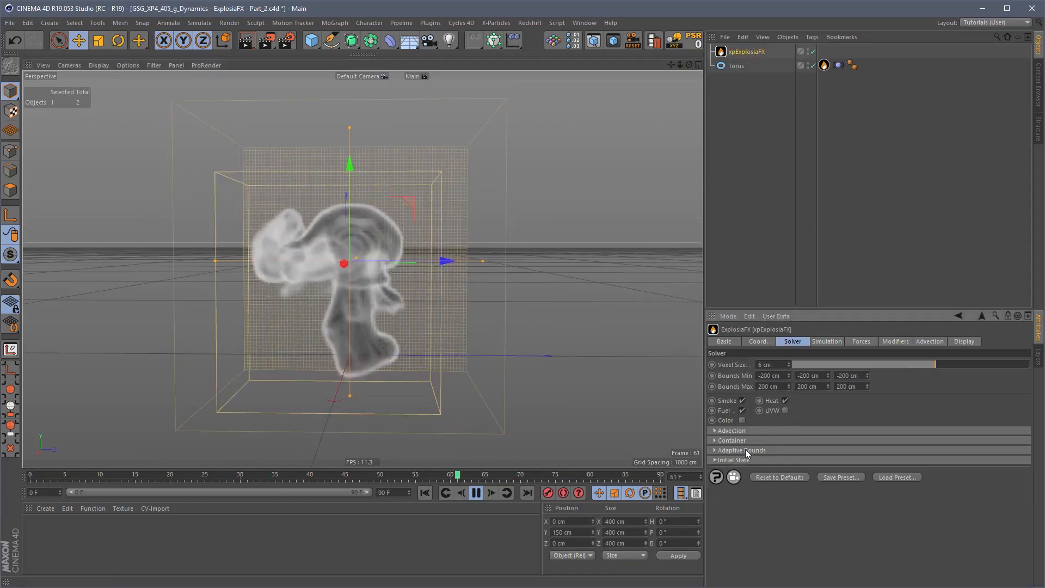
{"action": "left_click", "coordinate": [747, 449]}
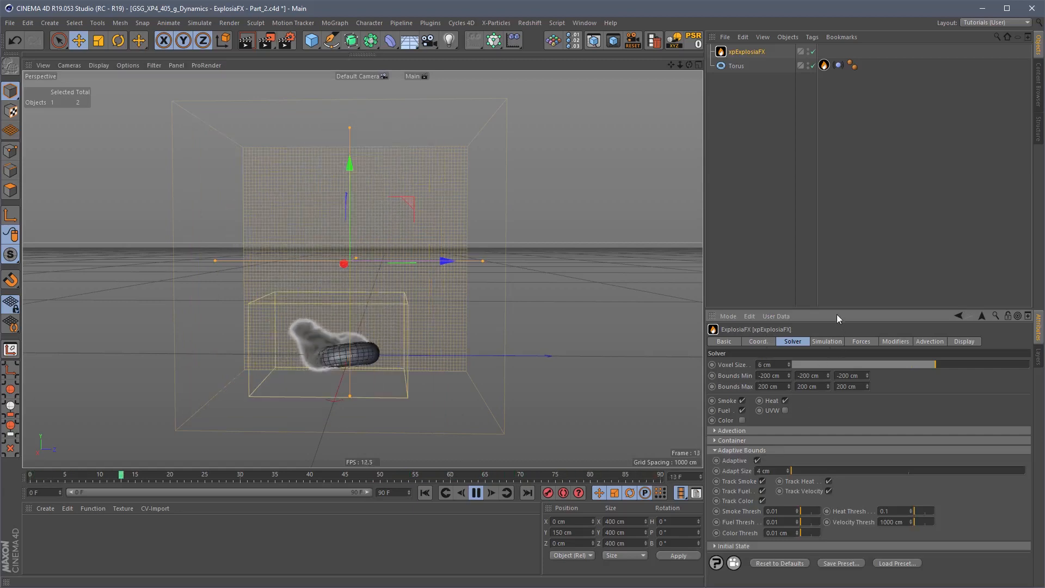
{"action": "left_click_drag", "start_coordinate": [838, 312], "coordinate": [847, 128]}
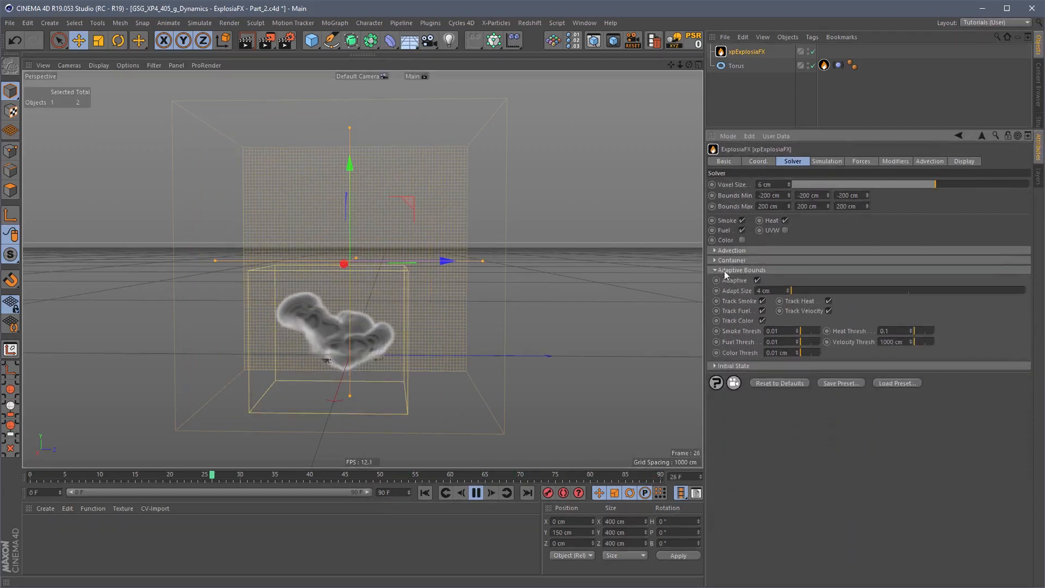
- Turn off Adaptive for the solver bounds and replay the simulation from the start
{"action": "left_click", "coordinate": [477, 493]}
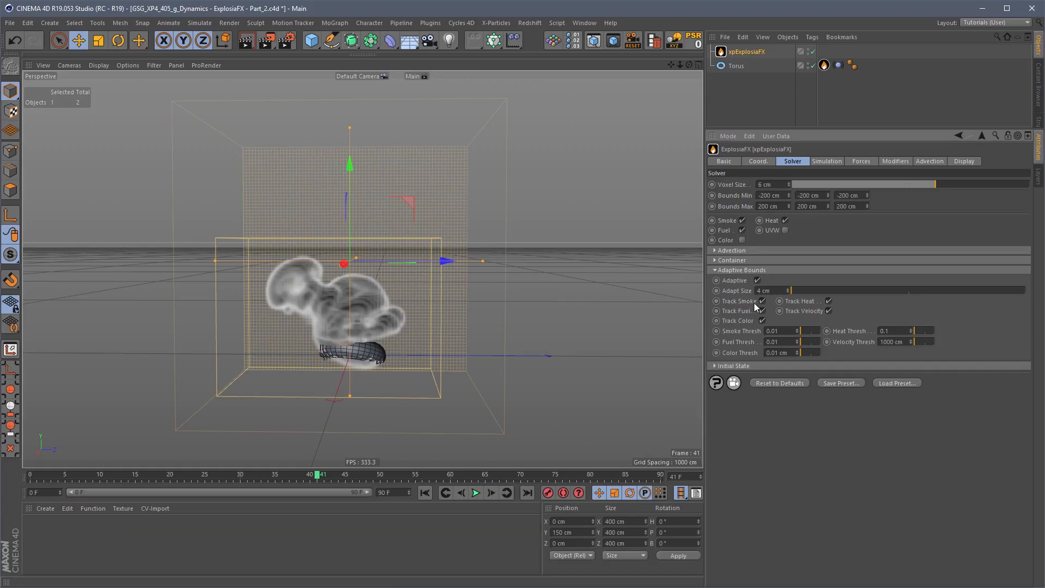
{"action": "left_click", "coordinate": [757, 281]}
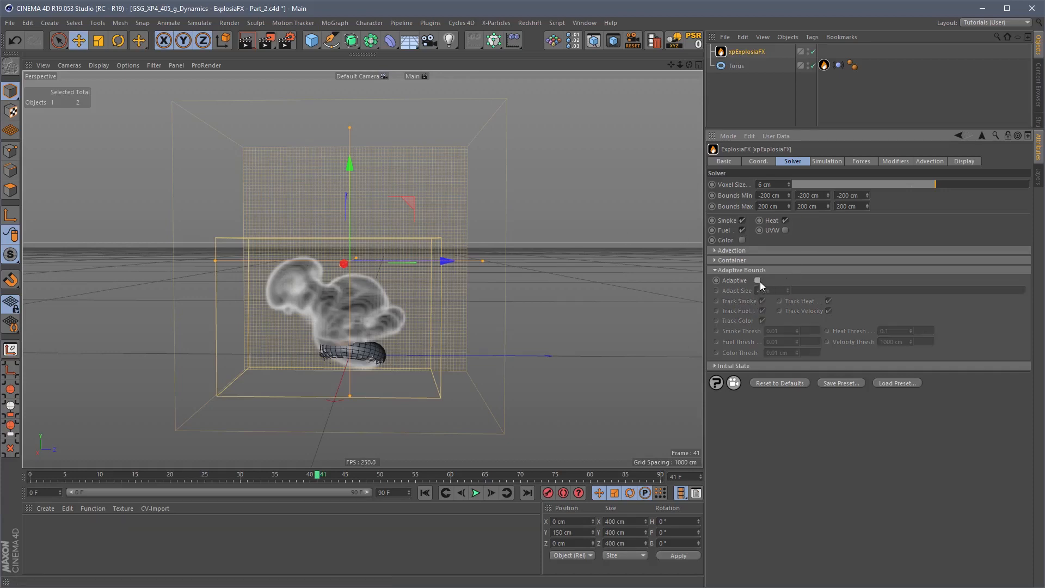
{"action": "left_click", "coordinate": [424, 493]}
{"action": "left_click", "coordinate": [476, 494]}
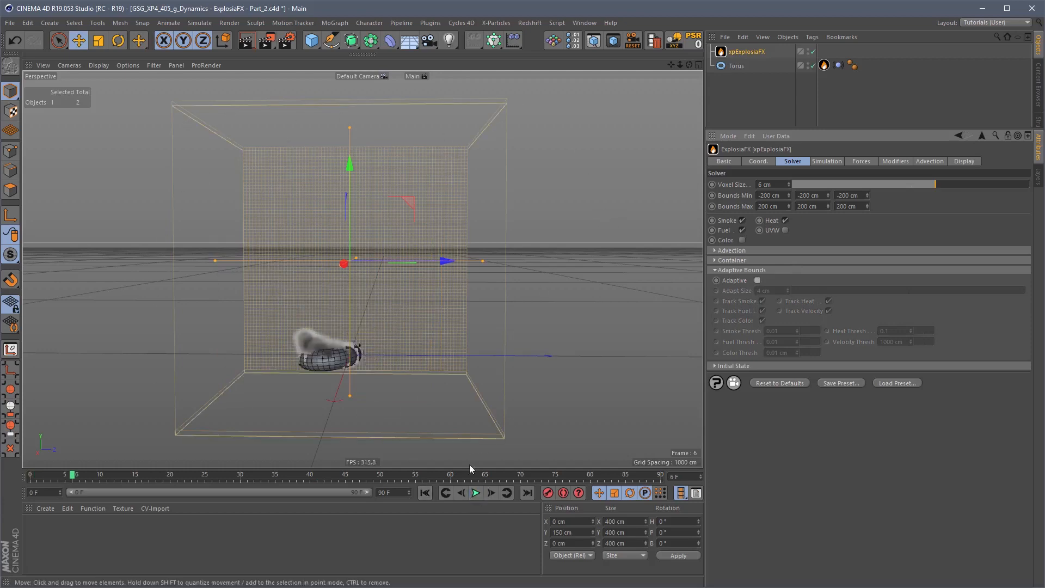
{"action": "left_click", "coordinate": [478, 493]}
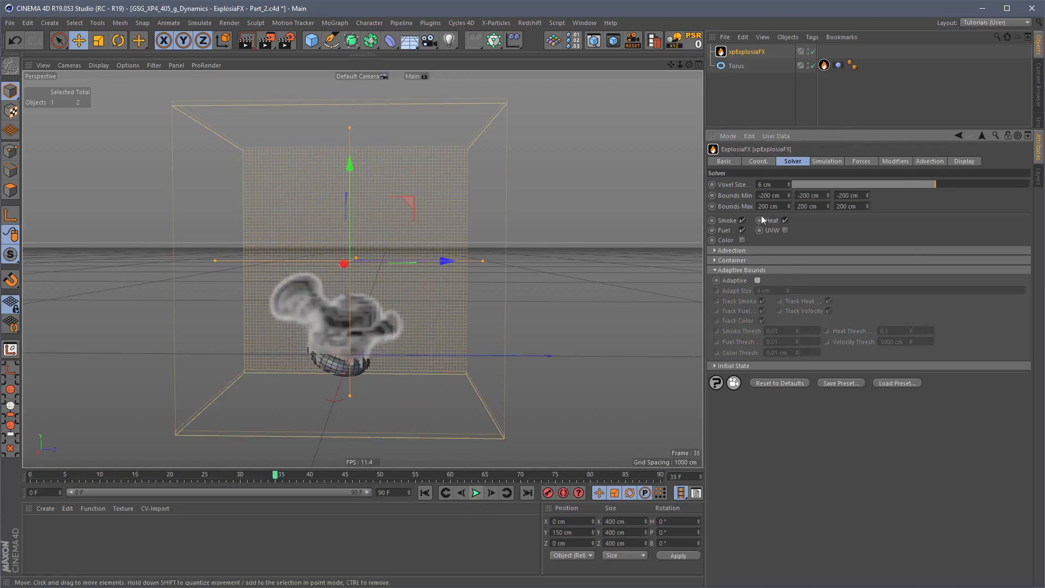
- Set the solver's Voxel Size to 3 cm and replay the simulation from the first frame
{"action": "left_click", "coordinate": [428, 492]}
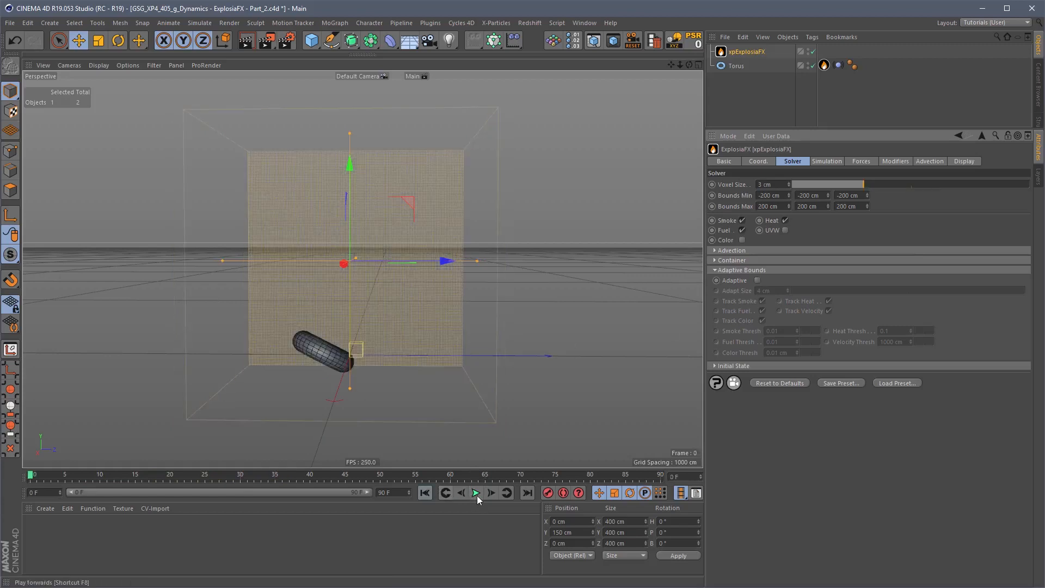
{"action": "left_click", "coordinate": [477, 493]}
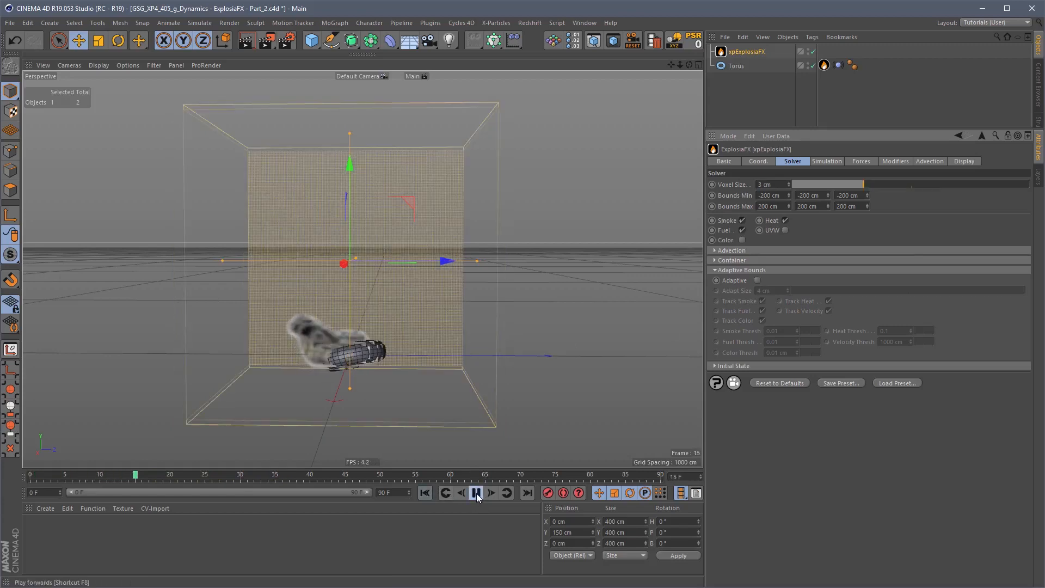
{"action": "left_click", "coordinate": [477, 493]}
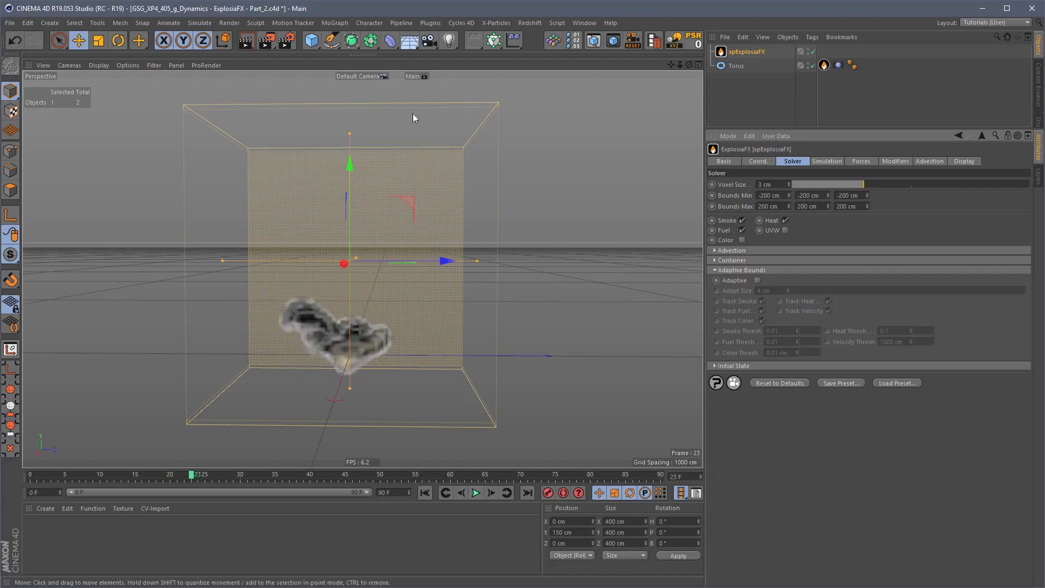
- Turn Adaptive back on for the solver bounds and run the simulation again from the start
{"action": "left_click", "coordinate": [758, 281]}
{"action": "left_click", "coordinate": [426, 493]}
{"action": "left_click", "coordinate": [473, 494]}
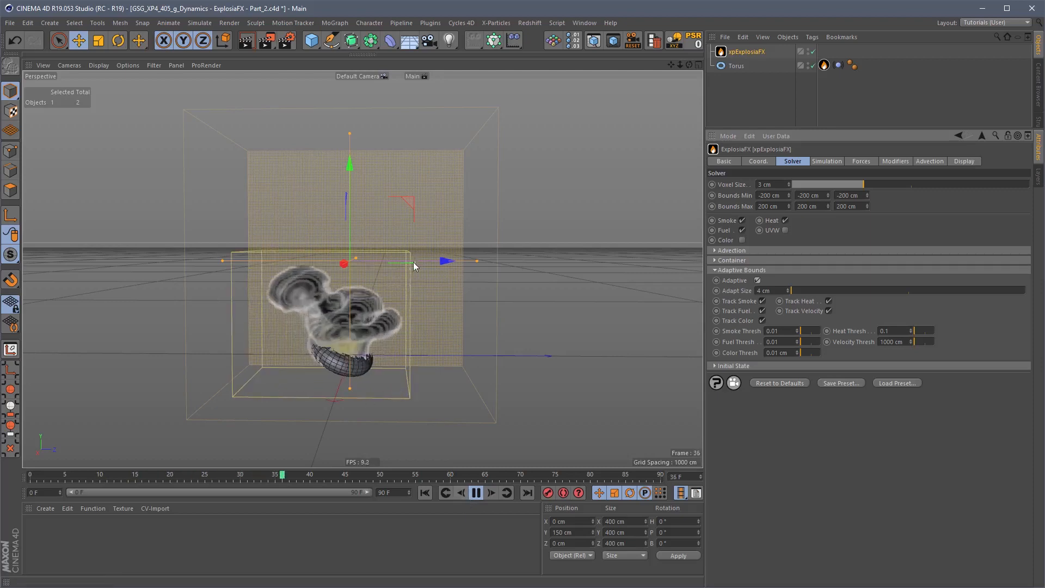
- Stop playback, set Adapt Size to 100 cm and replay the simulation from the start
{"action": "left_click", "coordinate": [478, 494]}
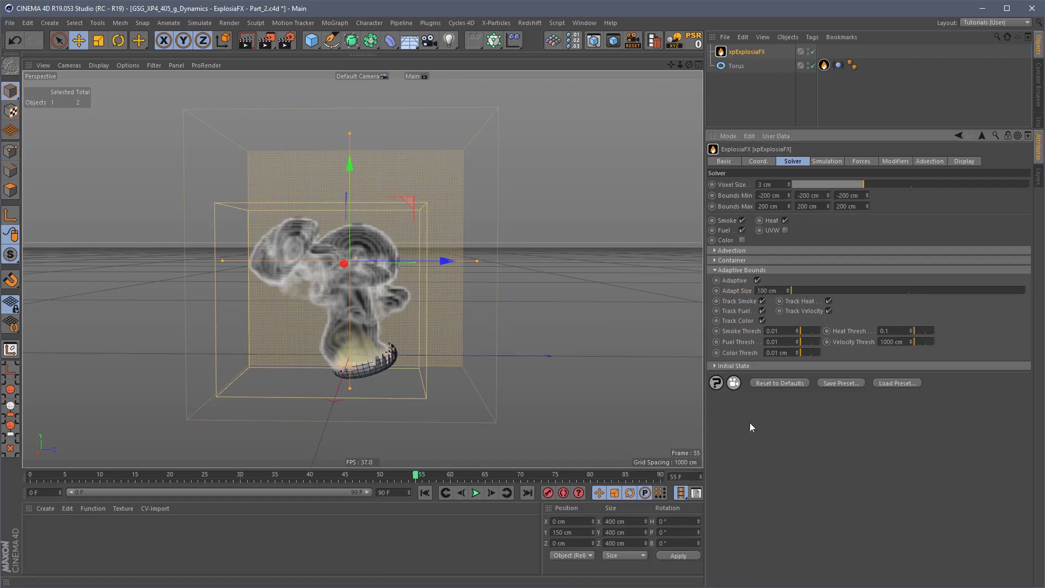
{"action": "left_click", "coordinate": [424, 493]}
{"action": "left_click", "coordinate": [476, 493]}
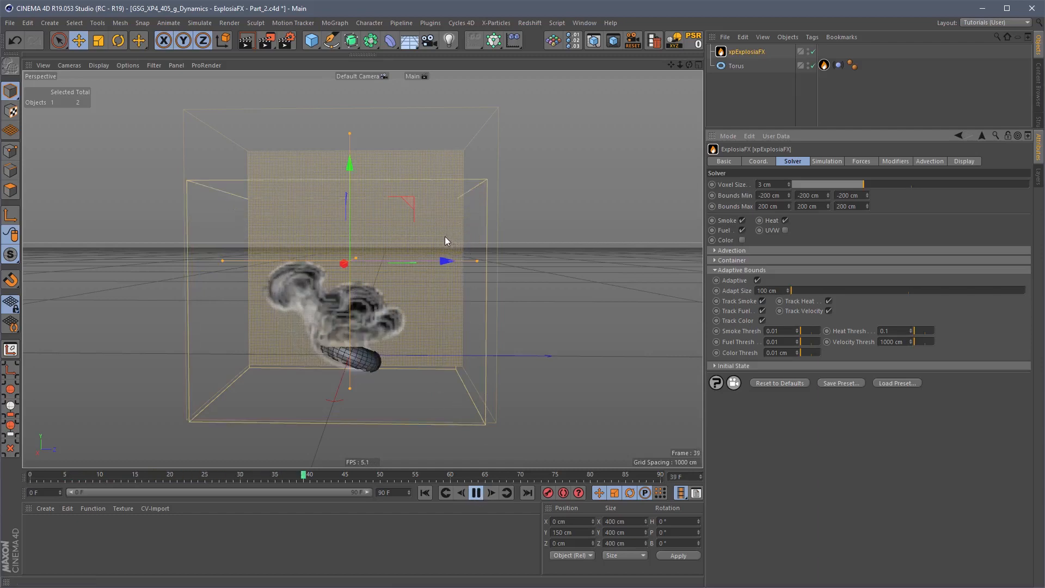
- Set Adapt Size back to 4 cm and restart the simulation
{"action": "left_click", "coordinate": [476, 492]}
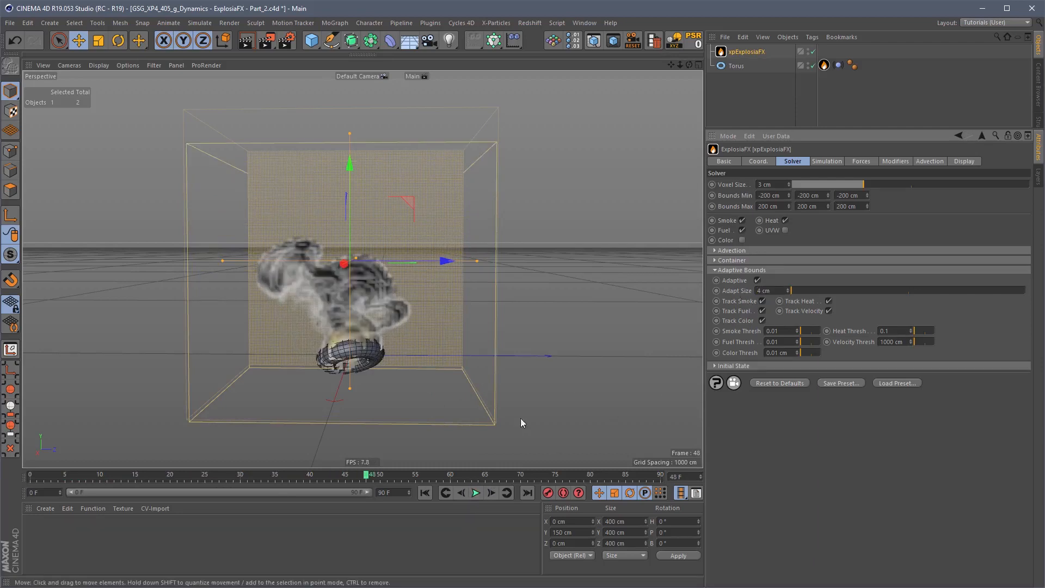
{"action": "left_click", "coordinate": [427, 493]}
{"action": "left_click", "coordinate": [477, 493]}
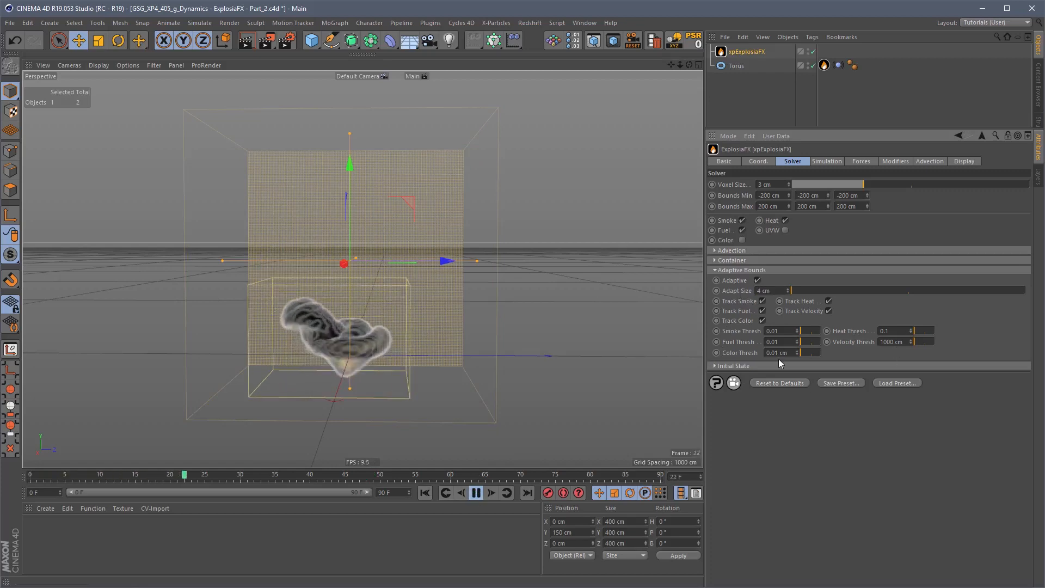
- Turn off Track Color, Track Heat and Track Smoke in the adaptive bounds while the simulation plays
{"action": "left_click", "coordinate": [762, 320]}
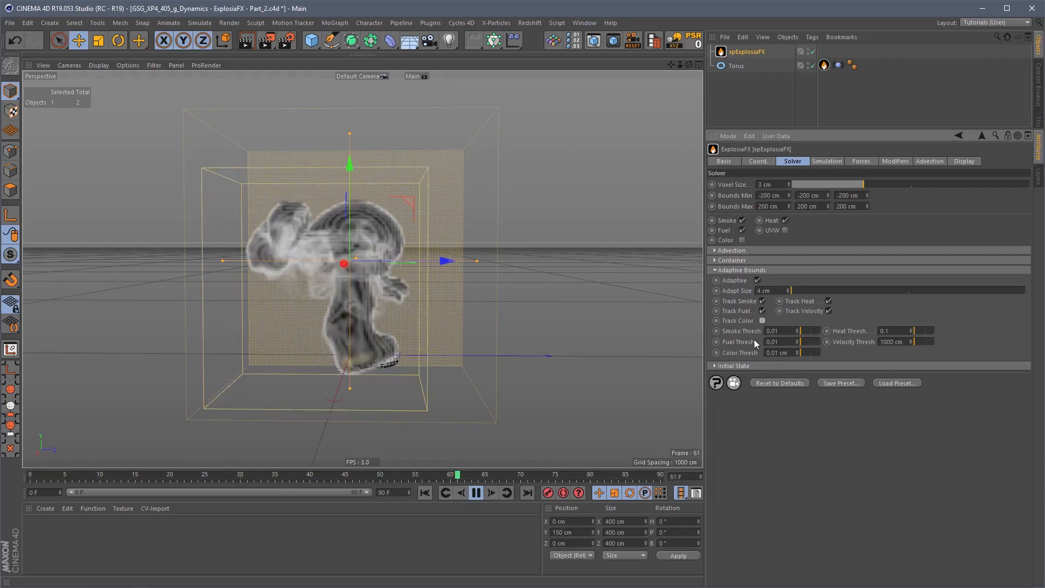
{"action": "left_click", "coordinate": [830, 301]}
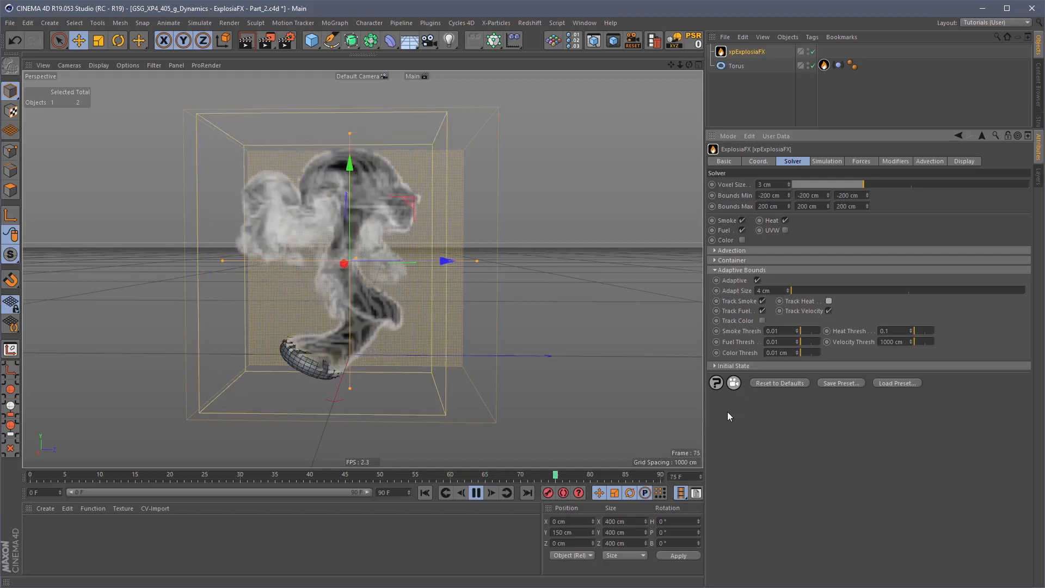
{"action": "left_click", "coordinate": [762, 301]}
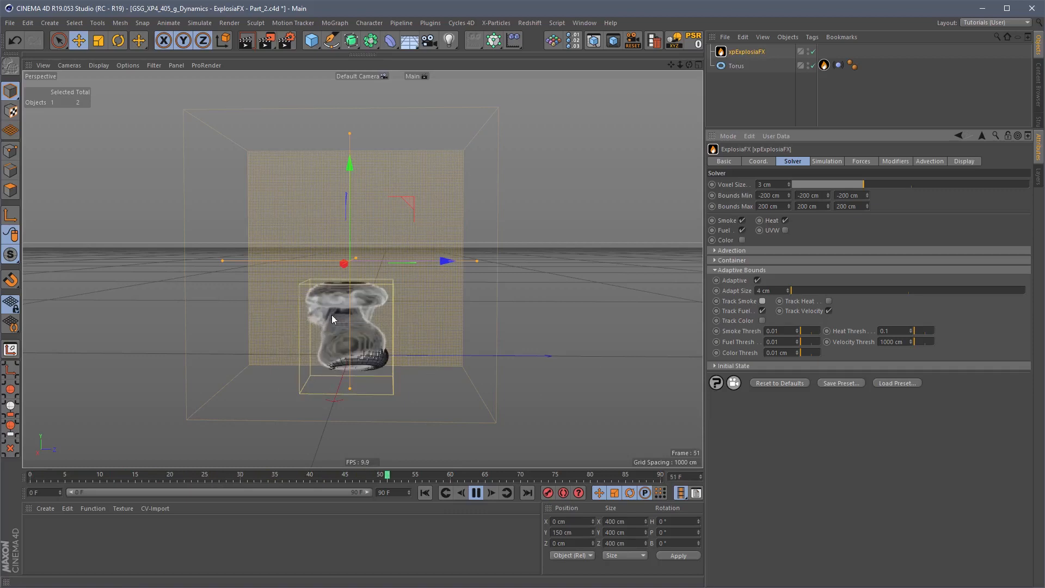
- Change the ExplosiaFX viewport display to Fuel only
{"action": "left_click", "coordinate": [965, 161]}
{"action": "left_click", "coordinate": [795, 185]}
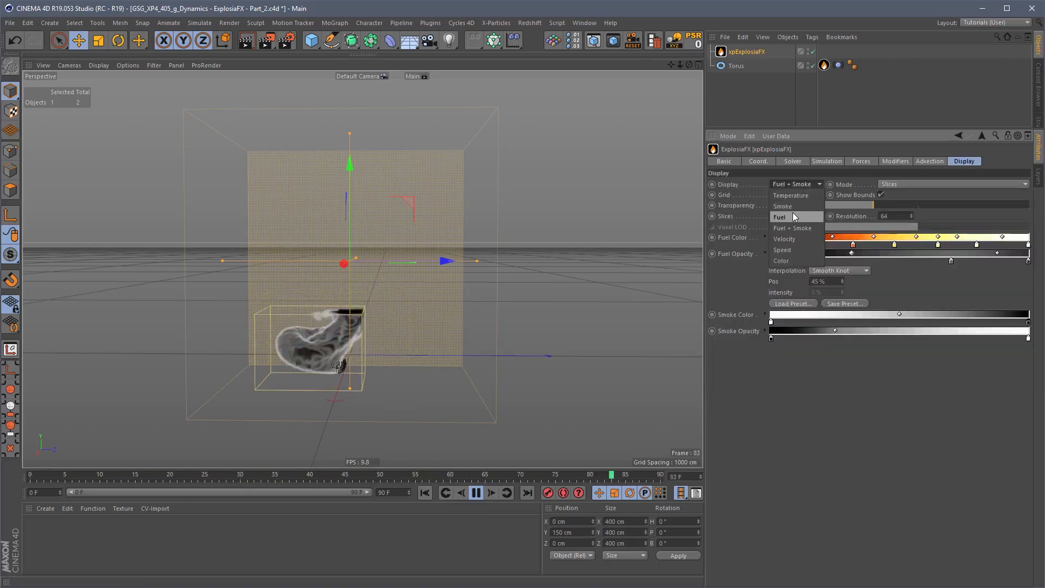
{"action": "left_click", "coordinate": [792, 216]}
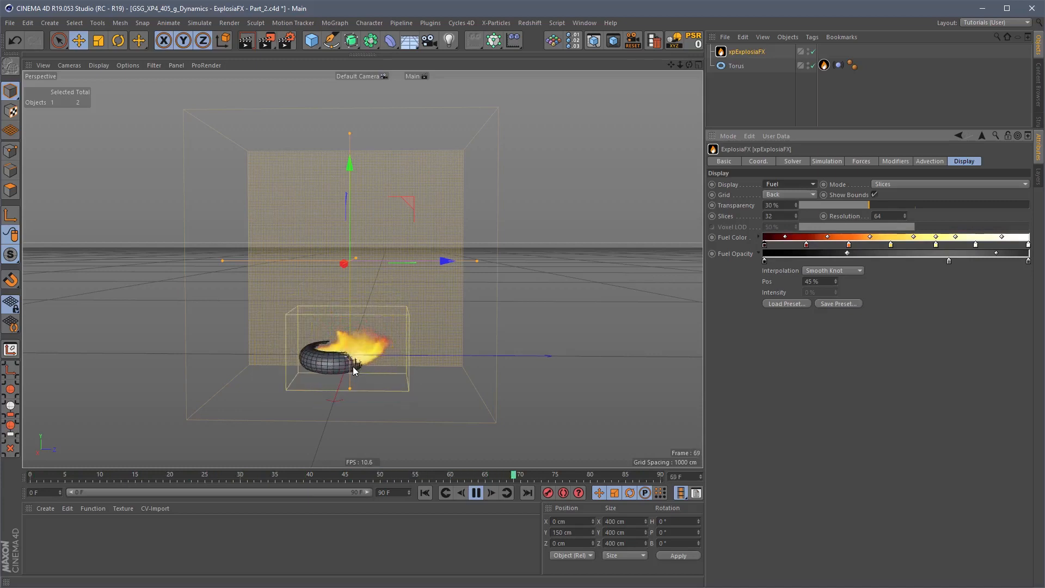
- Re-enable Track Smoke and Track Heat in the adaptive bounds and restart the simulation
{"action": "left_click", "coordinate": [799, 161]}
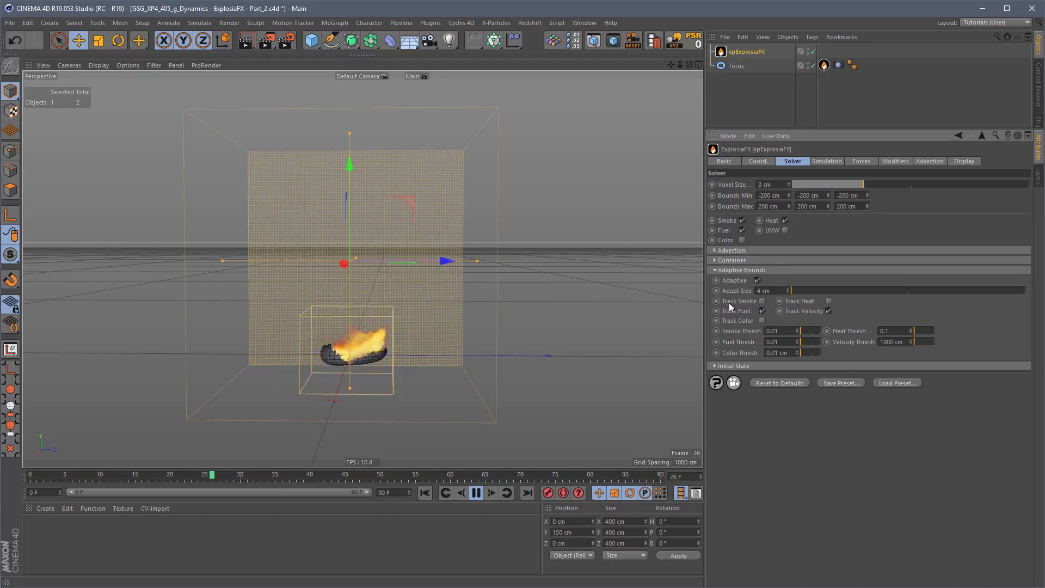
{"action": "left_click", "coordinate": [763, 301]}
{"action": "left_click", "coordinate": [828, 311]}
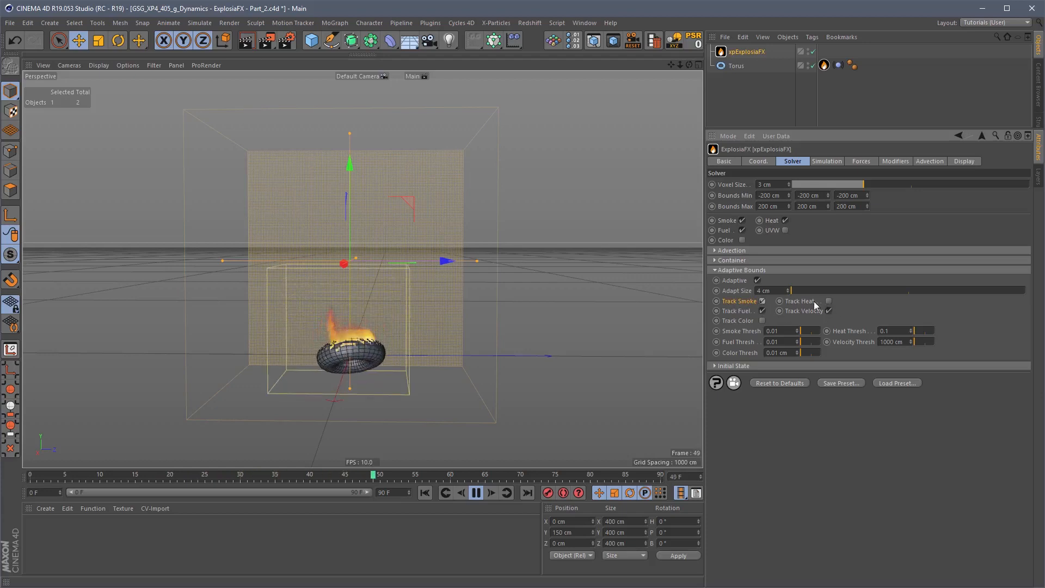
{"action": "left_click", "coordinate": [829, 301]}
{"action": "left_click", "coordinate": [429, 495]}
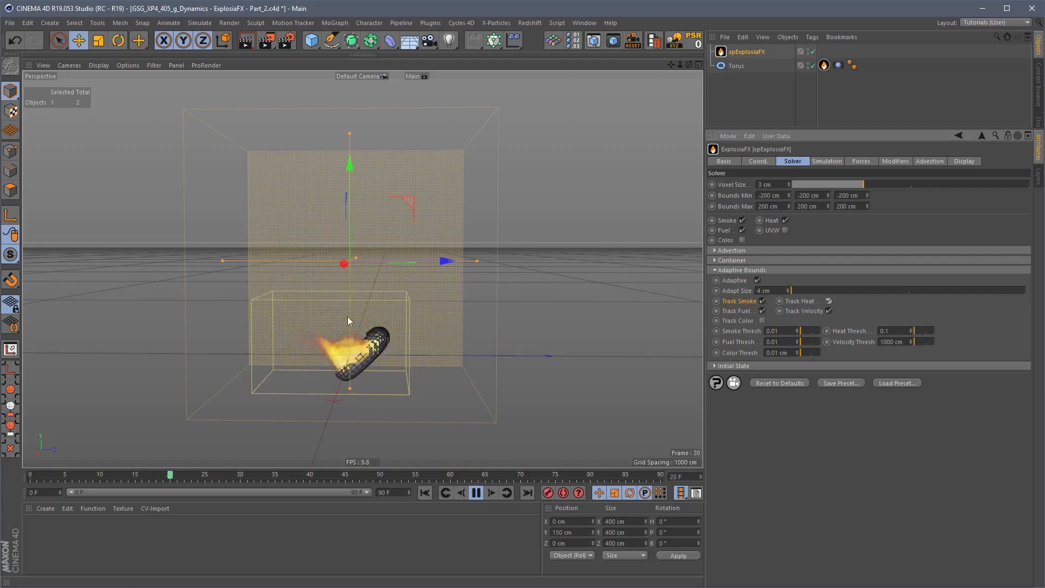
- Switch the ExplosiaFX viewport display back to Fuel + Smoke
{"action": "left_click", "coordinate": [964, 160]}
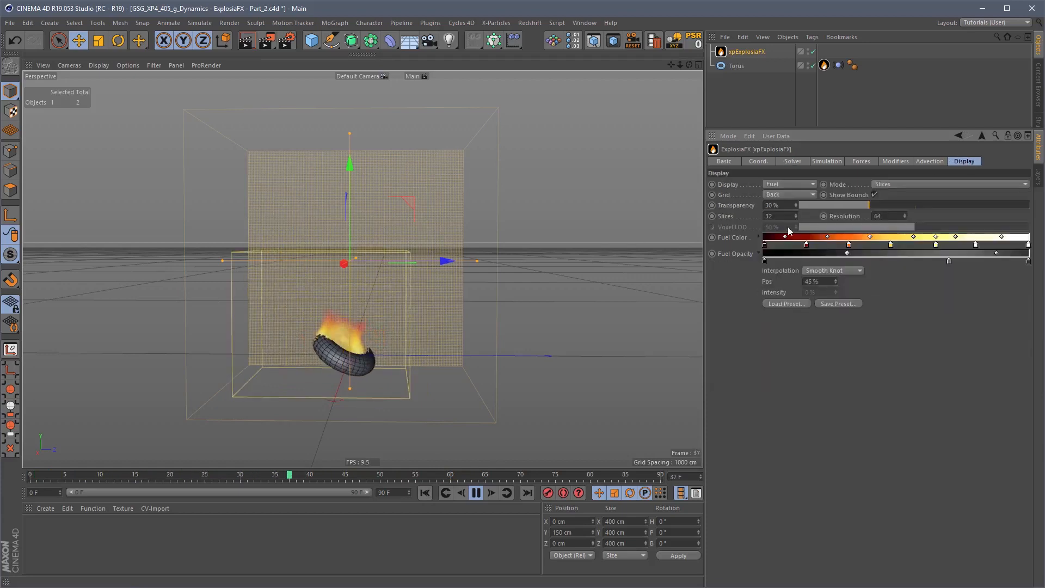
{"action": "left_click", "coordinate": [788, 184]}
{"action": "left_click", "coordinate": [789, 221]}
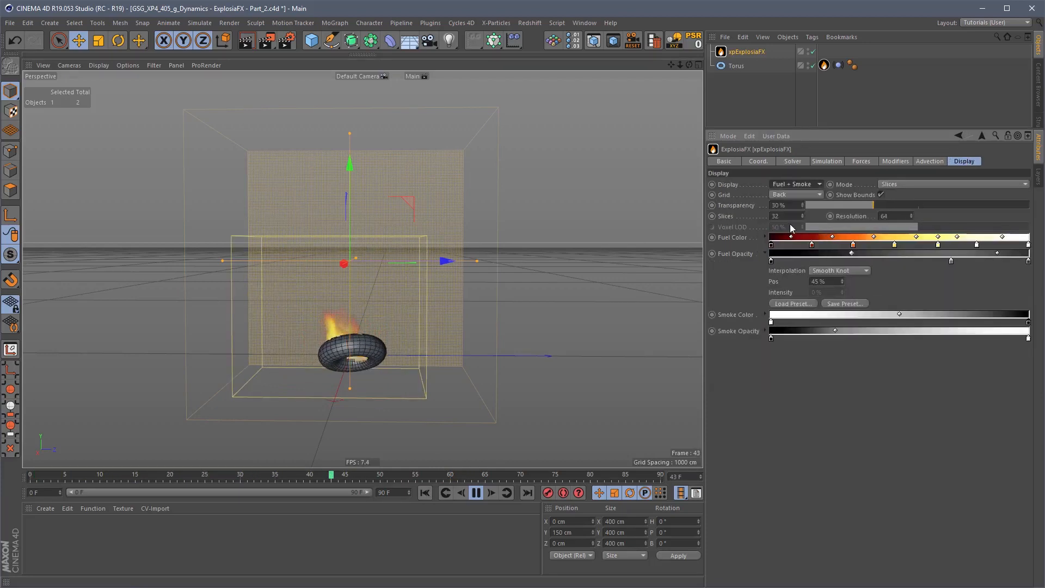
- Set the smoke, fuel and heat thresholds of the adaptive bounds to 10 and replay the simulation
{"action": "left_click", "coordinate": [798, 161]}
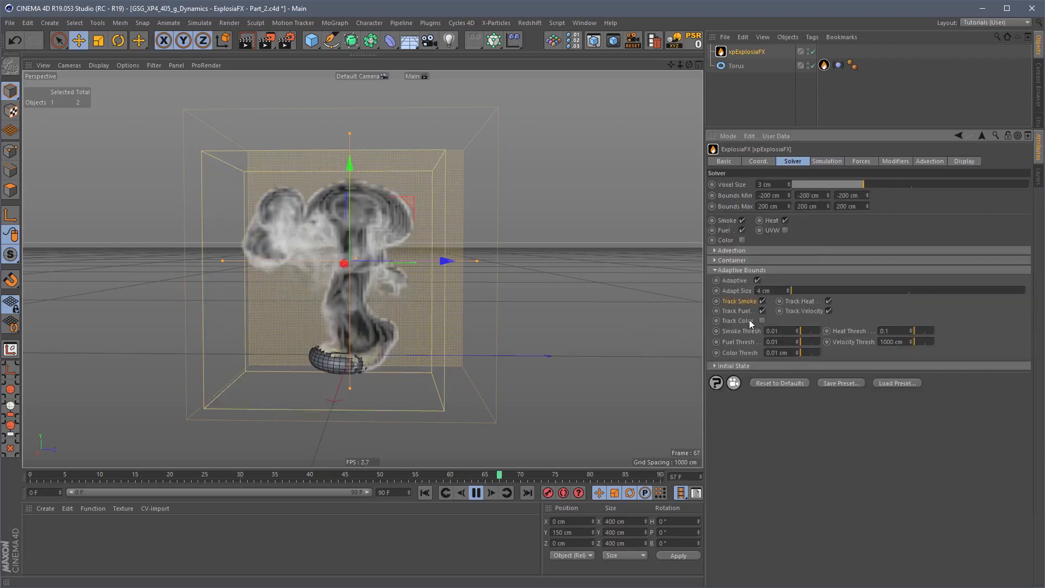
{"action": "left_click", "coordinate": [476, 493]}
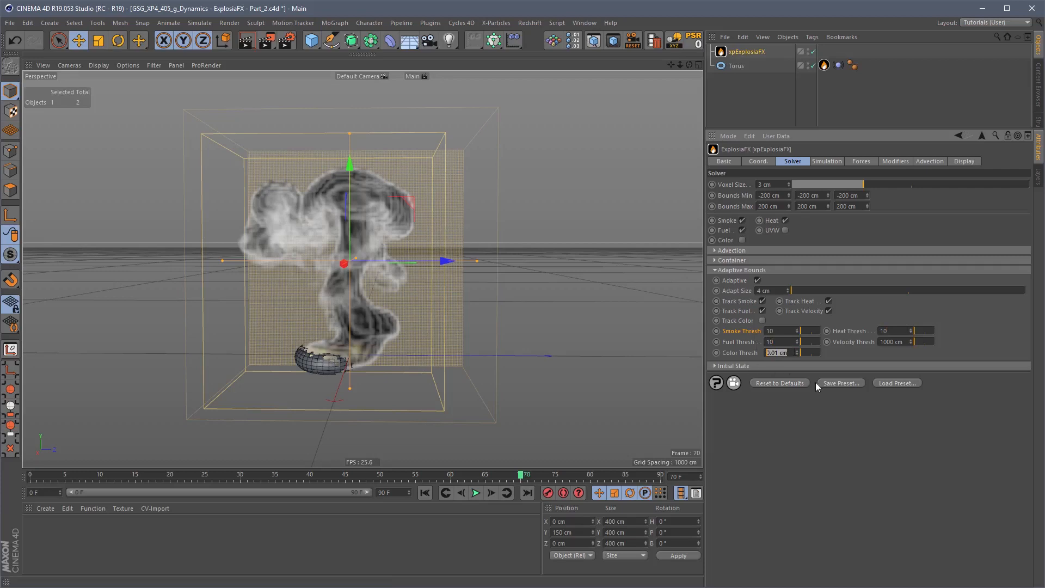
{"action": "left_click", "coordinate": [425, 493]}
{"action": "left_click", "coordinate": [475, 493]}
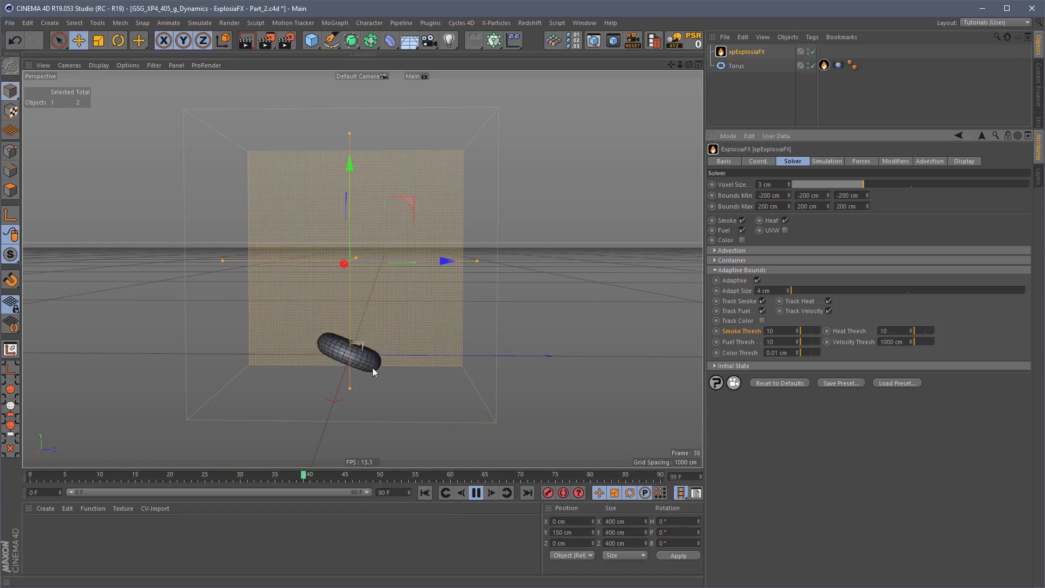
- Set both the Smoke Thresh and Fuel Thresh of the adaptive bounds to 1
{"action": "double_click", "coordinate": [769, 330]}
{"action": "type", "text": "1"}
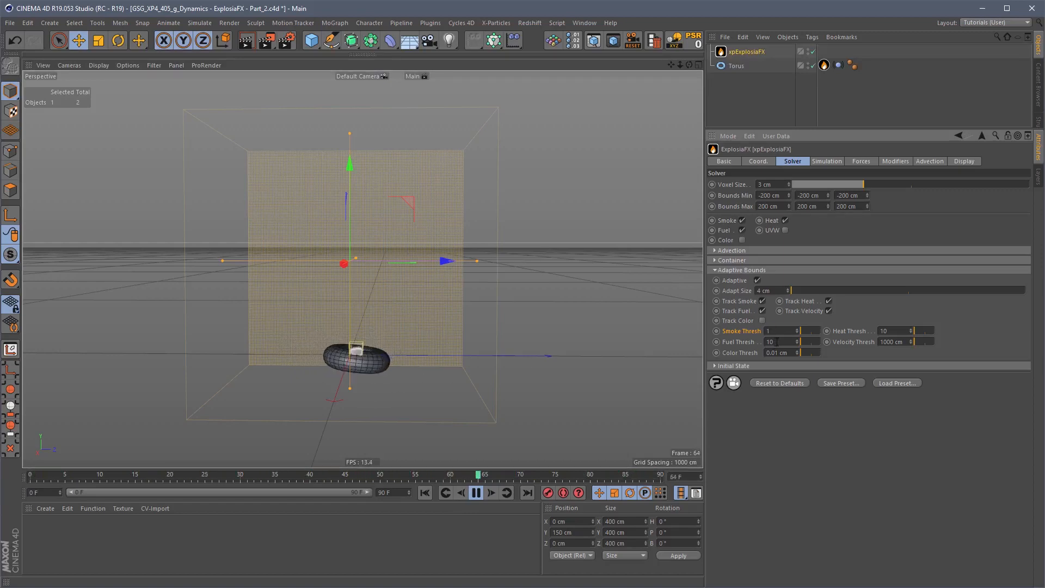
{"action": "key", "text": "Tab"}
{"action": "type", "text": "1"}
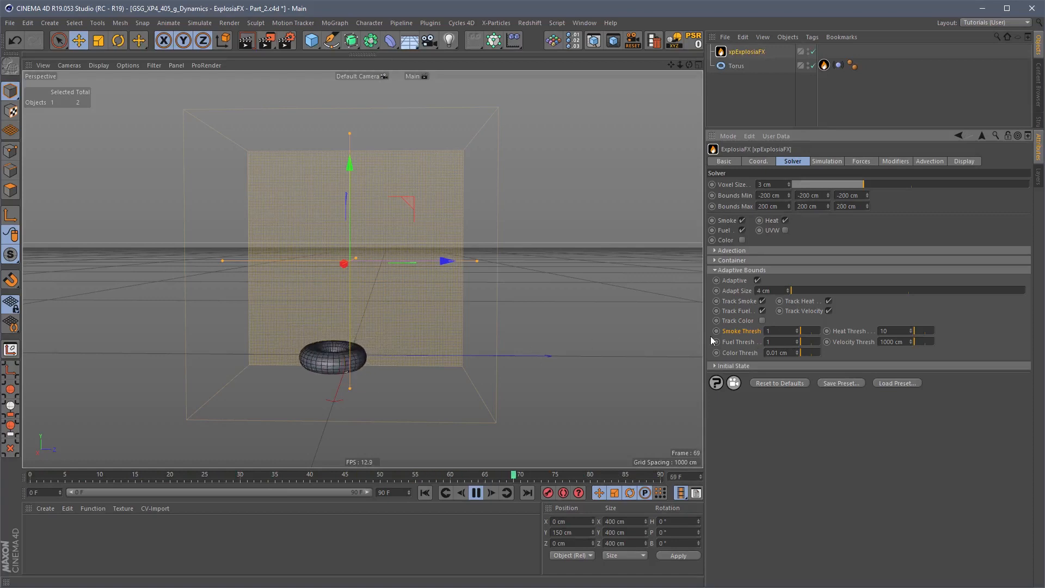
- Set the Fuel Thresh of the adaptive bounds to 0.5
{"action": "type", "text": "0.5"}
{"action": "key", "text": "Return"}
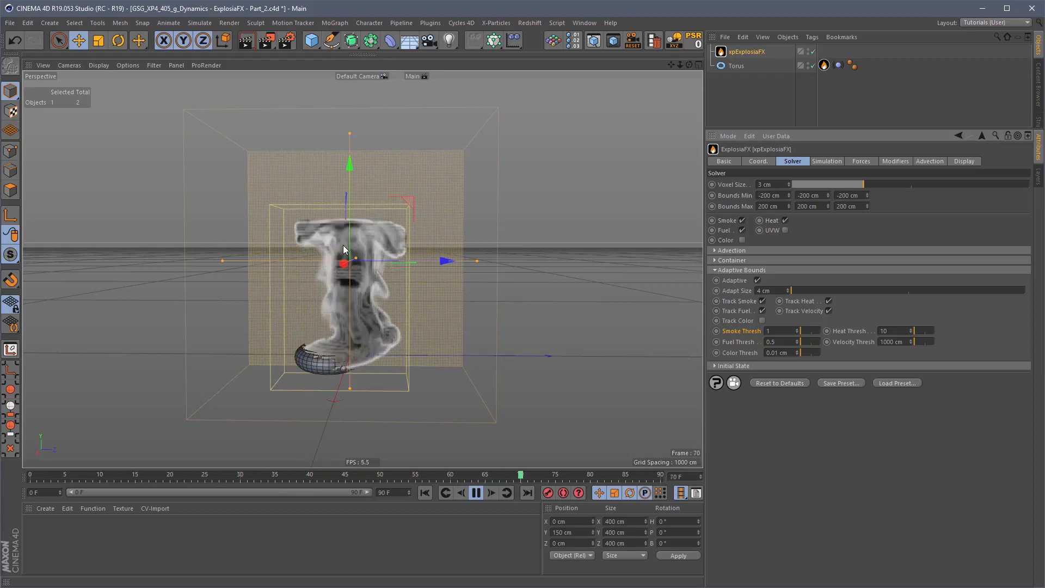
- Reset the Smoke, Fuel and Heat Thresh values of the adaptive bounds to their defaults
{"action": "right_click", "coordinate": [746, 330]}
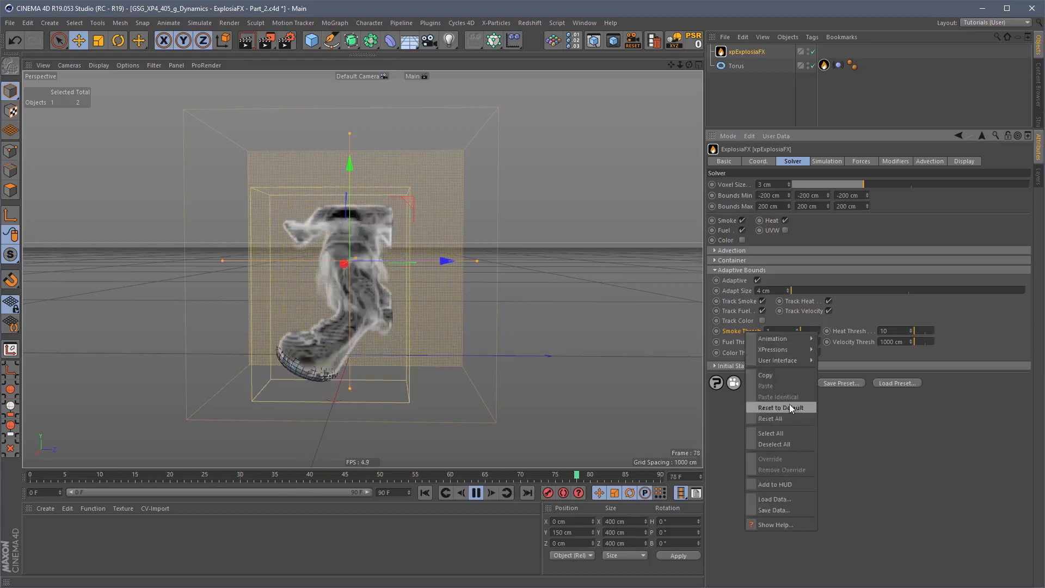
{"action": "left_click", "coordinate": [745, 354]}
{"action": "right_click", "coordinate": [746, 342]}
{"action": "left_click", "coordinate": [779, 407]}
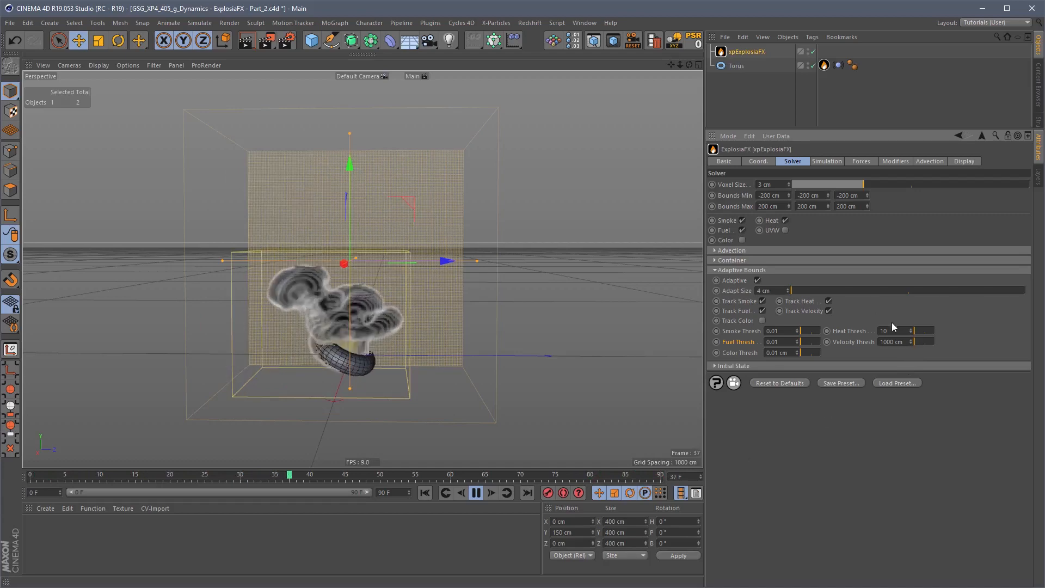
{"action": "right_click", "coordinate": [854, 331]}
{"action": "left_click", "coordinate": [901, 405]}
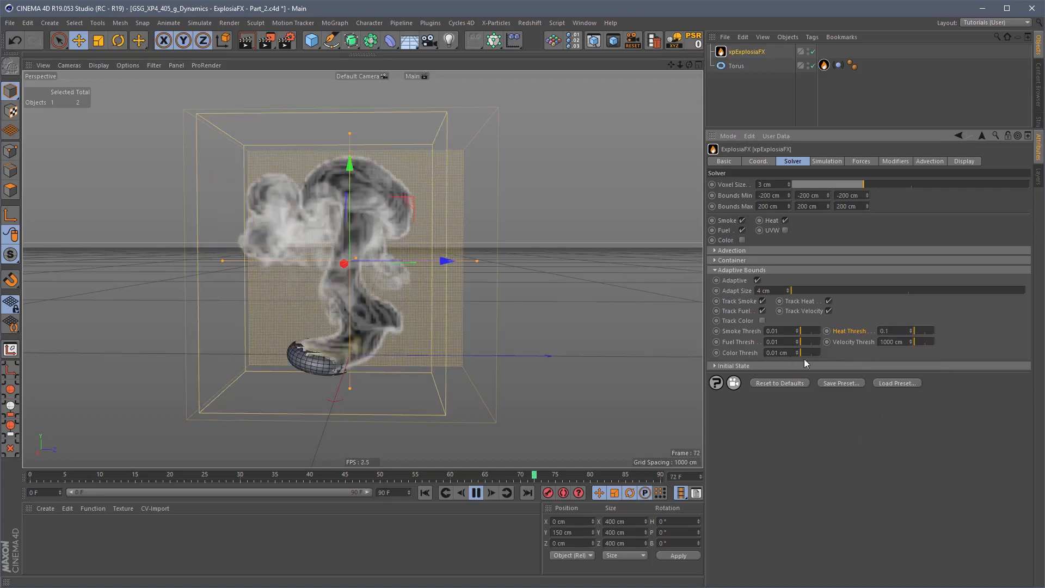
- Briefly disable Track Smoke and Track Heat in the adaptive bounds, and re-enable both
{"action": "left_click", "coordinate": [763, 302]}
{"action": "left_click", "coordinate": [829, 301]}
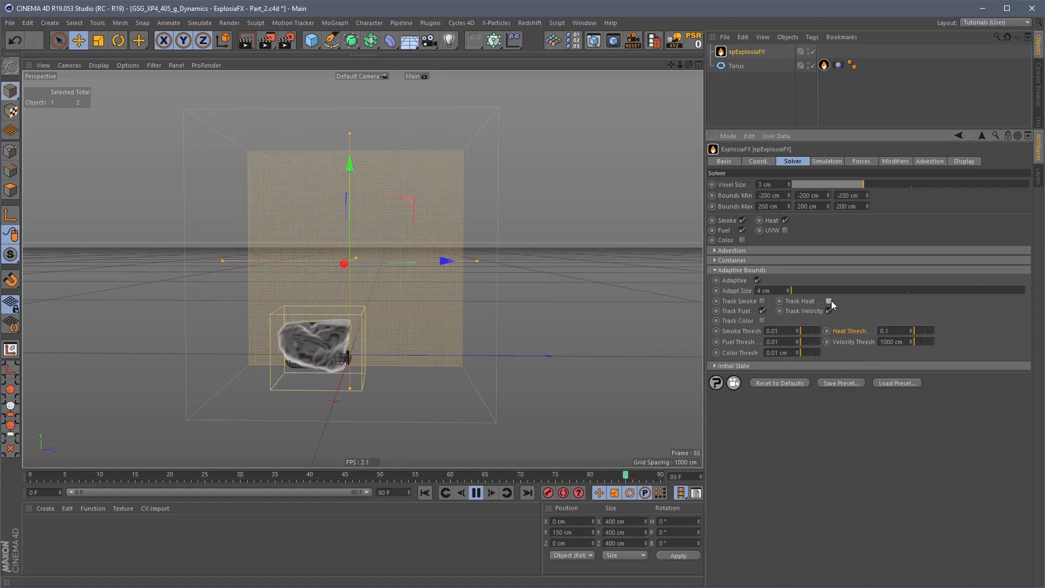
{"action": "left_click", "coordinate": [763, 302]}
{"action": "left_click", "coordinate": [829, 301]}
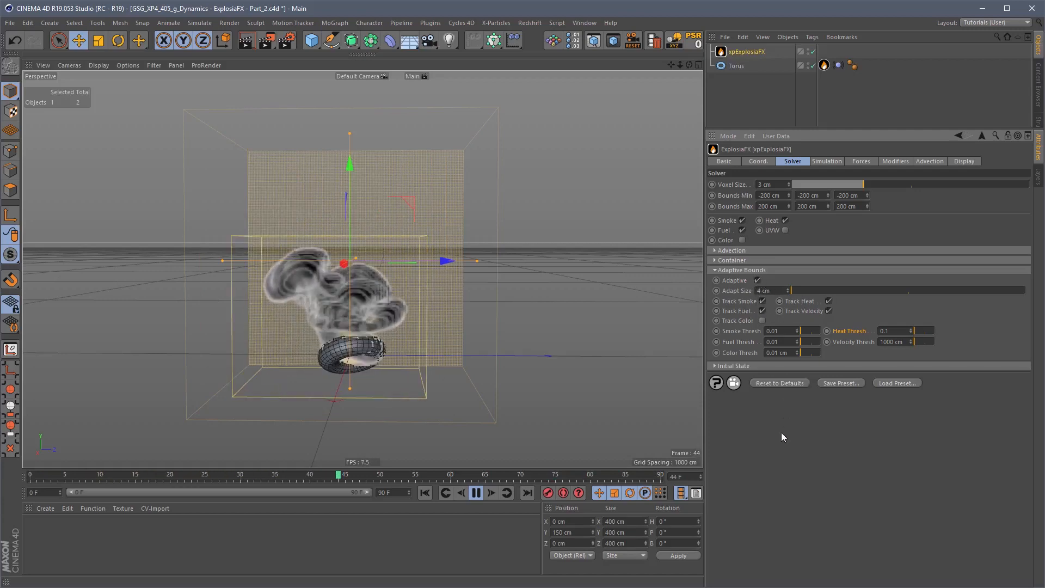
- Examine the Velocity Thresh value and the torus's ExplosiaFX source tag properties, and return to the solver settings
{"action": "left_click_drag", "start_coordinate": [905, 342], "coordinate": [878, 343]}
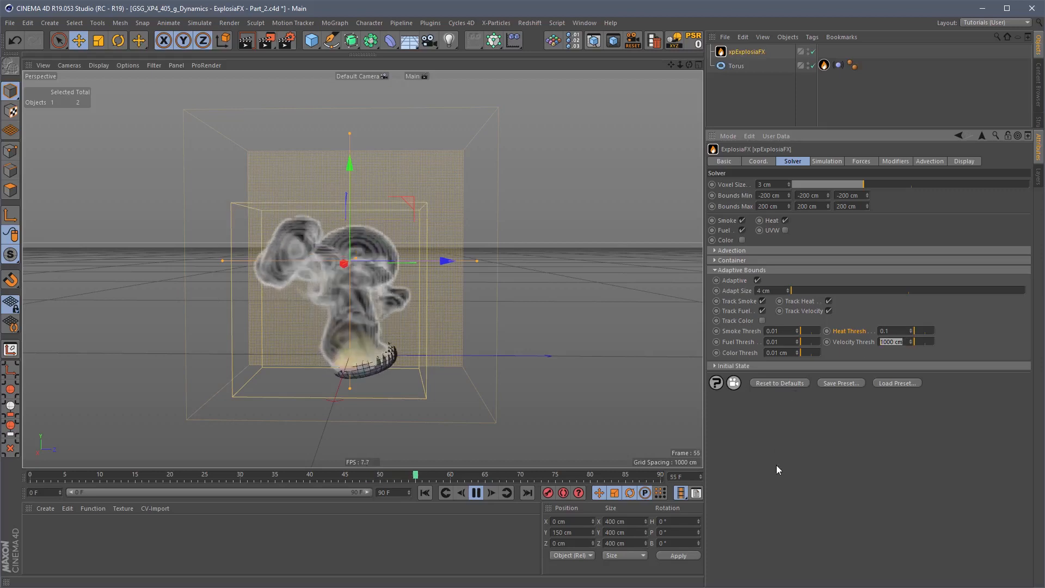
{"action": "left_click", "coordinate": [777, 466]}
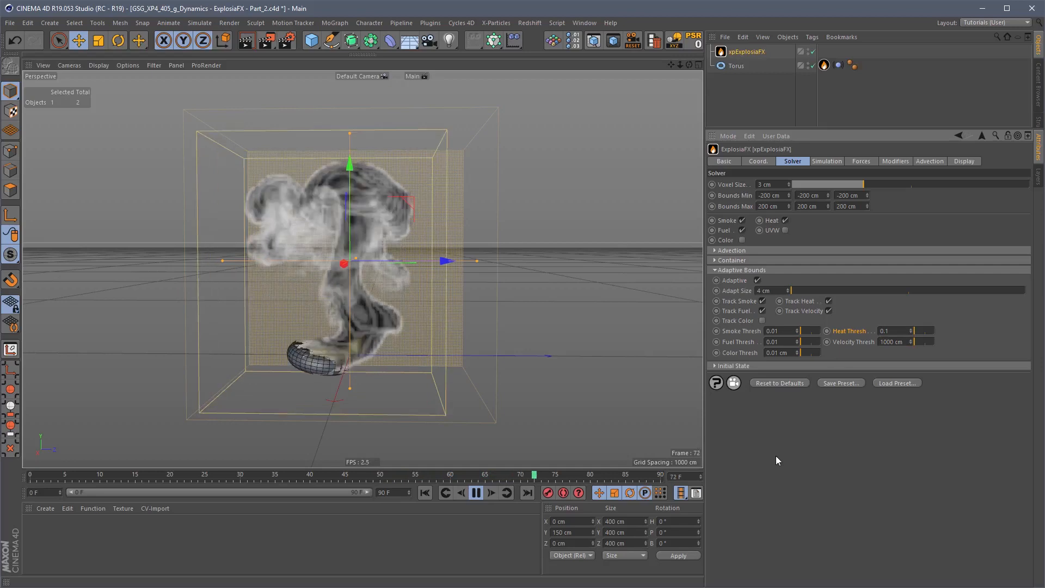
{"action": "left_click", "coordinate": [824, 66]}
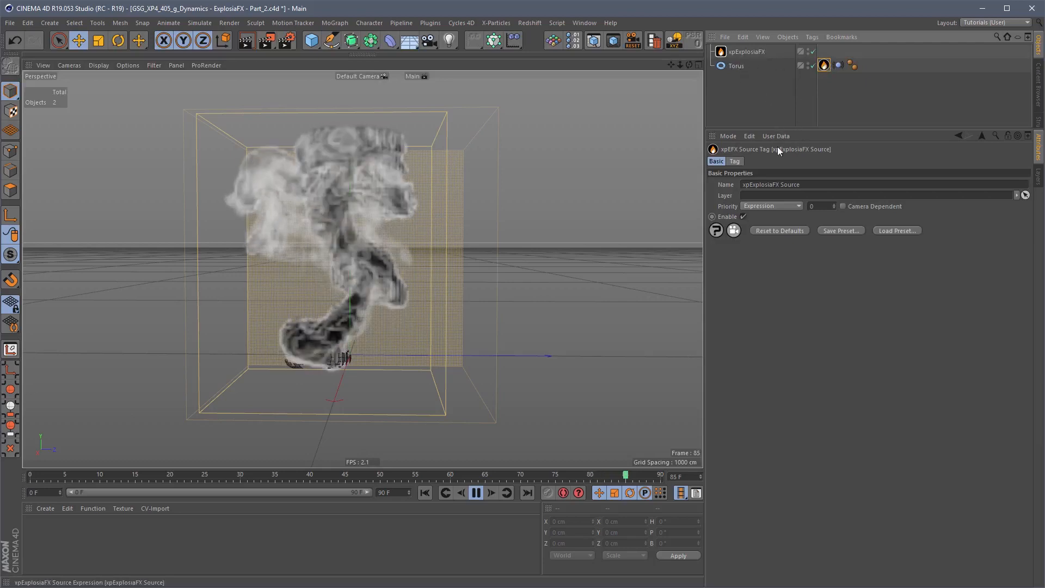
{"action": "left_click", "coordinate": [736, 161]}
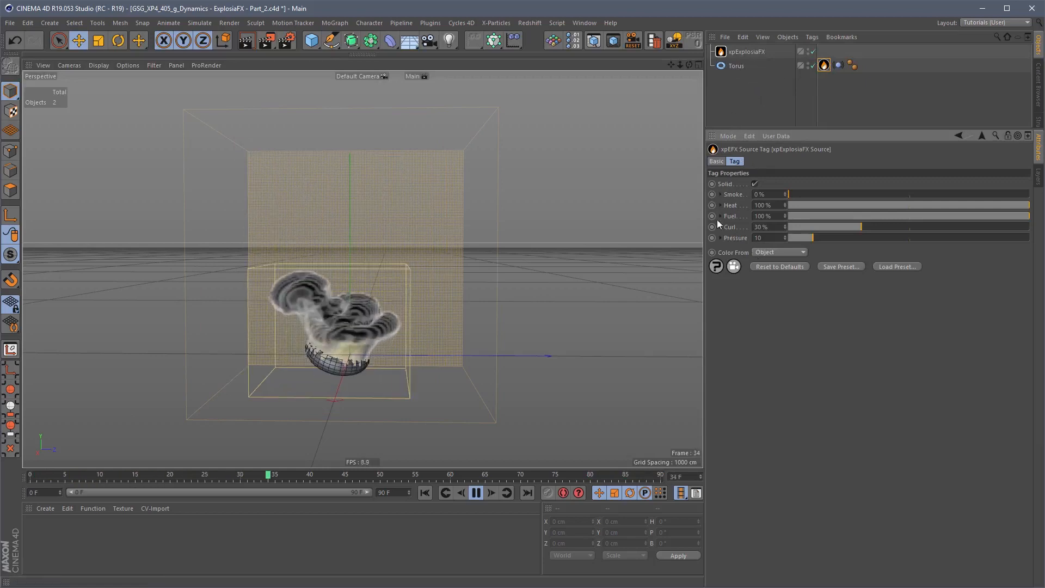
{"action": "left_click", "coordinate": [760, 50]}
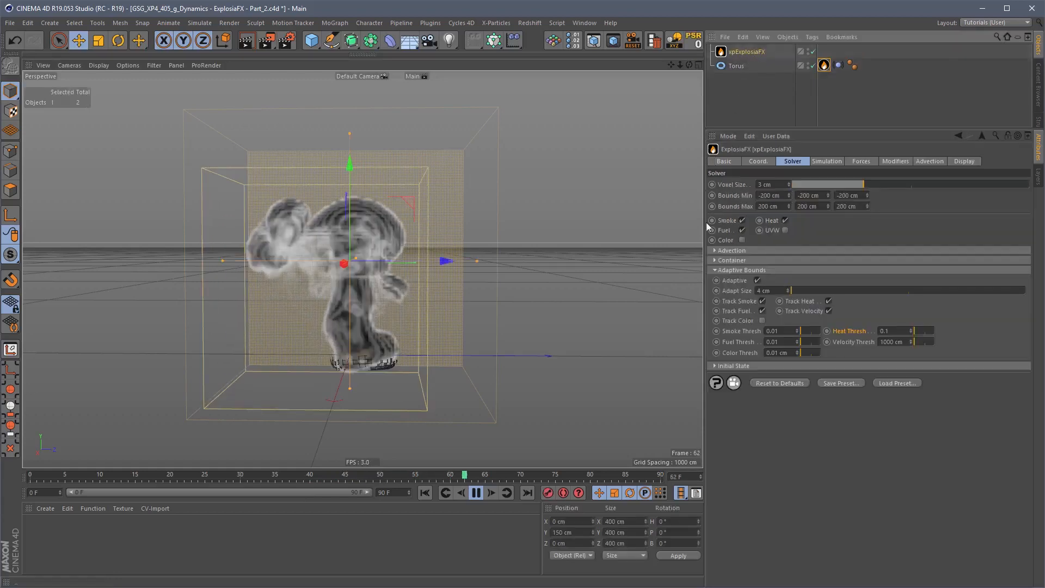
- Run the simulation from the first frame to frame 80 and store that frame as the solver's initial state
{"action": "left_click", "coordinate": [730, 270]}
{"action": "left_click", "coordinate": [426, 493]}
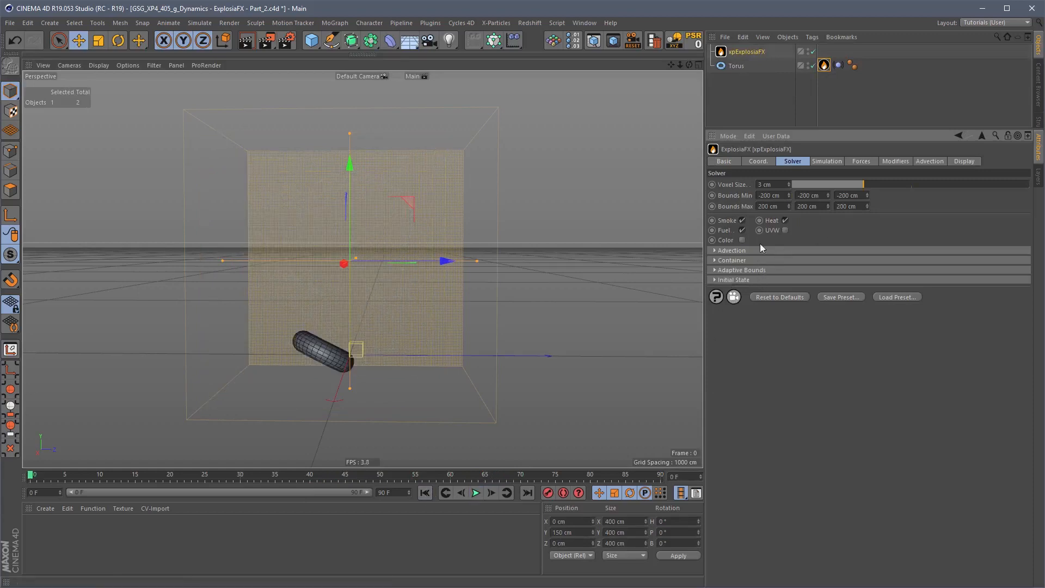
{"action": "left_click", "coordinate": [747, 280]}
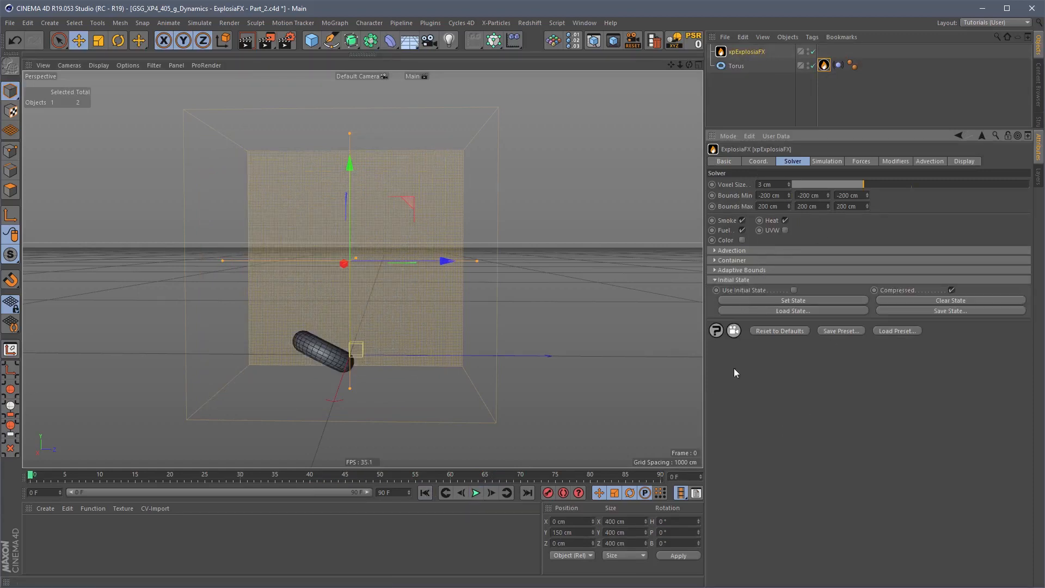
{"action": "left_click", "coordinate": [476, 493]}
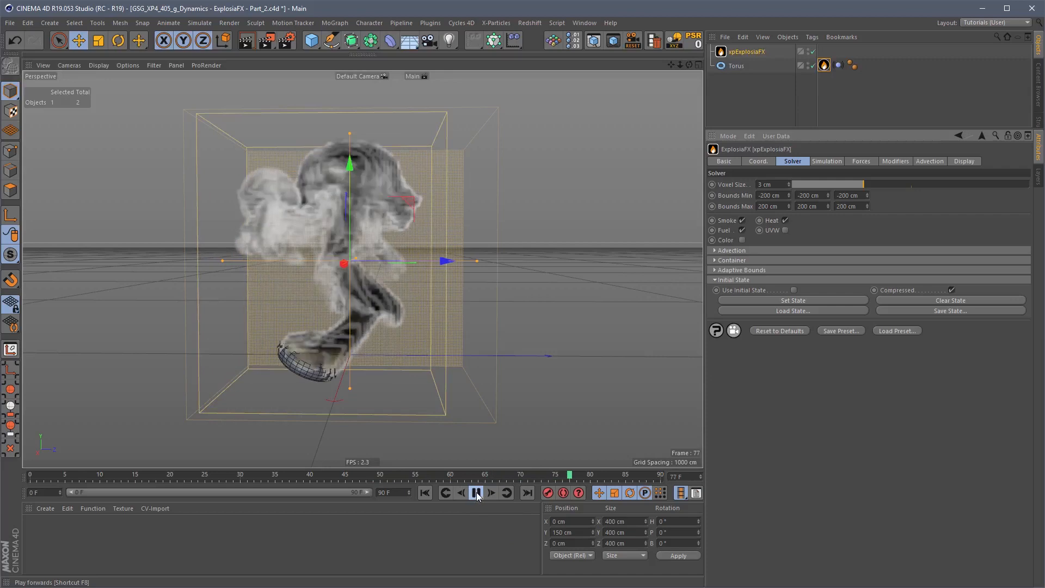
{"action": "left_click", "coordinate": [477, 493]}
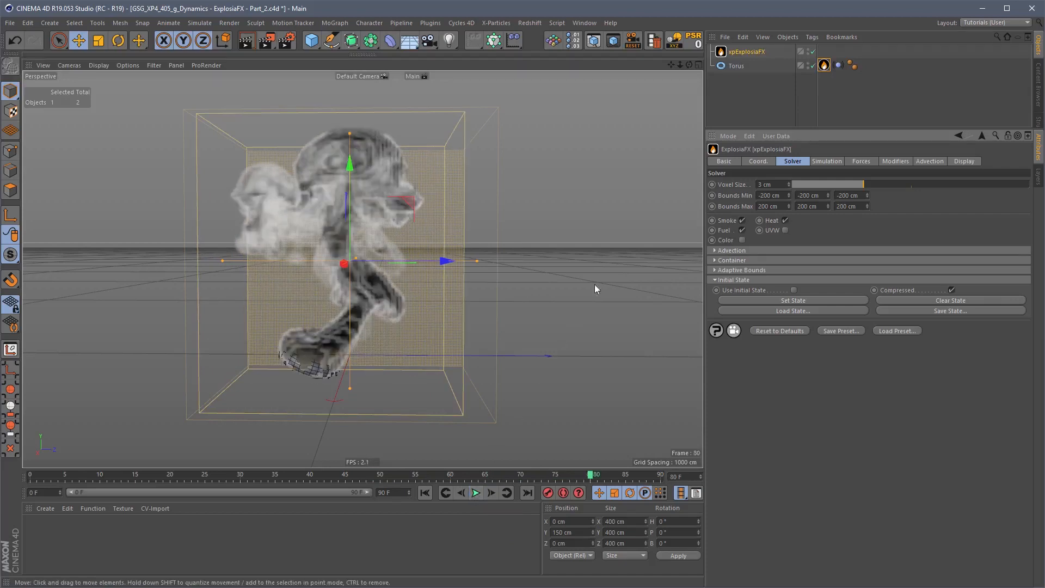
{"action": "left_click", "coordinate": [797, 299]}
- Check the scene's memory and object information, close it and reselect the ExplosiaFX object
{"action": "left_click", "coordinate": [758, 96]}
{"action": "key", "text": "ctrl+i"}
{"action": "left_click_drag", "start_coordinate": [769, 67], "coordinate": [648, 114]}
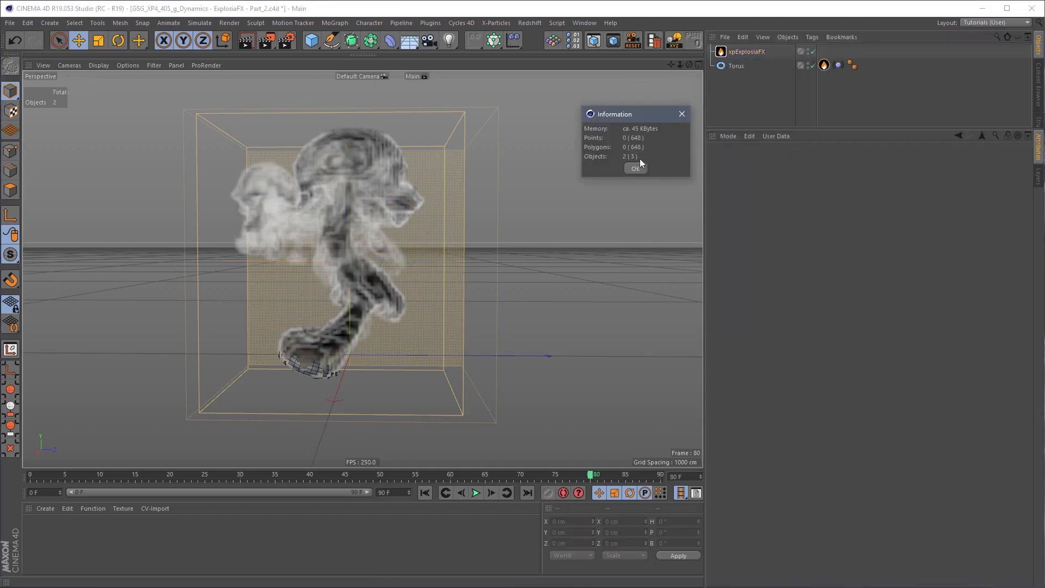
{"action": "left_click", "coordinate": [635, 168]}
{"action": "left_click", "coordinate": [749, 51]}
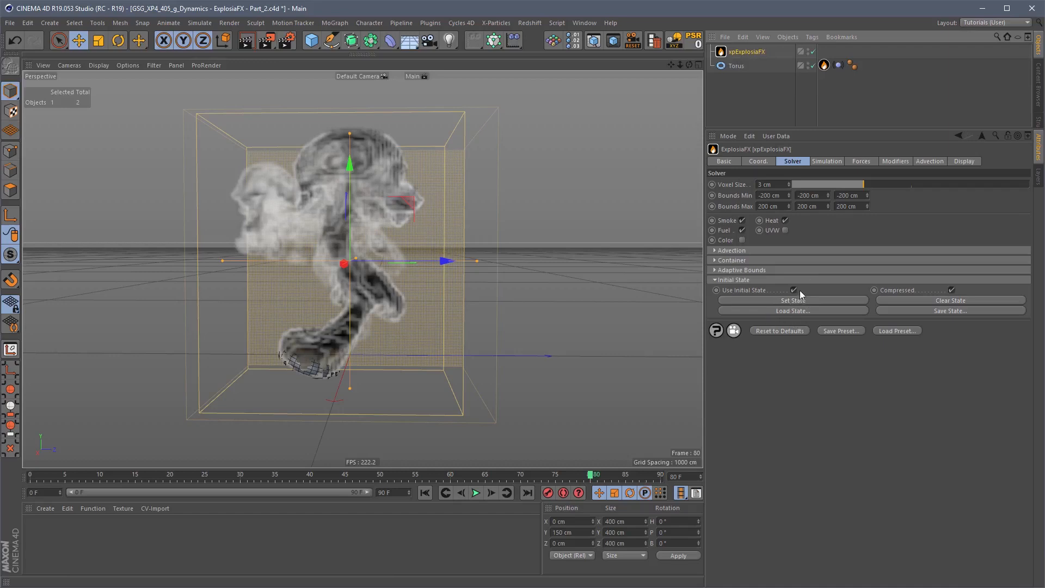
- Play the simulation from the first frame using the stored initial state, and pause it at frame 28
{"action": "left_click", "coordinate": [426, 493]}
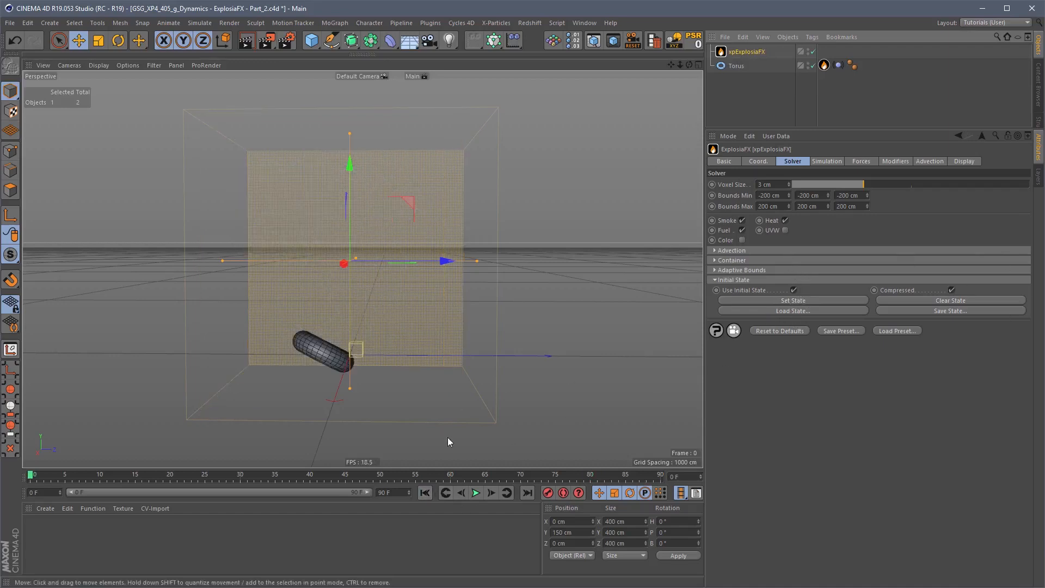
{"action": "left_click", "coordinate": [474, 493]}
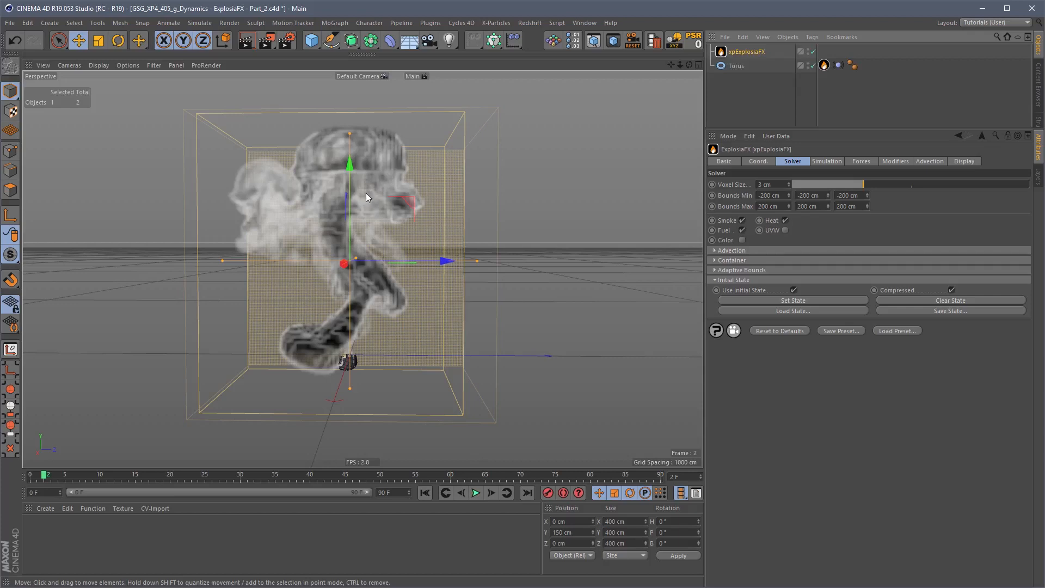
{"action": "left_click", "coordinate": [480, 492]}
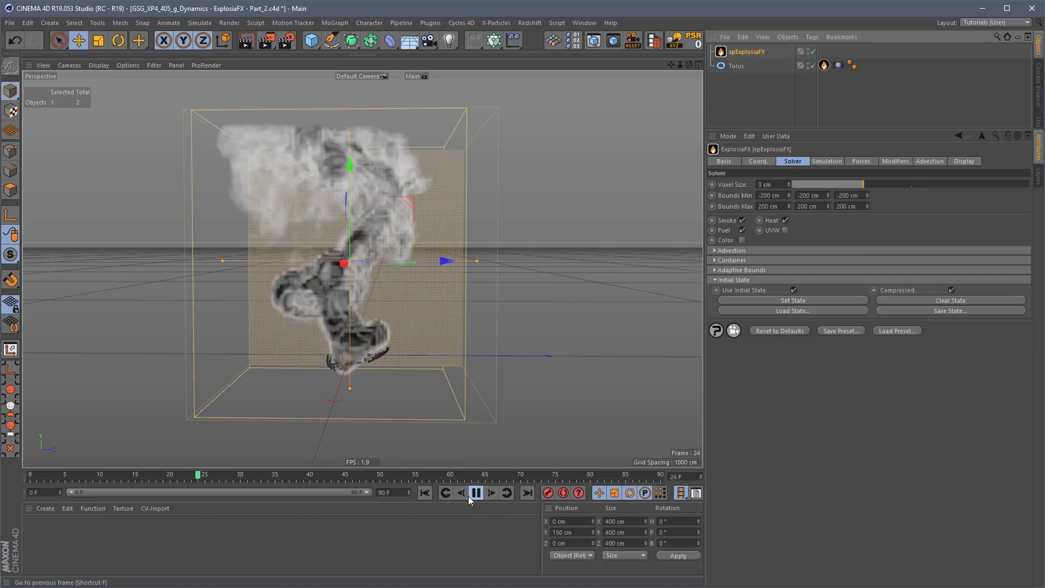
{"action": "left_click", "coordinate": [475, 494]}
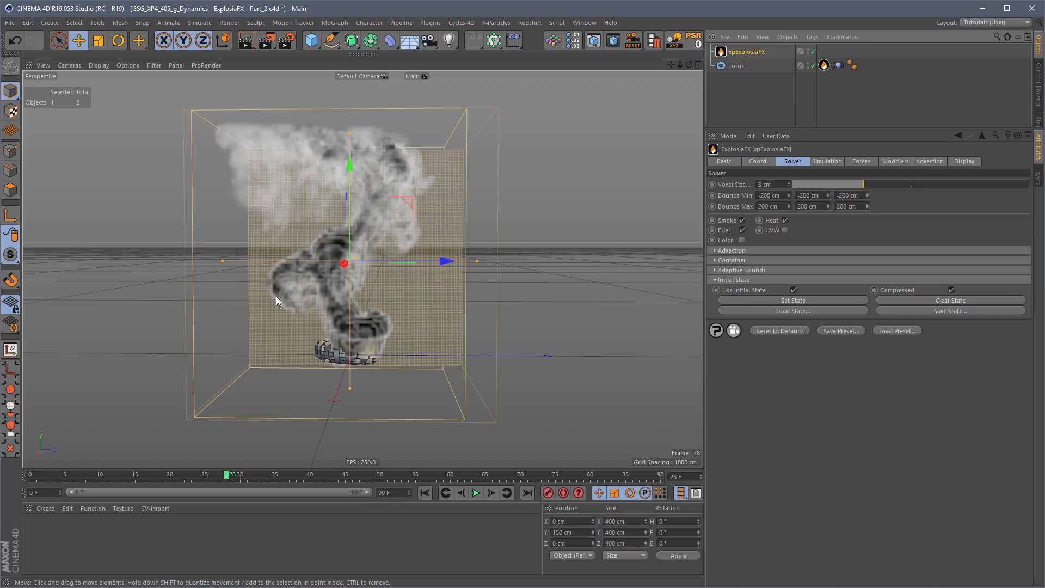
- Clear the stored initial state, test playback briefly and return to the first frame
{"action": "left_click", "coordinate": [906, 298]}
{"action": "key", "text": "shift+f"}
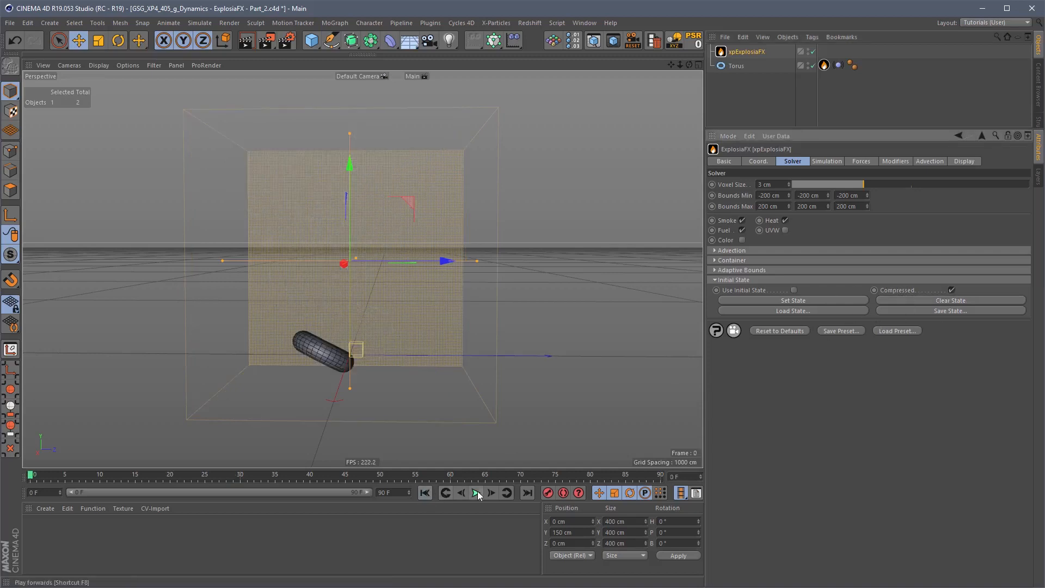
{"action": "left_click", "coordinate": [477, 492]}
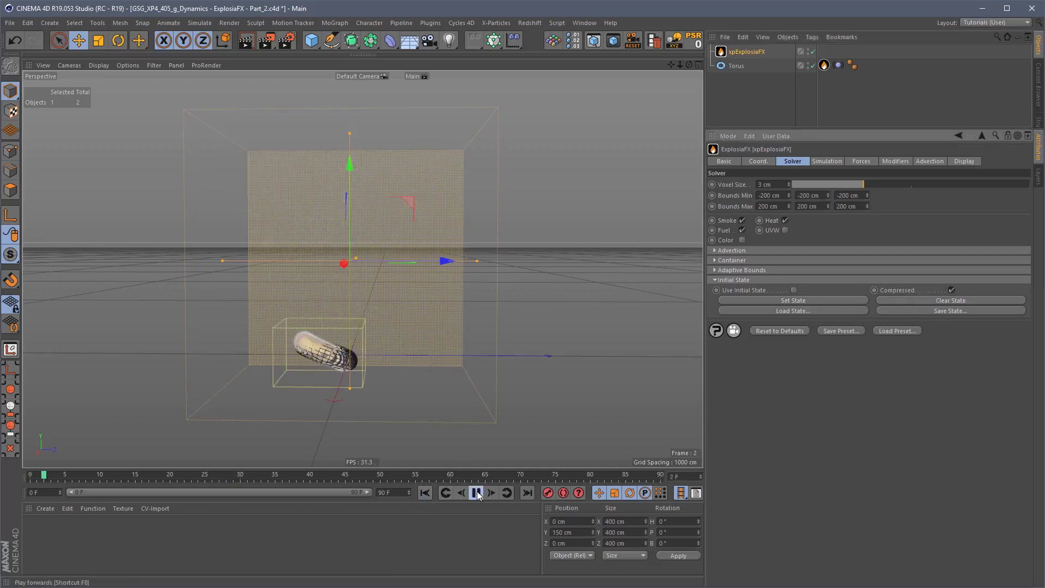
{"action": "left_click", "coordinate": [425, 493]}
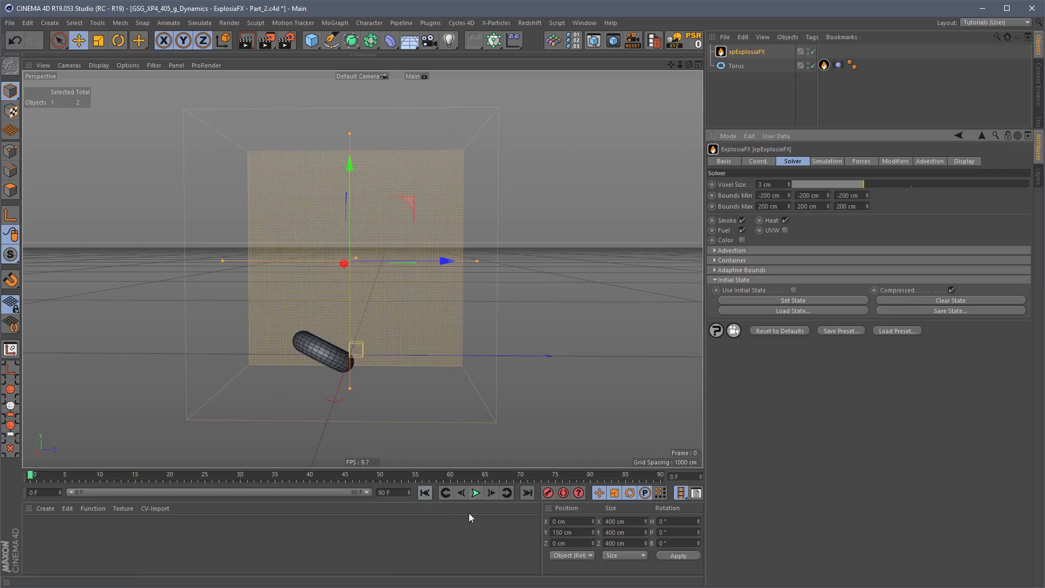
- Collapse the initial state options and show the Simulation settings of the ExplosiaFX object
{"action": "left_click", "coordinate": [732, 280]}
{"action": "left_click", "coordinate": [829, 162]}
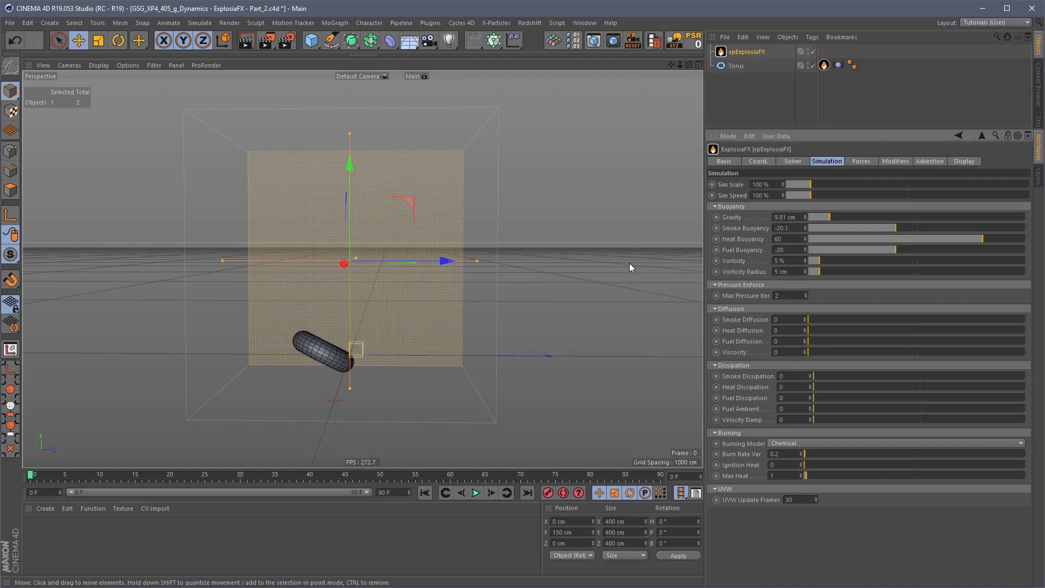
- Add a Figure primitive and move it to about 230 cm along Z, away from the torus
{"action": "left_click", "coordinate": [315, 42]}
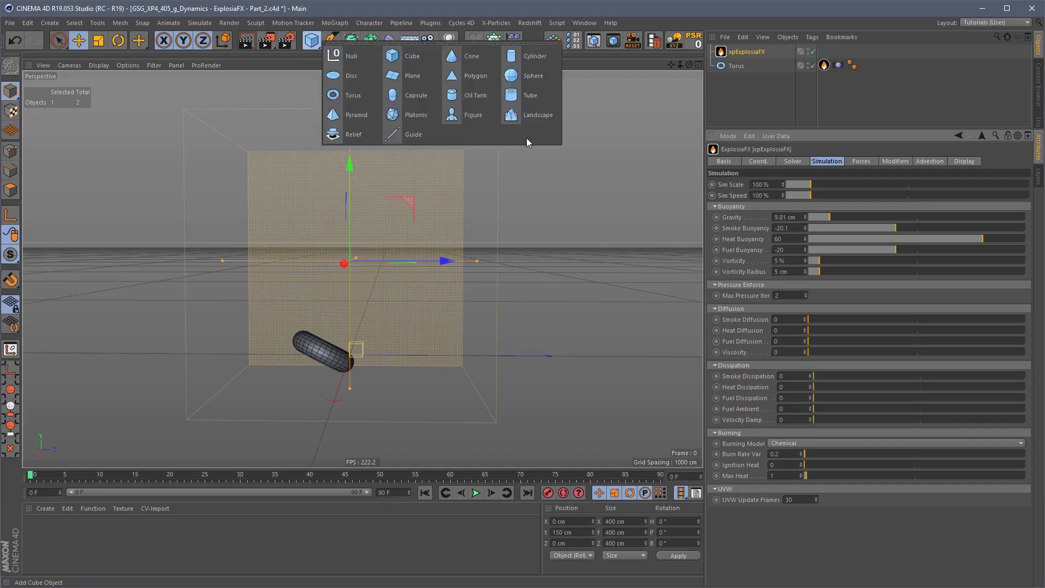
{"action": "left_click", "coordinate": [470, 116]}
{"action": "left_click_drag", "start_coordinate": [444, 355], "coordinate": [574, 348]}
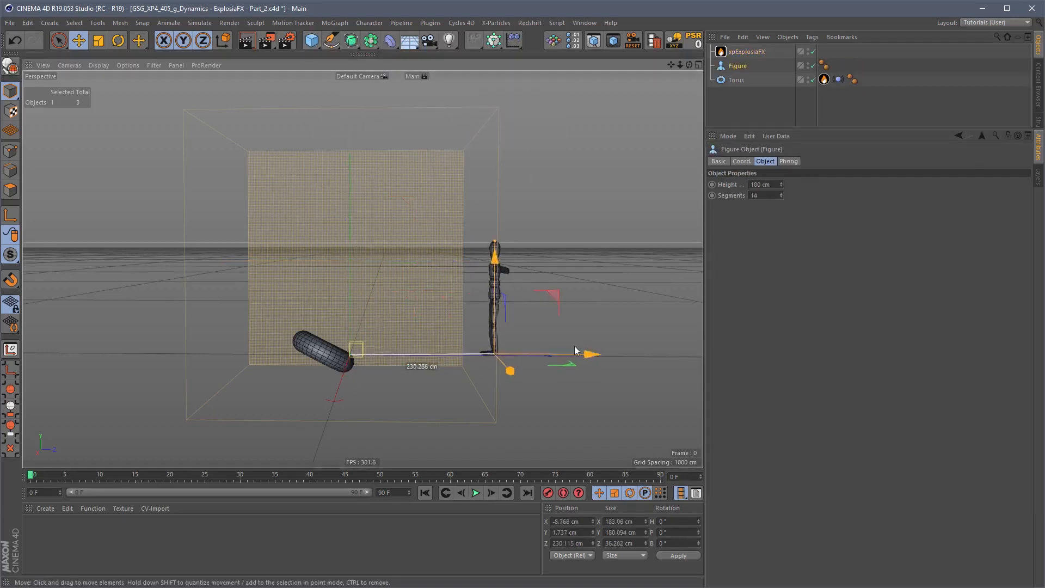
- Rotate the figure to a 90° heading and move it closer to the torus, to about 150 cm in Z
{"action": "key", "text": "r"}
{"action": "left_click_drag", "start_coordinate": [499, 357], "coordinate": [612, 355]}
{"action": "key", "text": "e"}
{"action": "left_click_drag", "start_coordinate": [561, 294], "coordinate": [503, 293]}
{"action": "left_click", "coordinate": [740, 67]}
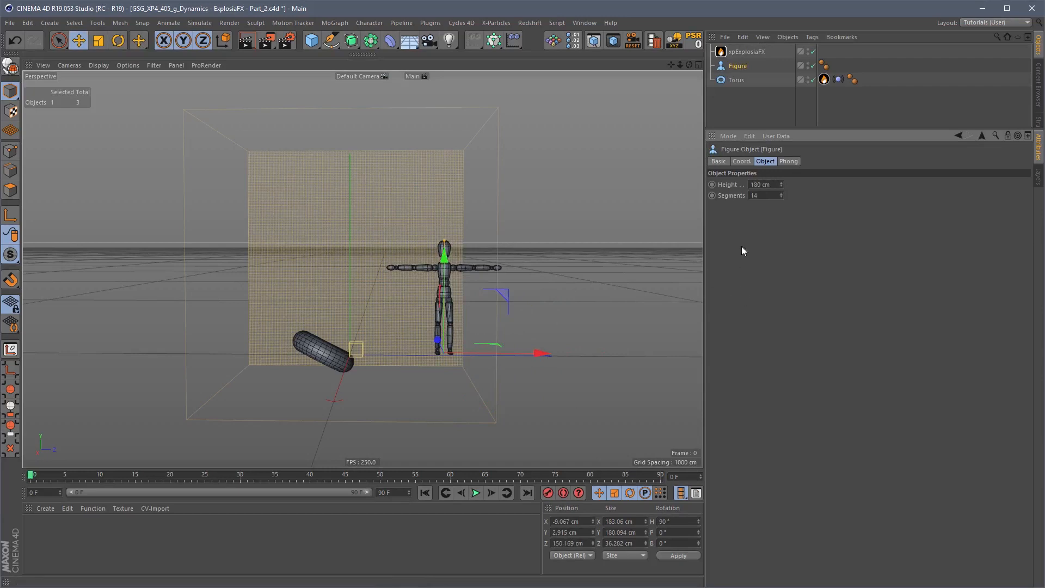
- Set the figure's Y position to 0 cm and shift it to about 130 cm in Z
{"action": "double_click", "coordinate": [569, 532]}
{"action": "type", "text": "0"}
{"action": "key", "text": "Return"}
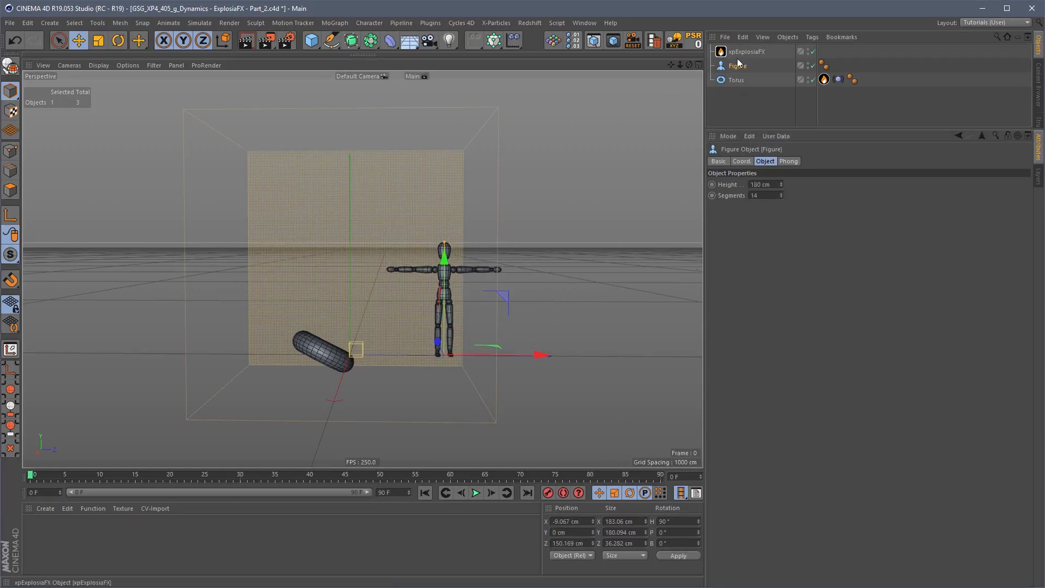
{"action": "left_click_drag", "start_coordinate": [540, 356], "coordinate": [506, 382]}
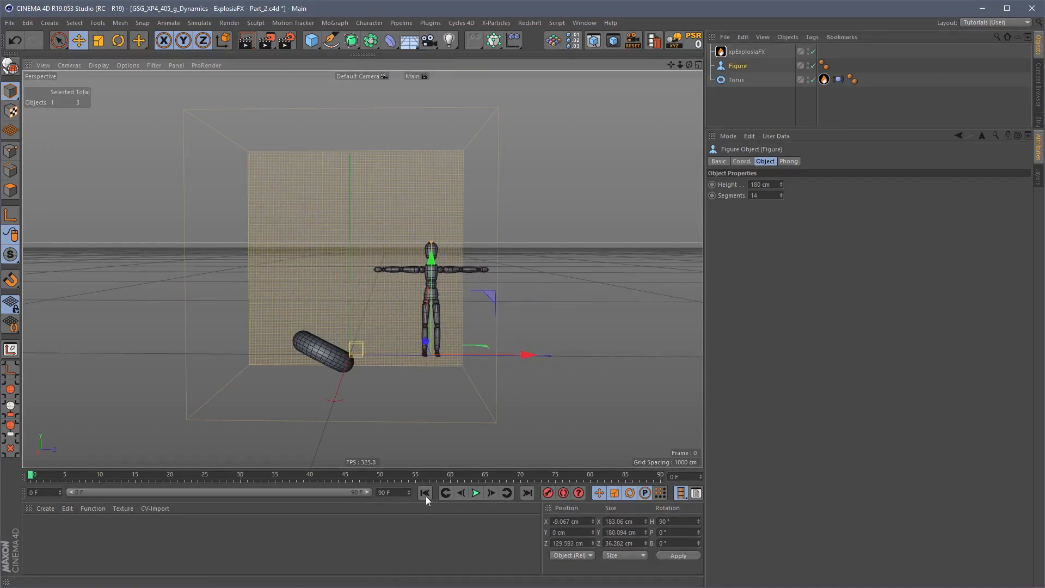
- Play the simulation beside the figure with the ExplosiaFX object selected, and pause it at frame 10
{"action": "left_click", "coordinate": [475, 493]}
{"action": "left_click", "coordinate": [750, 52]}
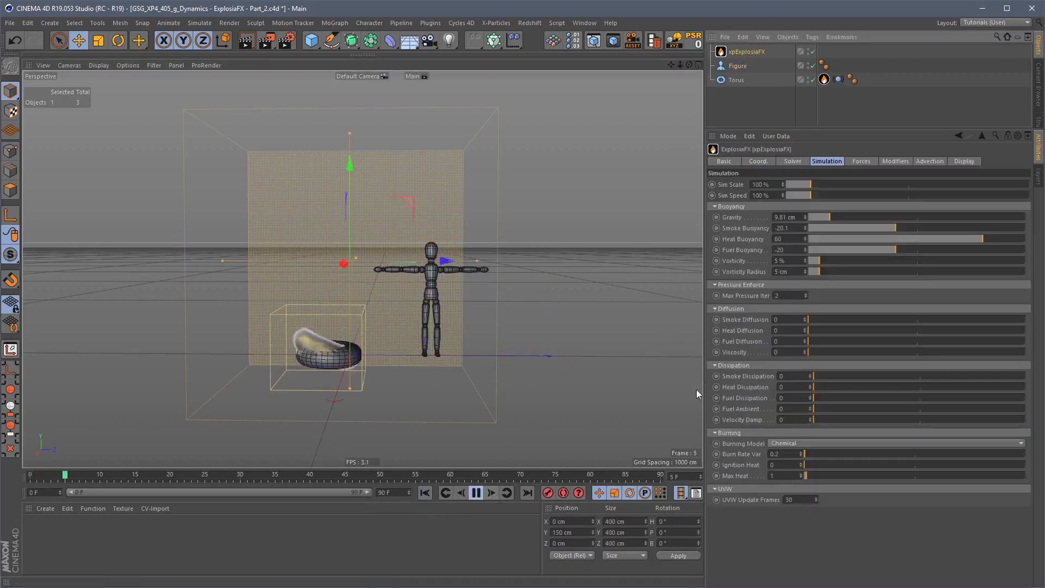
{"action": "left_click", "coordinate": [477, 492]}
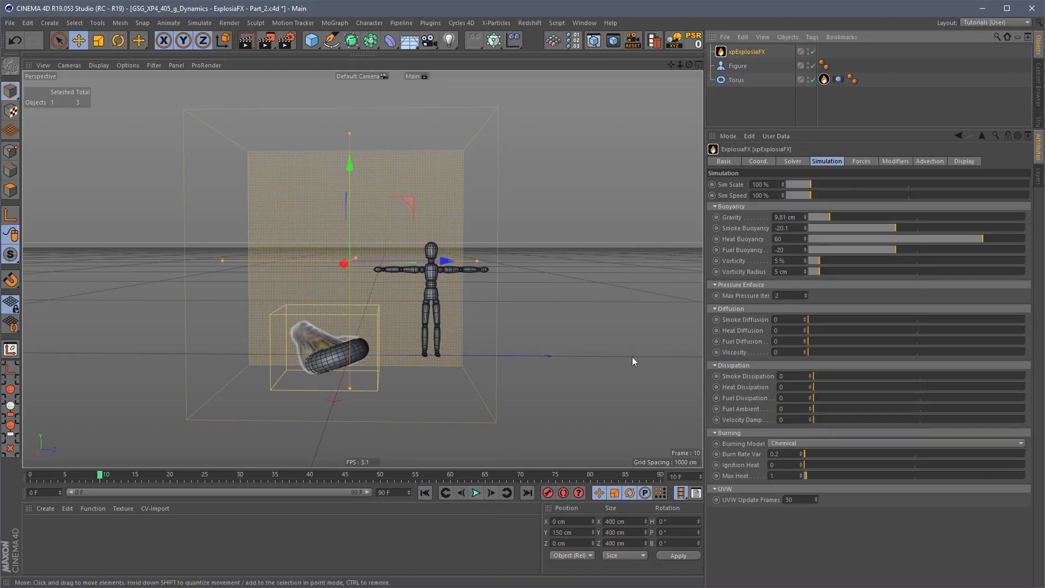
- Set the ExplosiaFX viewport display Resolution to 64, replay the simulation from the first frame and pause it
{"action": "left_click", "coordinate": [965, 162]}
{"action": "double_click", "coordinate": [887, 216]}
{"action": "type", "text": "64"}
{"action": "key", "text": "Return"}
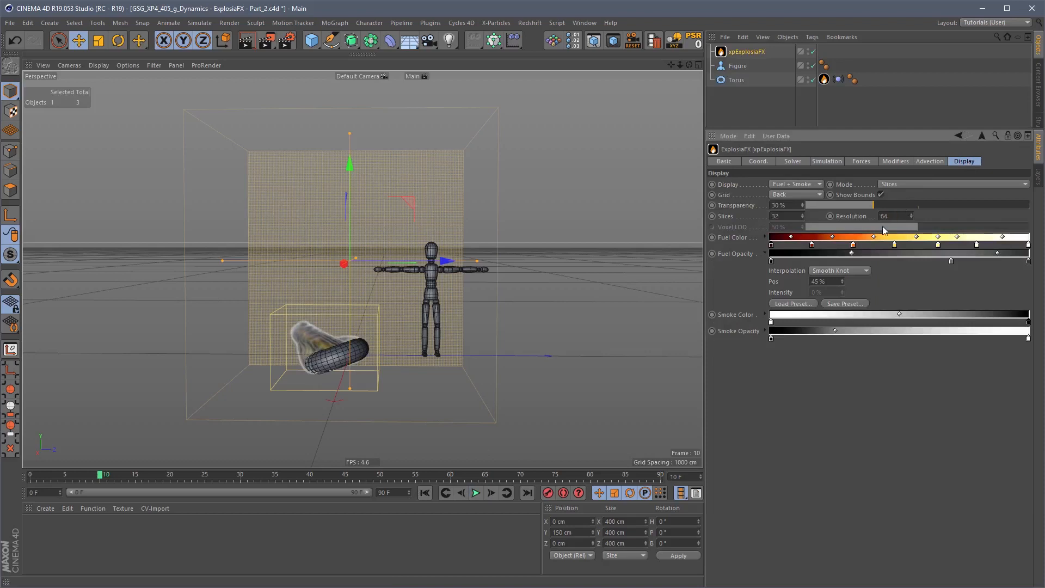
{"action": "left_click", "coordinate": [427, 493]}
{"action": "left_click", "coordinate": [475, 493]}
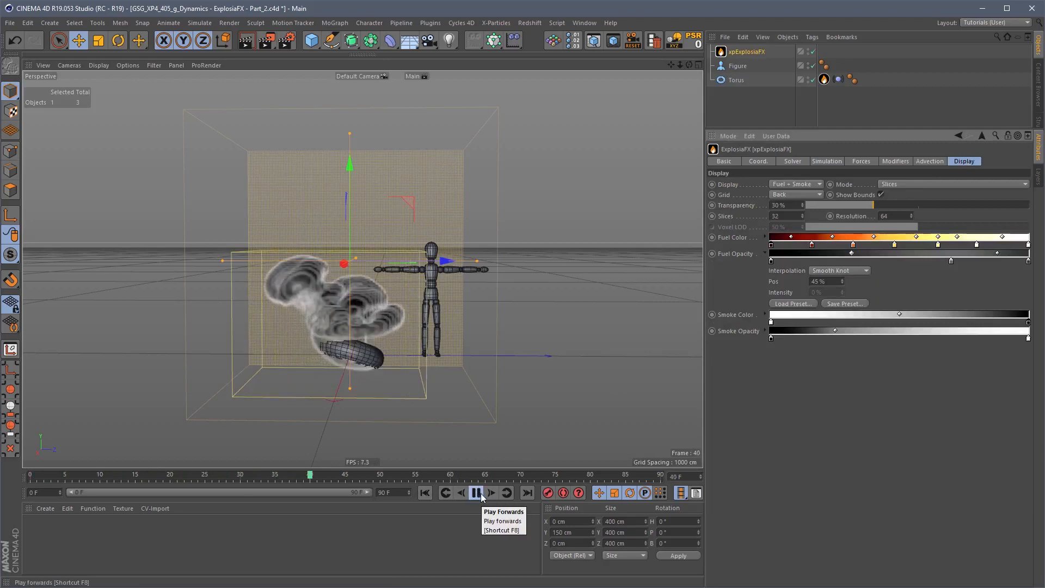
{"action": "left_click", "coordinate": [477, 494]}
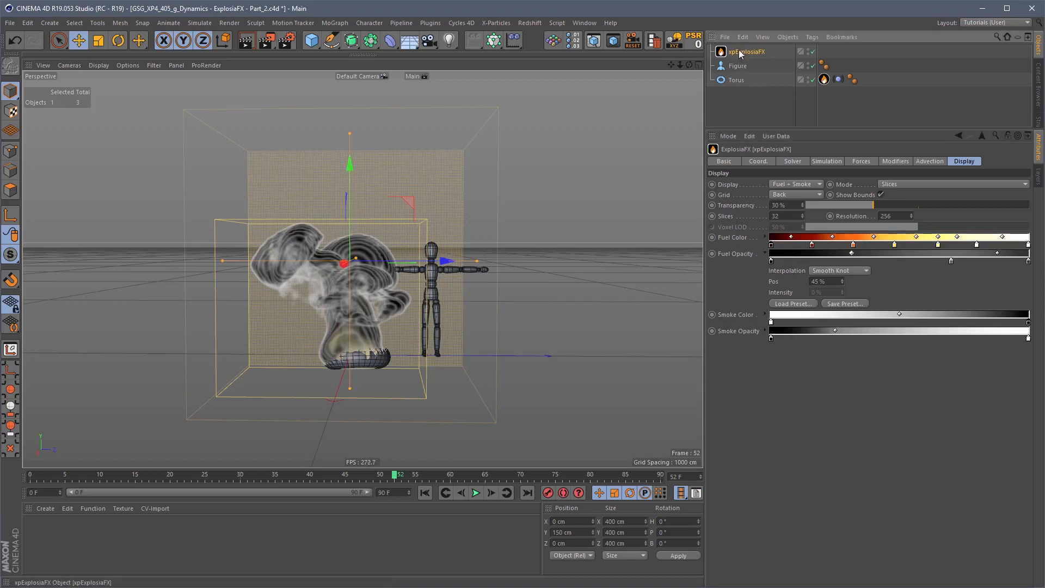
- Set the ExplosiaFX simulation's Sim Scale to 10%, replay it from the first frame and pause it at frame 18
{"action": "left_click", "coordinate": [825, 161]}
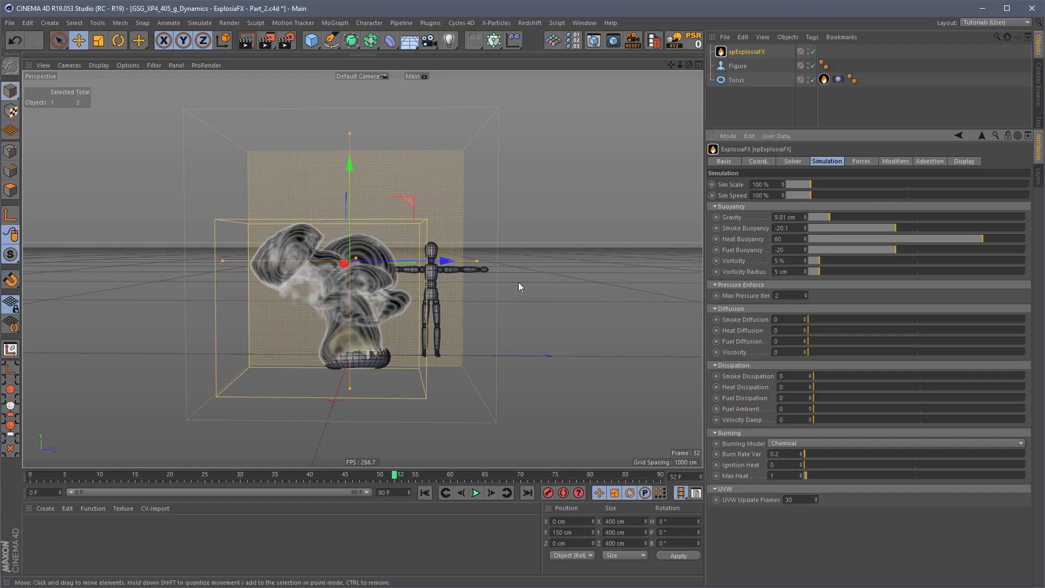
{"action": "left_click", "coordinate": [760, 185]}
{"action": "type", "text": "10"}
{"action": "key", "text": "Return"}
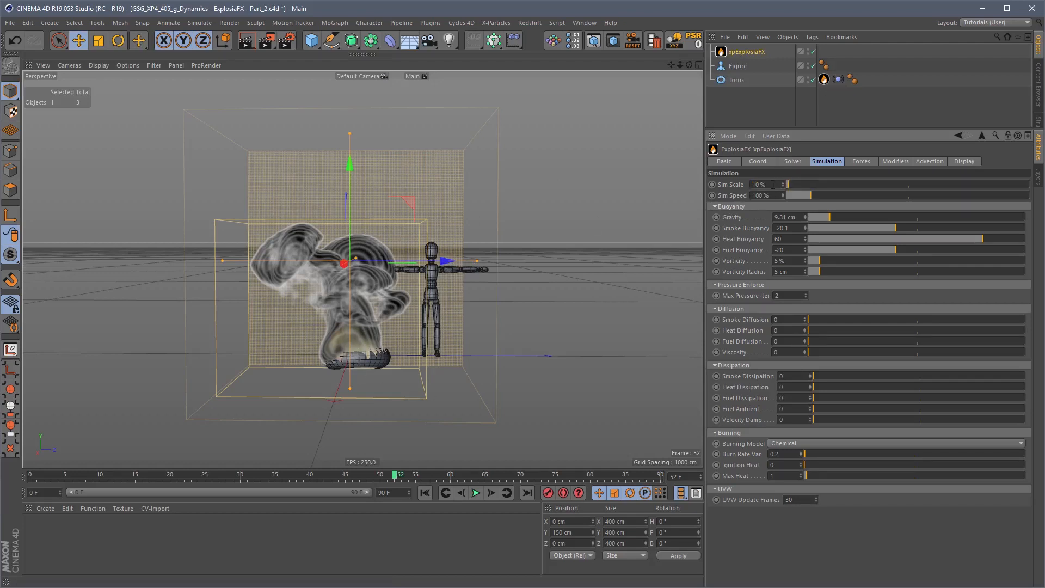
{"action": "left_click", "coordinate": [425, 492]}
{"action": "left_click", "coordinate": [476, 493]}
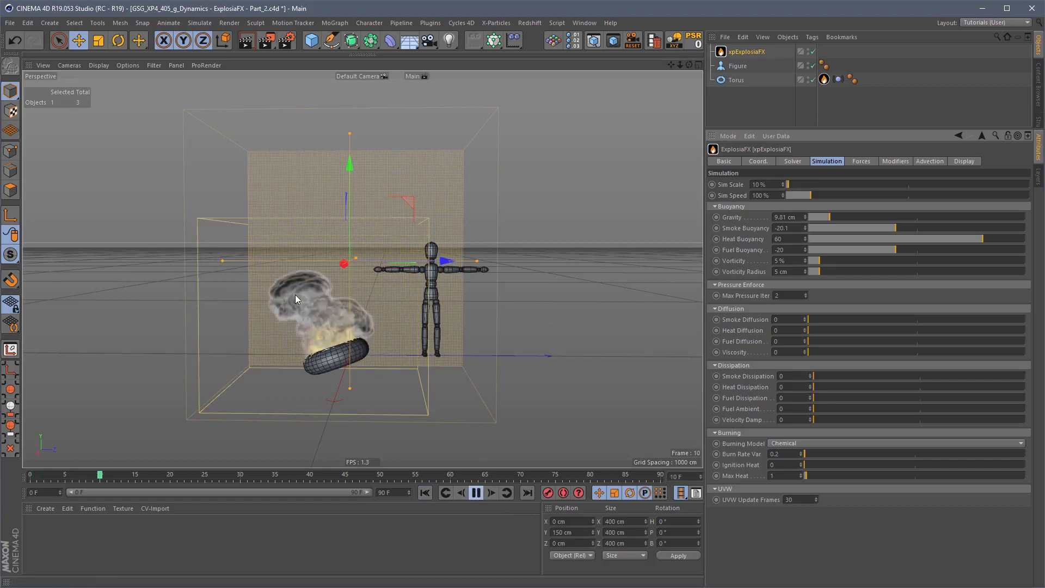
{"action": "left_click", "coordinate": [477, 493]}
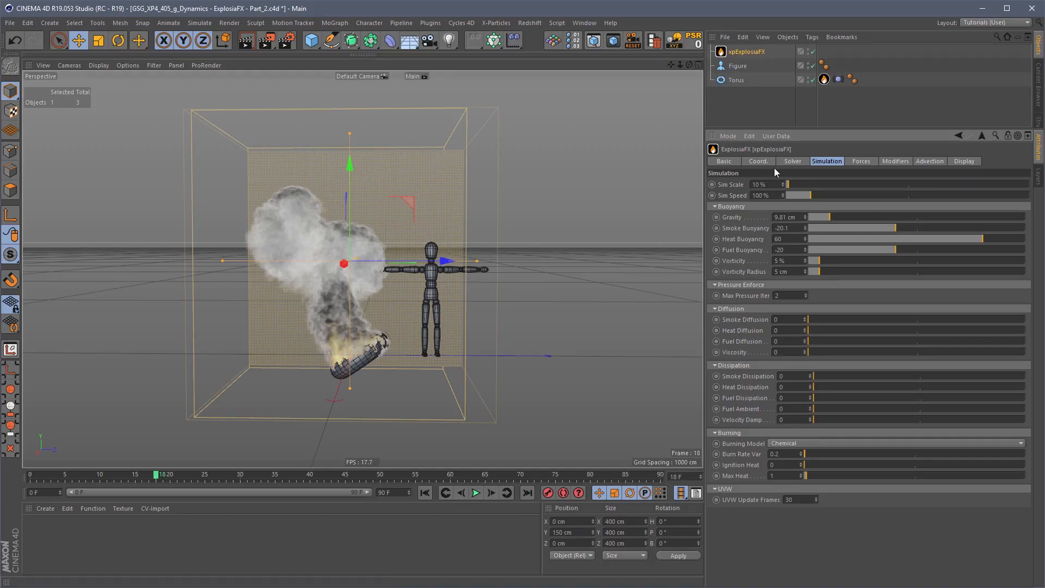
- Set the ExplosiaFX Sim Scale to 200% after checking the Adaptive Bounds solver settings, and return to the first frame
{"action": "left_click", "coordinate": [792, 162]}
{"action": "left_click", "coordinate": [752, 271]}
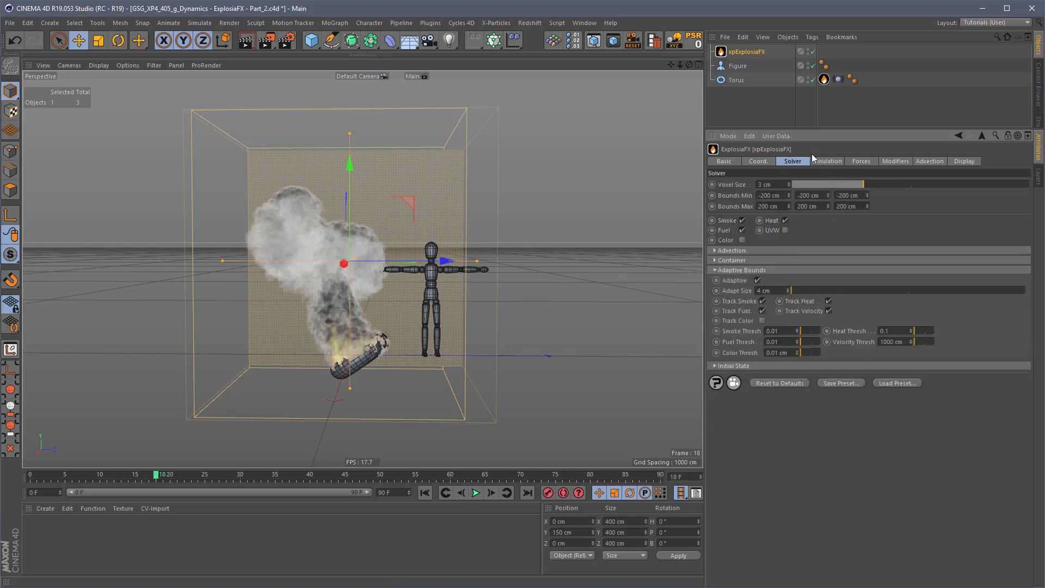
{"action": "left_click", "coordinate": [834, 165]}
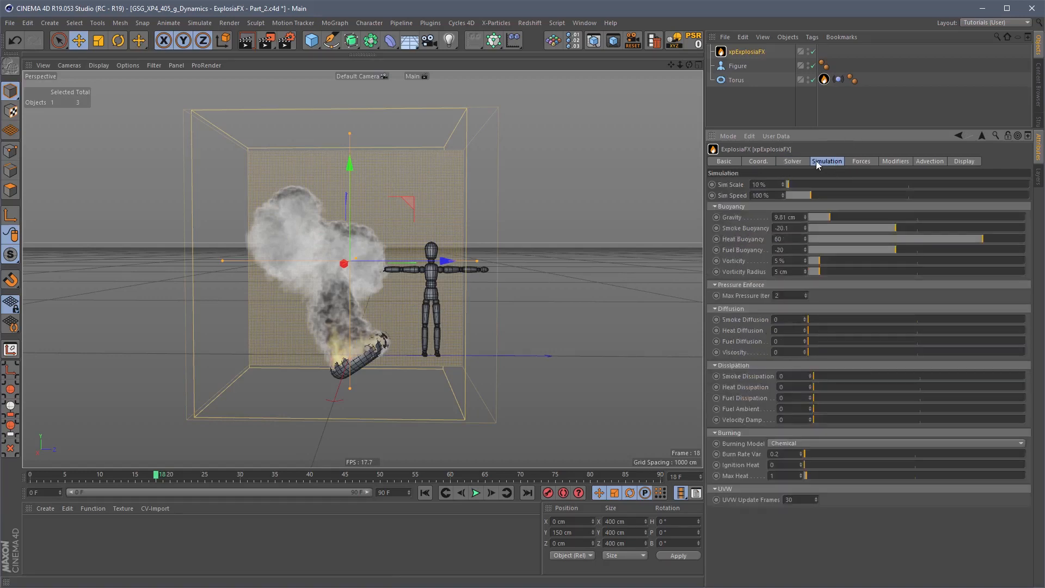
{"action": "left_click", "coordinate": [765, 186]}
{"action": "type", "text": "200"}
{"action": "key", "text": "Return"}
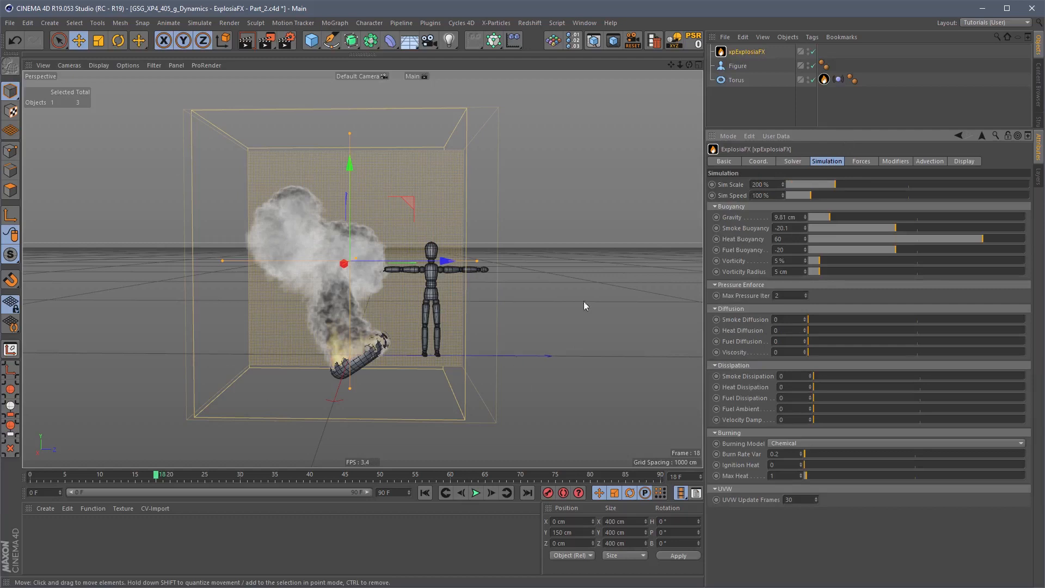
{"action": "left_click", "coordinate": [425, 493]}
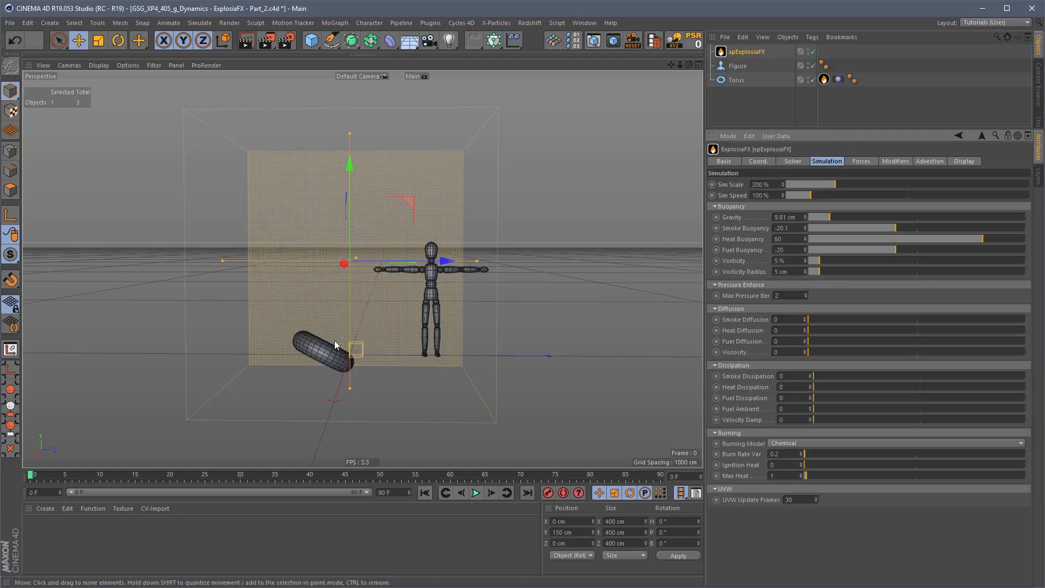
- Try to scale the figure up uniformly to about 522 cm tall beside the torus, and undo the scaling
{"action": "left_click", "coordinate": [742, 64]}
{"action": "key", "text": "t"}
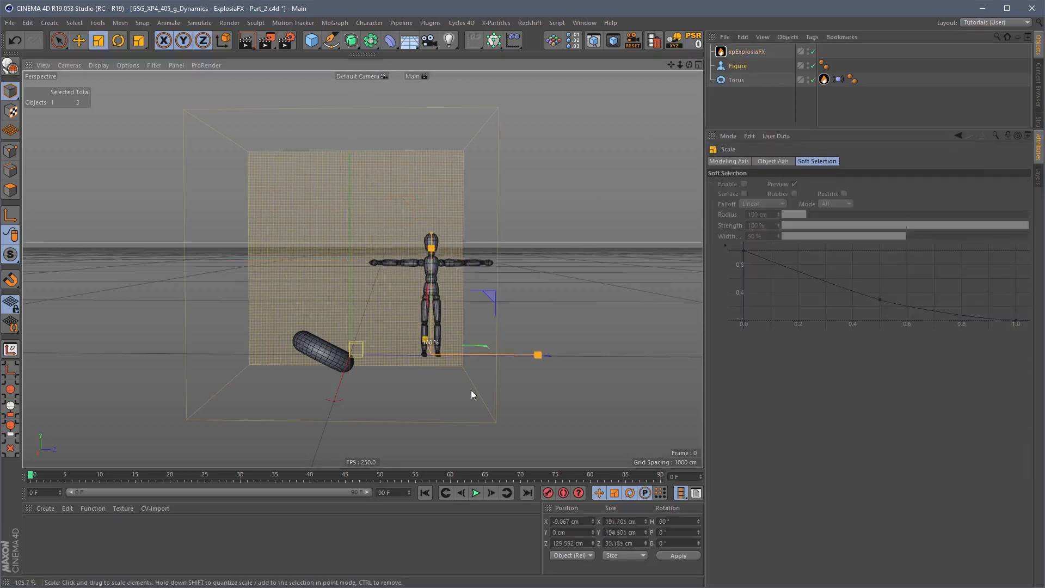
{"action": "left_click_drag", "start_coordinate": [471, 390], "coordinate": [1021, 98]}
{"action": "middle_click_drag", "start_coordinate": [452, 292], "coordinate": [460, 338], "text": "alt"}
{"action": "right_click_drag", "start_coordinate": [460, 338], "coordinate": [401, 355], "text": "alt"}
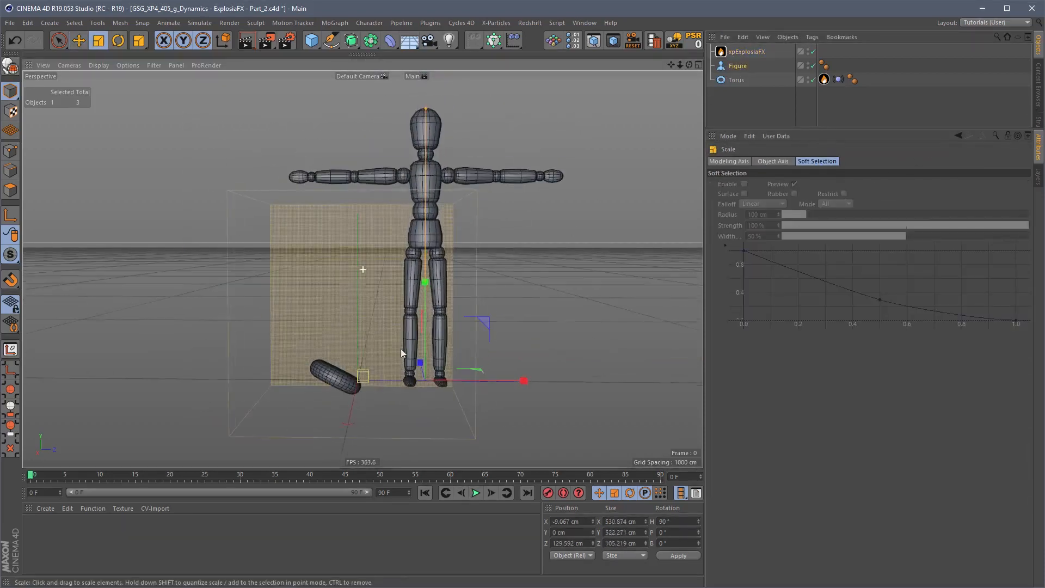
{"action": "left_click", "coordinate": [672, 145]}
{"action": "key", "text": "ctrl+z"}
{"action": "key", "text": "ctrl+z"}
- Set the figure's scale to 10 on the X, Y and Z axes
{"action": "left_click", "coordinate": [746, 63]}
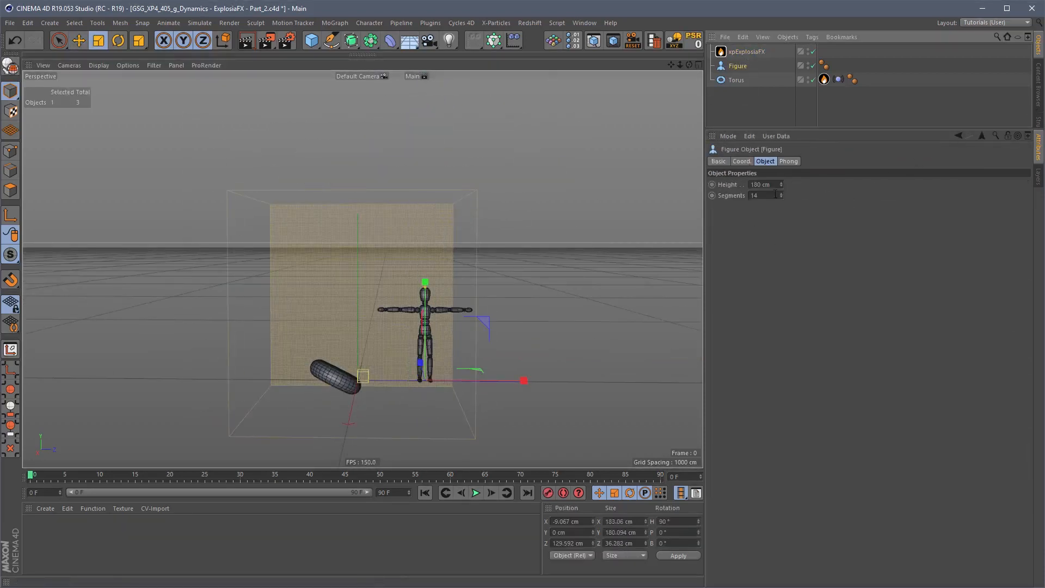
{"action": "left_click", "coordinate": [741, 160]}
{"action": "double_click", "coordinate": [814, 187]}
{"action": "type", "text": "10"}
{"action": "key", "text": "Tab"}
{"action": "type", "text": "10"}
{"action": "key", "text": "Tab"}
{"action": "type", "text": "10"}
{"action": "key", "text": "Return"}
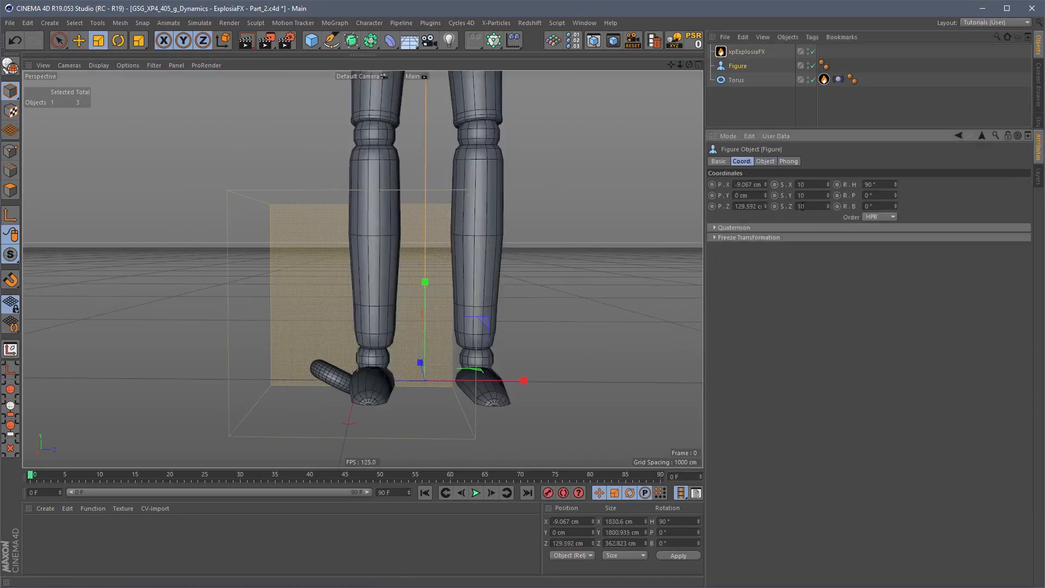
- Move the enlarged figure so one hand sits beside the torus, at about -1350 cm in Y and 892 cm in Z
{"action": "key", "text": "e"}
{"action": "left_click_drag", "start_coordinate": [505, 380], "coordinate": [594, 387]}
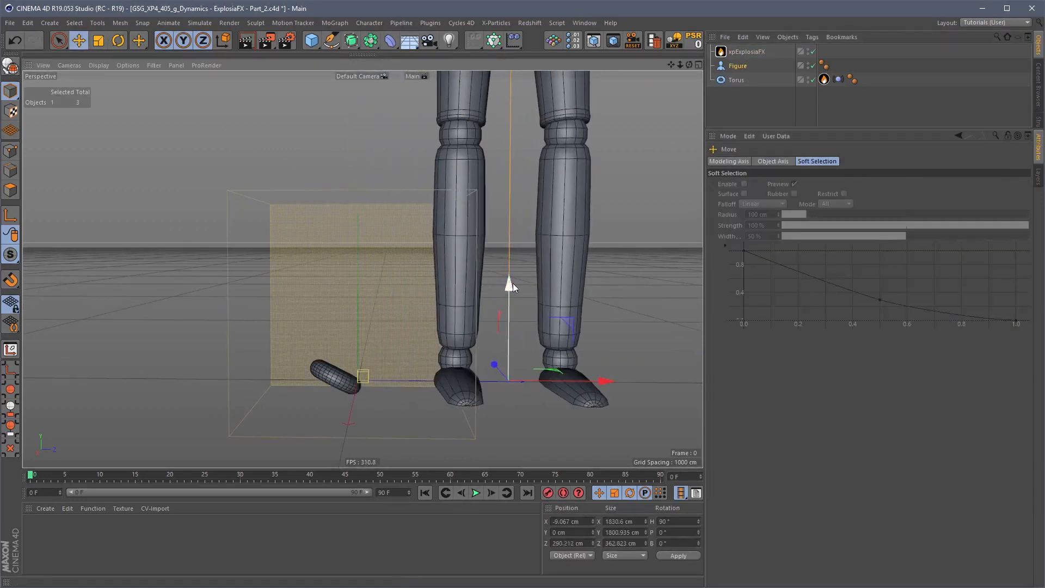
{"action": "left_click_drag", "start_coordinate": [513, 283], "coordinate": [515, 586]}
{"action": "right_click_drag", "start_coordinate": [538, 207], "coordinate": [515, 183], "text": "alt"}
{"action": "left_click_drag", "start_coordinate": [529, 159], "coordinate": [661, 313]}
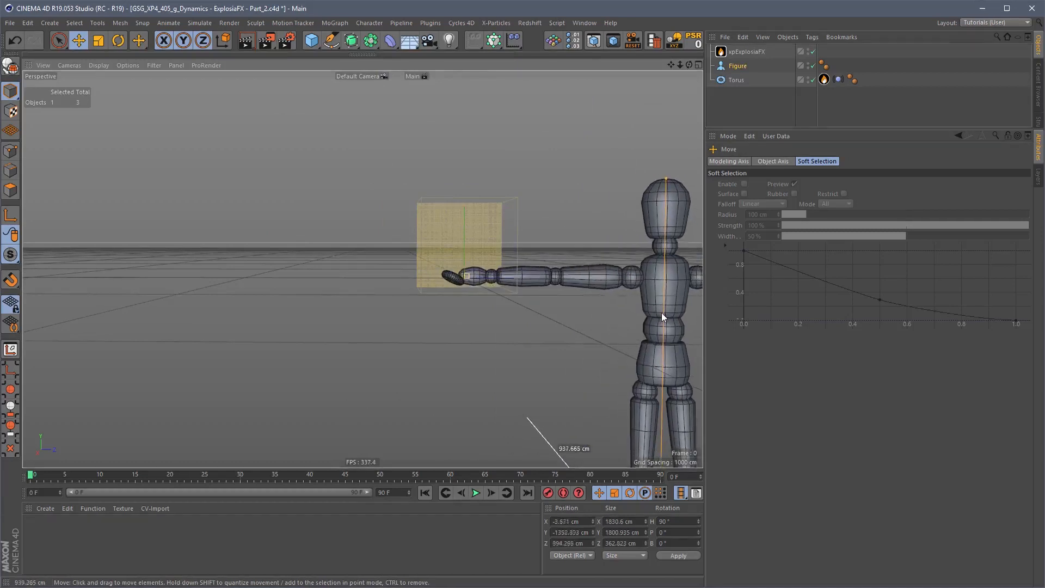
{"action": "right_click_drag", "start_coordinate": [478, 283], "coordinate": [515, 253], "text": "alt"}
{"action": "middle_click_drag", "start_coordinate": [515, 252], "coordinate": [435, 282], "text": "alt"}
{"action": "right_click_drag", "start_coordinate": [436, 282], "coordinate": [465, 287], "text": "alt"}
{"action": "left_click_drag", "start_coordinate": [465, 287], "coordinate": [479, 319], "text": "alt"}
{"action": "right_click_drag", "start_coordinate": [482, 308], "coordinate": [507, 309], "text": "alt"}
{"action": "left_click_drag", "start_coordinate": [507, 308], "coordinate": [516, 308], "text": "alt"}
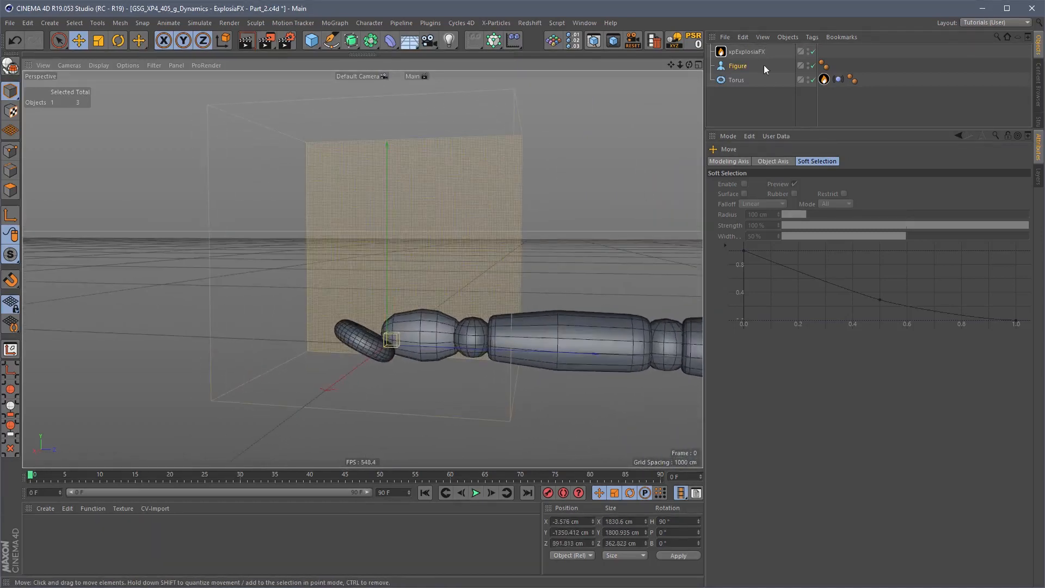
- Play the simulation beside the giant hand with the ExplosiaFX object selected, and pause it at frame 16
{"action": "left_click", "coordinate": [747, 51]}
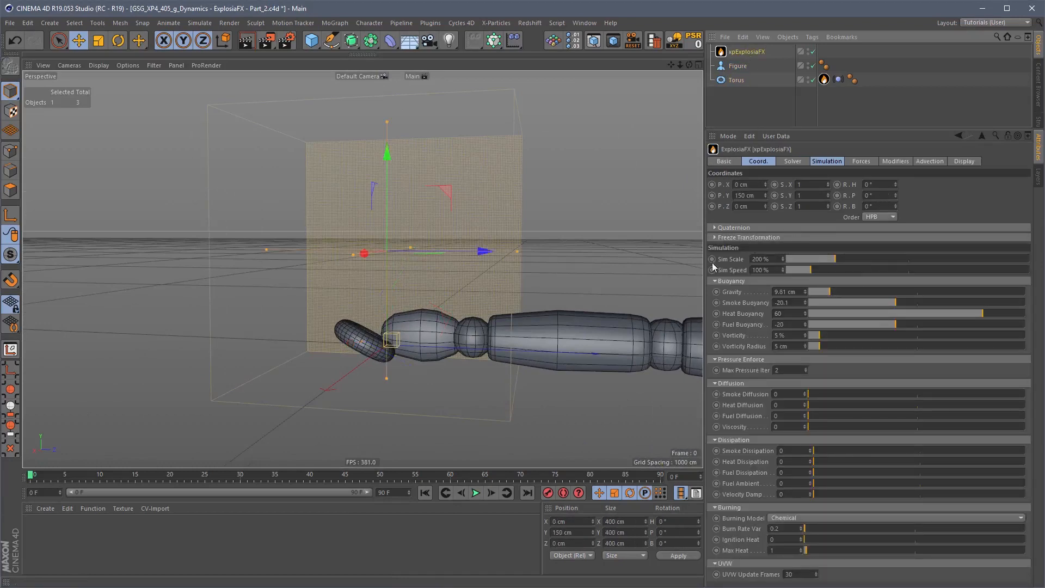
{"action": "left_click", "coordinate": [476, 493]}
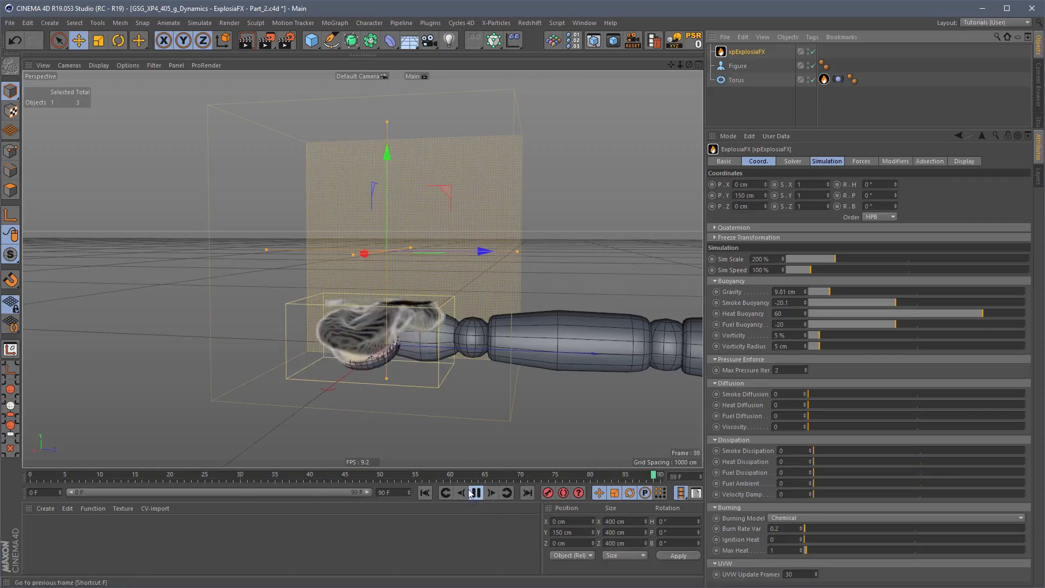
{"action": "left_click", "coordinate": [473, 493]}
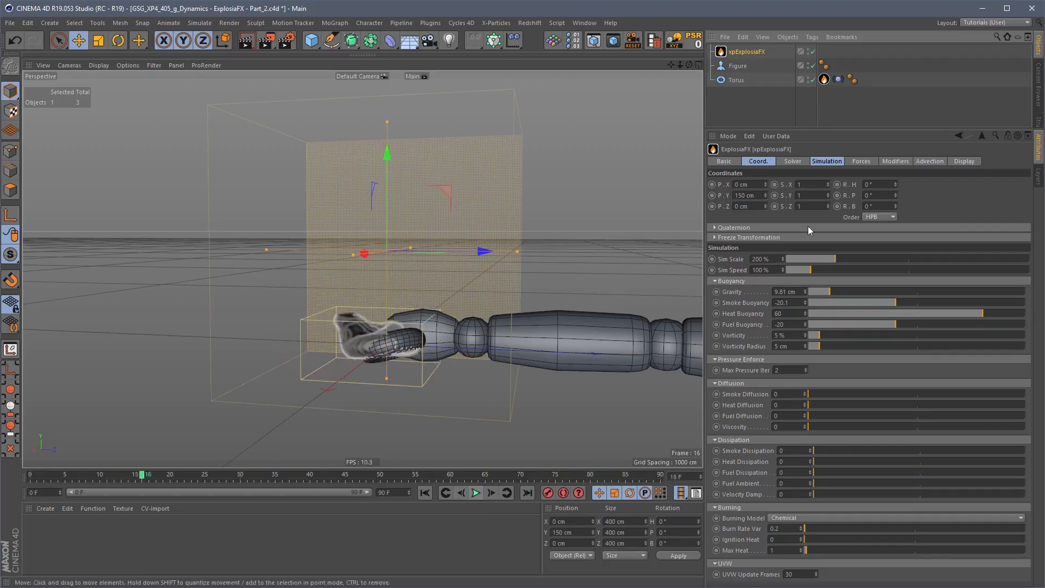
{"action": "double_click", "coordinate": [761, 259]}
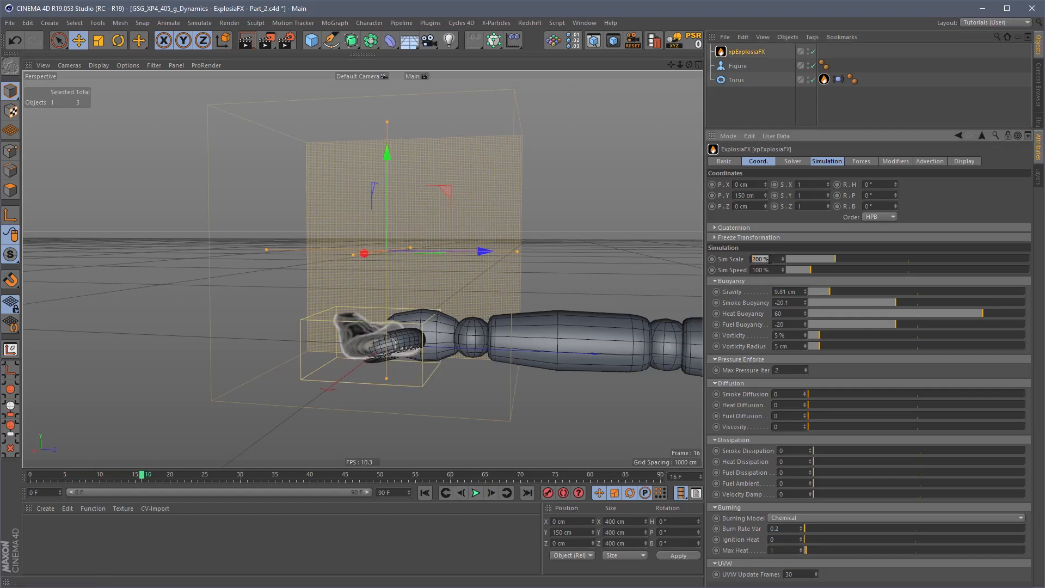
- Enable Track Color in the ExplosiaFX solver's Adaptive Bounds and replay the simulation from the first frame
{"action": "left_click", "coordinate": [794, 162]}
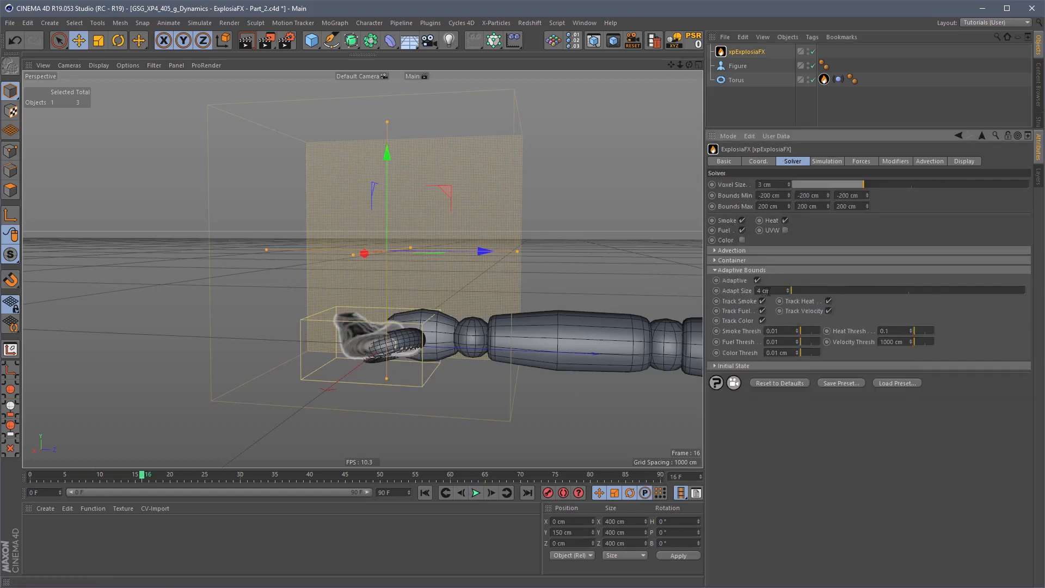
{"action": "left_click", "coordinate": [783, 291]}
{"action": "left_click", "coordinate": [425, 493]}
{"action": "left_click", "coordinate": [476, 493]}
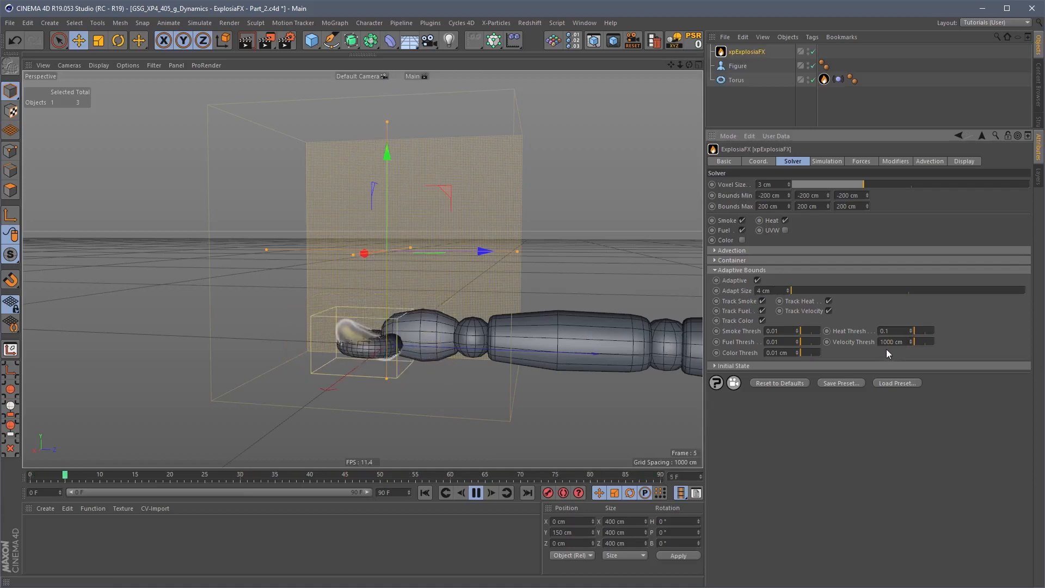
- Set the Adaptive Bounds Velocity Thresh to 10 cm and restart the playing simulation from the first frame
{"action": "key", "text": "BackSpace"}
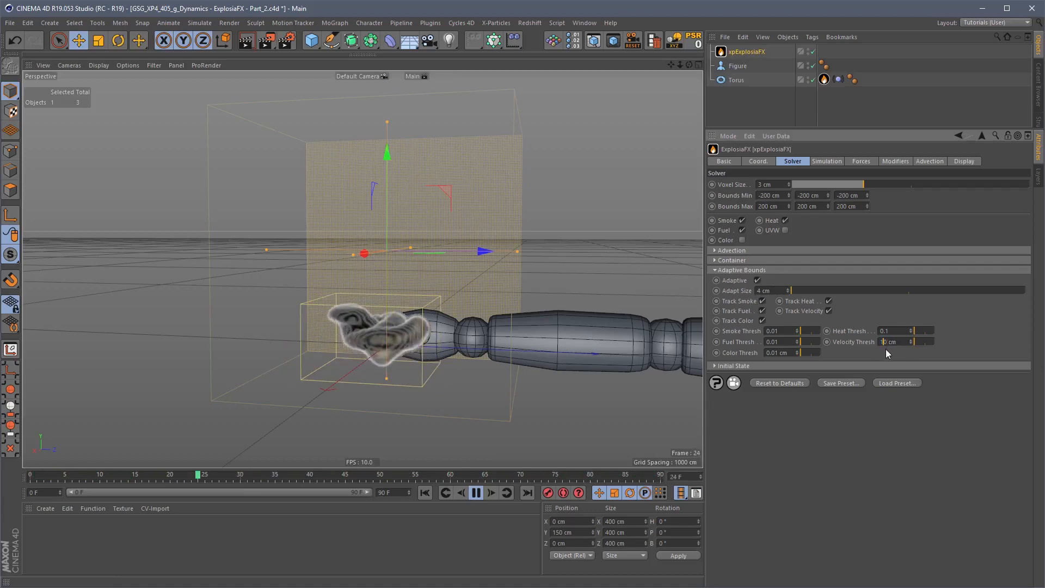
{"action": "key", "text": "Return"}
{"action": "left_click", "coordinate": [426, 494]}
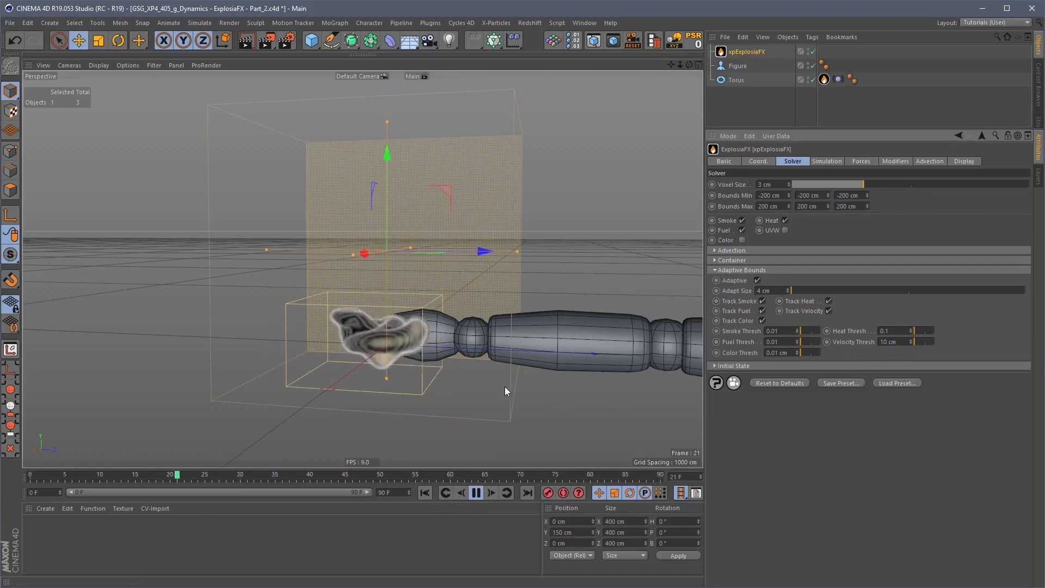
- Set the Adaptive Bounds Adapt Size to 30 cm, replay the simulation from the first frame and pause it at frame 59
{"action": "left_click", "coordinate": [767, 291]}
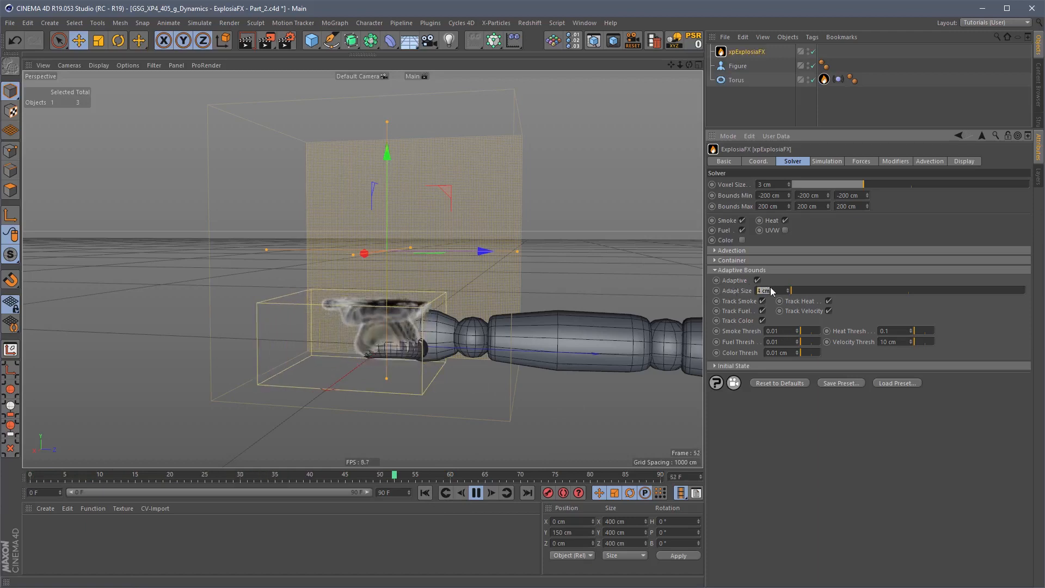
{"action": "type", "text": "30"}
{"action": "key", "text": "Return"}
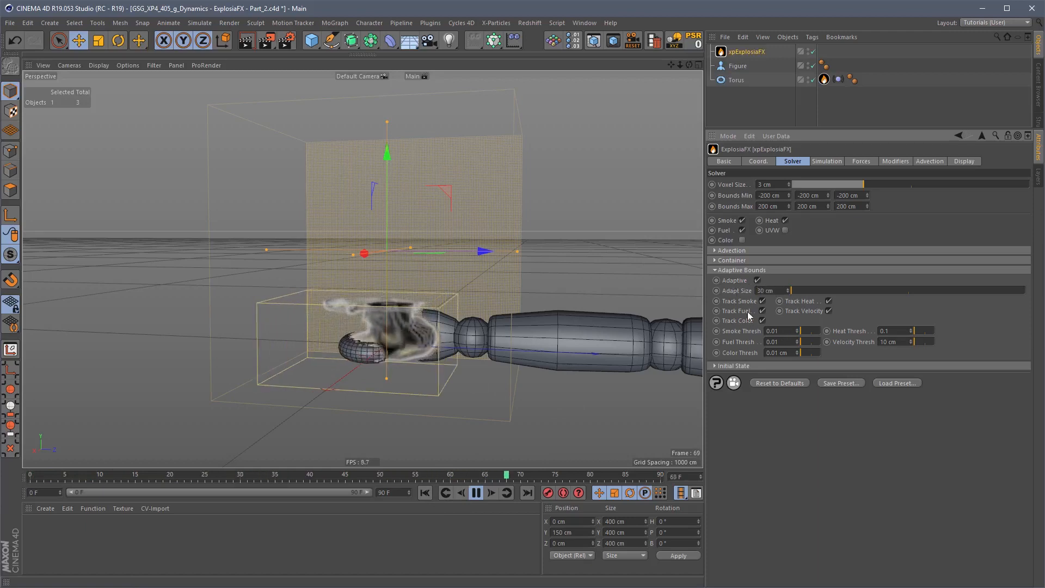
{"action": "left_click", "coordinate": [427, 494]}
{"action": "left_click", "coordinate": [474, 496]}
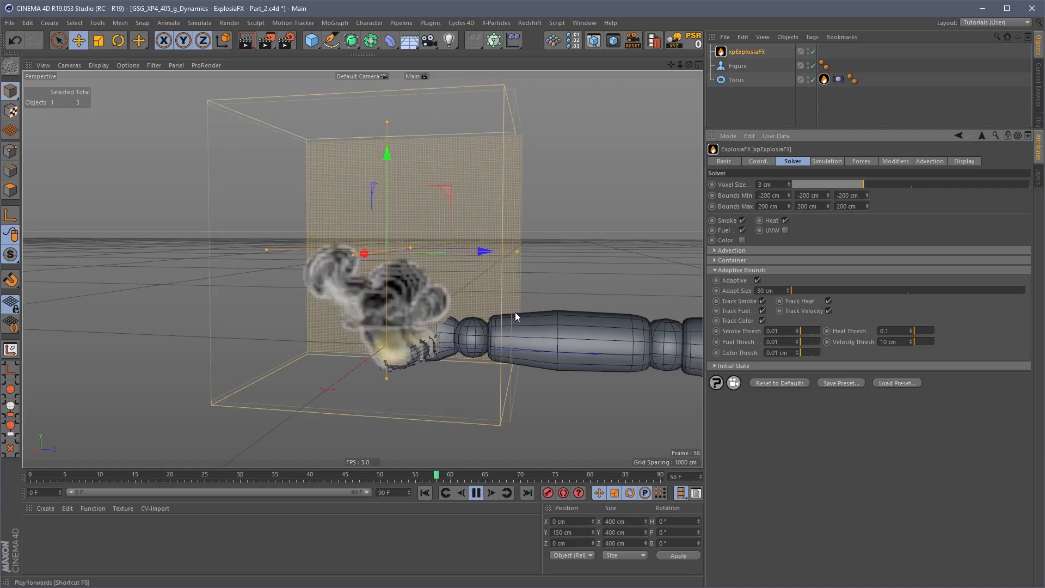
{"action": "key", "text": "F8"}
- Set the Adaptive Bounds Velocity Thresh to 100 cm, replay the simulation from the first frame and pause it at frame 77
{"action": "double_click", "coordinate": [889, 343]}
{"action": "type", "text": "100"}
{"action": "key", "text": "Return"}
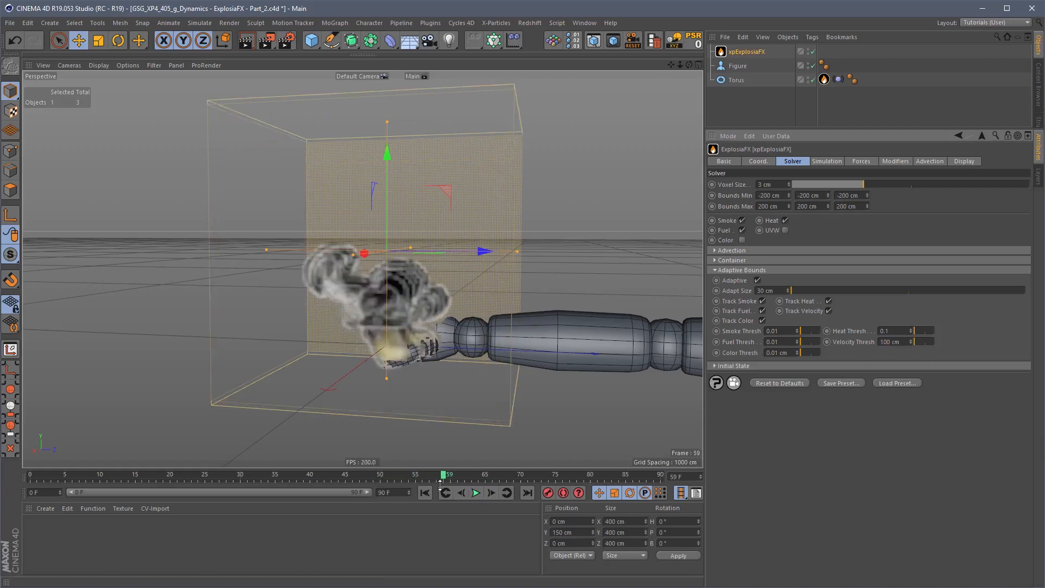
{"action": "left_click", "coordinate": [427, 492]}
{"action": "left_click", "coordinate": [476, 492]}
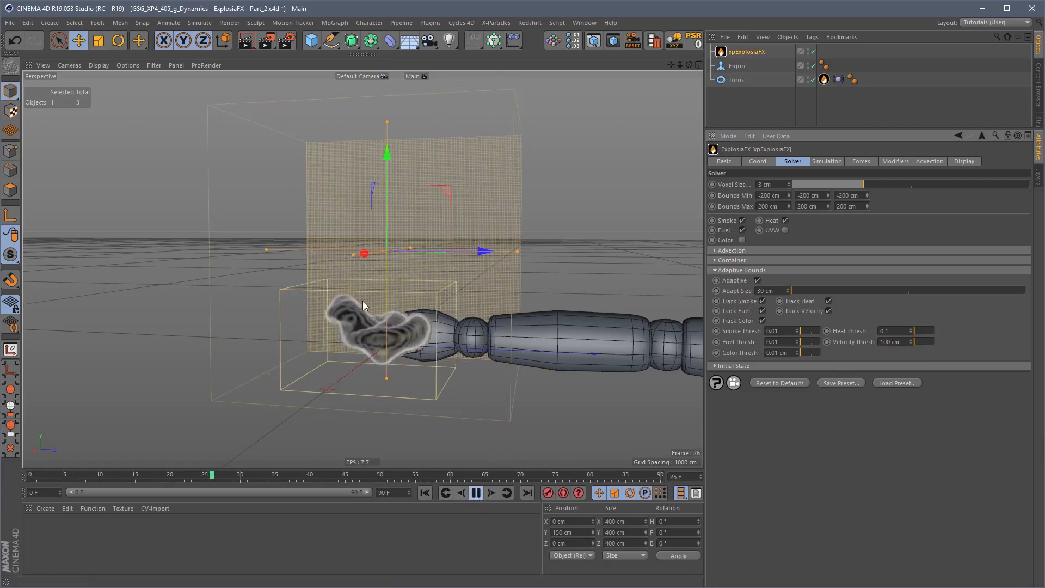
{"action": "left_click", "coordinate": [477, 493]}
- Set the ExplosiaFX Sim Scale to 100% and return to the first frame
{"action": "left_click", "coordinate": [826, 161]}
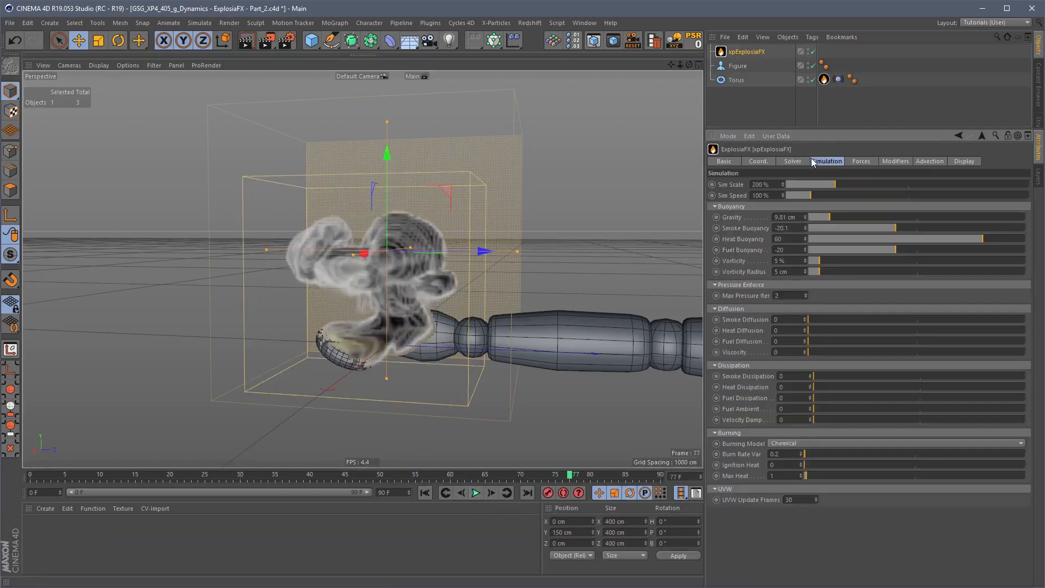
{"action": "left_click", "coordinate": [765, 185]}
{"action": "type", "text": "100"}
{"action": "key", "text": "Return"}
{"action": "left_click", "coordinate": [425, 492]}
- Delete the figure from the scene, play the simulation and pause it at frame 11
{"action": "left_click", "coordinate": [741, 65]}
{"action": "key", "text": "Delete"}
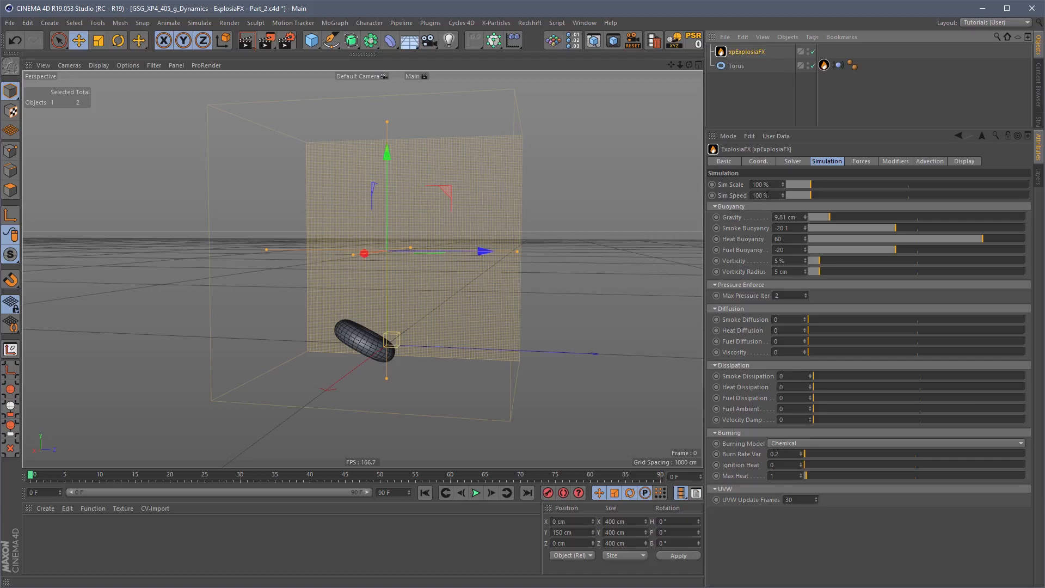
{"action": "left_click", "coordinate": [483, 496]}
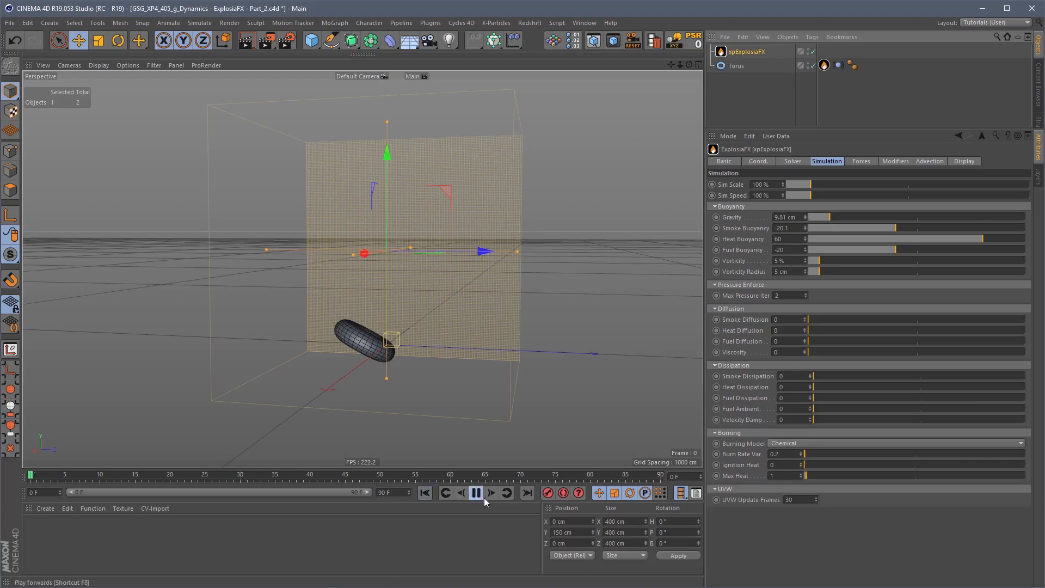
{"action": "left_click", "coordinate": [483, 497]}
- Set the ExplosiaFX solver's Voxel Size to 6 cm and replay the simulation from the first frame
{"action": "left_click", "coordinate": [965, 161]}
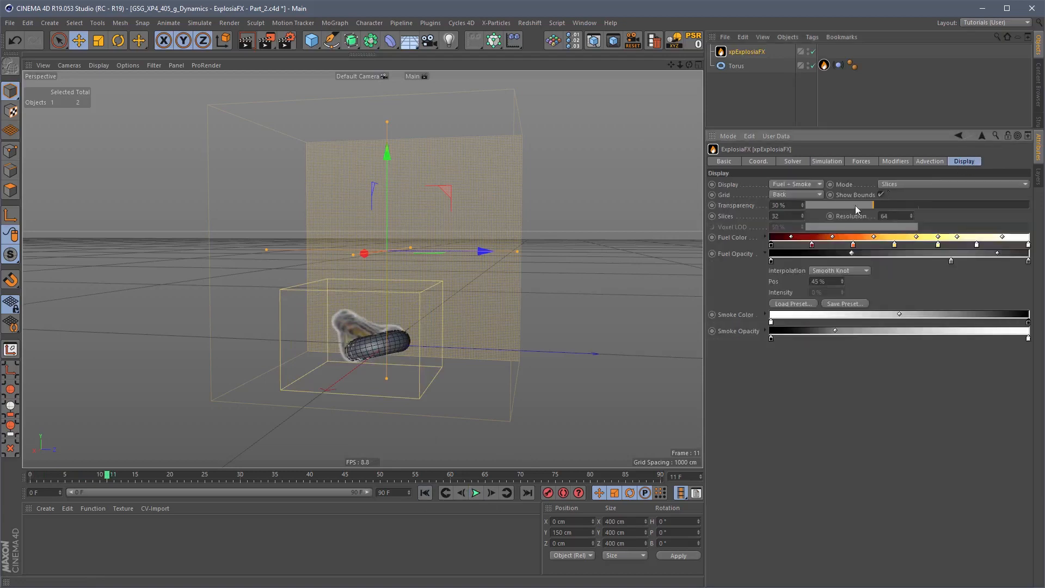
{"action": "left_click", "coordinate": [793, 161]}
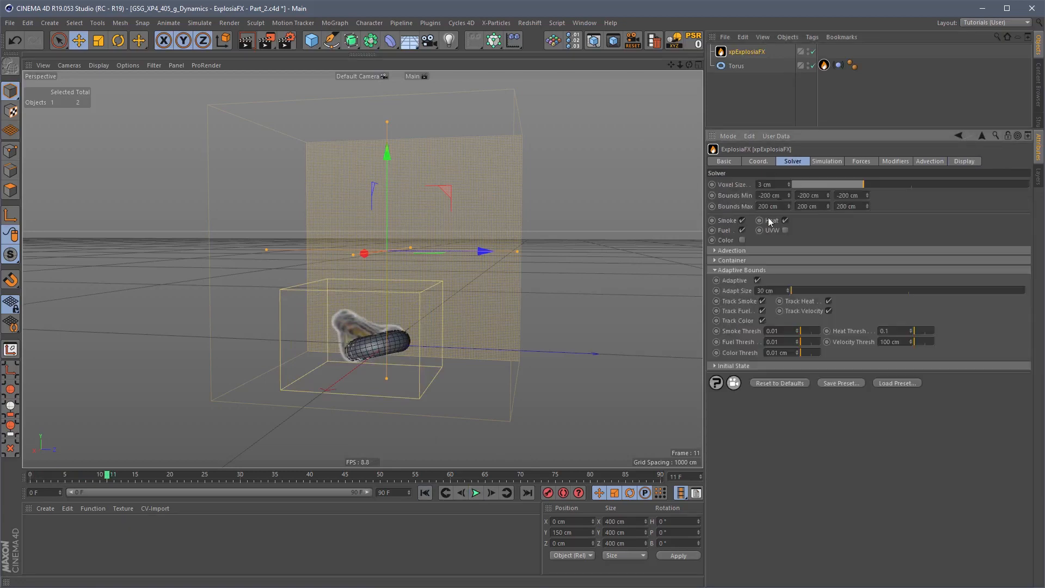
{"action": "key", "text": "Return"}
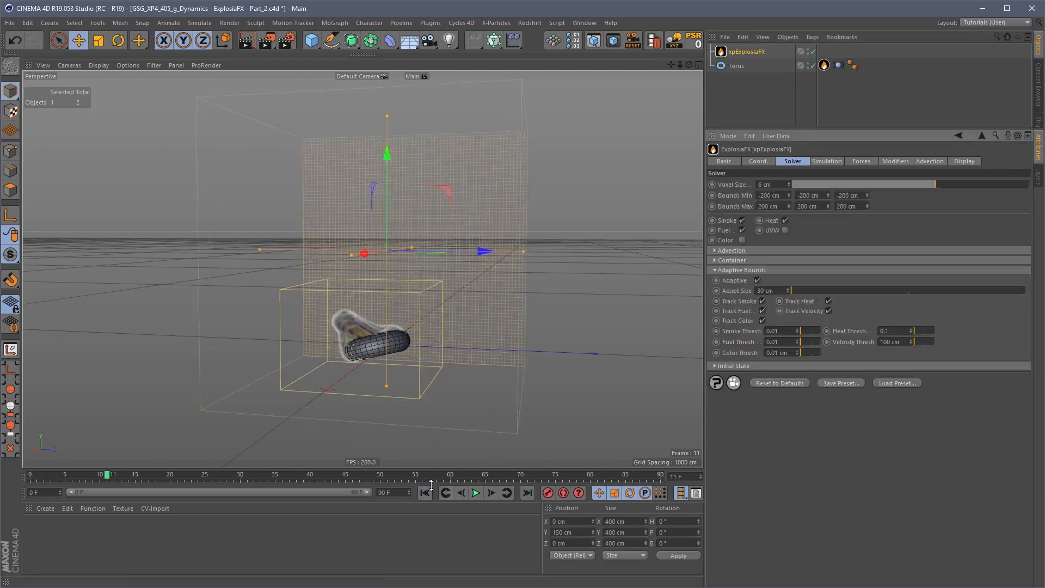
{"action": "left_click", "coordinate": [425, 492]}
{"action": "left_click", "coordinate": [476, 493]}
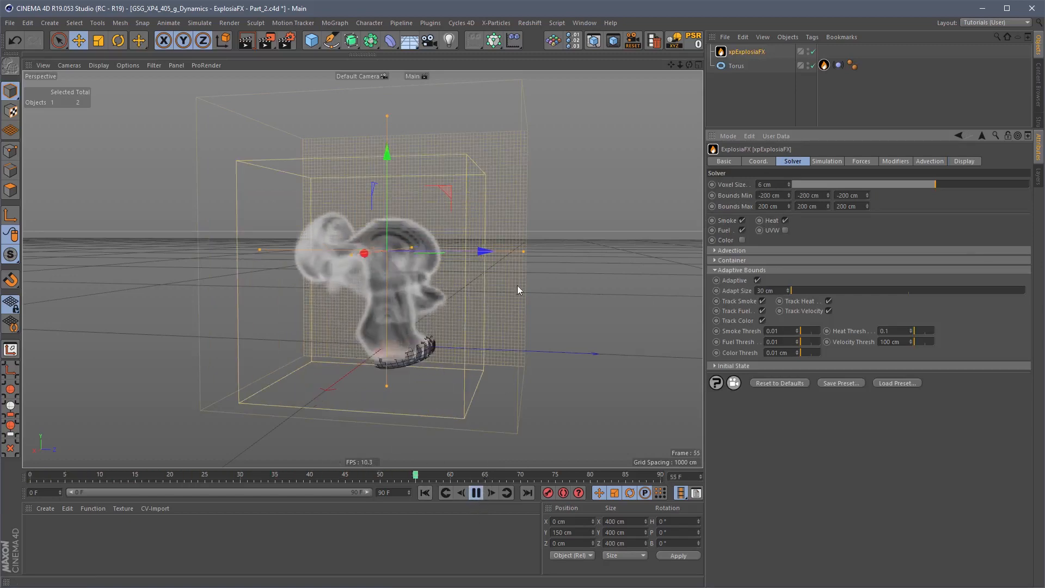
- Set the ExplosiaFX Sim Speed to 10%, play the simulation from the first frame and pause it at frame 88
{"action": "left_click", "coordinate": [819, 162]}
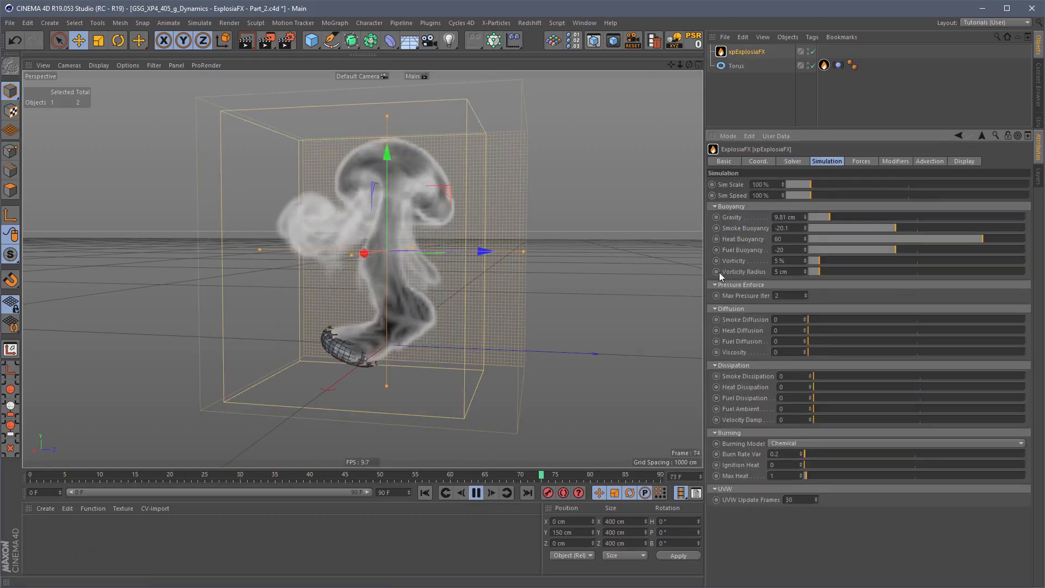
{"action": "left_click", "coordinate": [476, 493]}
{"action": "left_click", "coordinate": [423, 492]}
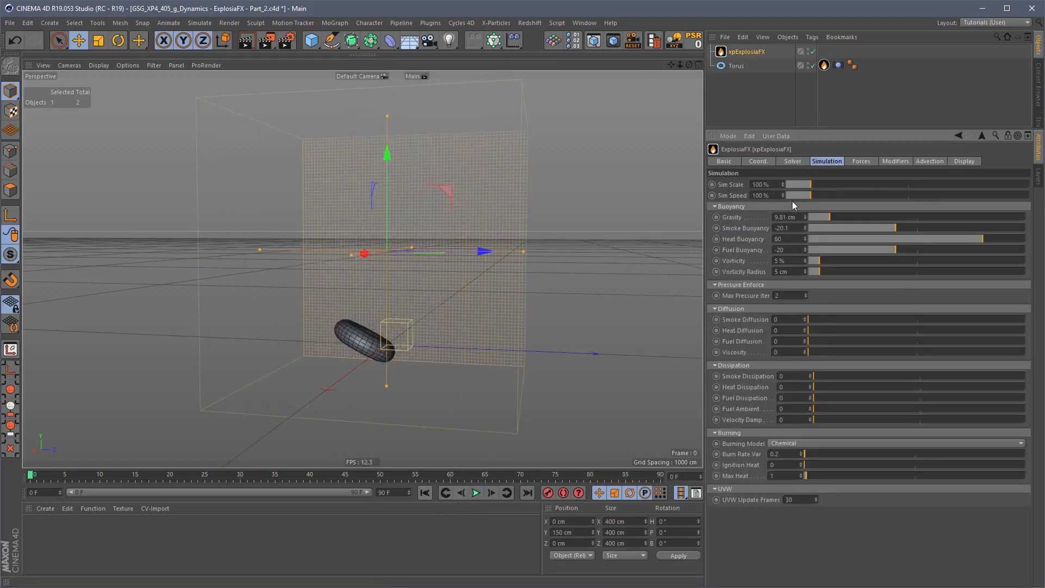
{"action": "double_click", "coordinate": [759, 196]}
{"action": "type", "text": "10"}
{"action": "key", "text": "Return"}
{"action": "left_click", "coordinate": [476, 493]}
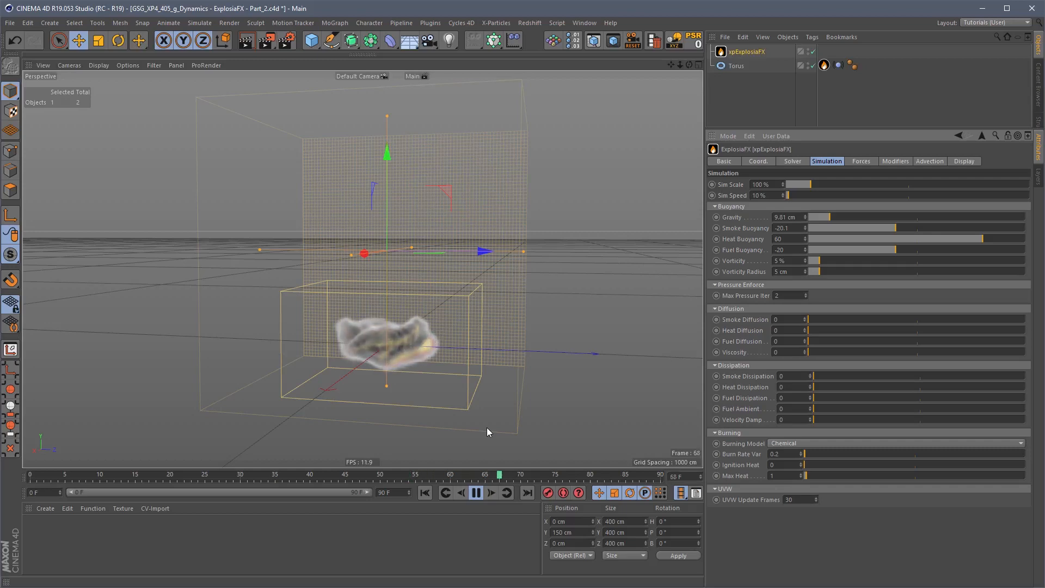
{"action": "left_click", "coordinate": [471, 493]}
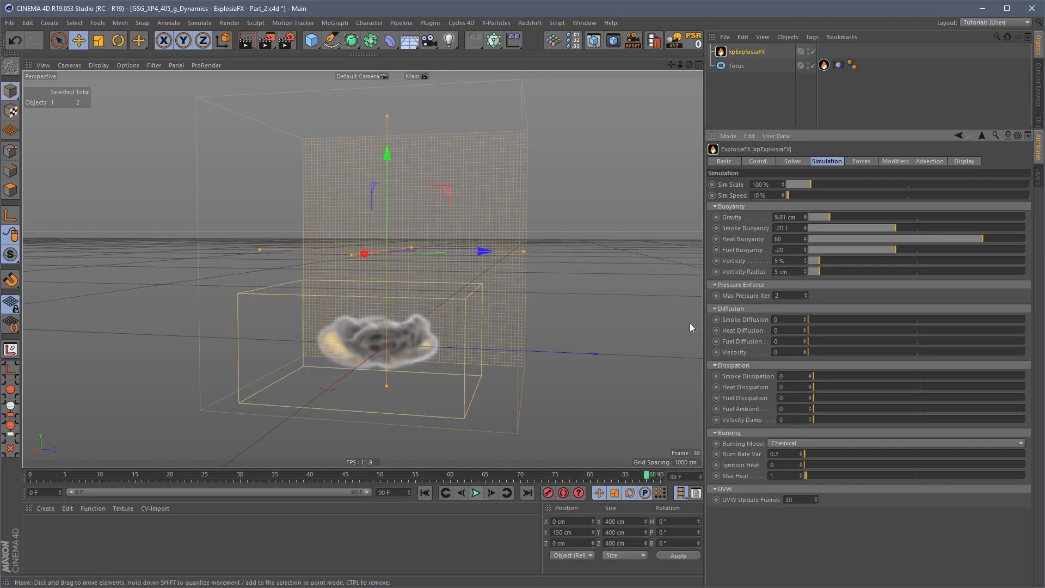
- Set the Sim Speed to 50%, replay the simulation from the first frame and pause it at frame 13
{"action": "left_click", "coordinate": [427, 493]}
{"action": "left_click", "coordinate": [475, 493]}
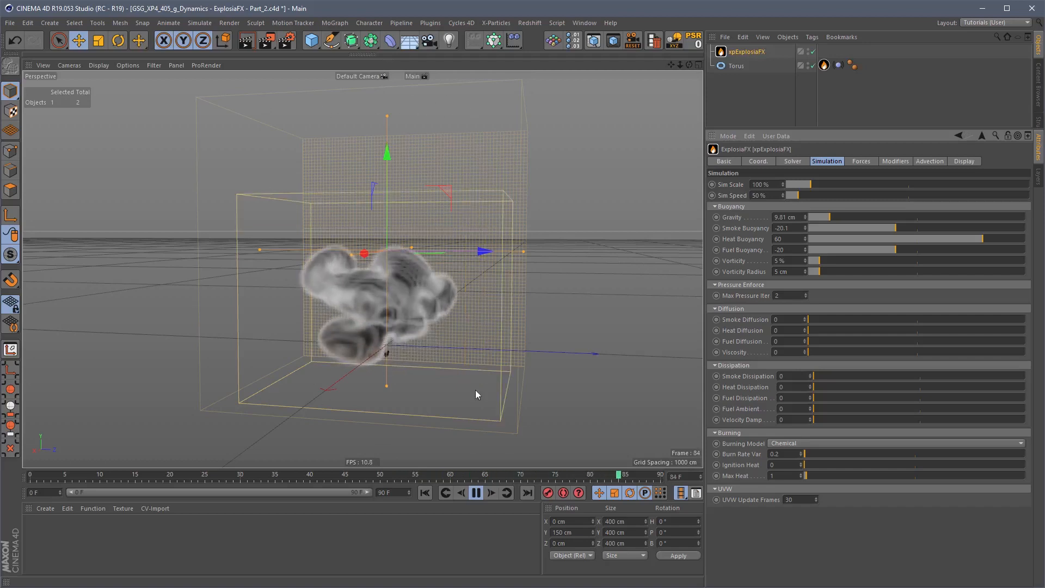
{"action": "left_click", "coordinate": [475, 492]}
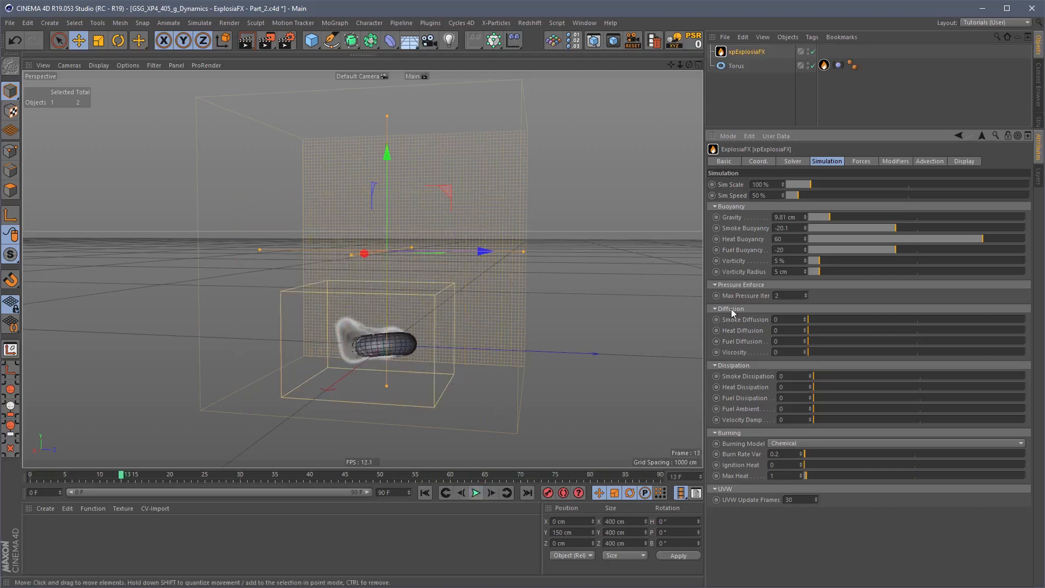
- Raise the Sim Speed to about 370.8%, replay the simulation from the first frame and pause it
{"action": "left_click_drag", "start_coordinate": [783, 196], "coordinate": [877, 196]}
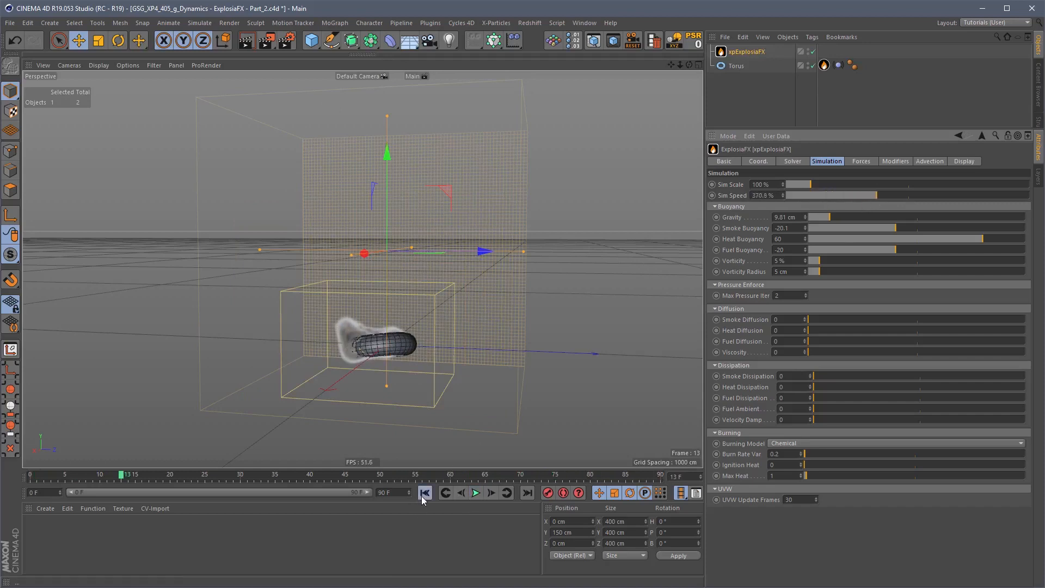
{"action": "left_click", "coordinate": [476, 493]}
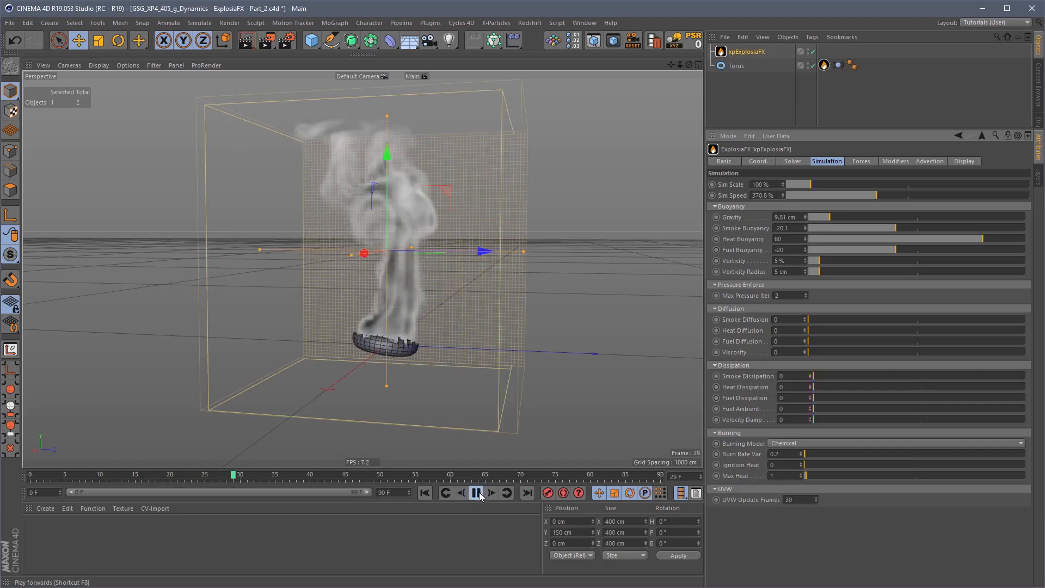
{"action": "left_click", "coordinate": [476, 494]}
- Set the Sim Speed to 100%, replay the simulation from the first frame and pause it at frame 89
{"action": "left_click_drag", "start_coordinate": [775, 196], "coordinate": [734, 219]}
{"action": "type", "text": "100"}
{"action": "key", "text": "Return"}
{"action": "type", "text": "30"}
{"action": "key", "text": "Return"}
{"action": "type", "text": "100"}
{"action": "key", "text": "Return"}
{"action": "left_click", "coordinate": [425, 493]}
{"action": "left_click", "coordinate": [475, 494]}
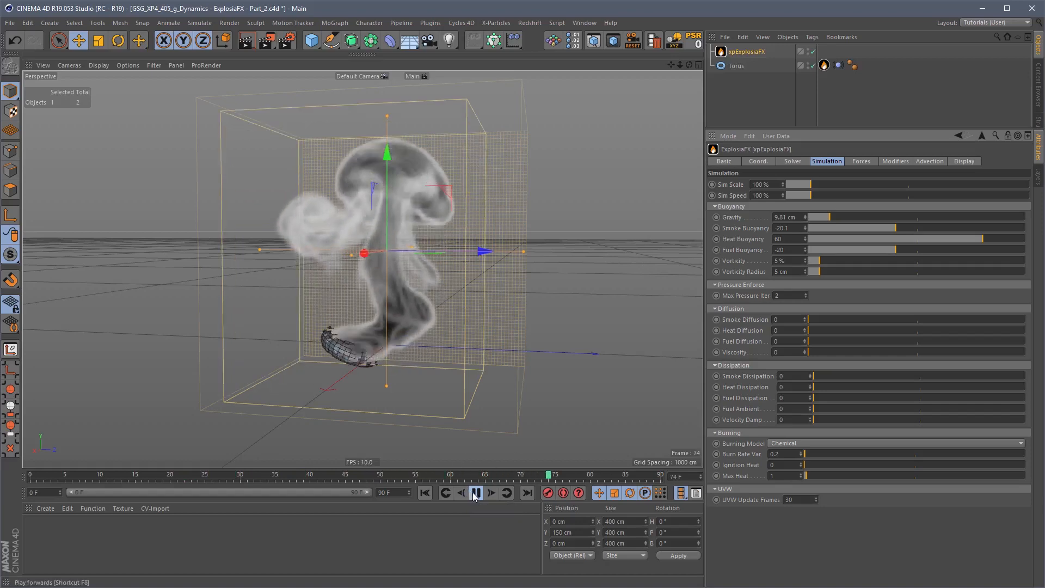
{"action": "left_click", "coordinate": [476, 493]}
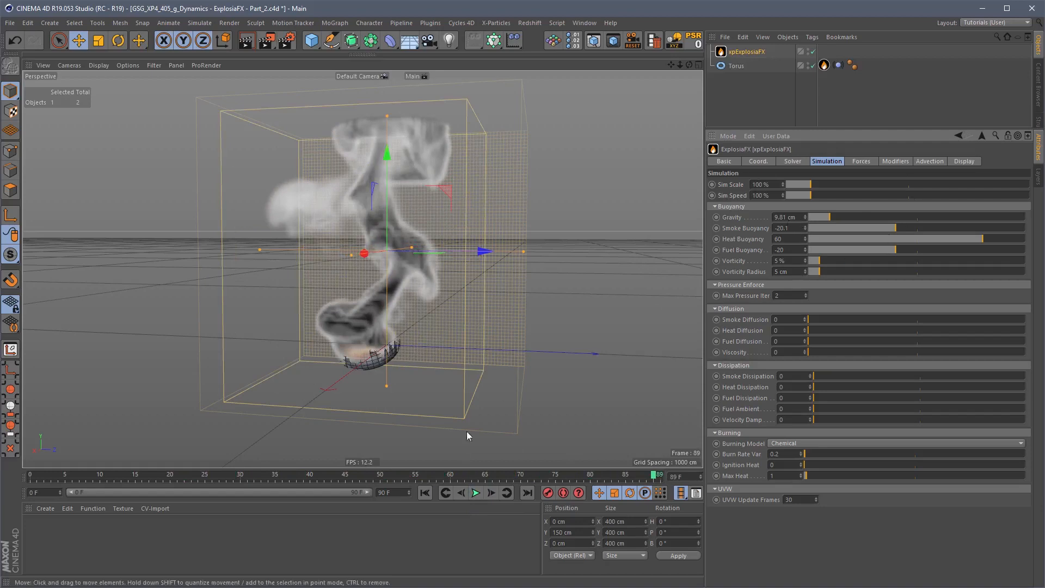
- Replay the simulation from the first frame and reset the Smoke Buoyancy to its default
{"action": "left_click", "coordinate": [426, 492]}
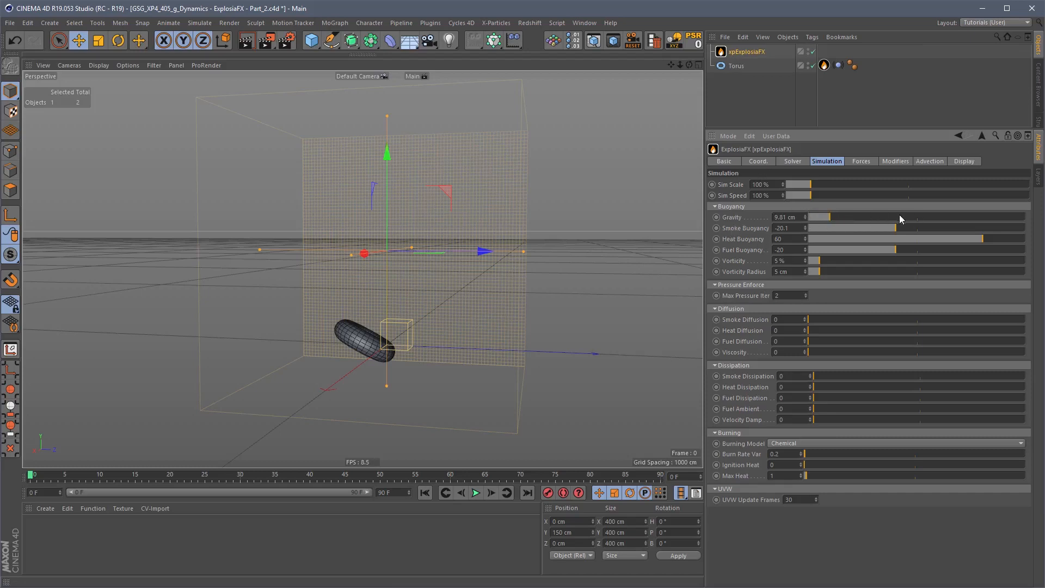
{"action": "left_click", "coordinate": [742, 228]}
{"action": "left_click", "coordinate": [481, 492]}
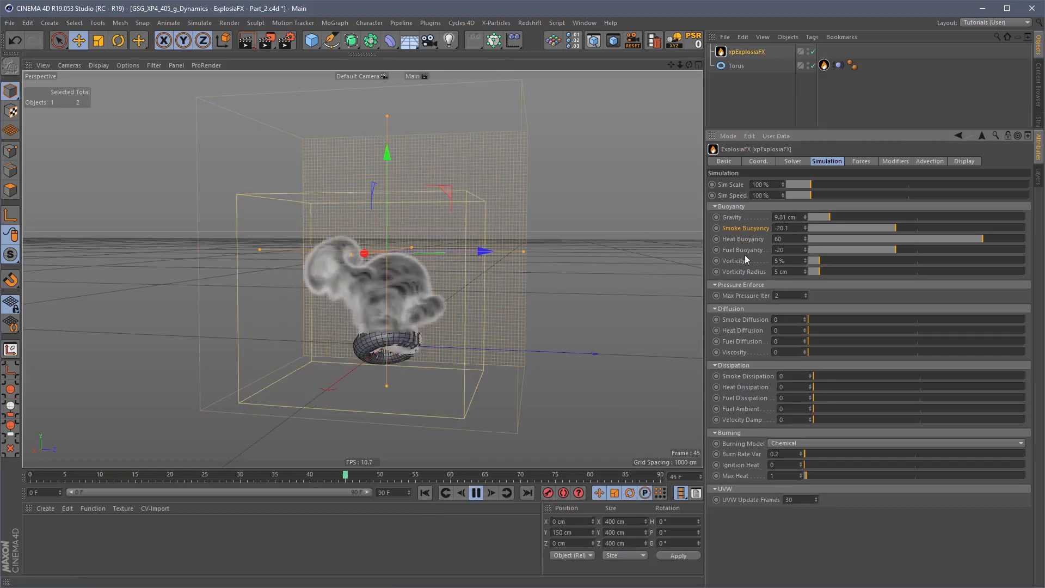
{"action": "right_click", "coordinate": [752, 228]}
{"action": "left_click", "coordinate": [797, 303]}
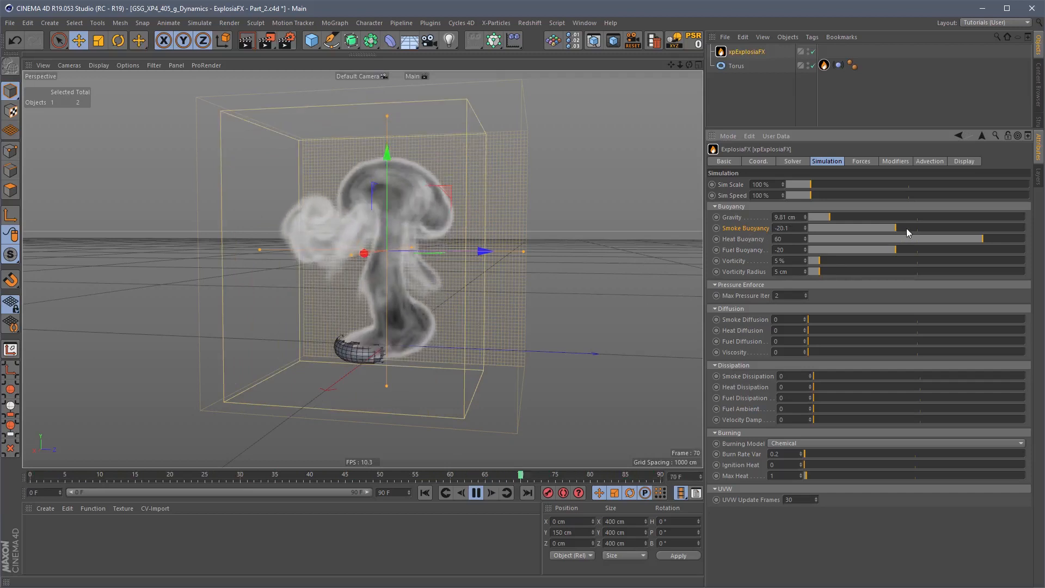
- Set both the Smoke Buoyancy and the Fuel Buoyancy to -60 and restart the simulation from the first frame
{"action": "left_click_drag", "start_coordinate": [908, 229], "coordinate": [845, 228]}
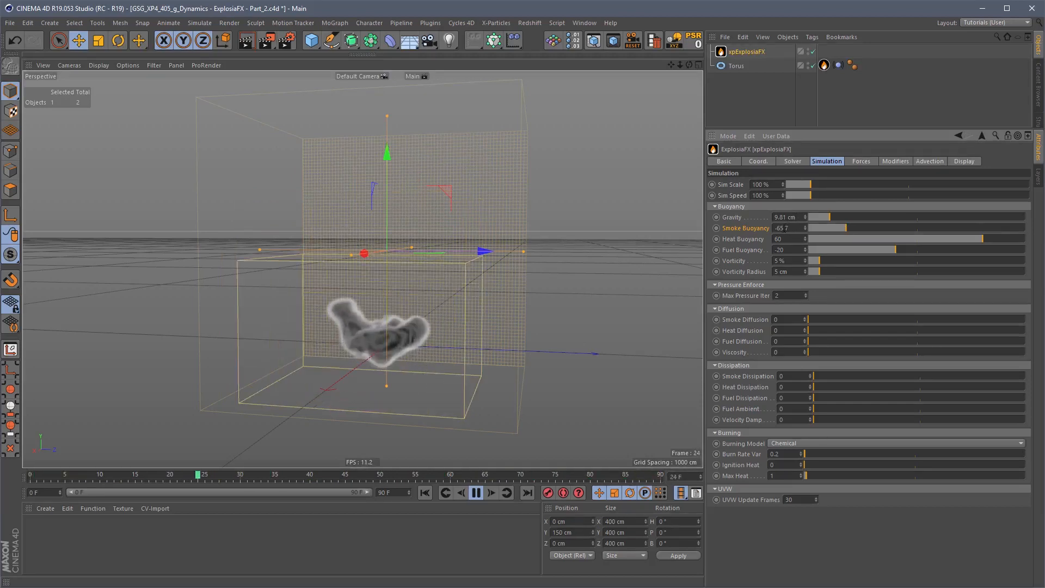
{"action": "left_click_drag", "start_coordinate": [785, 228], "coordinate": [807, 232]}
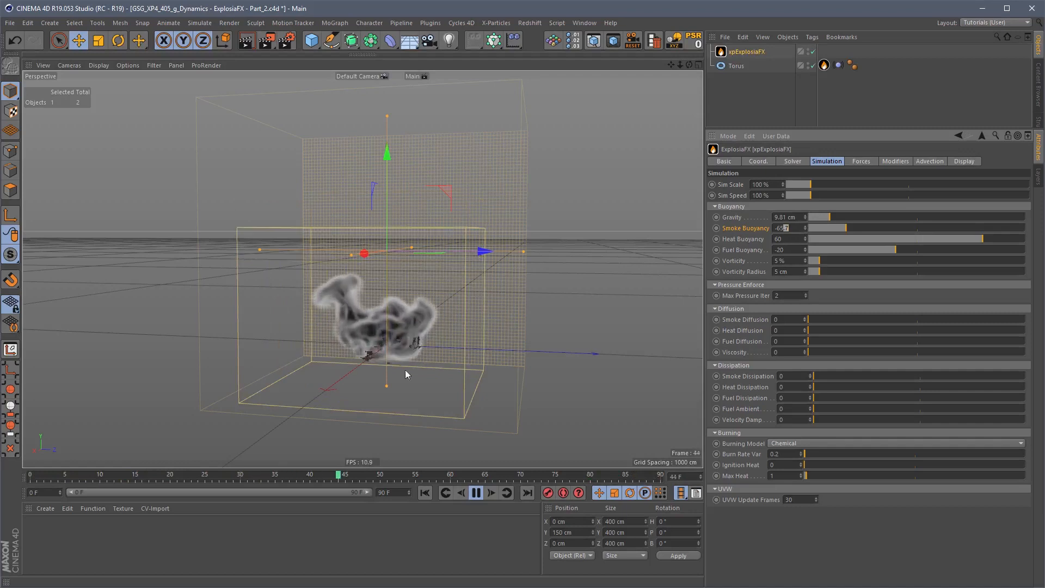
{"action": "left_click_drag", "start_coordinate": [775, 250], "coordinate": [789, 255]}
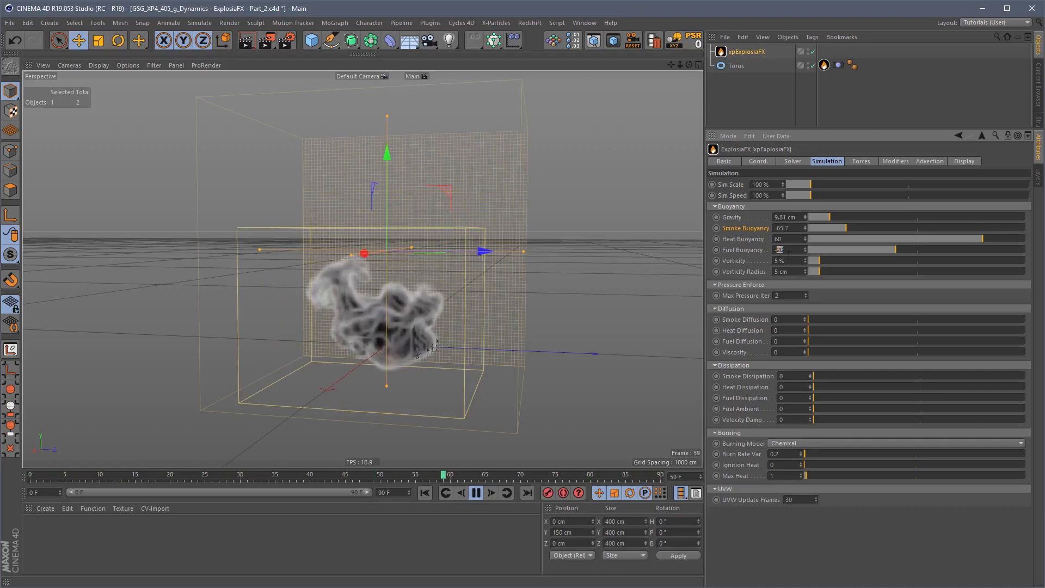
{"action": "type", "text": "-60"}
{"action": "key", "text": "Return"}
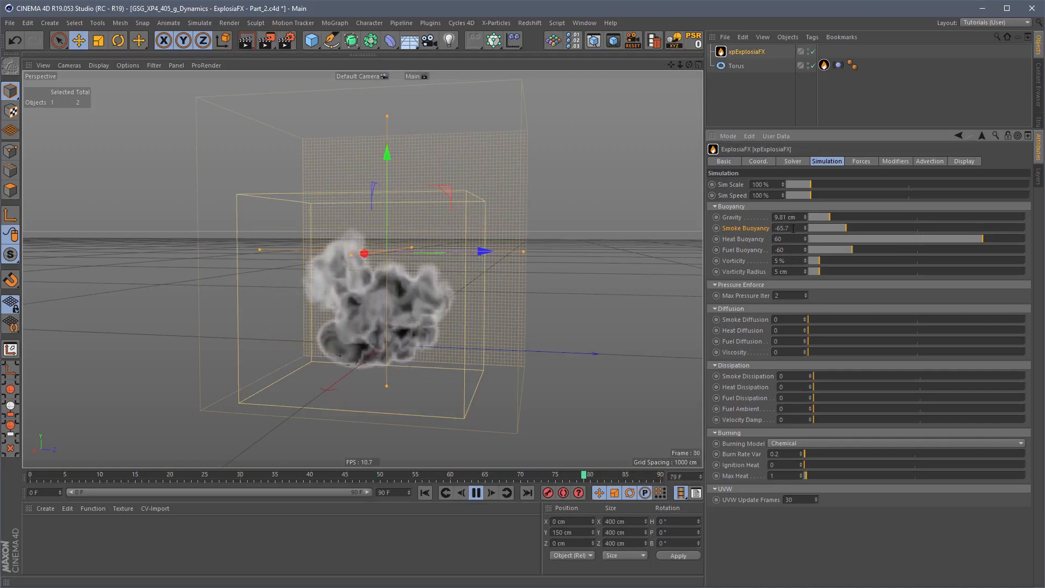
{"action": "left_click_drag", "start_coordinate": [789, 228], "coordinate": [777, 228]}
{"action": "type", "text": "60"}
{"action": "key", "text": "Return"}
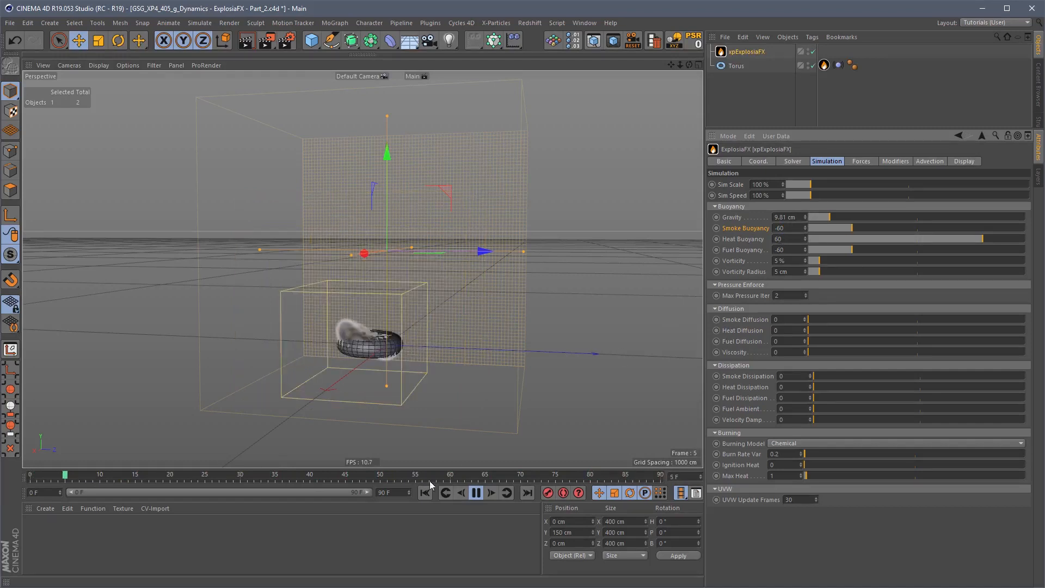
{"action": "left_click", "coordinate": [426, 493]}
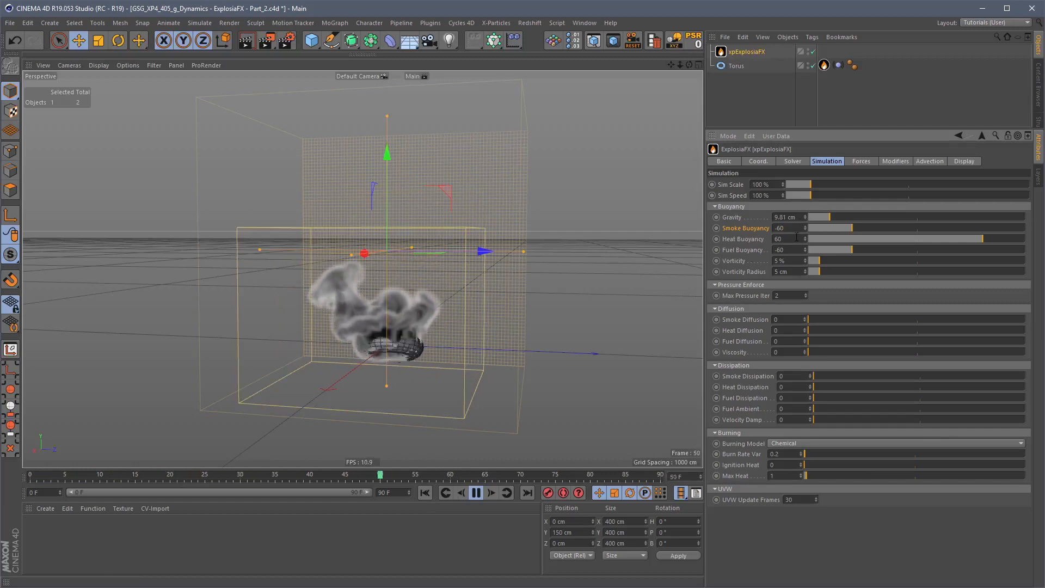
- Reset the Smoke Buoyancy and Fuel Buoyancy together to their default values
{"action": "right_click", "coordinate": [751, 233]}
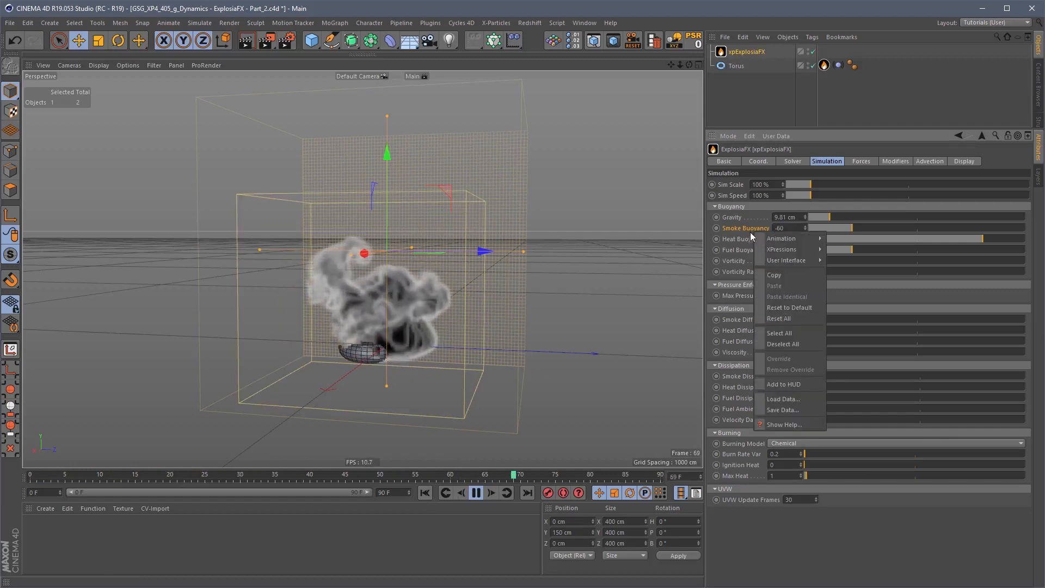
{"action": "left_click", "coordinate": [746, 243]}
{"action": "left_click", "coordinate": [746, 249], "text": "ctrl"}
{"action": "right_click", "coordinate": [745, 249]}
{"action": "left_click", "coordinate": [797, 322]}
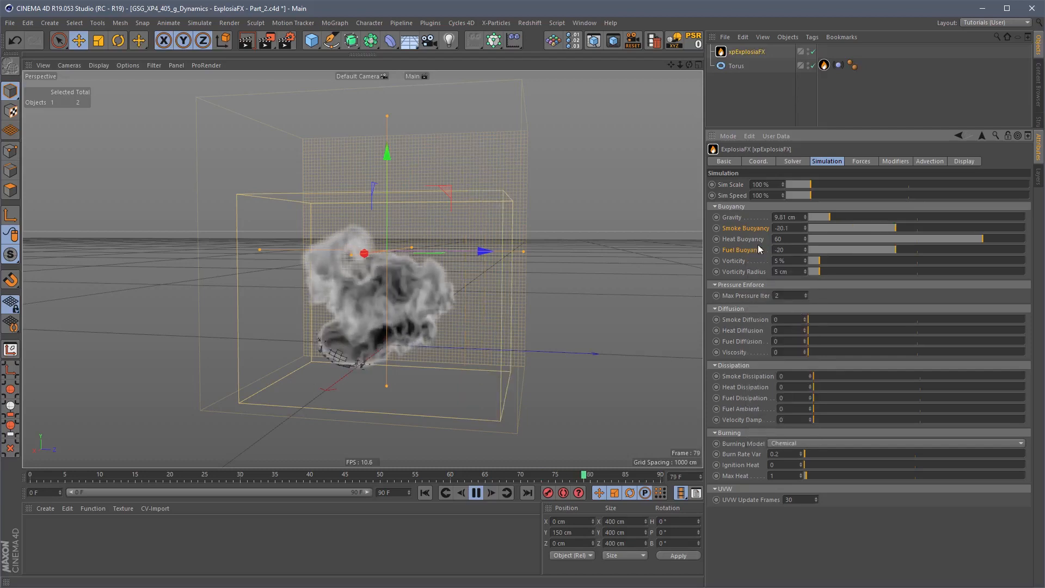
- Set the Heat Buoyancy to 0 while the simulation plays
{"action": "left_click", "coordinate": [787, 239]}
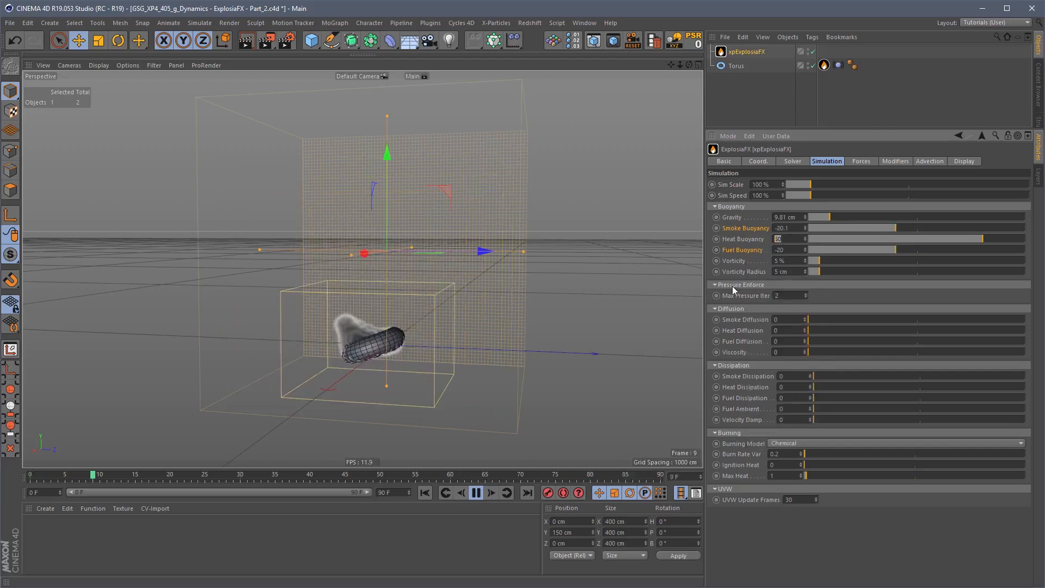
{"action": "type", "text": "0"}
{"action": "key", "text": "Return"}
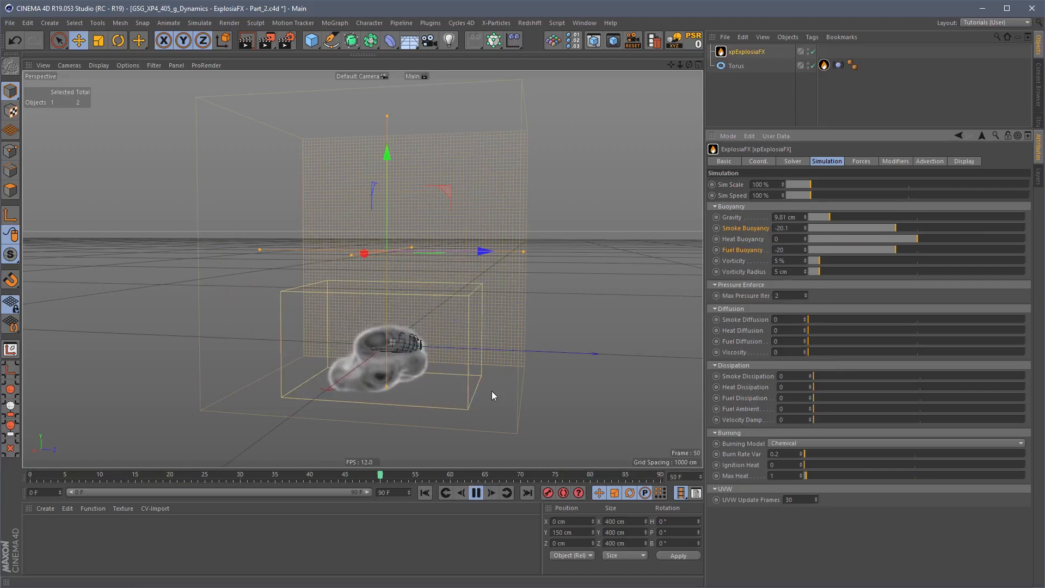
- Pause the simulation, raise the torus vertically to about Y 114 cm and replay from the first frame
{"action": "left_click", "coordinate": [736, 65]}
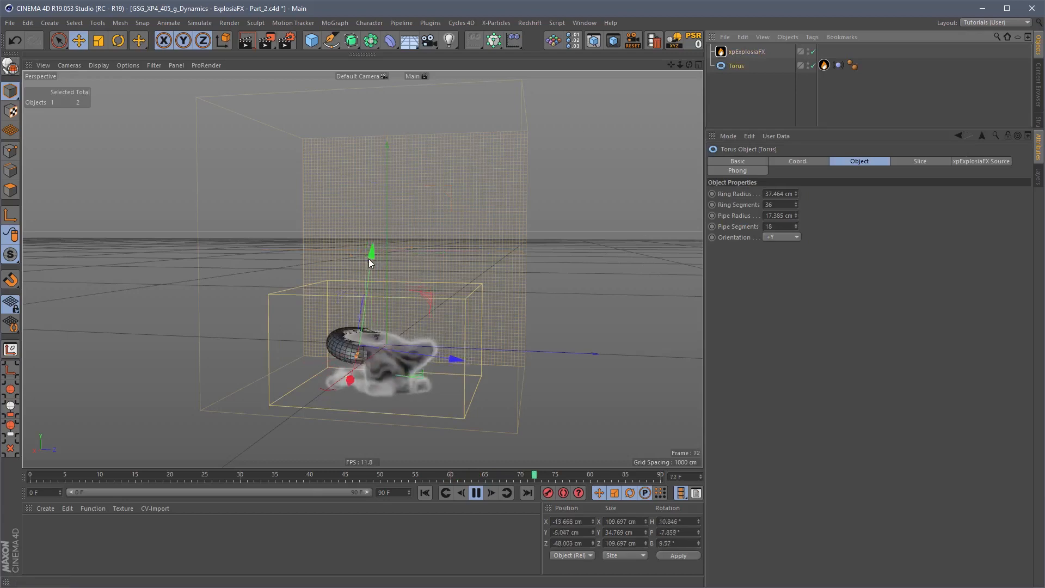
{"action": "left_click", "coordinate": [477, 493]}
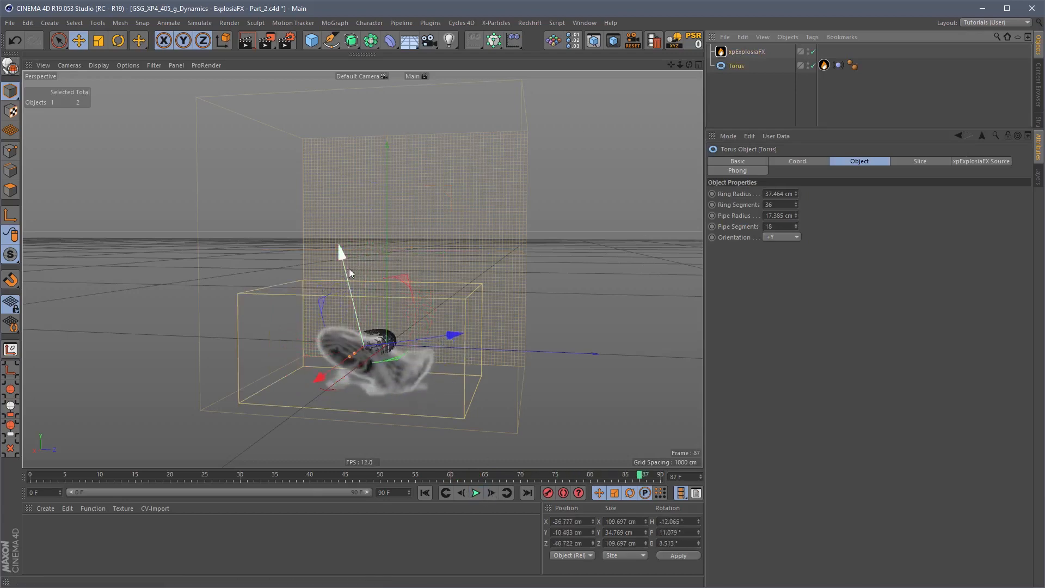
{"action": "key", "text": "w"}
{"action": "left_click_drag", "start_coordinate": [368, 270], "coordinate": [383, 189]}
{"action": "left_click", "coordinate": [426, 494]}
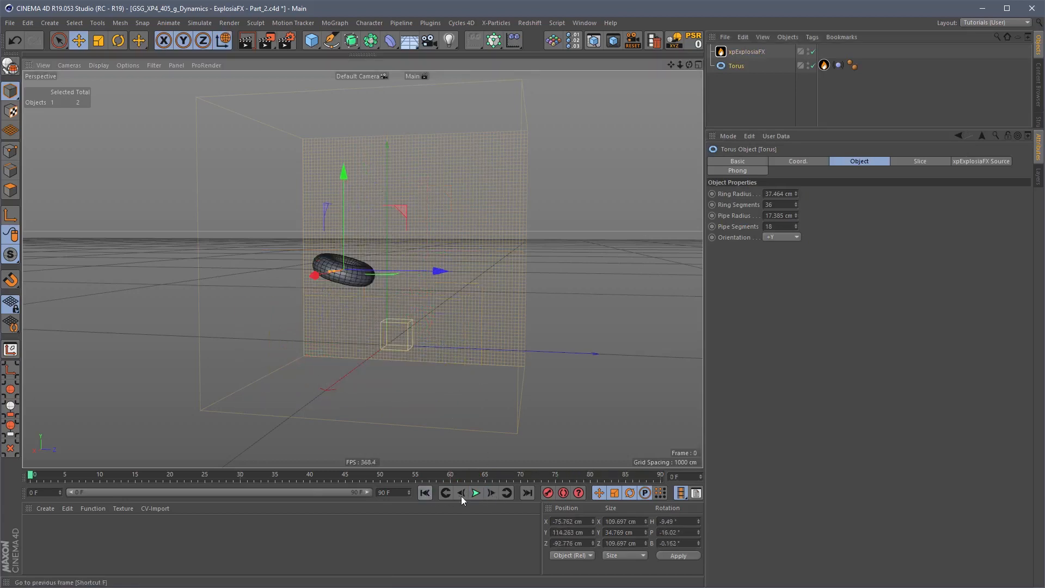
{"action": "left_click", "coordinate": [476, 493]}
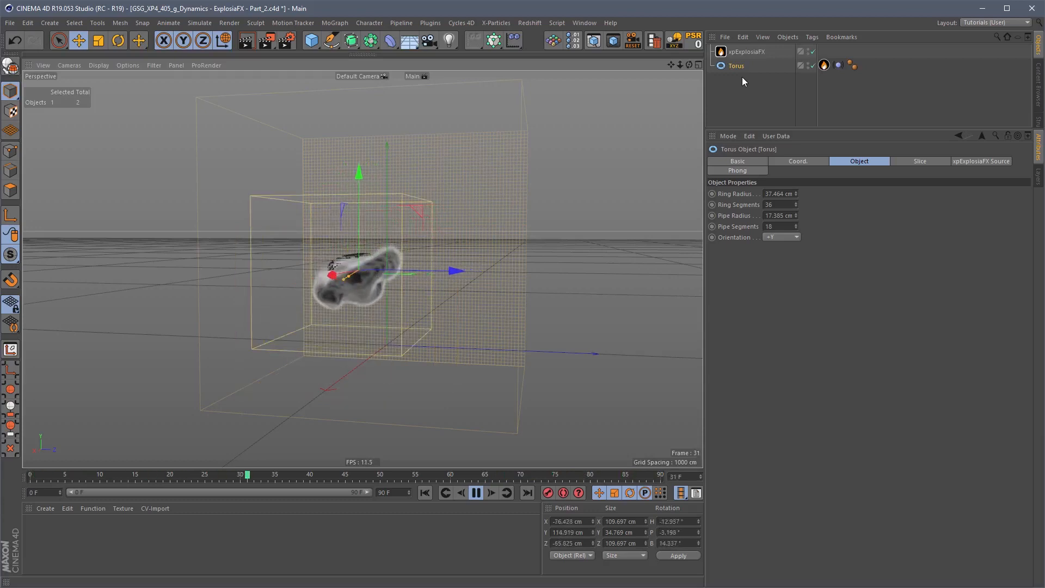
- Lower the ExplosiaFX Heat Buoyancy to about -92.8 and restart the simulation from the first frame
{"action": "left_click", "coordinate": [745, 50]}
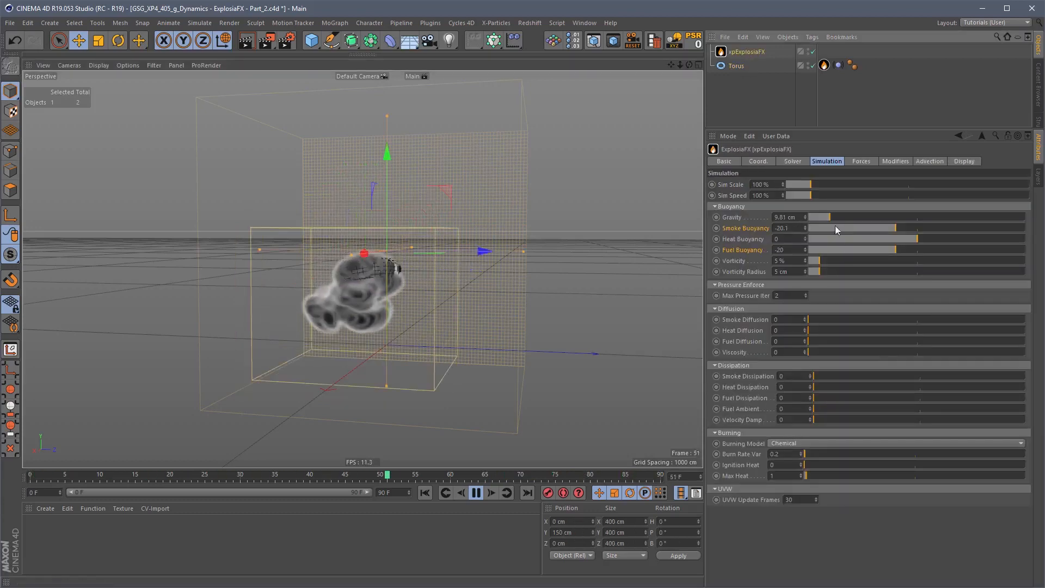
{"action": "left_click_drag", "start_coordinate": [930, 240], "coordinate": [889, 240]}
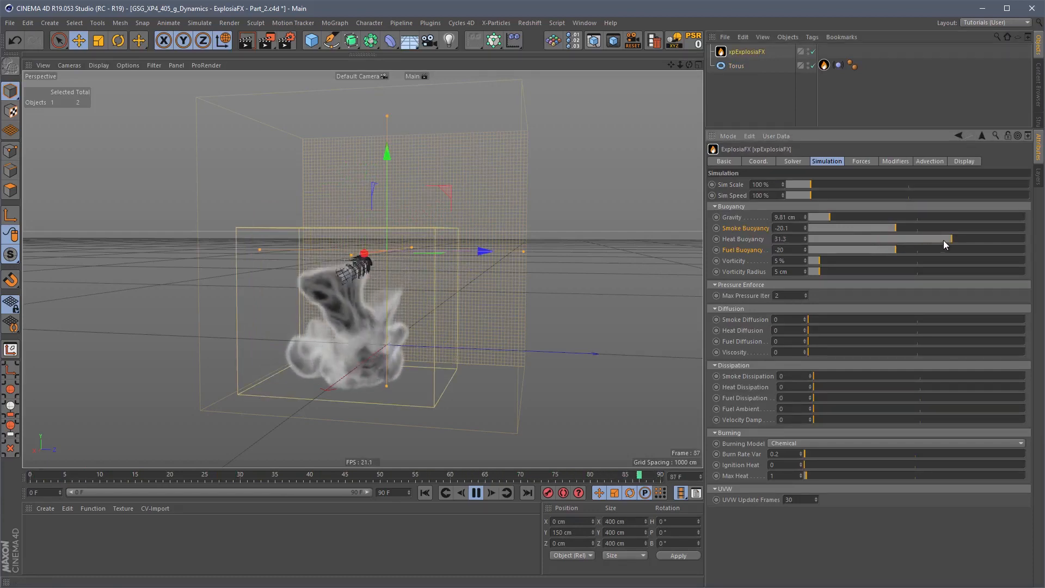
{"action": "left_click_drag", "start_coordinate": [943, 240], "coordinate": [823, 239]}
{"action": "left_click", "coordinate": [425, 492]}
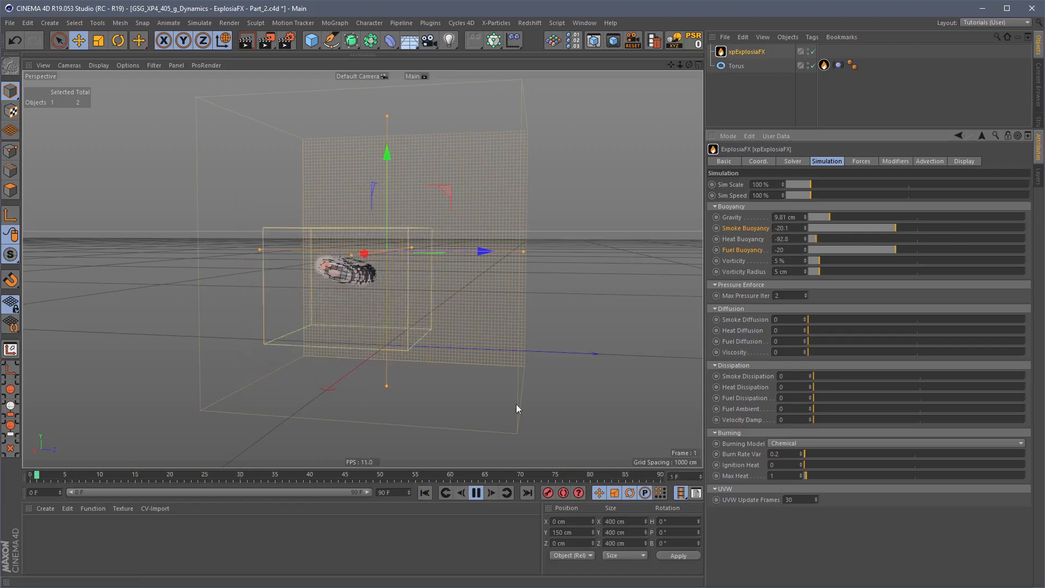
- Enable the -Y side of the solver's Container, replay the simulation, and go back to the Simulation settings at the first frame
{"action": "left_click", "coordinate": [793, 162]}
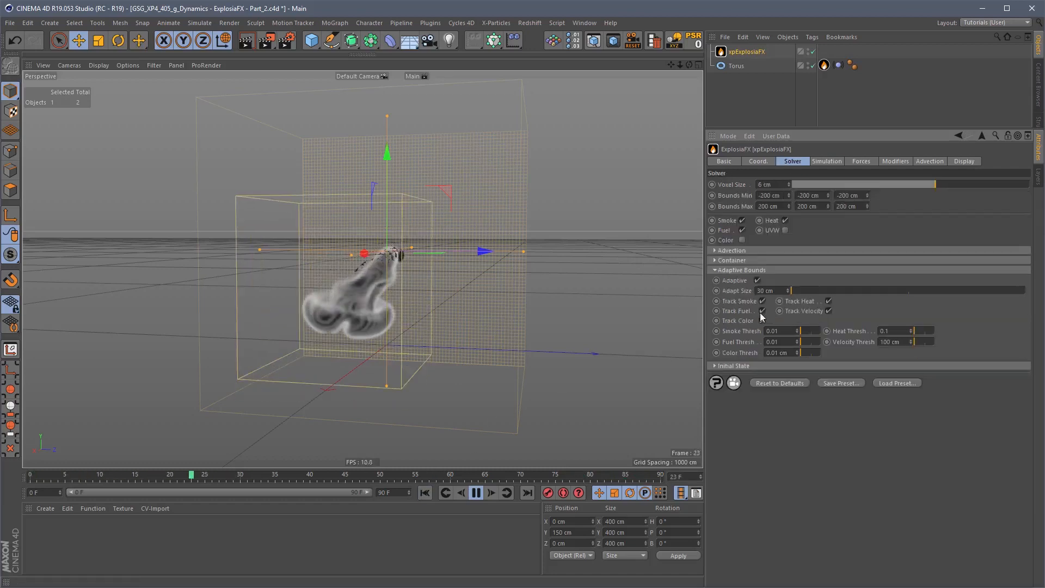
{"action": "left_click", "coordinate": [746, 260]}
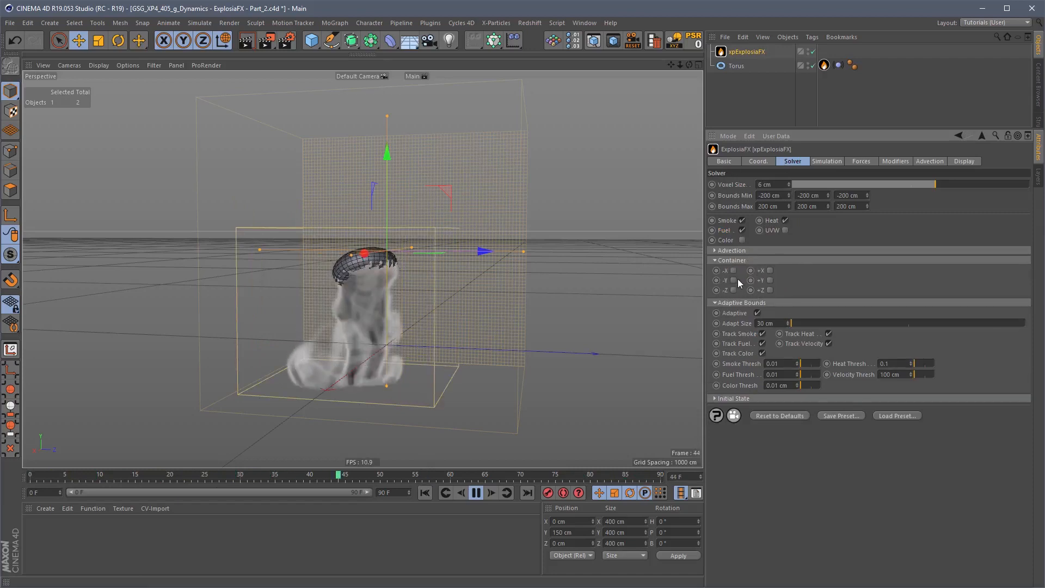
{"action": "left_click", "coordinate": [428, 492]}
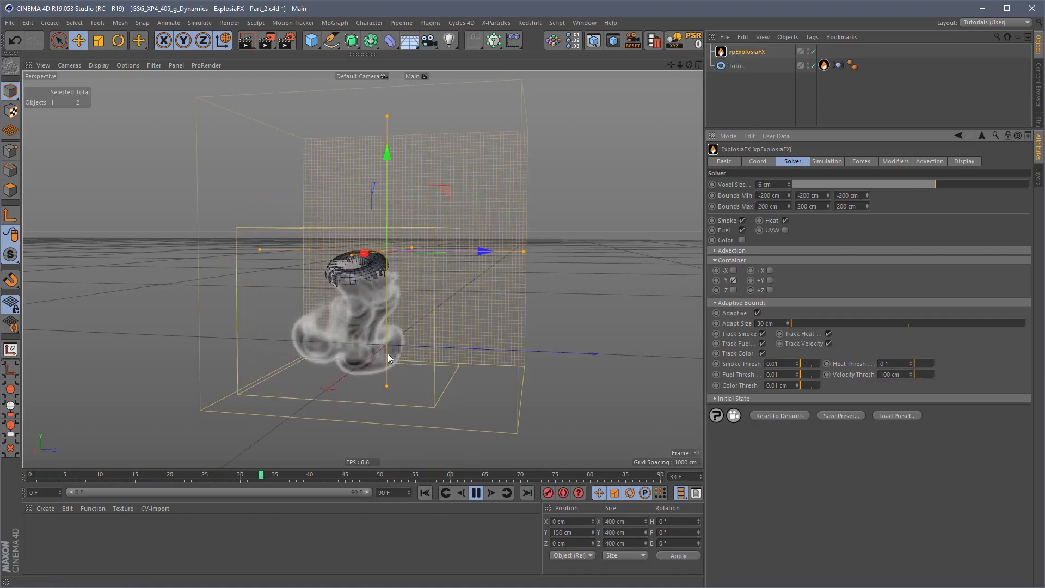
{"action": "left_click", "coordinate": [838, 162]}
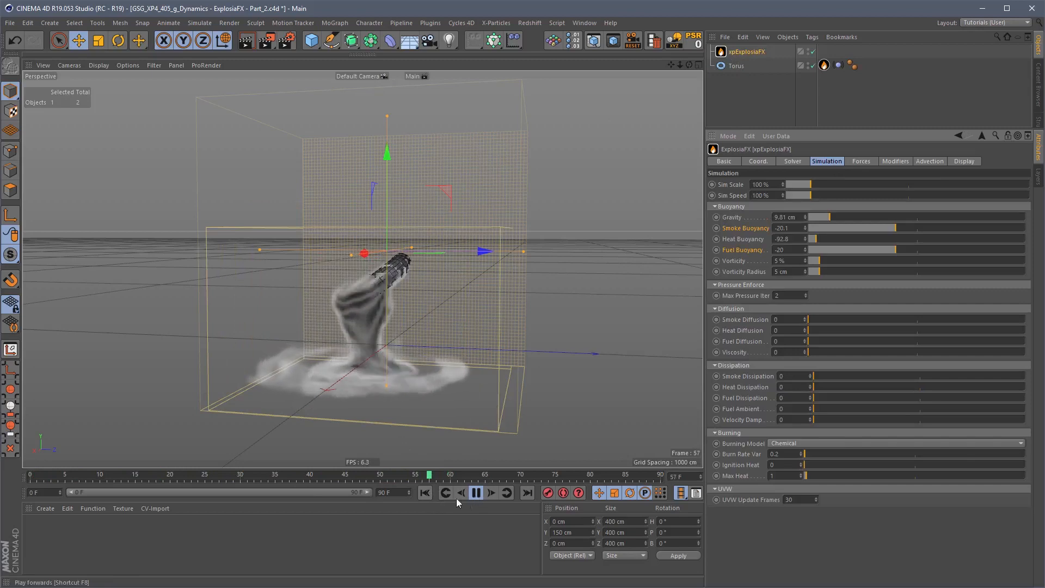
{"action": "left_click", "coordinate": [426, 492]}
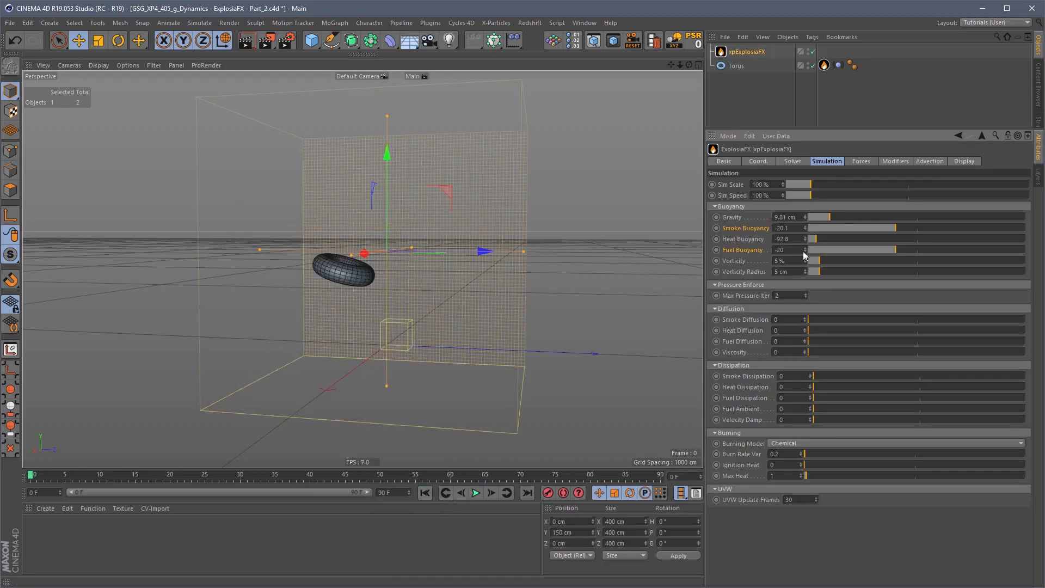
- Reset the Heat Buoyancy to its default value and play the simulation
{"action": "right_click", "coordinate": [747, 239]}
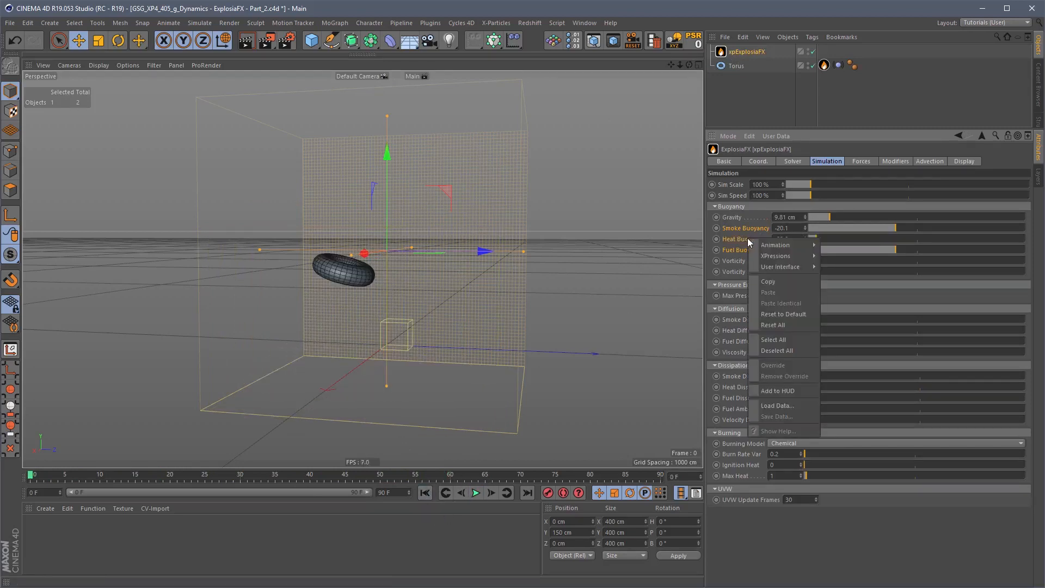
{"action": "left_click", "coordinate": [787, 315]}
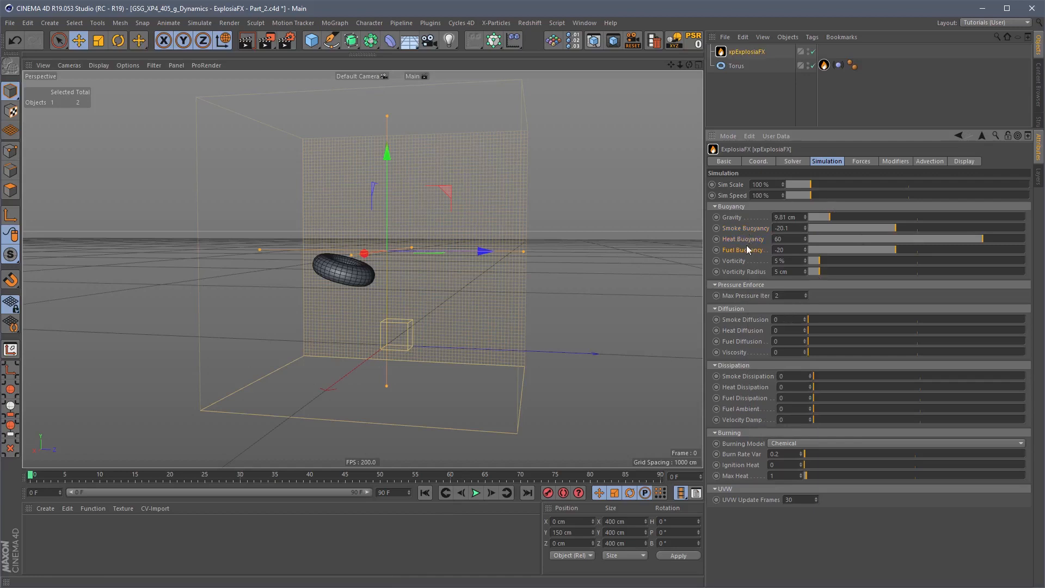
{"action": "left_click", "coordinate": [475, 493]}
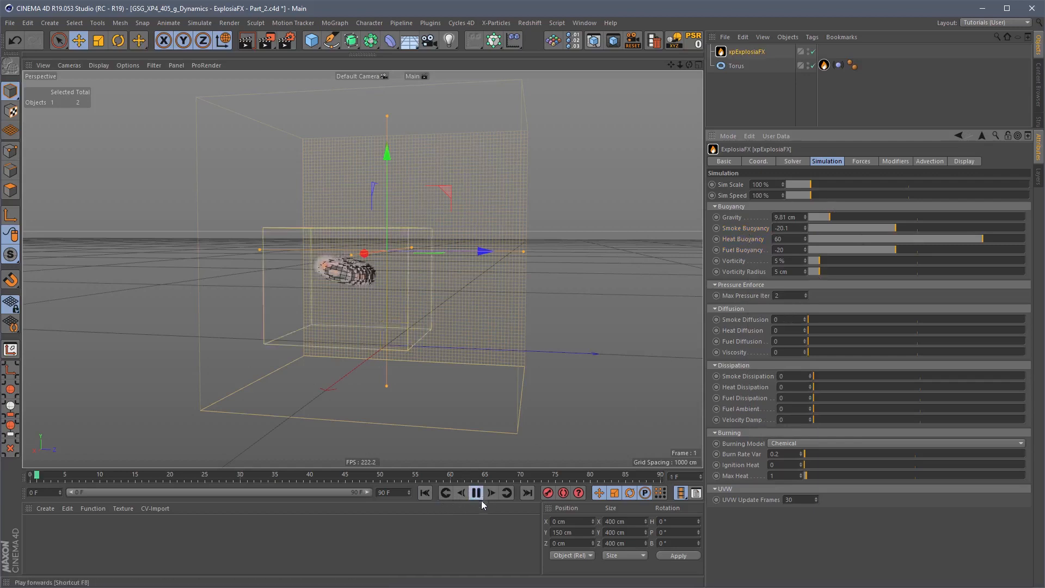
- Stop playback, rewind, move the torus down near the floor of the ExplosiaFX bounds and replay the simulation
{"action": "left_click", "coordinate": [736, 66]}
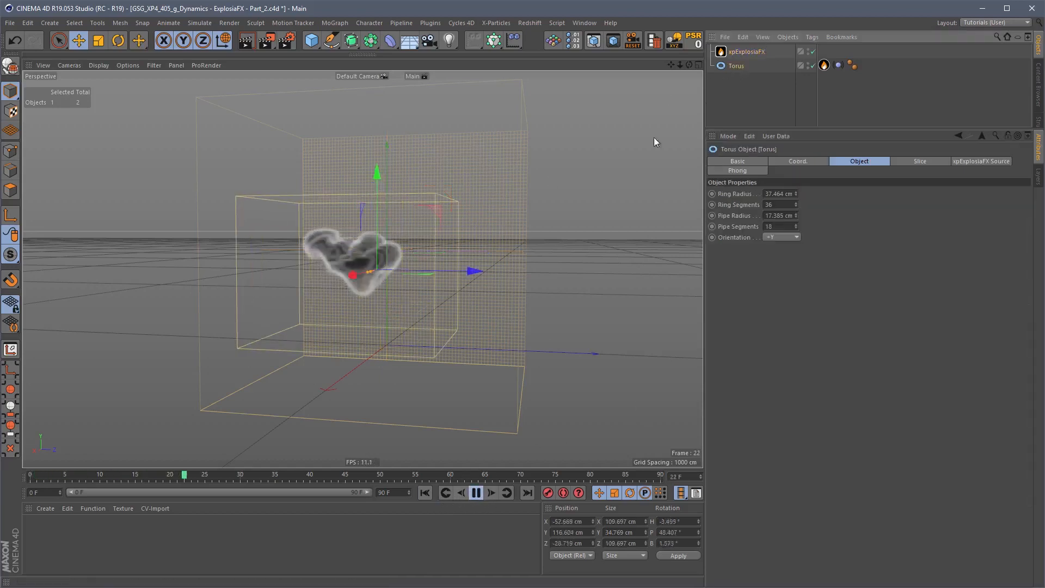
{"action": "left_click", "coordinate": [476, 493]}
{"action": "left_click", "coordinate": [424, 493]}
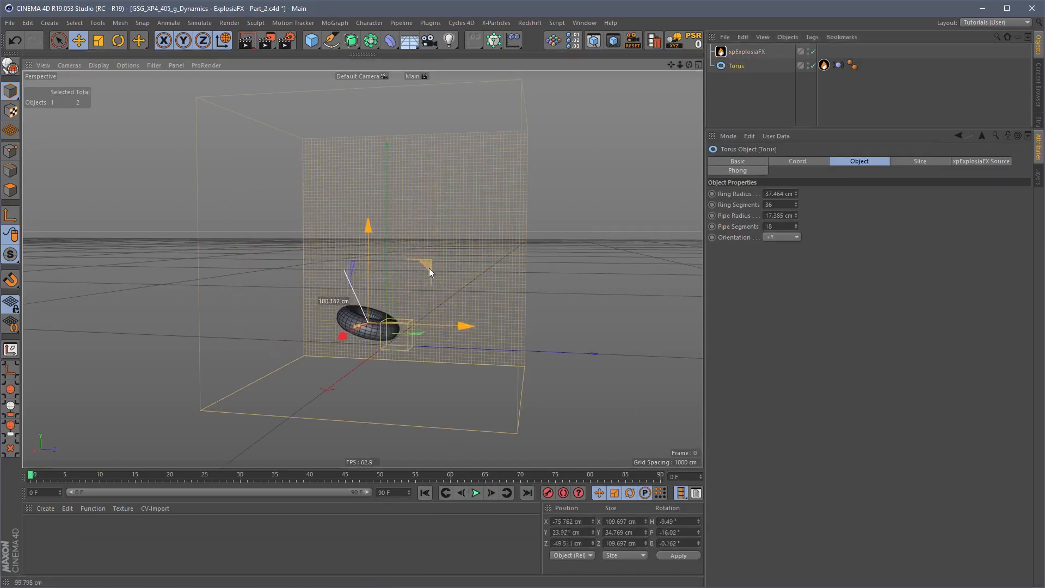
{"action": "left_click", "coordinate": [475, 494]}
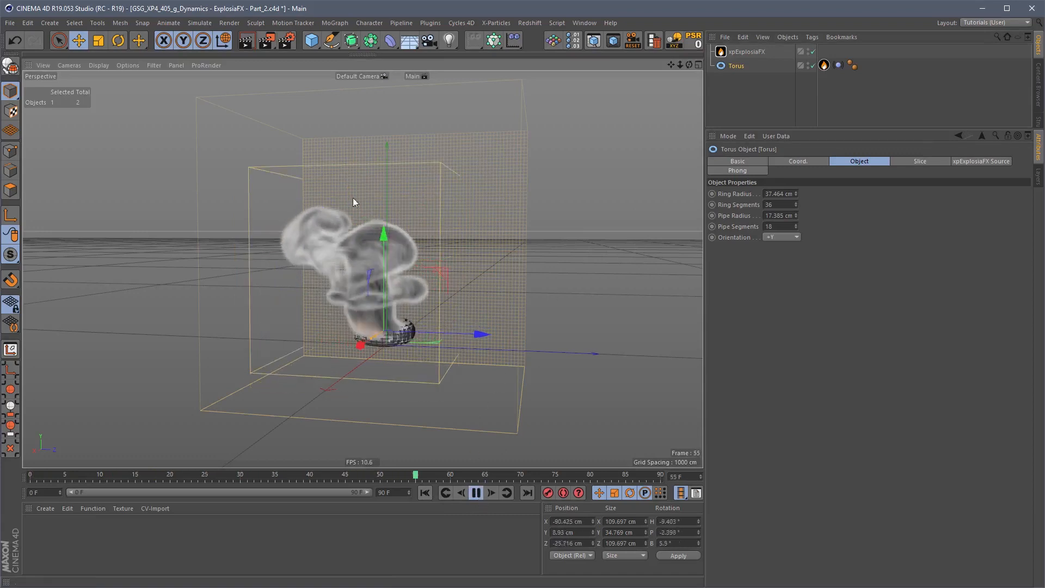
{"action": "left_click", "coordinate": [478, 493]}
- Set the ExplosiaFX Vorticity to 20% and replay the simulation from the first frame
{"action": "left_click", "coordinate": [749, 52]}
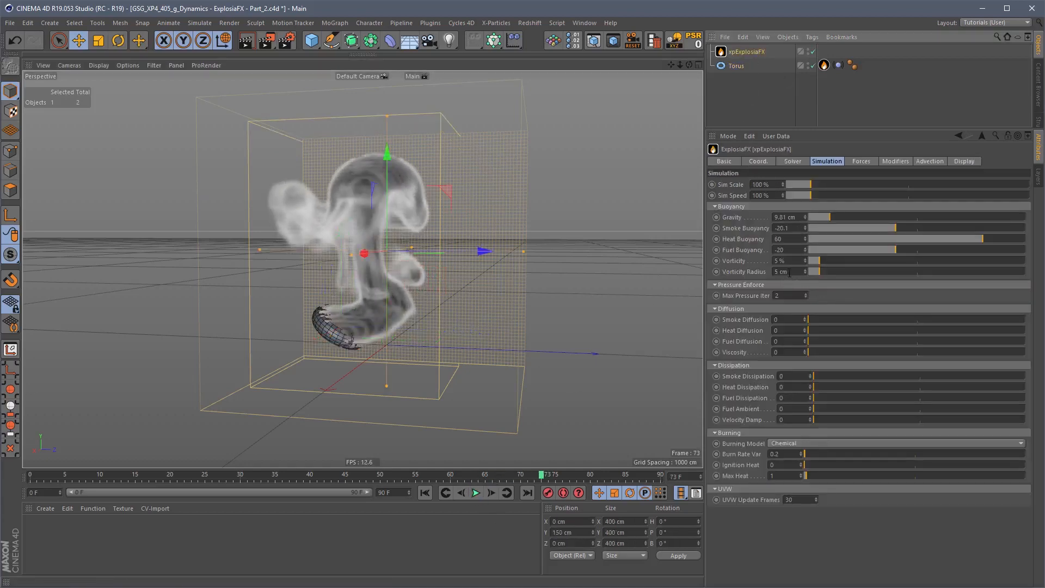
{"action": "left_click_drag", "start_coordinate": [788, 261], "coordinate": [775, 262]}
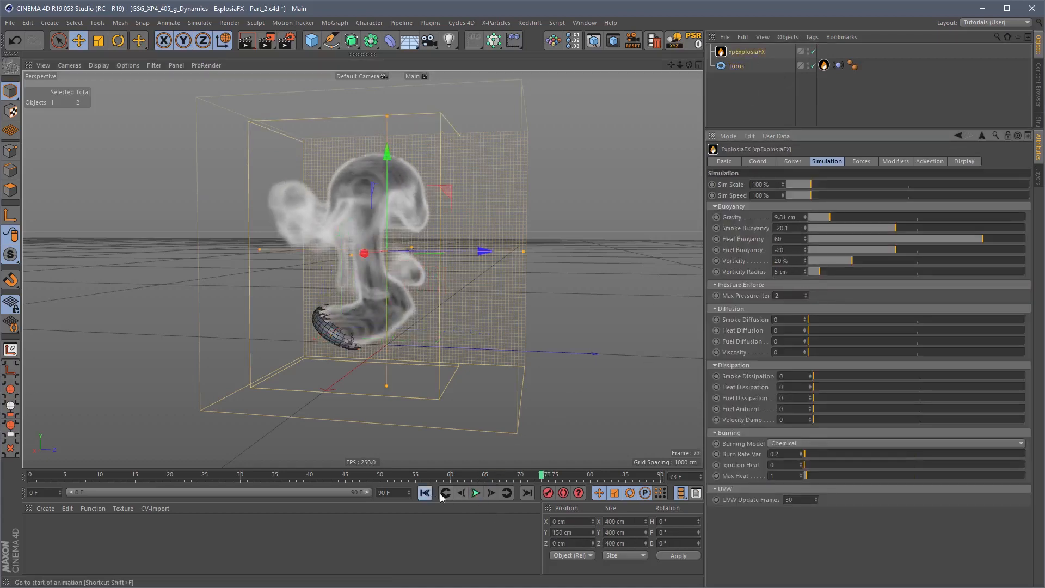
{"action": "left_click", "coordinate": [475, 493]}
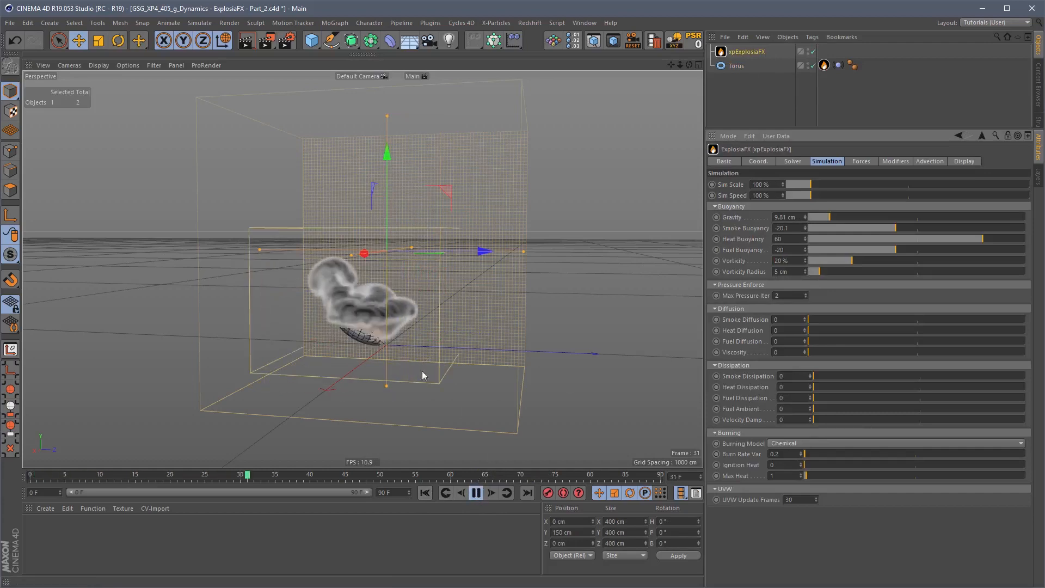
{"action": "left_click", "coordinate": [477, 493]}
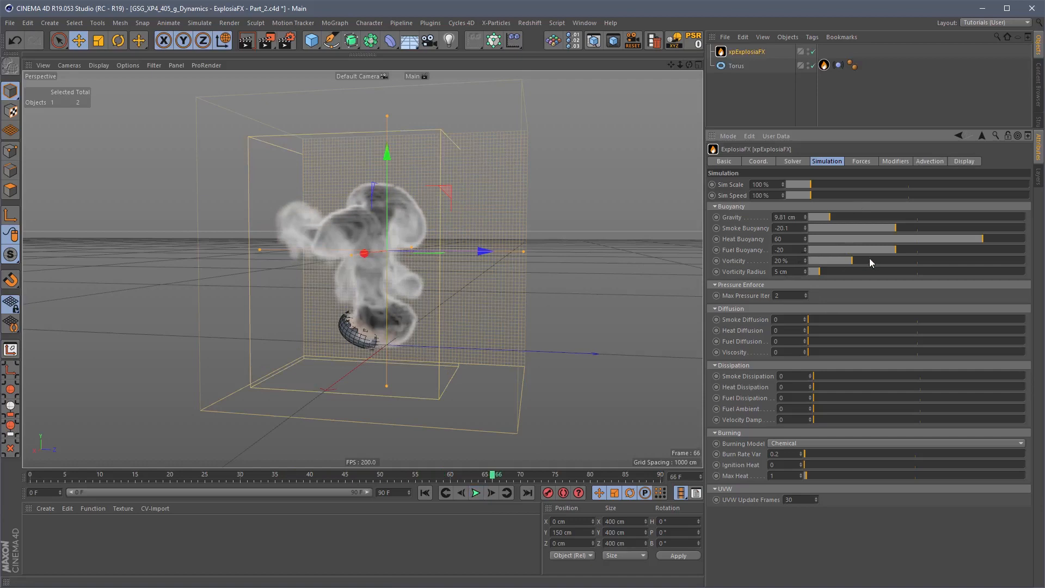
- Raise the Vorticity to 60% and replay the simulation from the first frame, pausing partway through
{"action": "double_click", "coordinate": [787, 261]}
{"action": "type", "text": "60"}
{"action": "key", "text": "Return"}
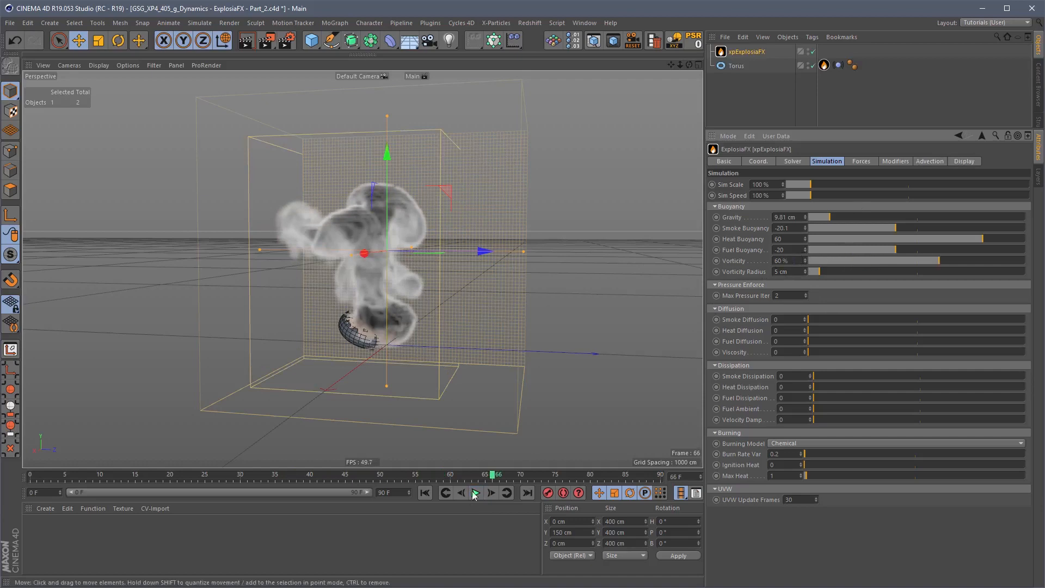
{"action": "left_click", "coordinate": [425, 492]}
{"action": "left_click", "coordinate": [476, 493]}
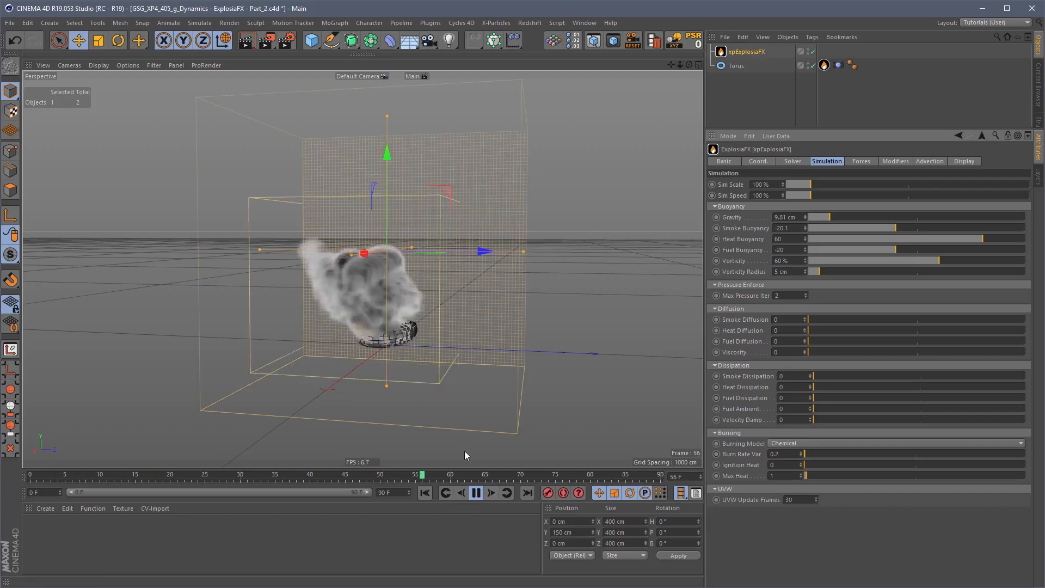
{"action": "left_click", "coordinate": [478, 493]}
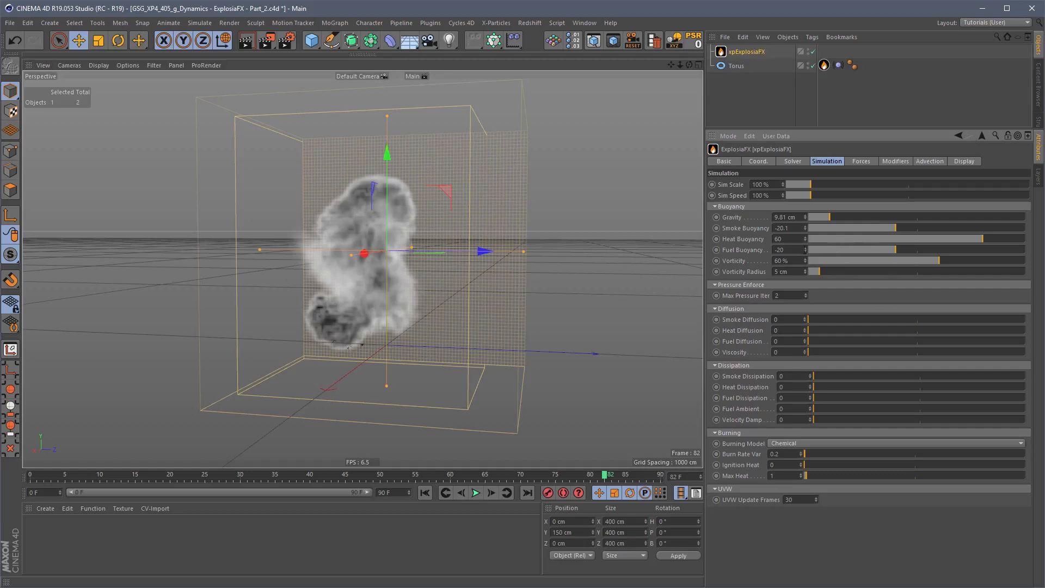
- Set the Vorticity to about 27.6% and the Vorticity Radius to about 30.4 cm, and replay the simulation
{"action": "mouse_move", "coordinate": [789, 261]}
{"action": "left_mouse_down"}
{"action": "mouse_move", "coordinate": [774, 261]}
{"action": "mouse_move", "coordinate": [776, 279]}
{"action": "mouse_move", "coordinate": [867, 273]}
{"action": "mouse_move", "coordinate": [857, 267]}
{"action": "left_mouse_up"}
{"action": "type", "text": "10"}
{"action": "key", "text": "Return"}
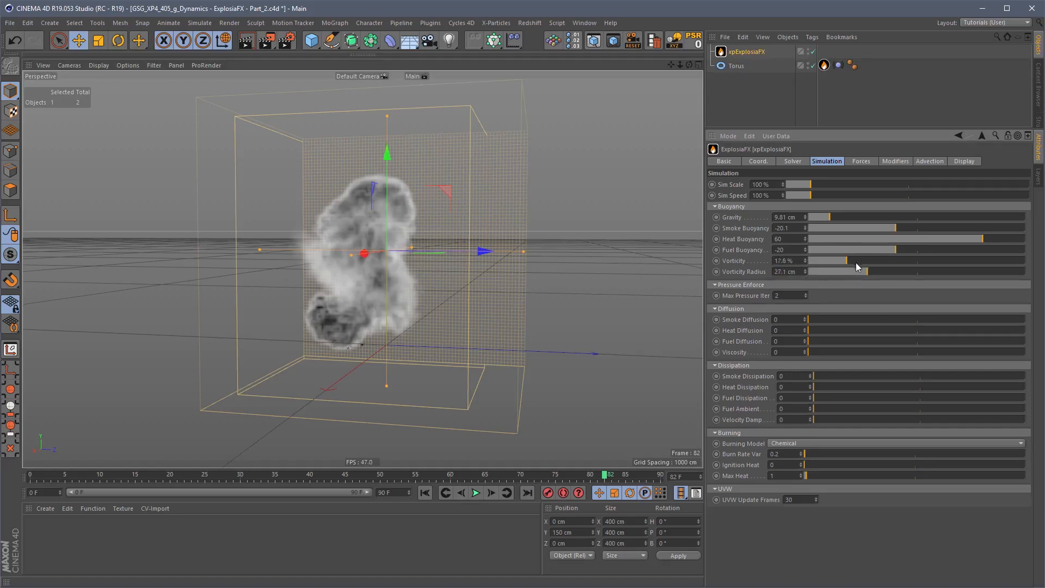
{"action": "left_click", "coordinate": [875, 271]}
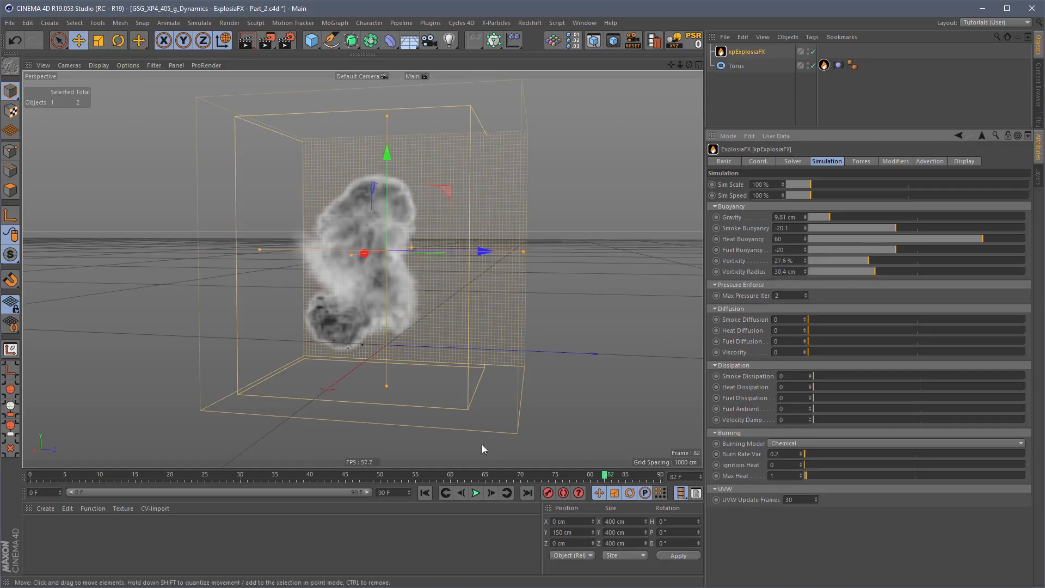
{"action": "left_click", "coordinate": [424, 493]}
{"action": "left_click", "coordinate": [476, 493]}
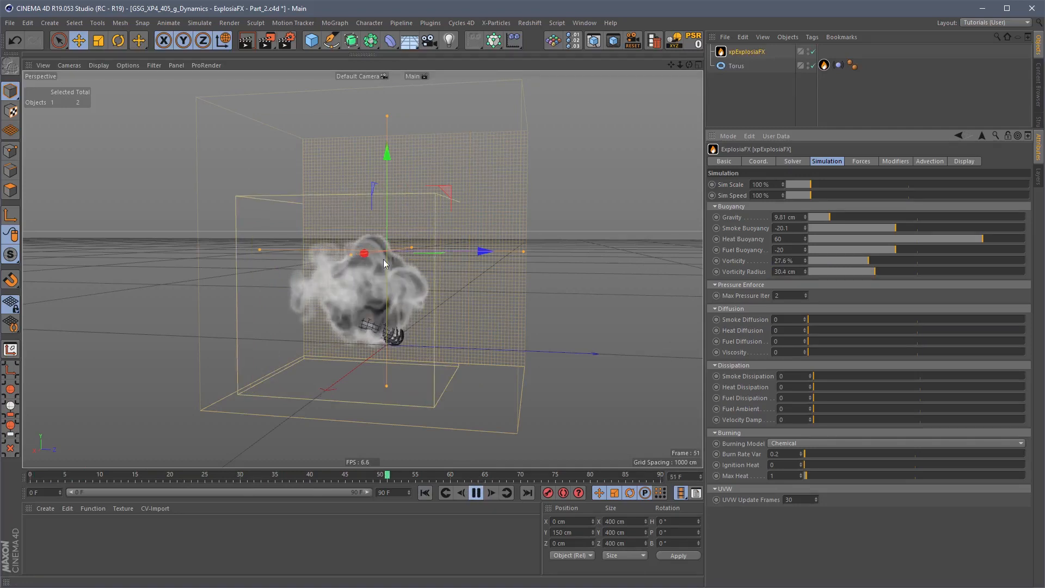
{"action": "left_click", "coordinate": [478, 493]}
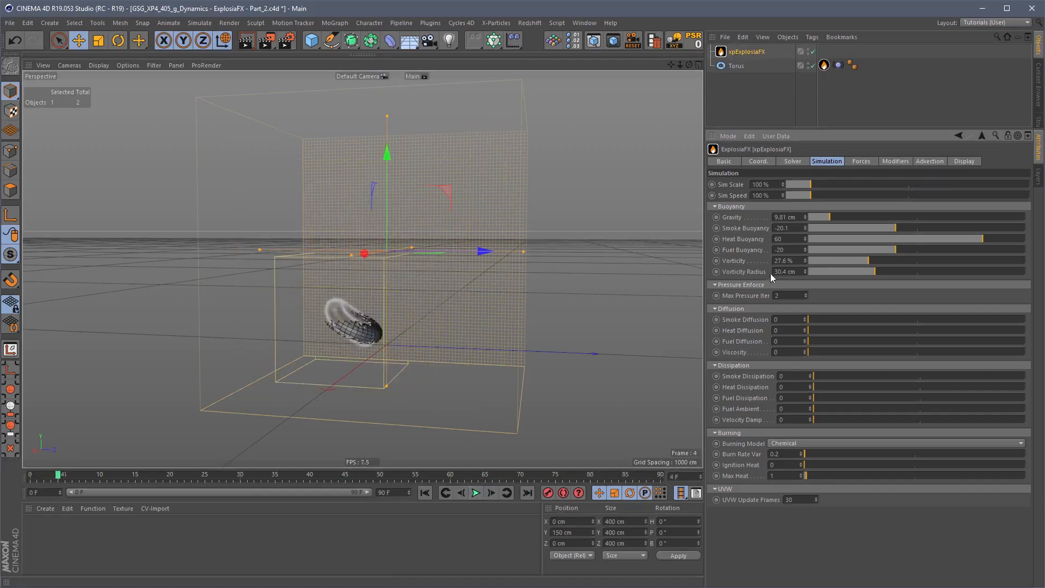
- Reset Vorticity and Vorticity Radius to their defaults and raise them to about 28.6% and 36.1 cm
{"action": "left_click", "coordinate": [744, 272], "text": "shift"}
{"action": "right_click", "coordinate": [738, 262]}
{"action": "left_click", "coordinate": [781, 338]}
{"action": "right_click", "coordinate": [743, 264]}
{"action": "left_click", "coordinate": [778, 339]}
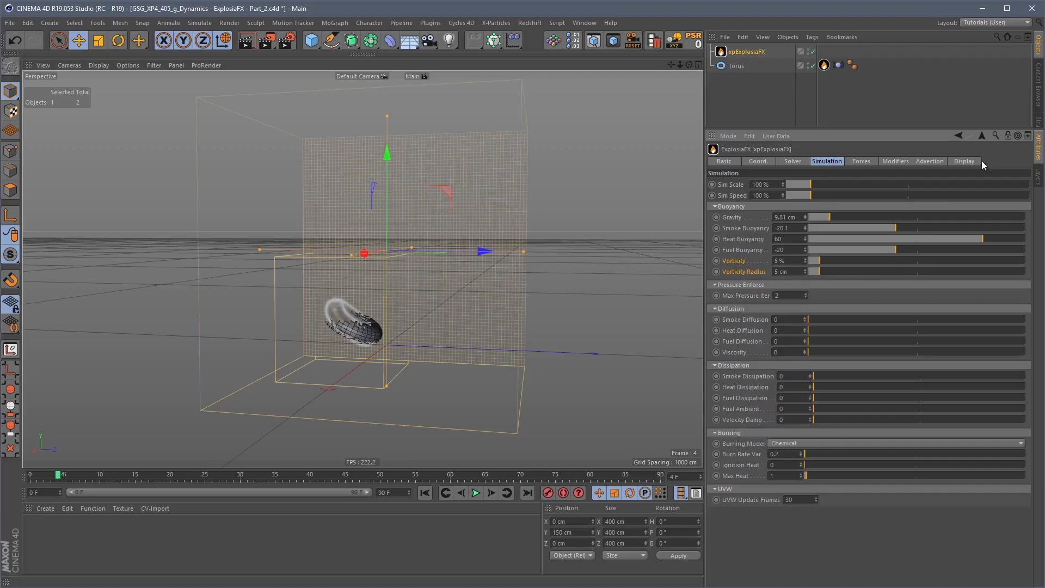
{"action": "left_click_drag", "start_coordinate": [820, 262], "coordinate": [886, 267]}
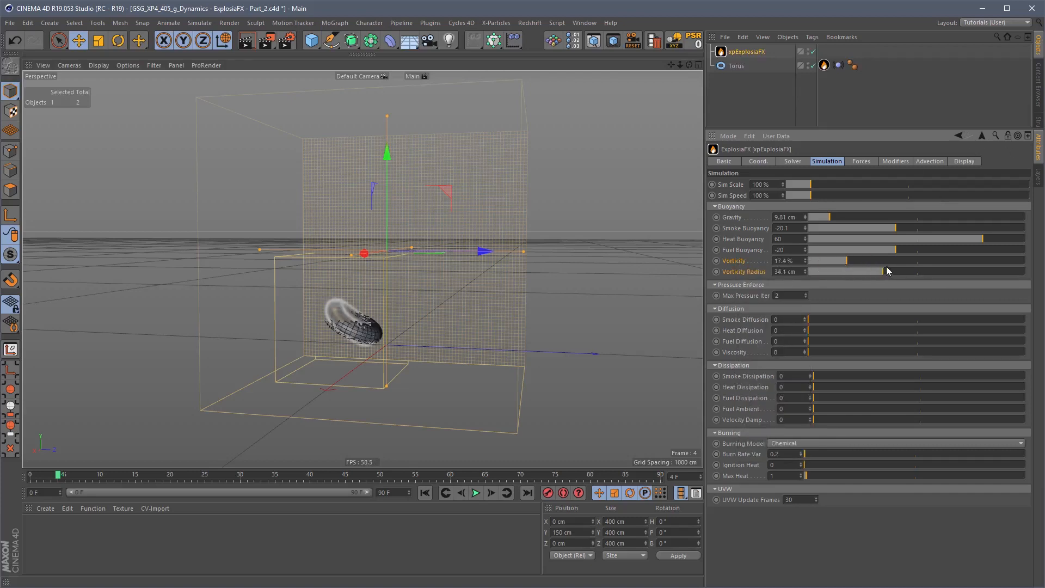
- Set the ExplosiaFX display Resolution to 256 and replay the simulation from the first frame
{"action": "left_click", "coordinate": [968, 162]}
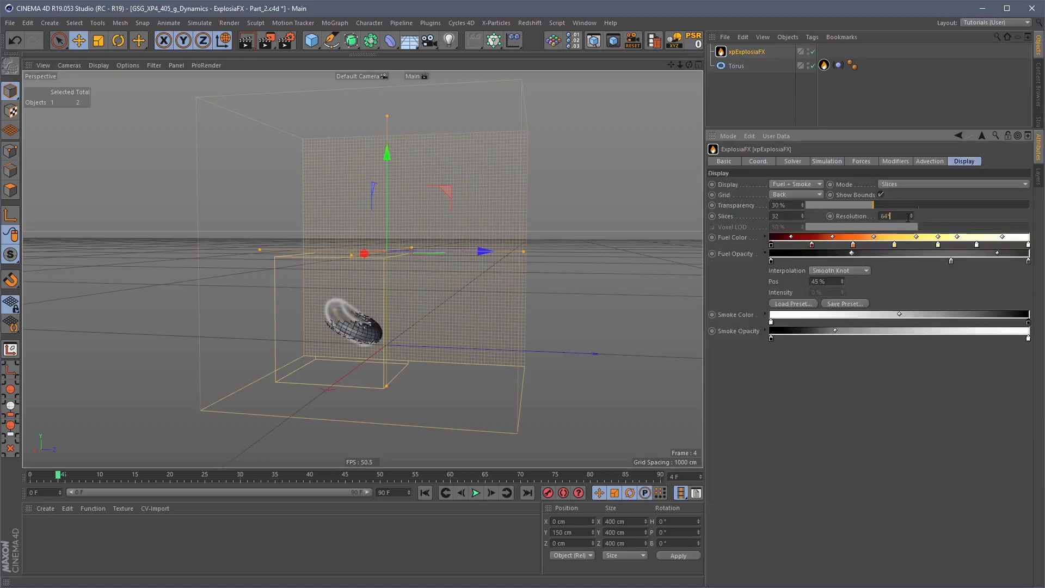
{"action": "key", "text": "Return"}
{"action": "left_click", "coordinate": [425, 493]}
{"action": "left_click", "coordinate": [479, 494]}
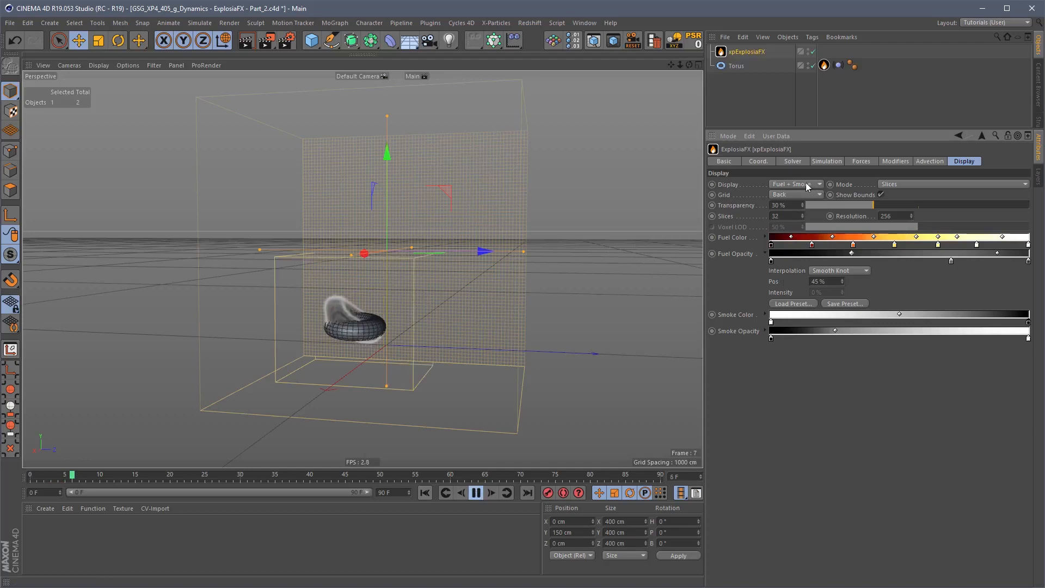
- Switch the display Mode to Grid with Transparency about 30.1% and Voxel LOD 100%, and pause the playback
{"action": "left_click", "coordinate": [910, 184]}
{"action": "left_click", "coordinate": [907, 216]}
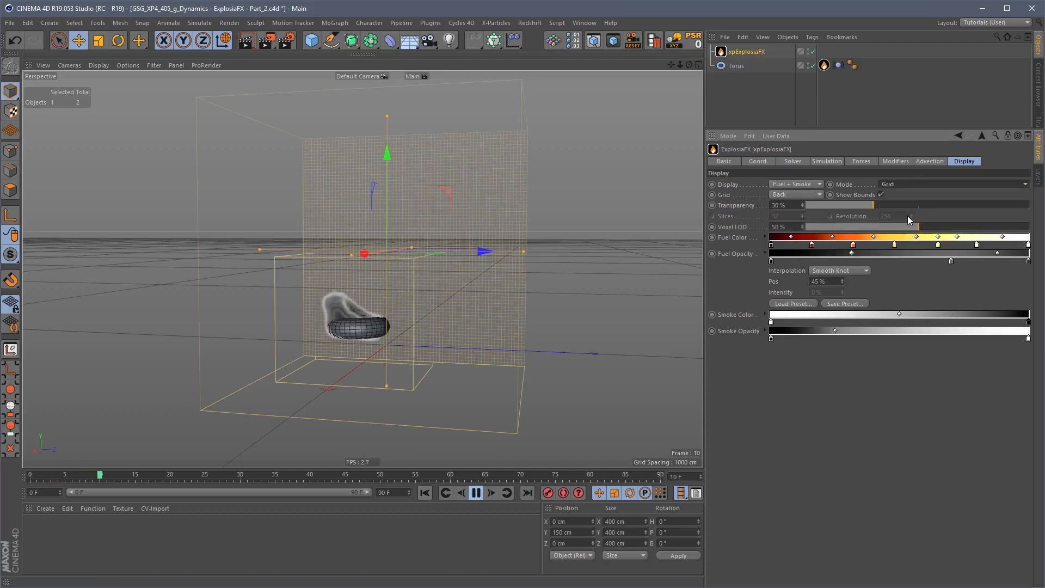
{"action": "left_click", "coordinate": [959, 205]}
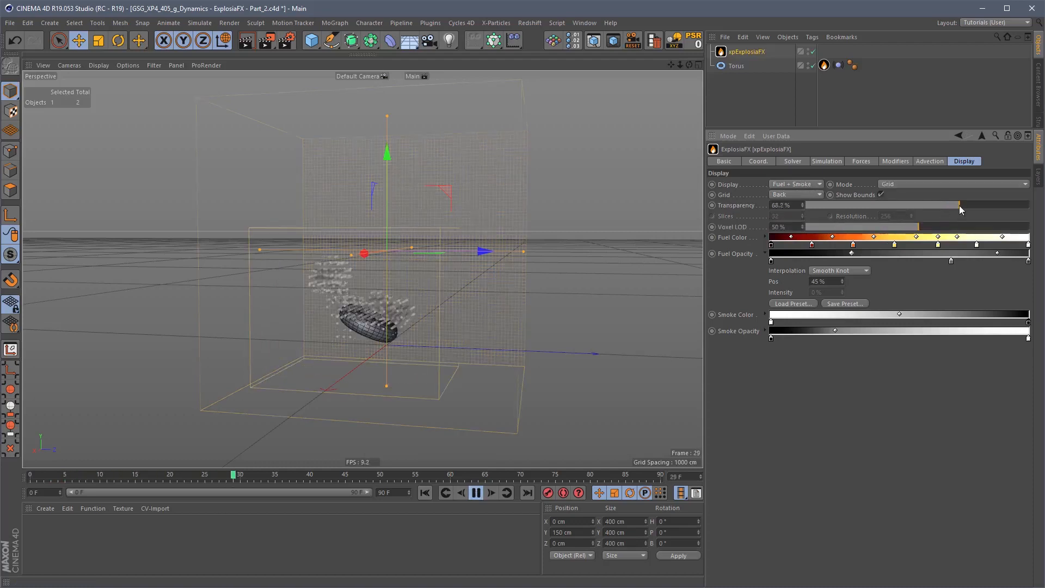
{"action": "left_click_drag", "start_coordinate": [960, 207], "coordinate": [1030, 228]}
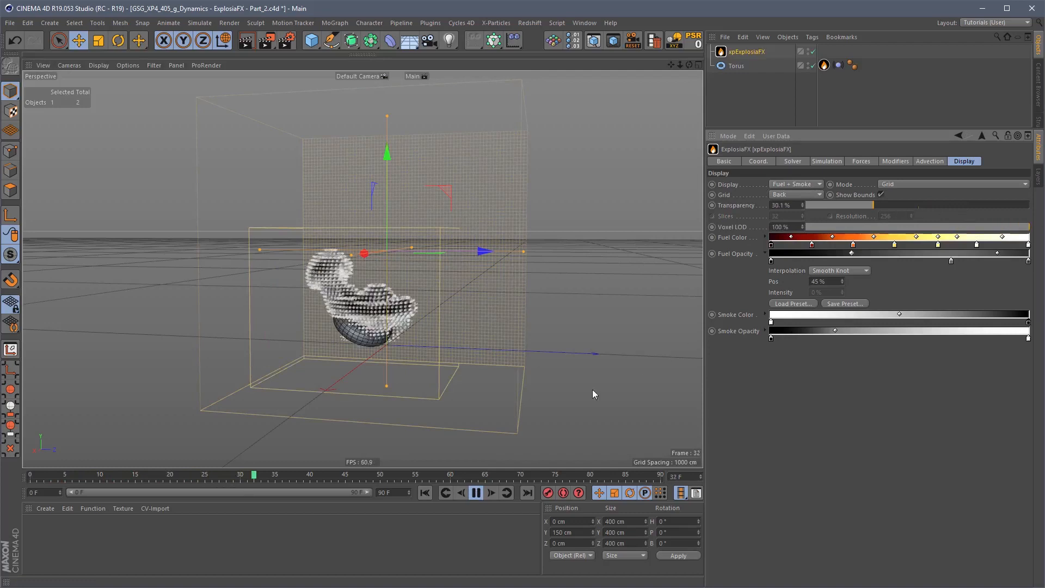
{"action": "left_click", "coordinate": [475, 493]}
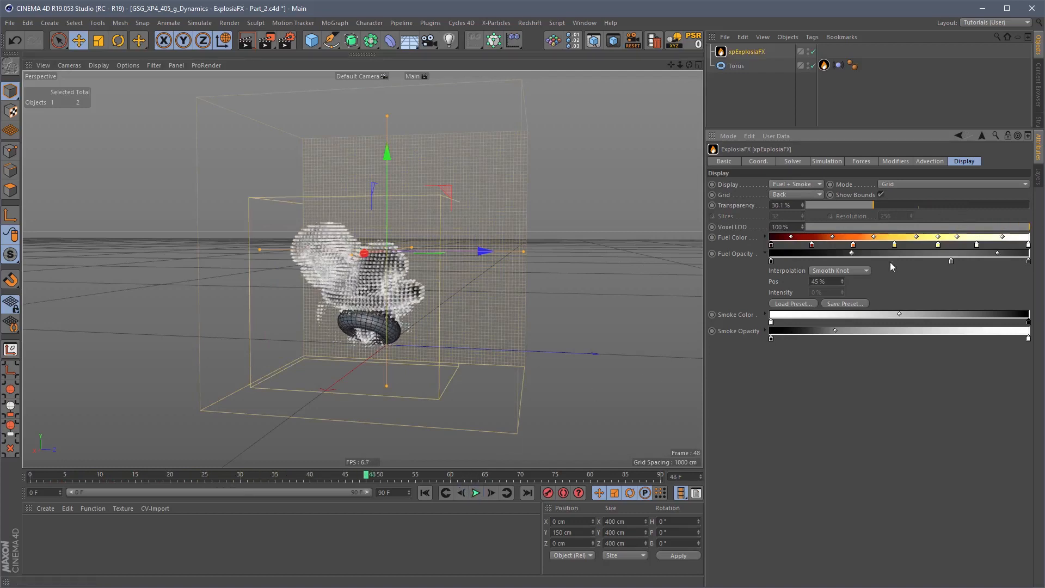
- Return the display Mode to Slices, set the Resolution to 512 and inspect the smoke from another angle
{"action": "left_click", "coordinate": [922, 185]}
{"action": "left_click", "coordinate": [920, 208]}
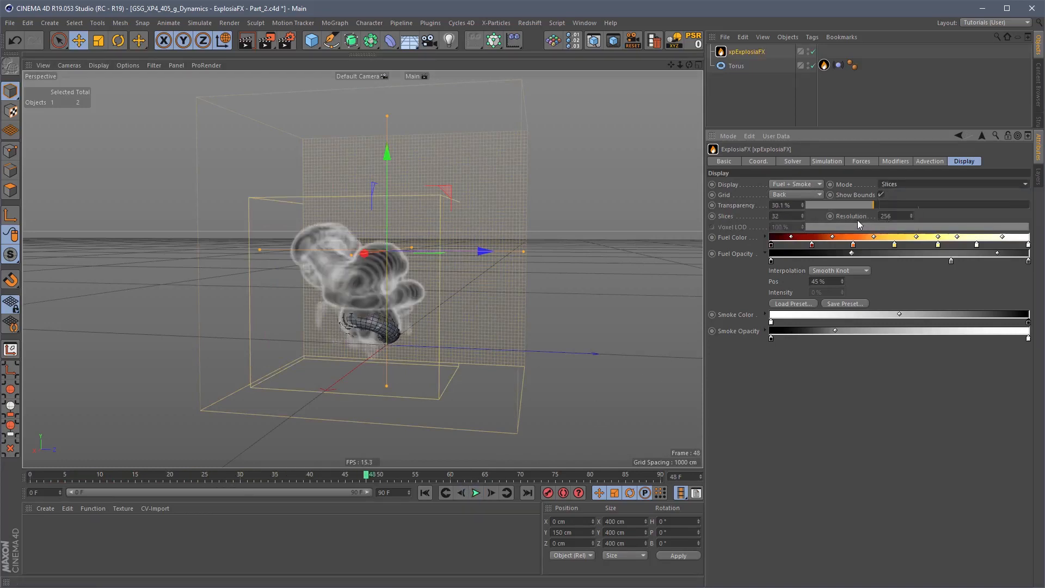
{"action": "double_click", "coordinate": [892, 216]}
{"action": "type", "text": "512"}
{"action": "key", "text": "Return"}
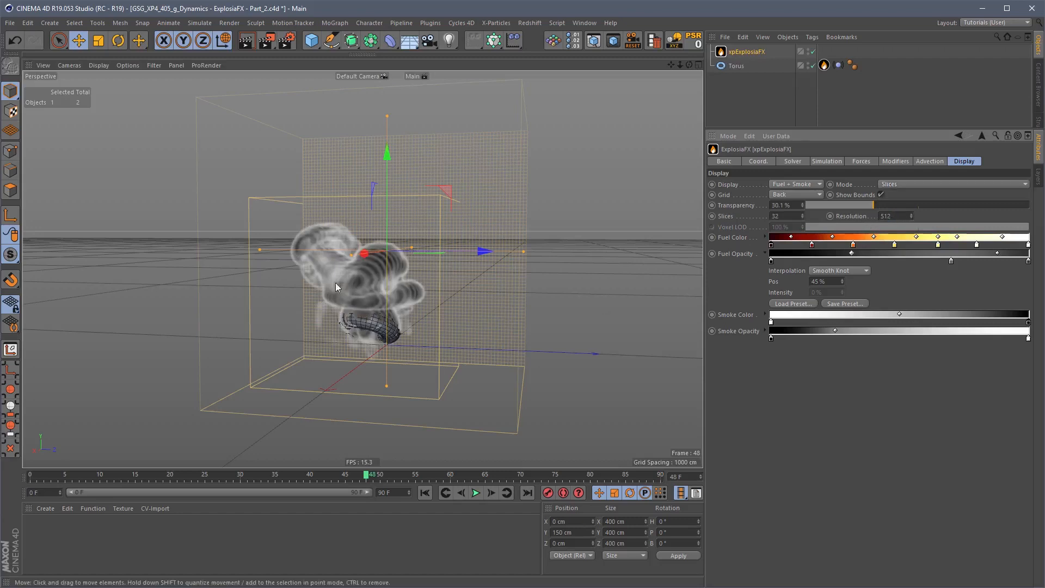
{"action": "left_click_drag", "start_coordinate": [377, 285], "coordinate": [406, 280], "text": "alt"}
- Set the solver's Voxel Size to 3 cm
{"action": "left_click", "coordinate": [827, 161]}
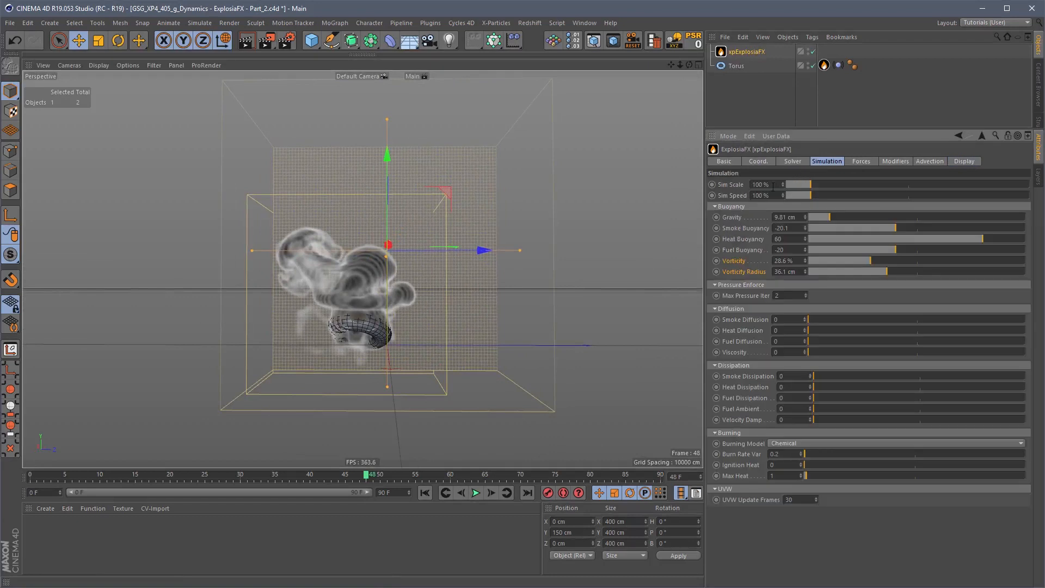
{"action": "left_click", "coordinate": [793, 161]}
{"action": "left_click", "coordinate": [765, 184]}
{"action": "type", "text": "3"}
{"action": "key", "text": "Return"}
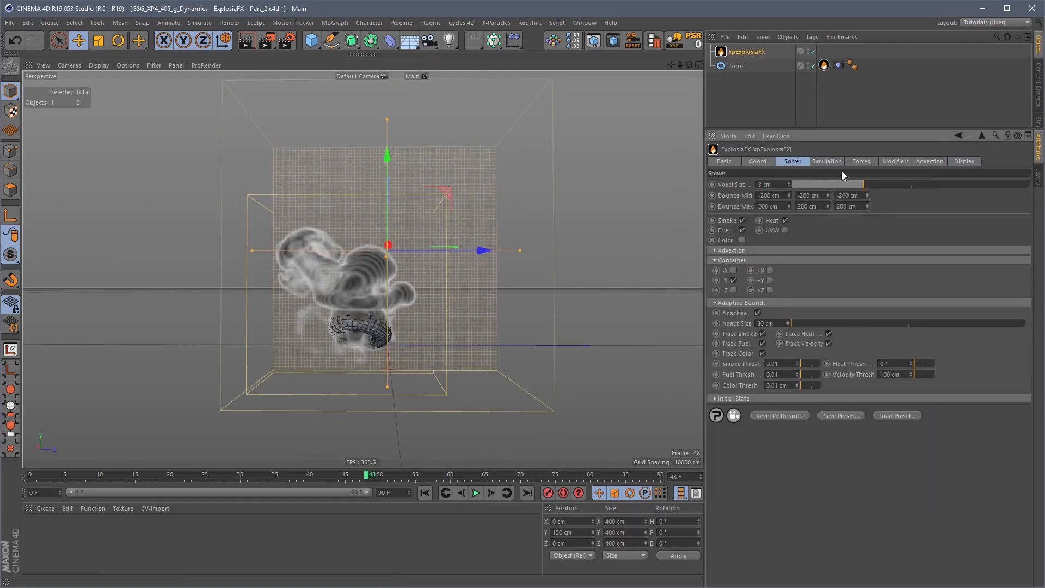
- Divide the display Resolution by 4 to get 128, and replay the simulation from the first frame
{"action": "left_click", "coordinate": [961, 161]}
{"action": "left_click", "coordinate": [897, 216]}
{"action": "type", "text": "/"}
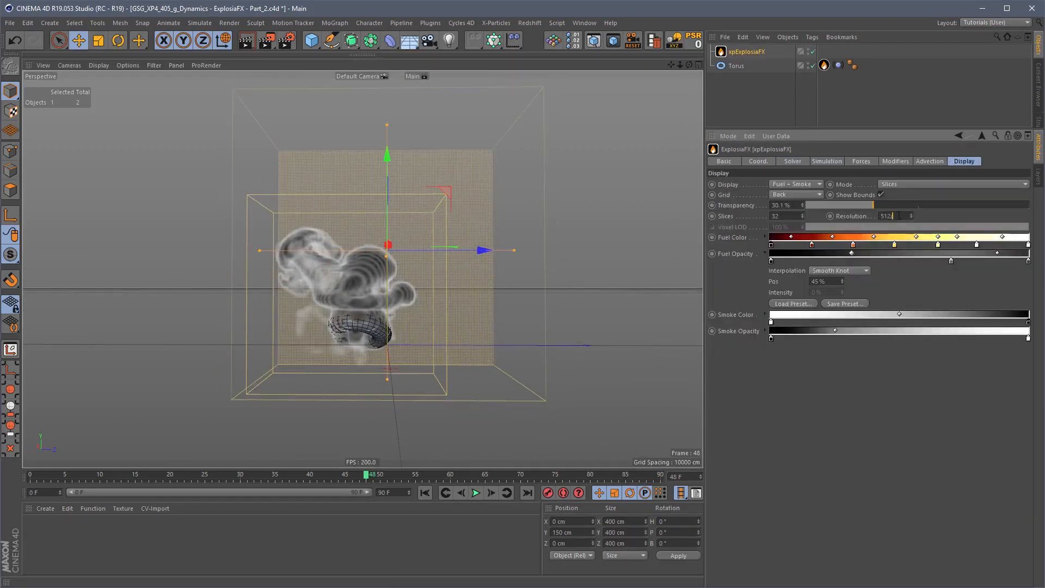
{"action": "type", "text": "4"}
{"action": "key", "text": "Return"}
{"action": "left_click", "coordinate": [426, 493]}
{"action": "left_click", "coordinate": [475, 496]}
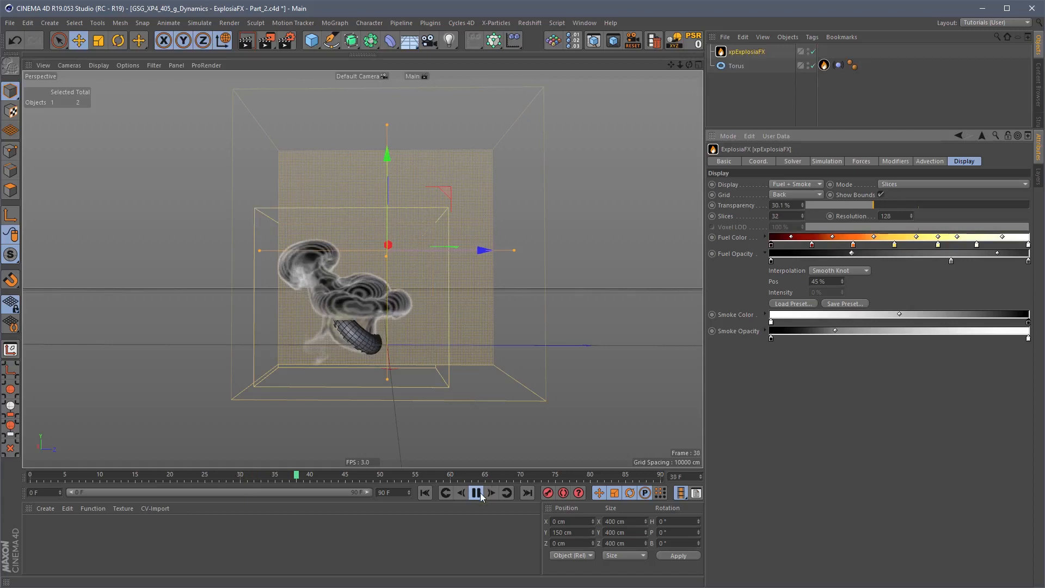
{"action": "left_click", "coordinate": [476, 493]}
- Set the Vorticity Radius to 5 cm and Vorticity to about 57.1%, replay the simulation and inspect the paused smoke
{"action": "left_click", "coordinate": [825, 161]}
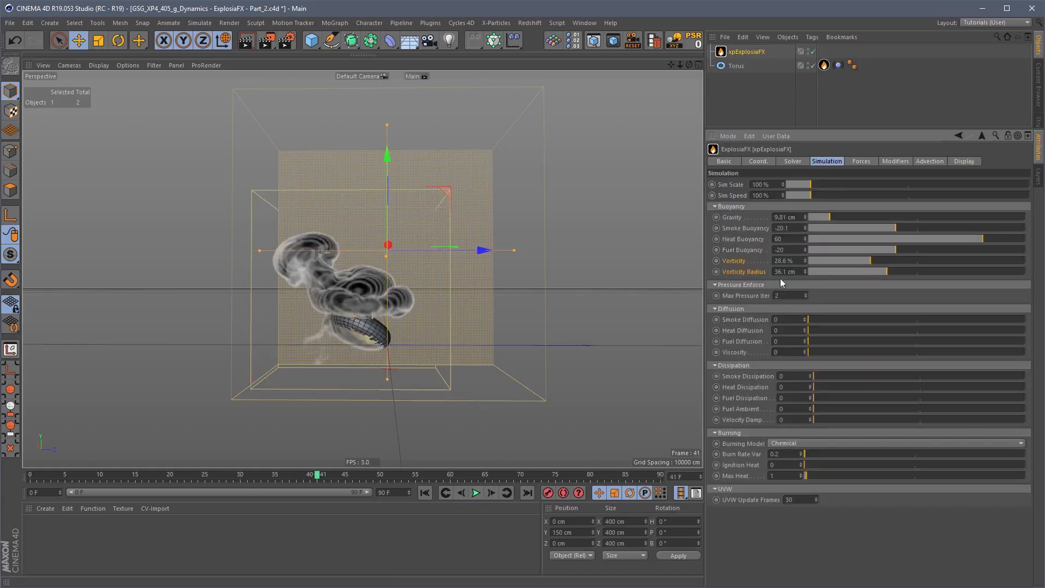
{"action": "type", "text": "10"}
{"action": "key", "text": "Return"}
{"action": "left_click_drag", "start_coordinate": [793, 271], "coordinate": [760, 269]}
{"action": "type", "text": "5"}
{"action": "left_click_drag", "start_coordinate": [871, 261], "coordinate": [934, 262]}
{"action": "left_click", "coordinate": [425, 493]}
{"action": "left_click", "coordinate": [475, 493]}
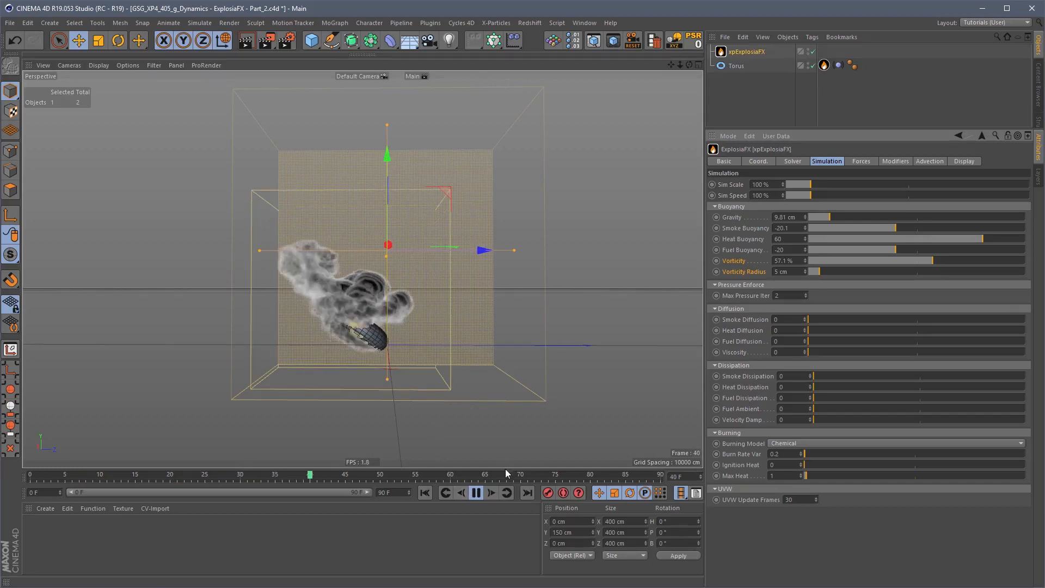
{"action": "left_click", "coordinate": [476, 492]}
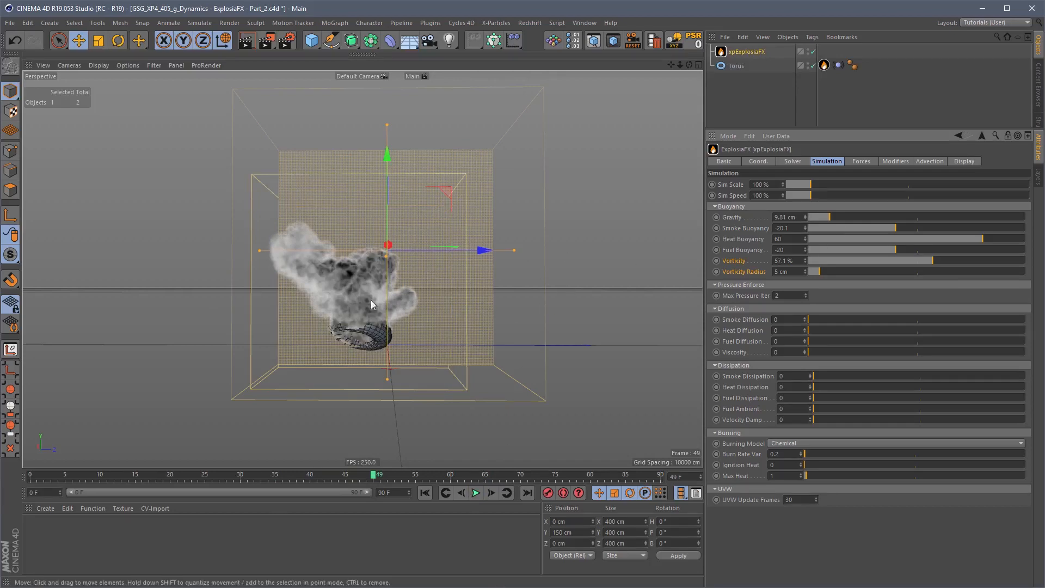
{"action": "left_click_drag", "start_coordinate": [372, 304], "coordinate": [432, 326], "text": "alt"}
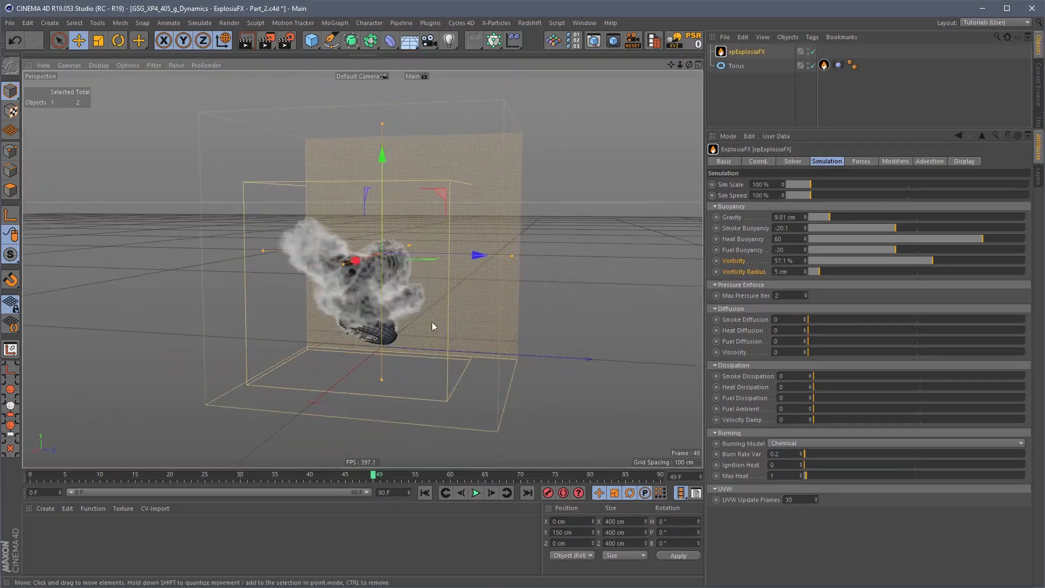
- Set the ExplosiaFX Vorticity to 5%
{"action": "left_click", "coordinate": [784, 261]}
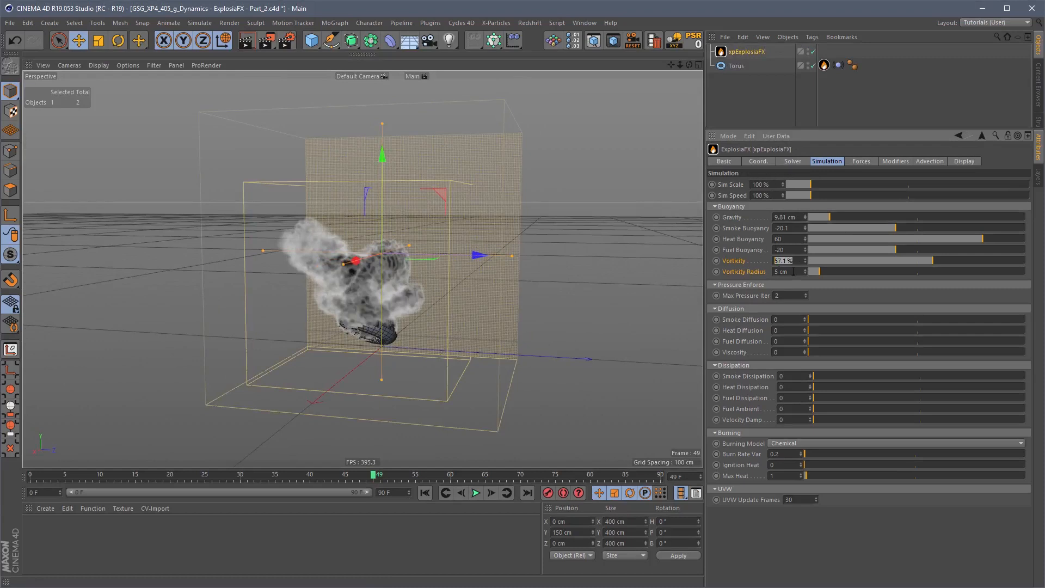
{"action": "right_click", "coordinate": [739, 261]}
{"action": "left_click", "coordinate": [777, 333]}
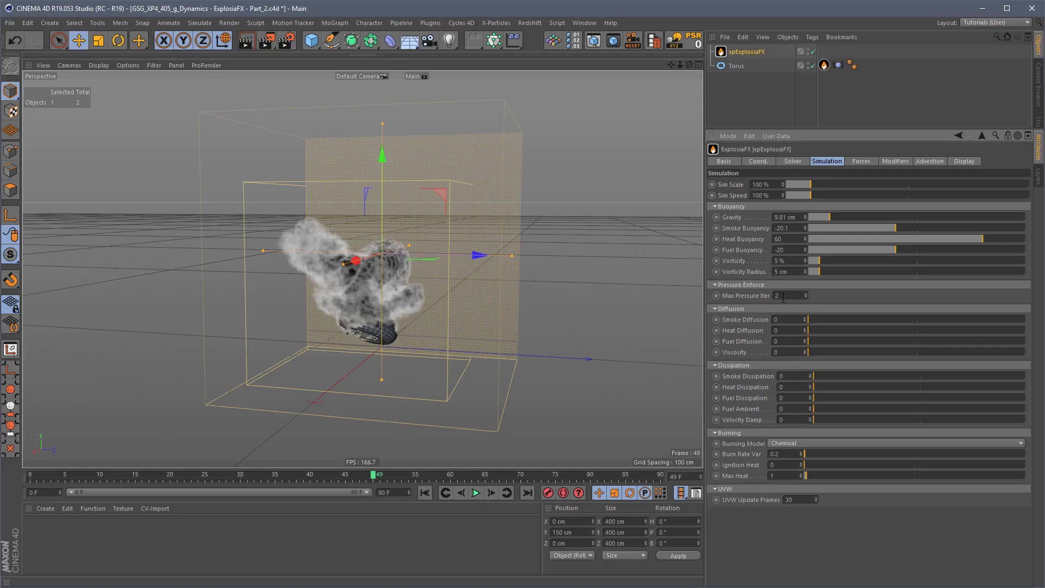
- Check the Pressure setting in the Torus's ExplosiaFX Source tag, and return to the xpExplosiaFX settings
{"action": "left_click", "coordinate": [824, 66]}
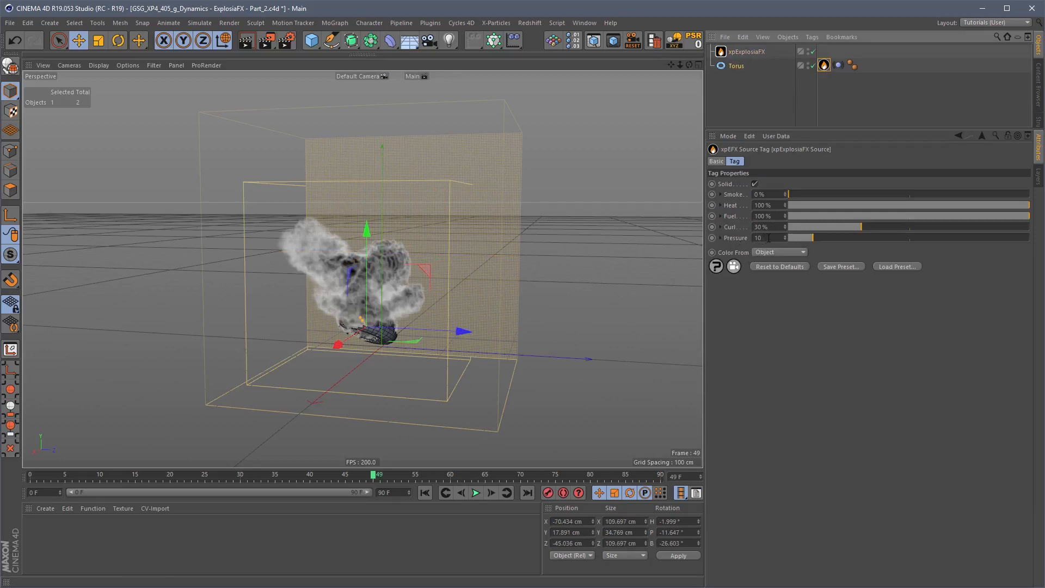
{"action": "left_click", "coordinate": [773, 239]}
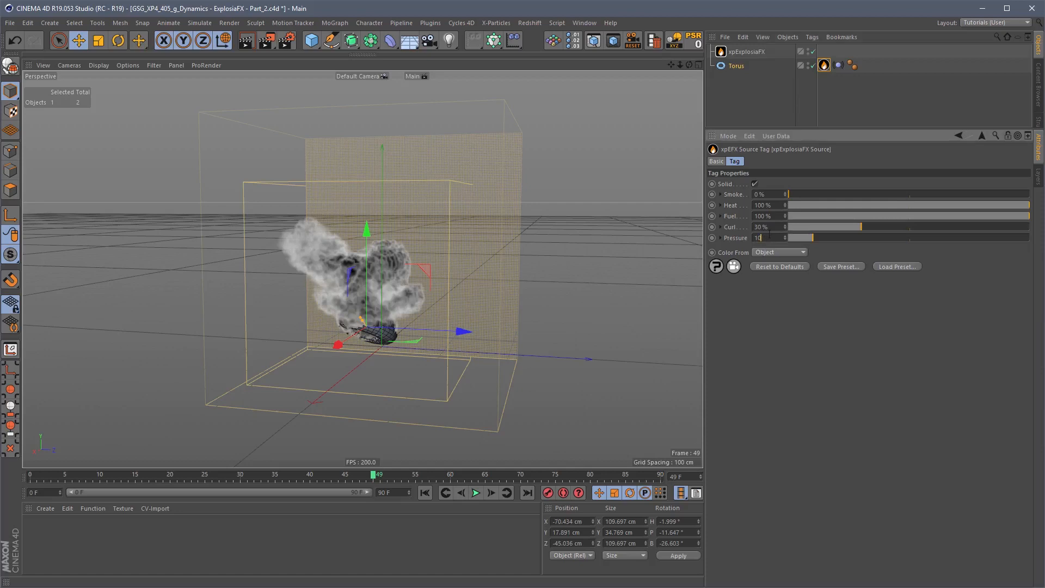
{"action": "left_click", "coordinate": [748, 53]}
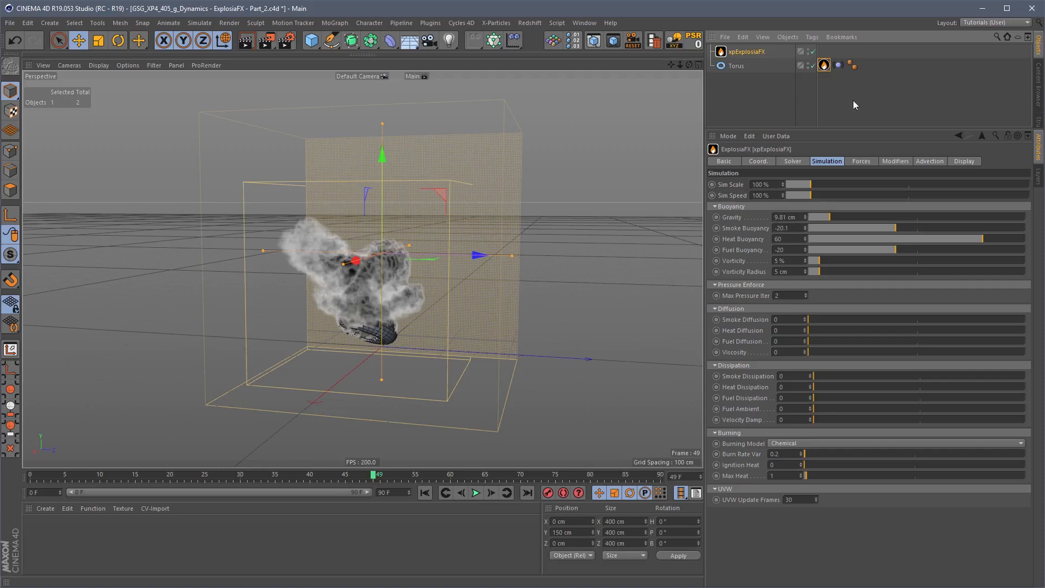
- Collapse the Buoyancy and Pressure Enforce groups, replay the simulation from the first frame and pause it
{"action": "left_click", "coordinate": [735, 206]}
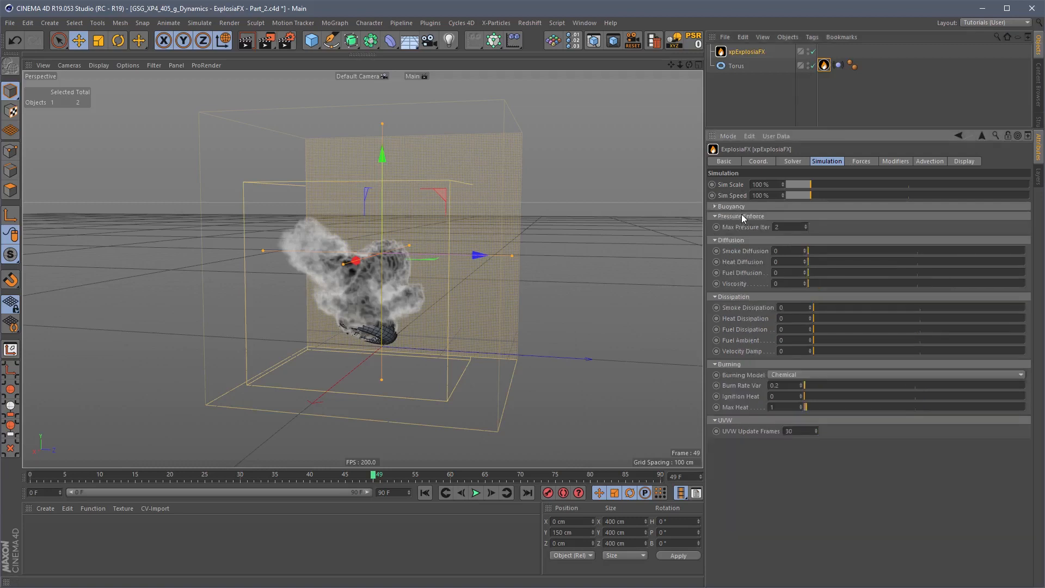
{"action": "left_click", "coordinate": [740, 216]}
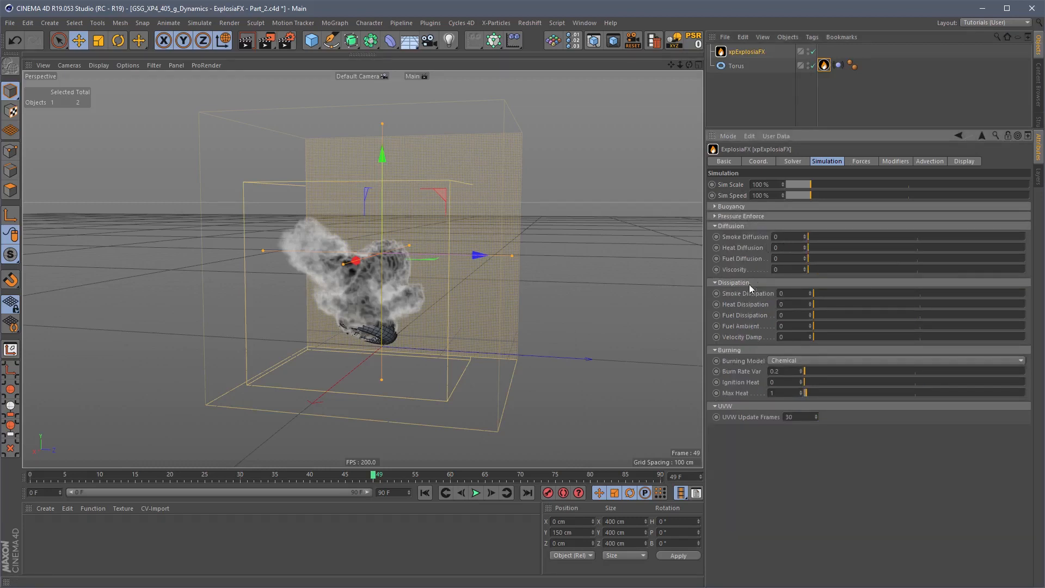
{"action": "left_click", "coordinate": [425, 493]}
{"action": "left_click", "coordinate": [475, 492]}
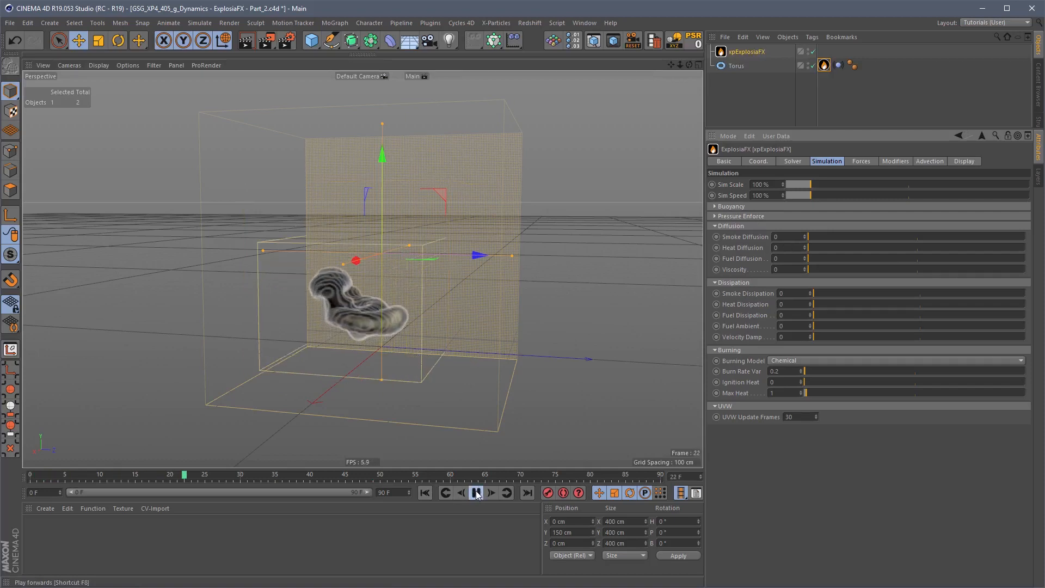
{"action": "left_click", "coordinate": [477, 494]}
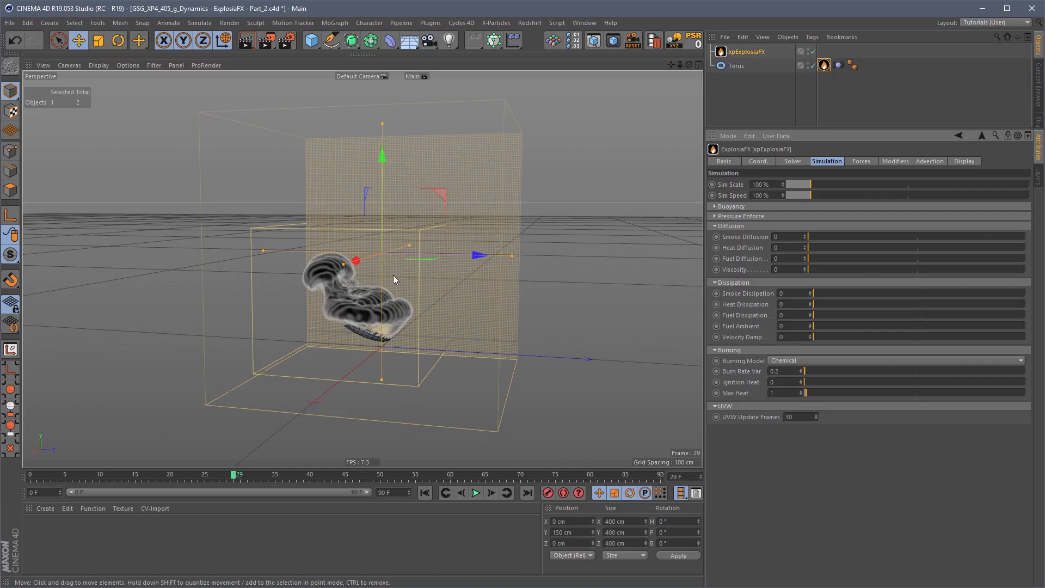
- Leave Smoke Diffusion at 0 and change what the viewport displays to Temperature
{"action": "left_click_drag", "start_coordinate": [817, 236], "coordinate": [841, 236]}
{"action": "left_click_drag", "start_coordinate": [959, 235], "coordinate": [801, 236]}
{"action": "left_click", "coordinate": [959, 163]}
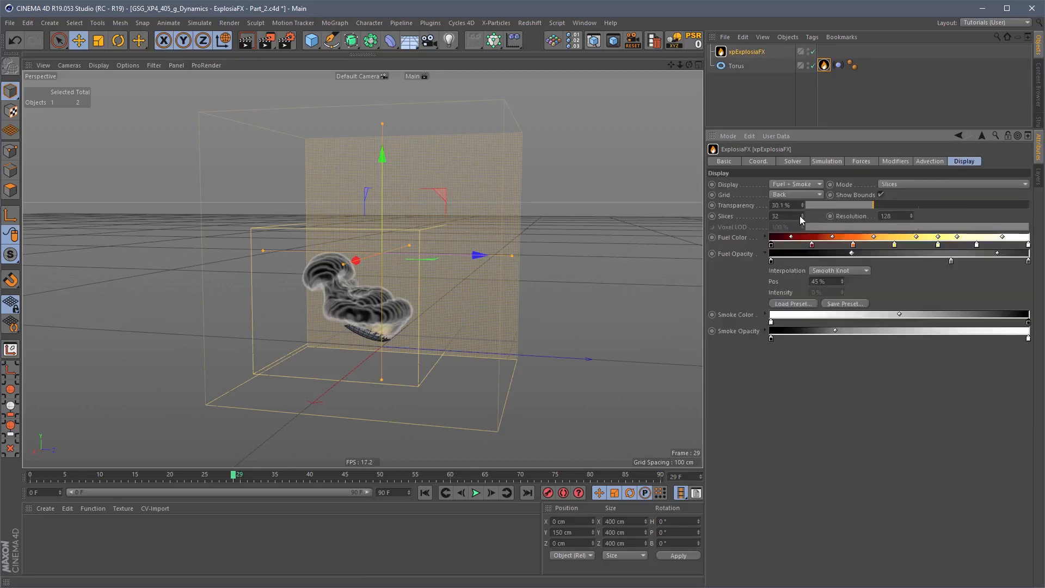
{"action": "left_click", "coordinate": [802, 185]}
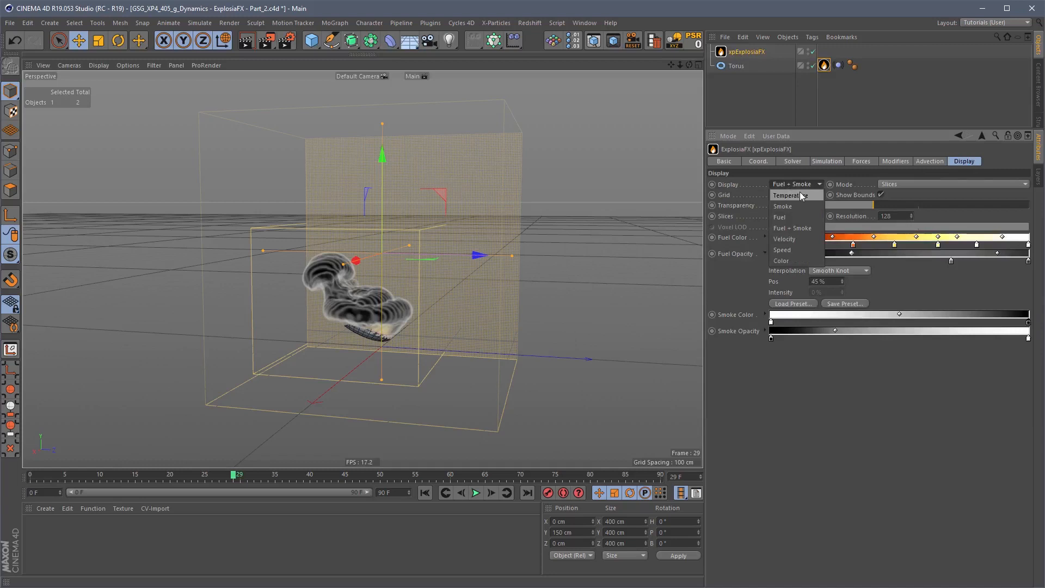
{"action": "left_click", "coordinate": [798, 193]}
- Set the solver's Voxel Size to 6 cm and the Heat Diffusion to 100
{"action": "left_click", "coordinate": [806, 161]}
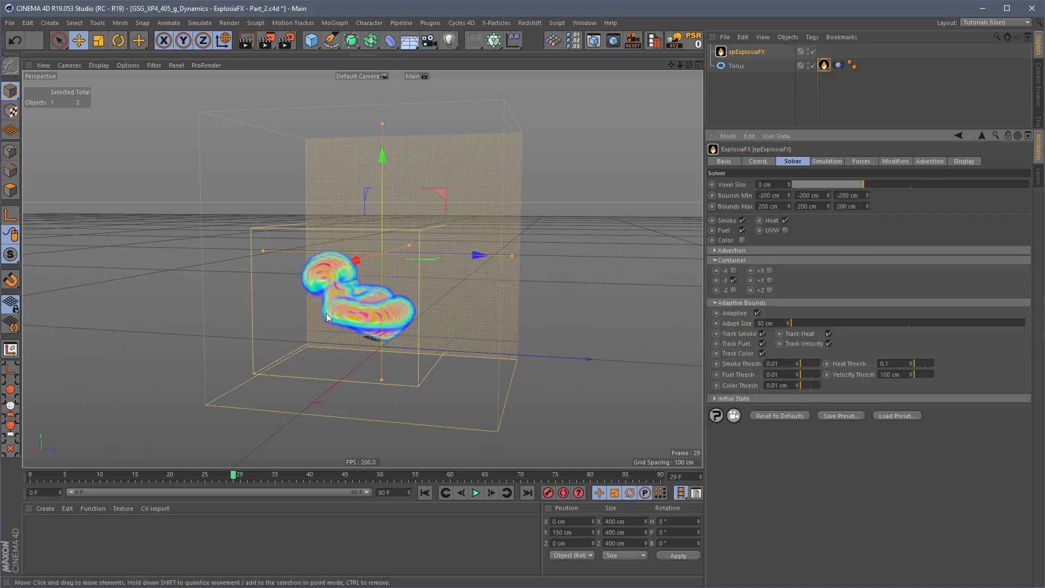
{"action": "left_click", "coordinate": [824, 164]}
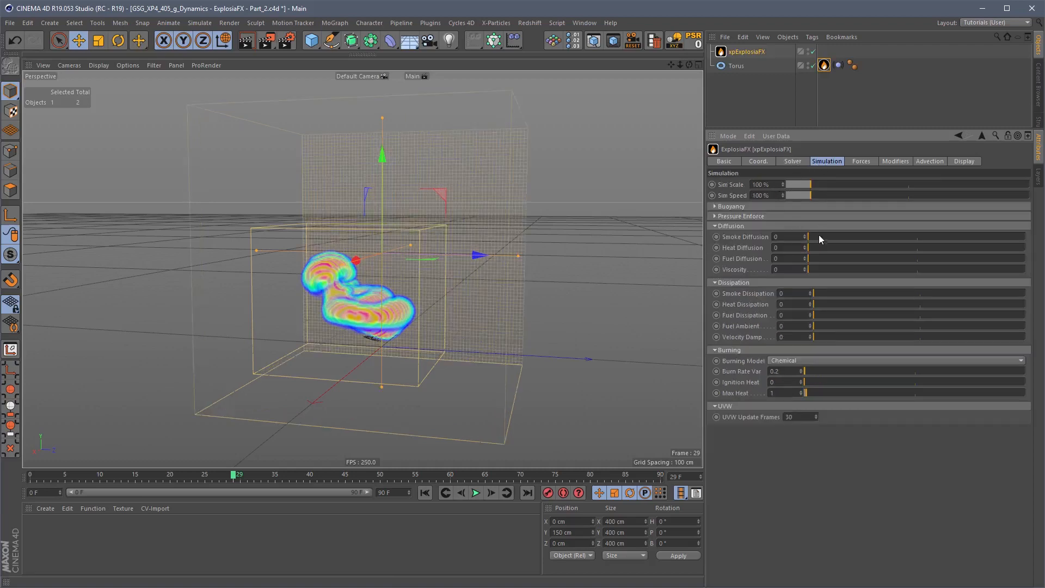
{"action": "left_click_drag", "start_coordinate": [819, 236], "coordinate": [1026, 247]}
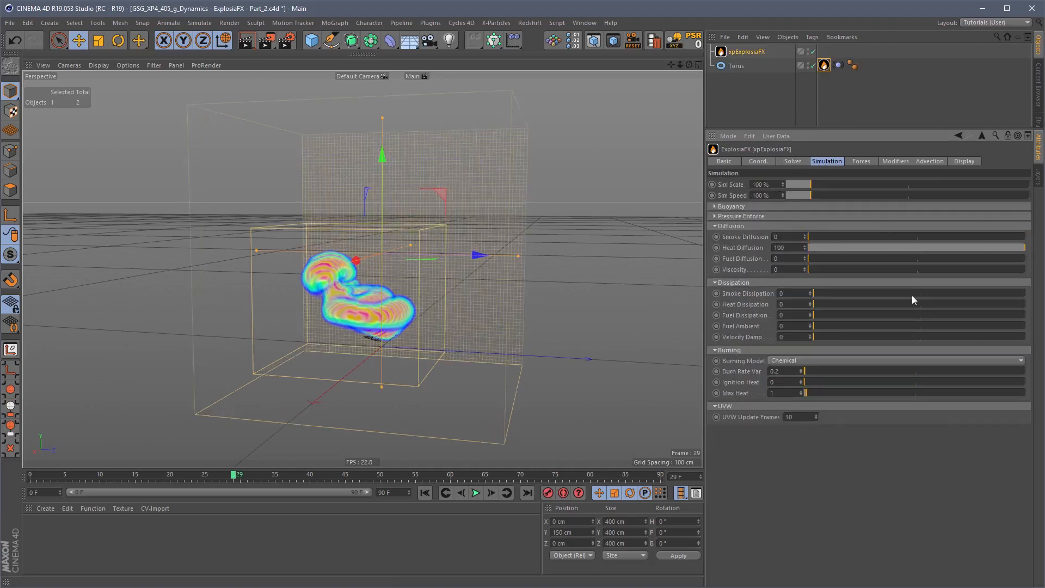
- Play the simulation from the first frame twice, pausing each time to examine how heat diffusion spreads the temperature
{"action": "left_click", "coordinate": [425, 493]}
{"action": "left_click", "coordinate": [476, 492]}
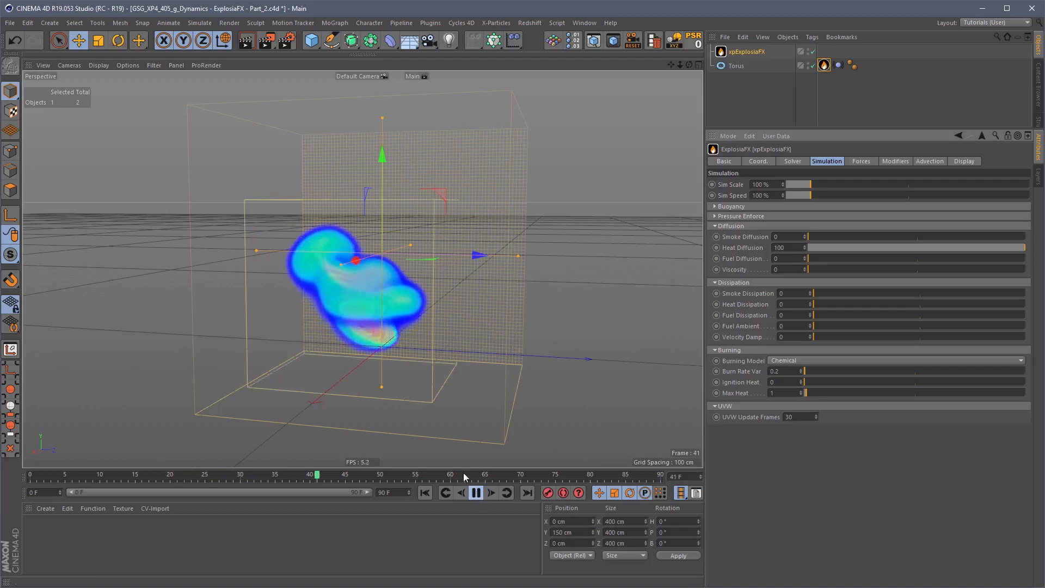
{"action": "left_click", "coordinate": [476, 493]}
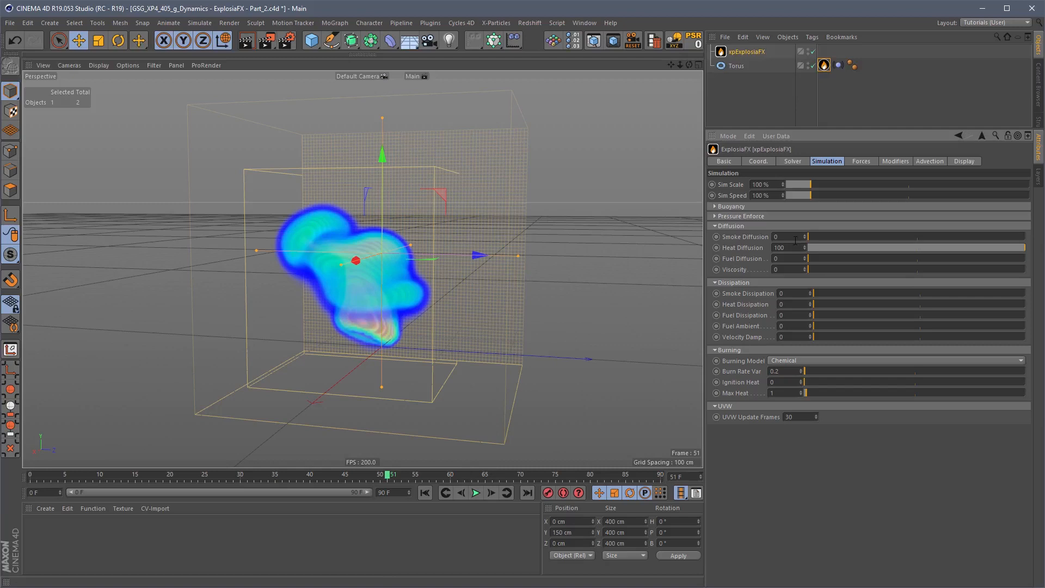
{"action": "left_click", "coordinate": [425, 493]}
{"action": "left_click", "coordinate": [475, 492]}
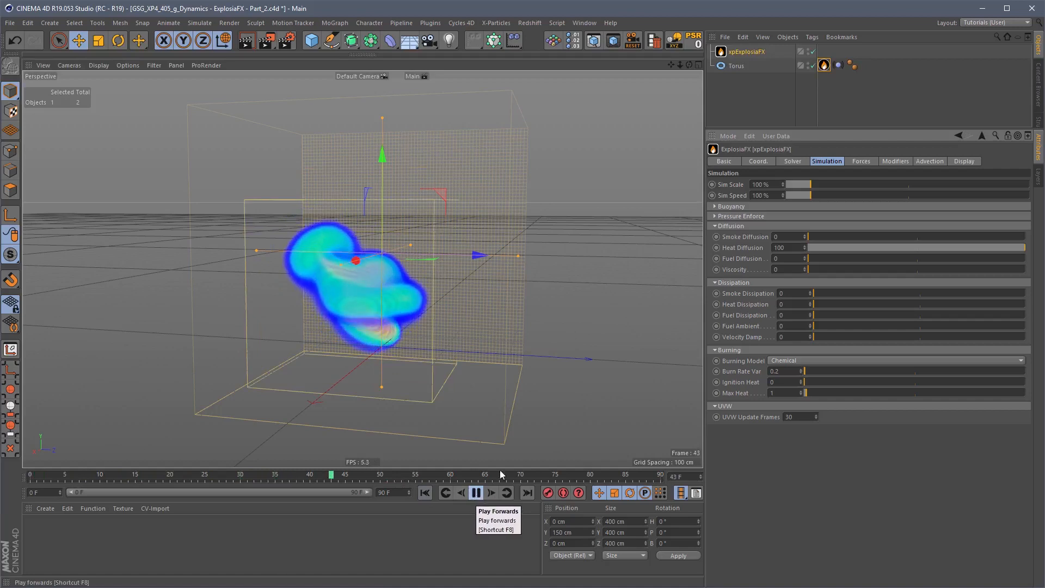
{"action": "left_click", "coordinate": [476, 493]}
- Set Heat Diffusion to 0, replay the simulation from the first frame and pause it for comparison
{"action": "left_click_drag", "start_coordinate": [839, 248], "coordinate": [560, 381]}
{"action": "left_click", "coordinate": [424, 493]}
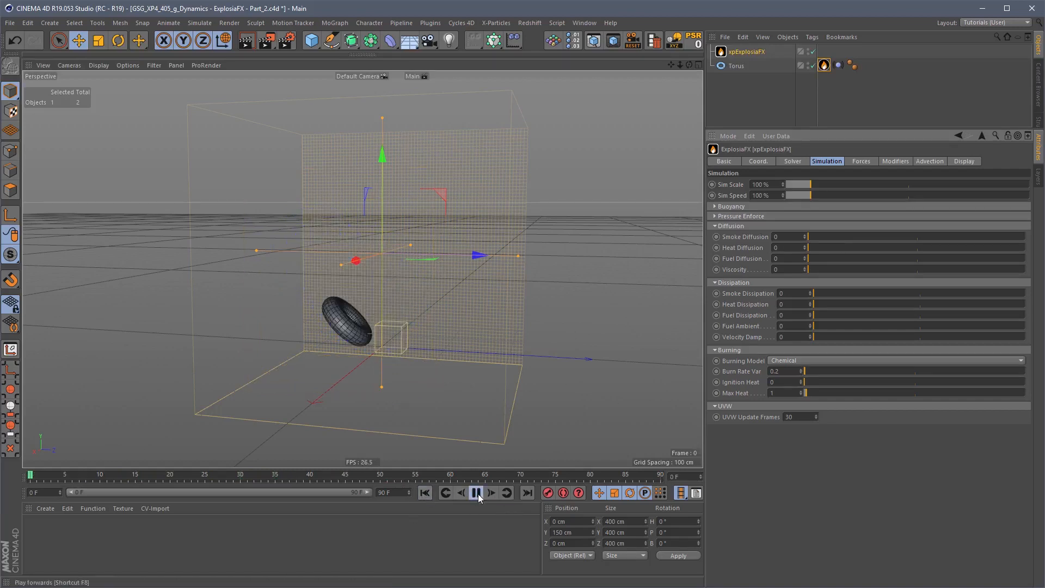
{"action": "left_click", "coordinate": [476, 494]}
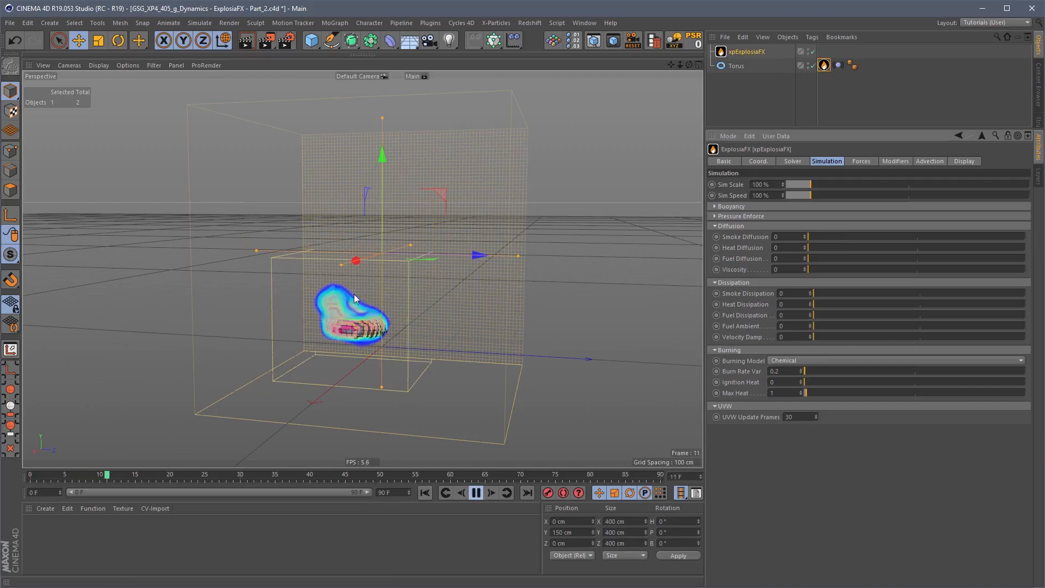
{"action": "left_click", "coordinate": [476, 493]}
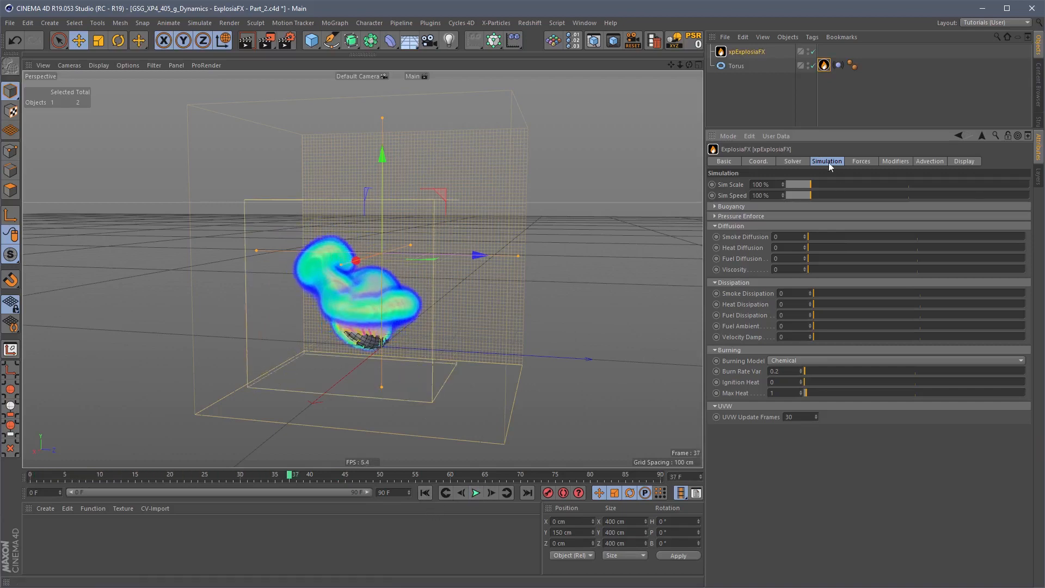
- Disable the Torus's Vibrate tag and reset the Torus's position, scale and rotation
{"action": "left_click", "coordinate": [793, 161]}
{"action": "left_click", "coordinate": [839, 65]}
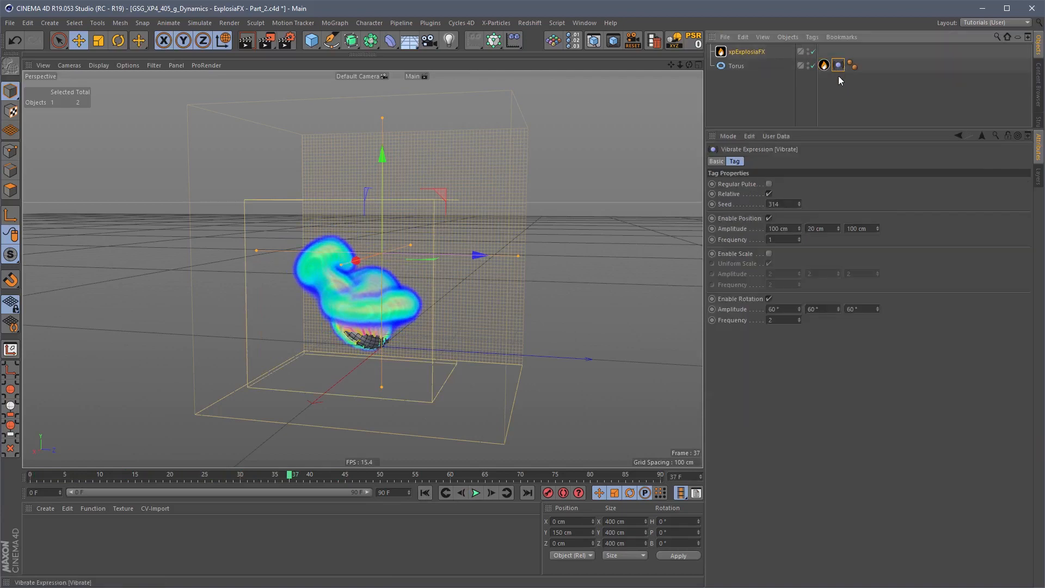
{"action": "left_click", "coordinate": [715, 161]}
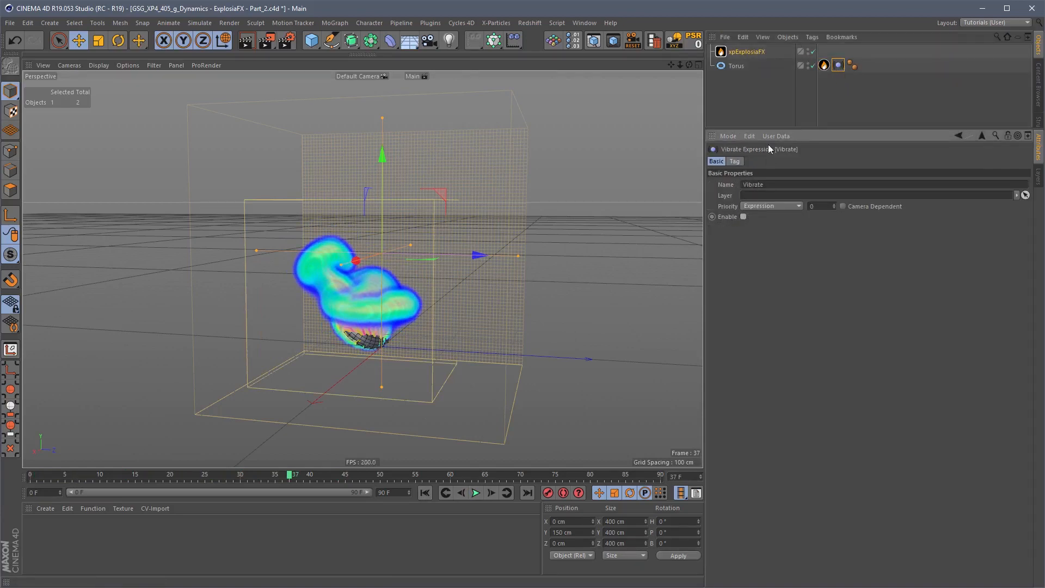
{"action": "left_click", "coordinate": [738, 65]}
{"action": "left_click", "coordinate": [698, 48]}
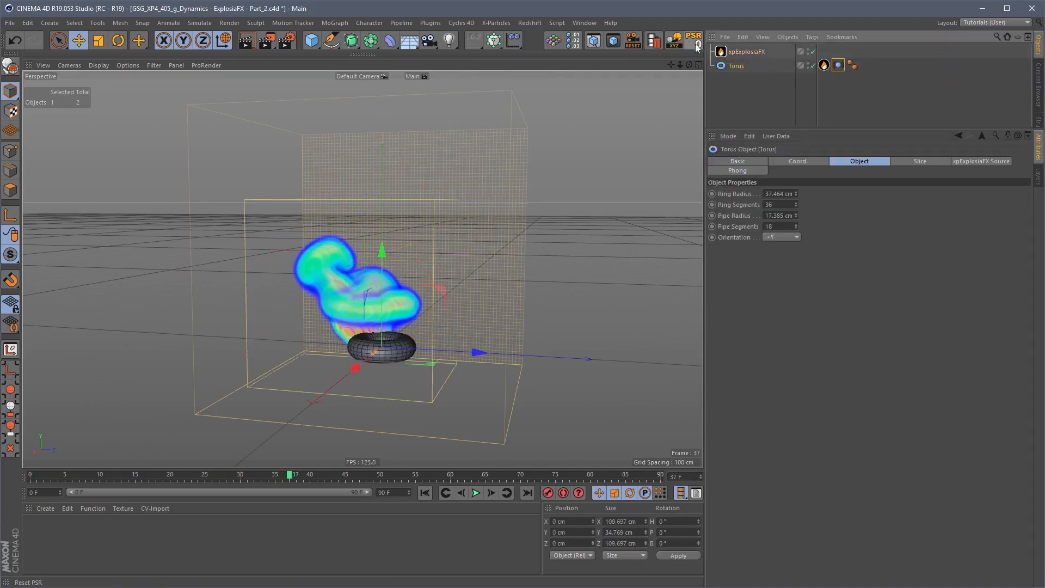
- Set the xpExplosiaFX solver's Voxel Size to 4 cm
{"action": "left_click", "coordinate": [749, 51]}
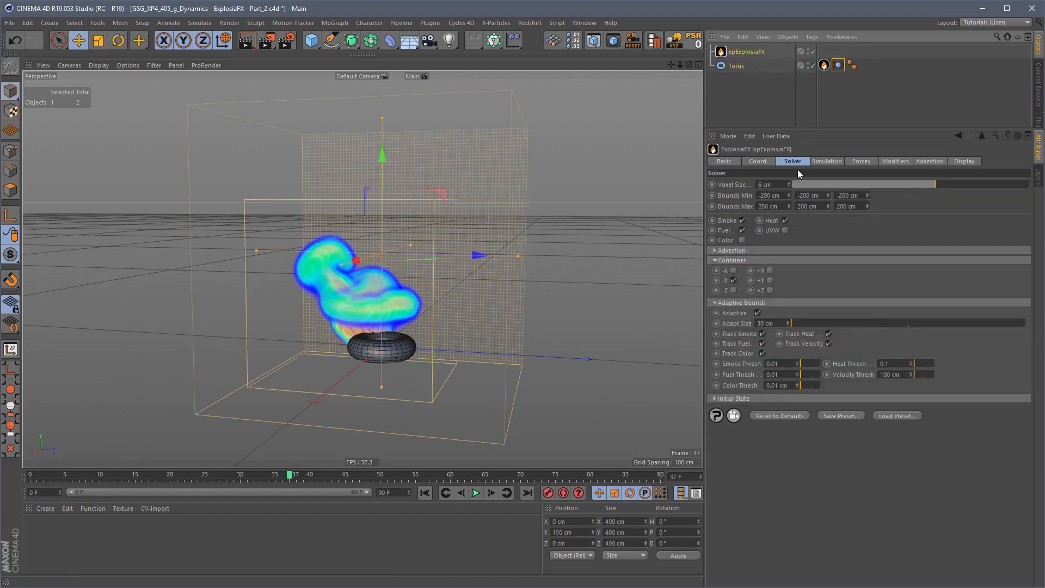
{"action": "double_click", "coordinate": [768, 184]}
{"action": "type", "text": "4"}
{"action": "key", "text": "Return"}
- Expand the Pressure Enforce and Buoyancy groups and set Vorticity to 15%
{"action": "left_click", "coordinate": [827, 161]}
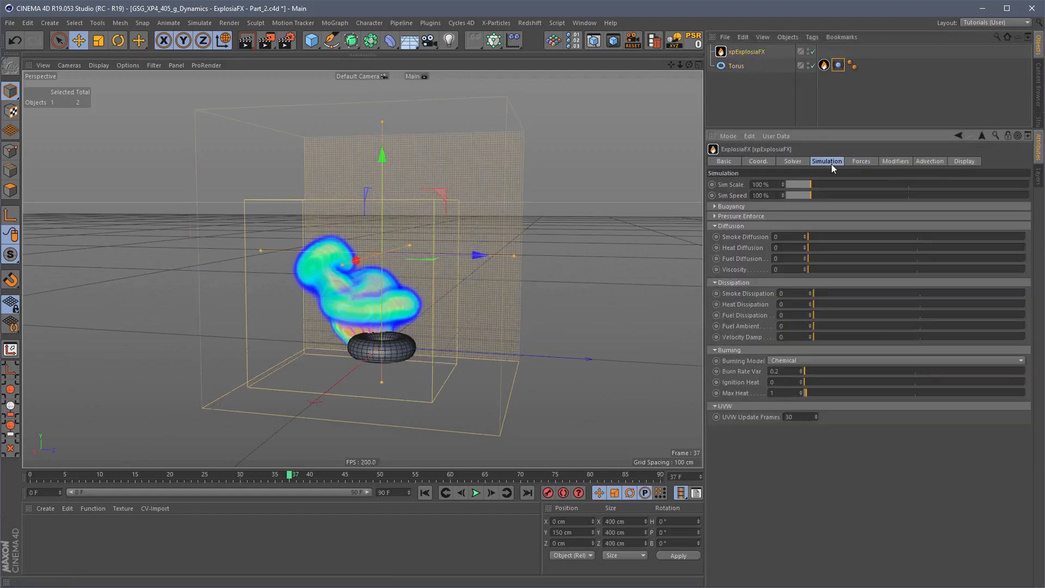
{"action": "left_click", "coordinate": [742, 216]}
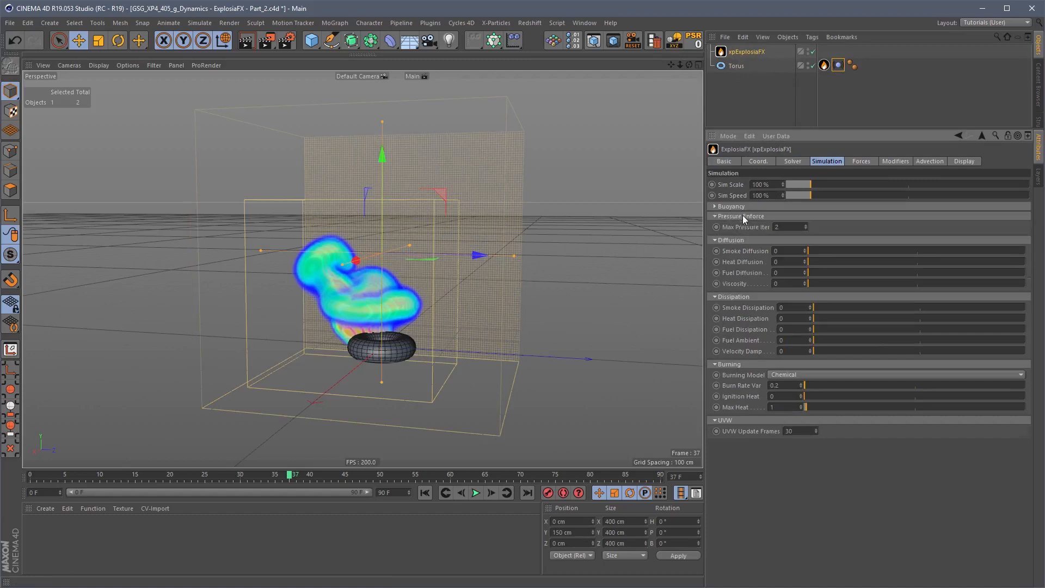
{"action": "left_click", "coordinate": [749, 207]}
{"action": "double_click", "coordinate": [790, 262]}
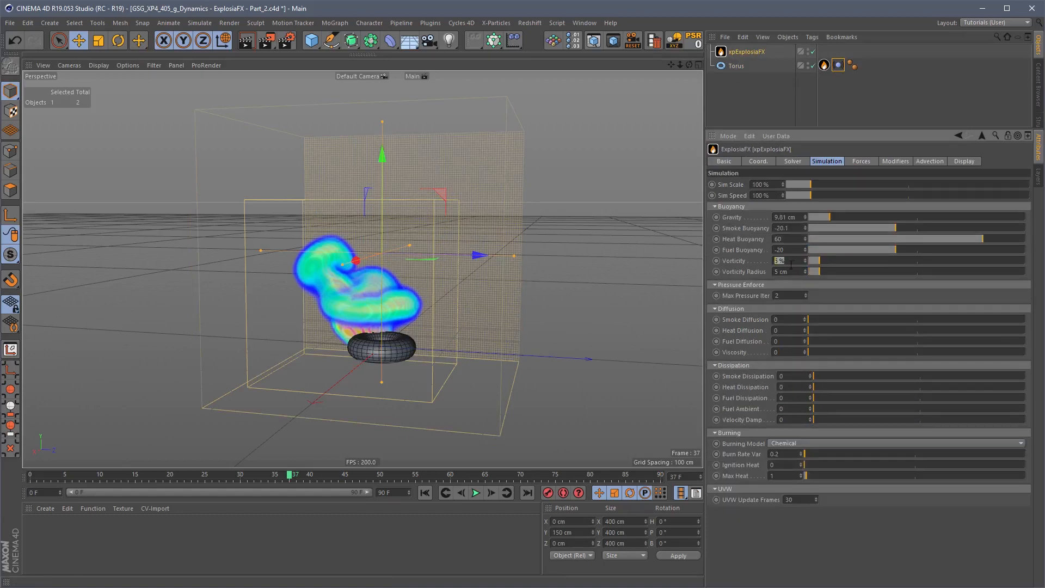
{"action": "type", "text": "15"}
{"action": "key", "text": "Return"}
- Replay the simulation from the first frame with the stationary Torus and pause it
{"action": "left_click", "coordinate": [425, 493]}
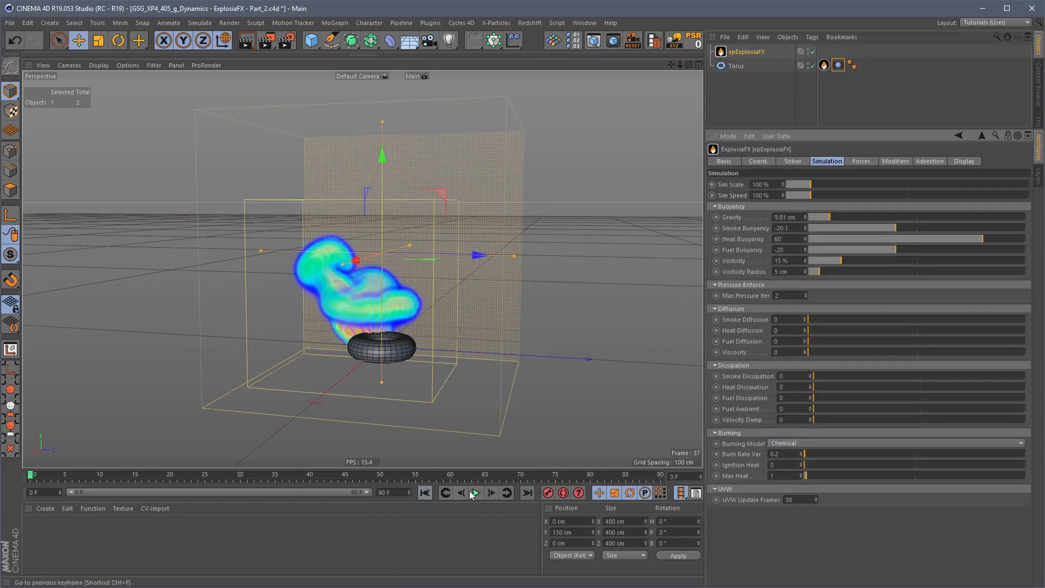
{"action": "left_click", "coordinate": [477, 493]}
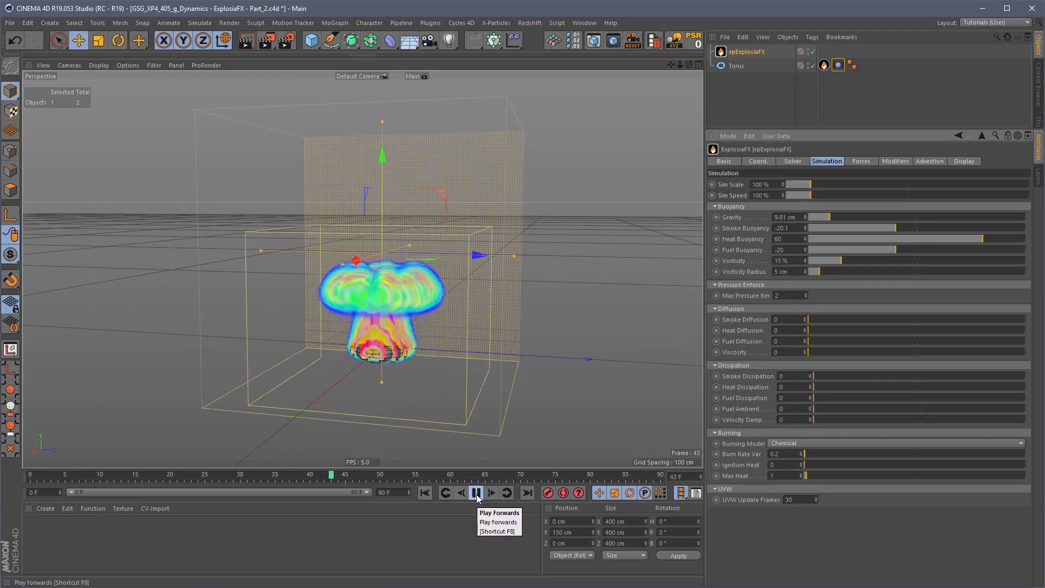
{"action": "left_click", "coordinate": [477, 494]}
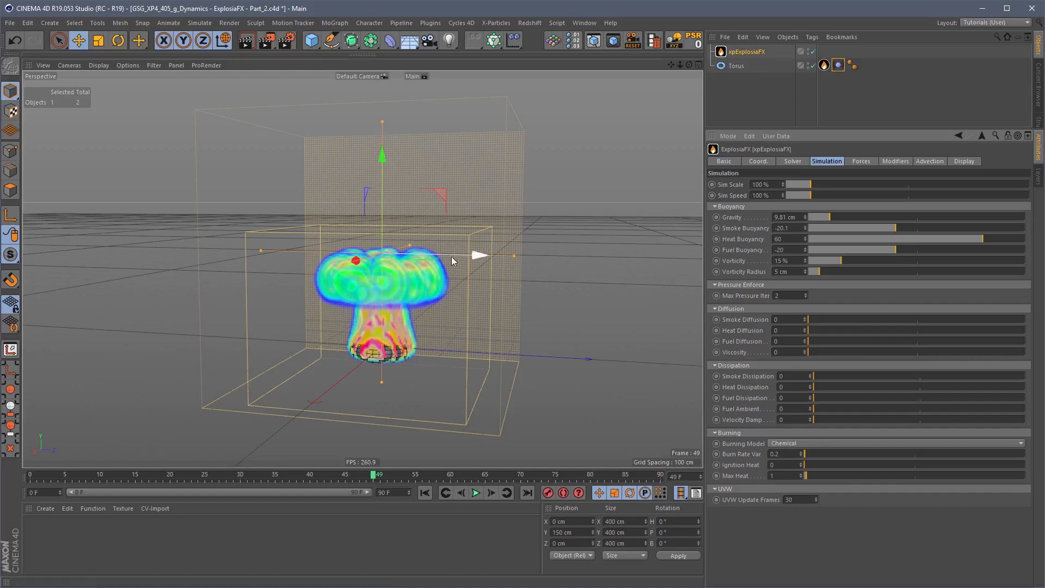
- Switch the viewport display to Fuel to view the flames, and set it to Fuel + Smoke
{"action": "left_click", "coordinate": [964, 161]}
{"action": "left_click", "coordinate": [793, 184]}
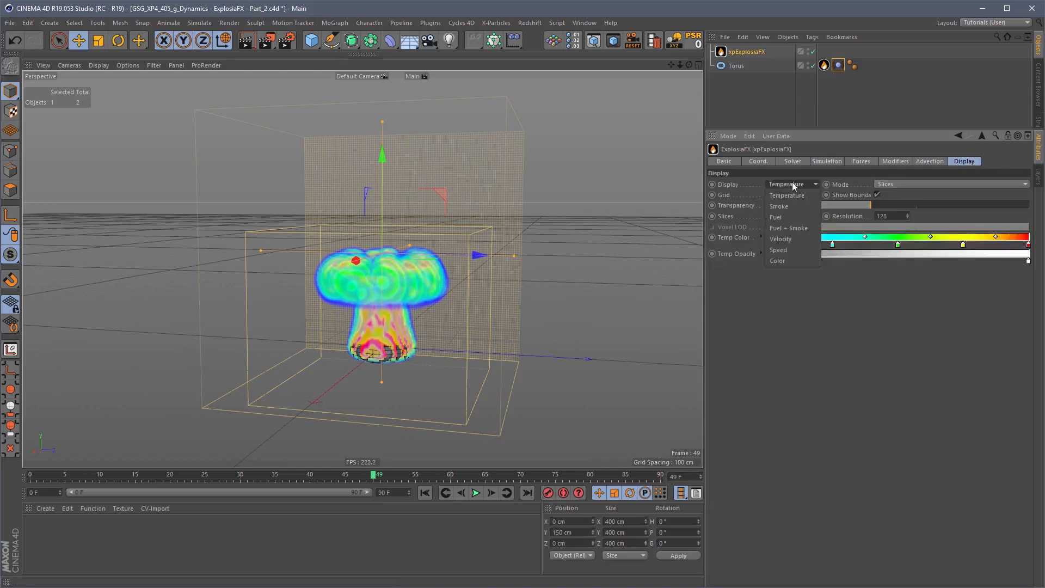
{"action": "left_click", "coordinate": [792, 217]}
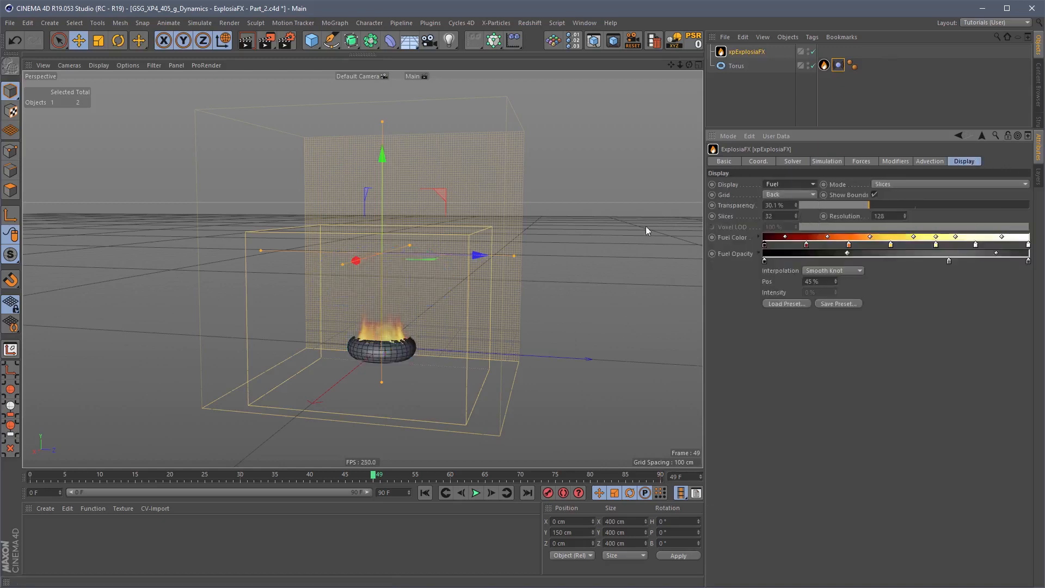
{"action": "scroll", "coordinate": [799, 186], "scroll_direction": "down", "scroll_amount": 1}
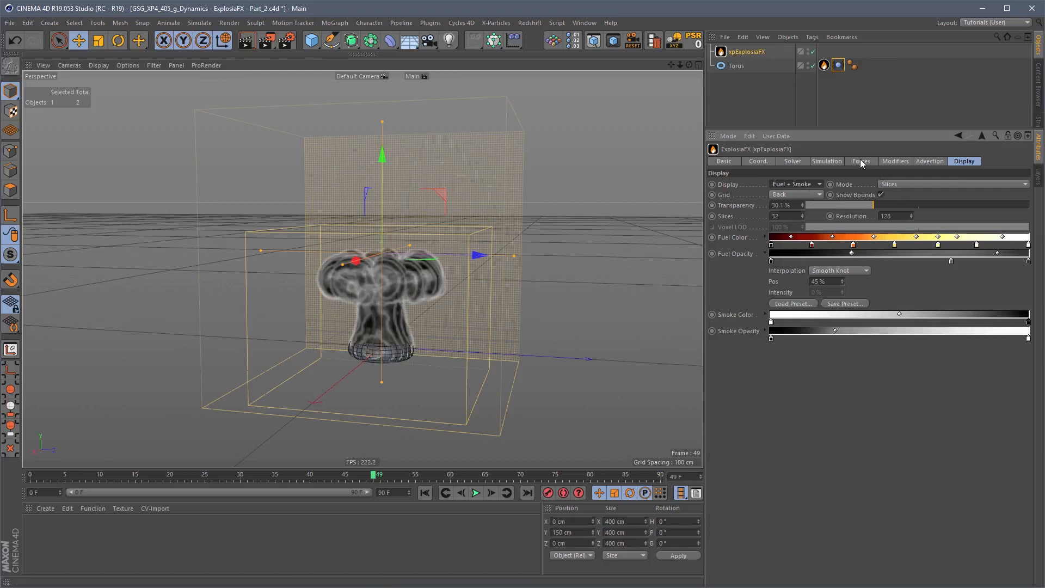
- Set Smoke Diffusion to 100 in the simulation settings
{"action": "left_click", "coordinate": [815, 163]}
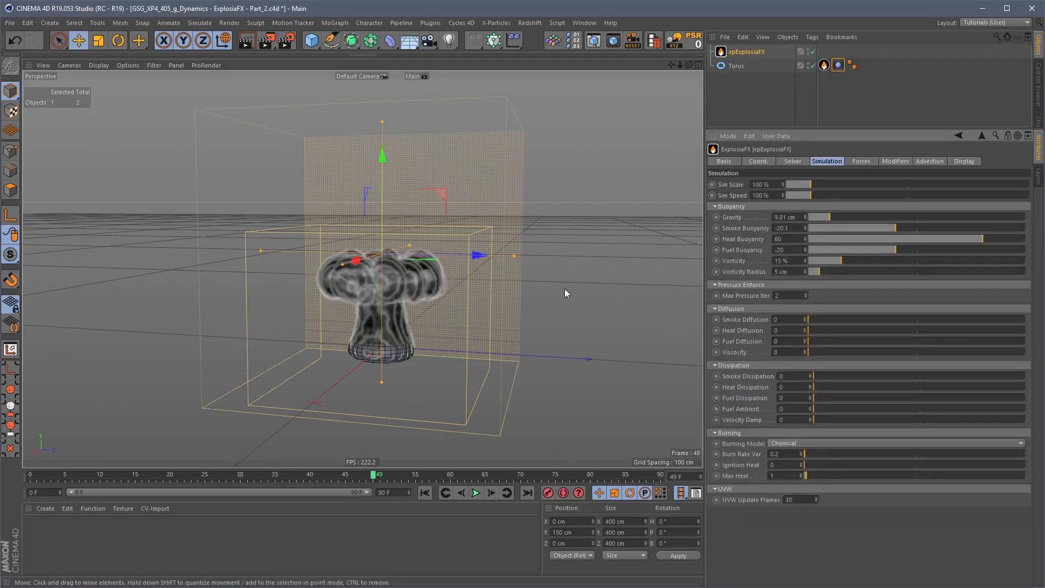
{"action": "left_click_drag", "start_coordinate": [827, 330], "coordinate": [1026, 320]}
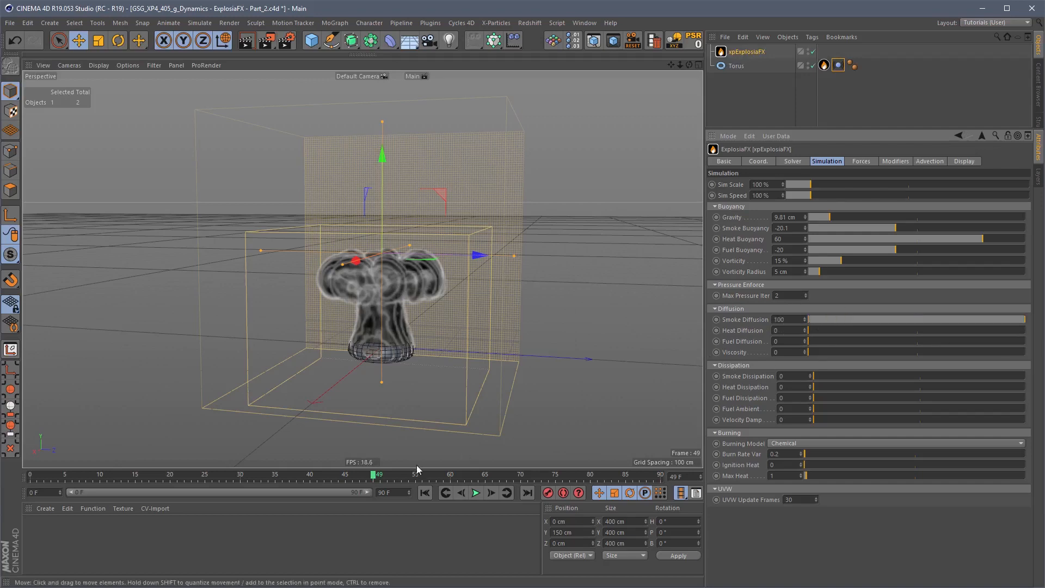
- Set Heat Diffusion to 100 and replay the simulation from the first frame, pausing it partway
{"action": "left_click_drag", "start_coordinate": [834, 330], "coordinate": [1026, 330]}
{"action": "left_click", "coordinate": [424, 493]}
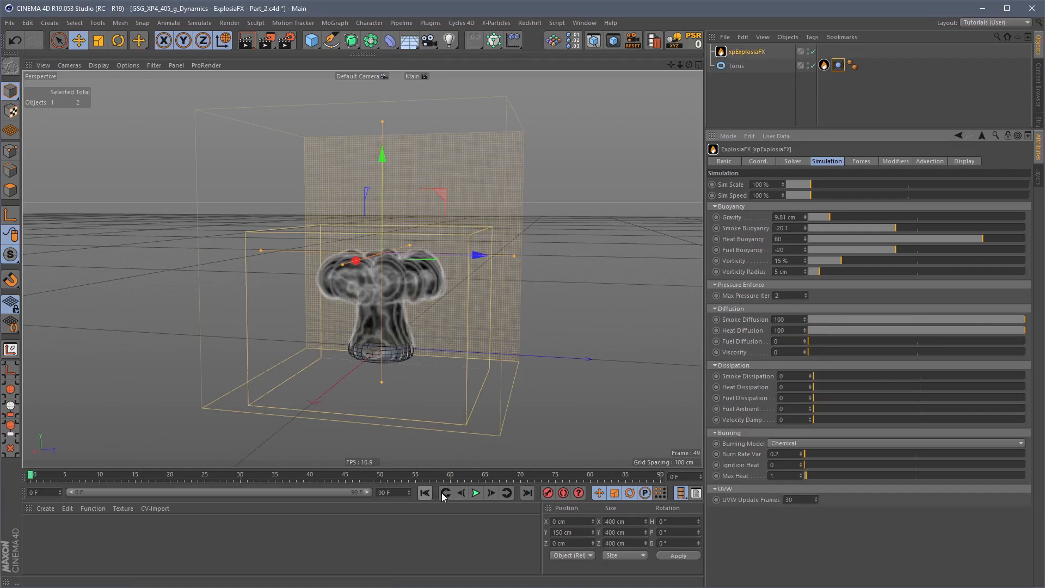
{"action": "left_click", "coordinate": [475, 492]}
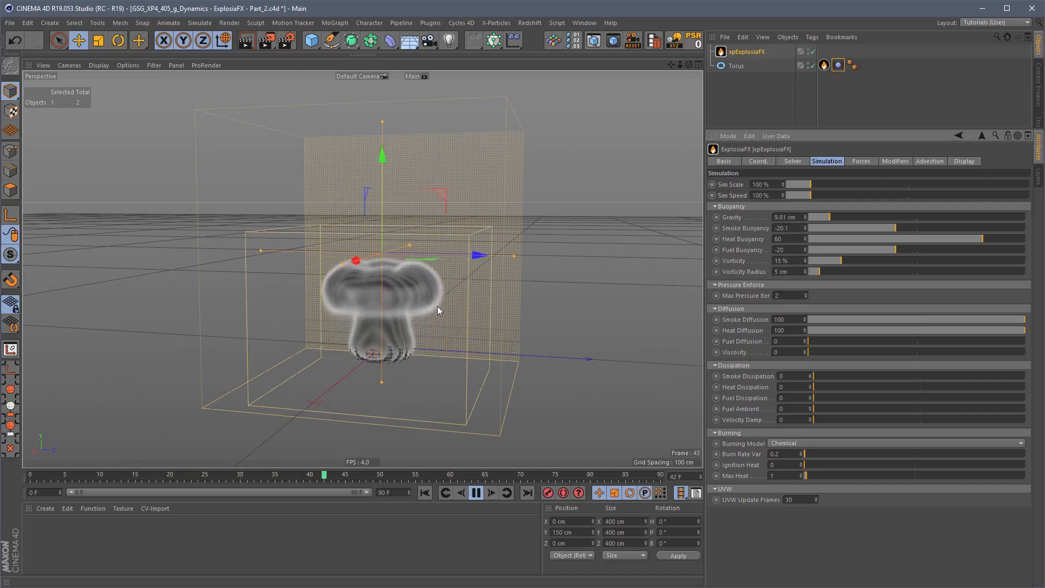
{"action": "left_click", "coordinate": [476, 492]}
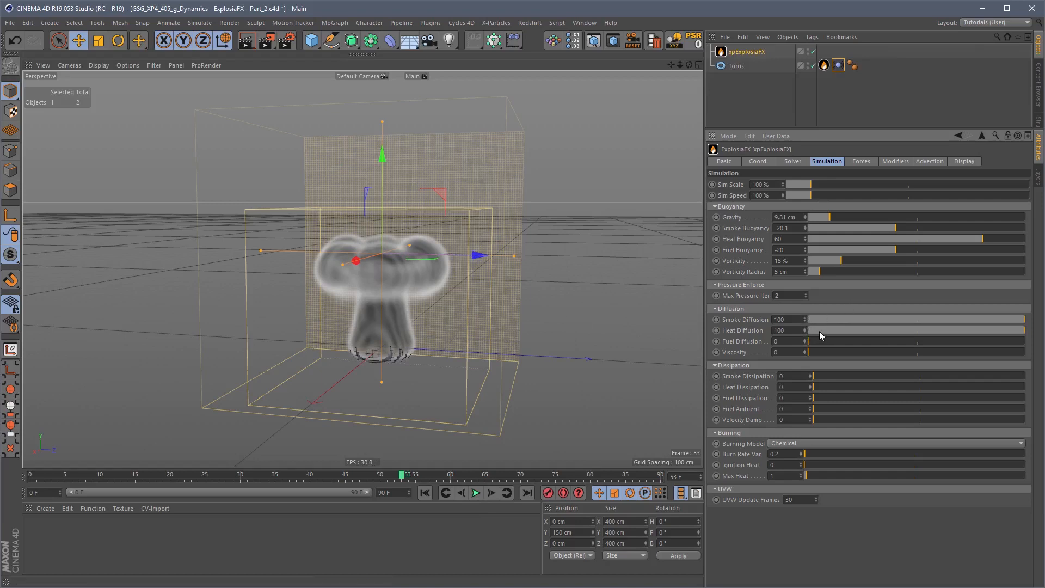
- Reset Smoke and Heat Diffusion to 0, collapse the Buoyancy and Pressure Enforce groups, and replay the simulation from the first frame, pausing it partway
{"action": "left_click_drag", "start_coordinate": [819, 331], "coordinate": [798, 322]}
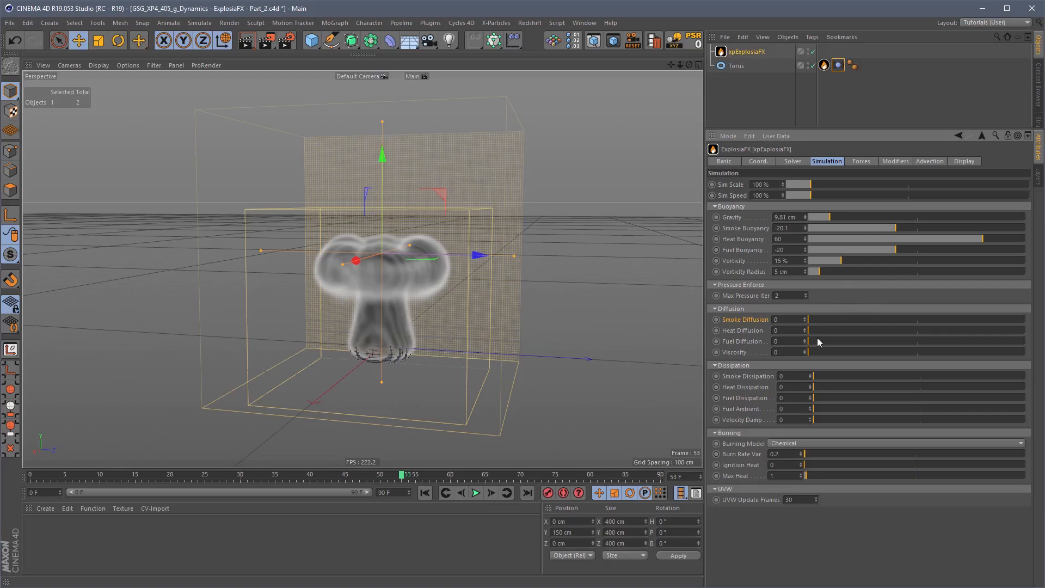
{"action": "left_click", "coordinate": [737, 208]}
{"action": "left_click", "coordinate": [734, 216]}
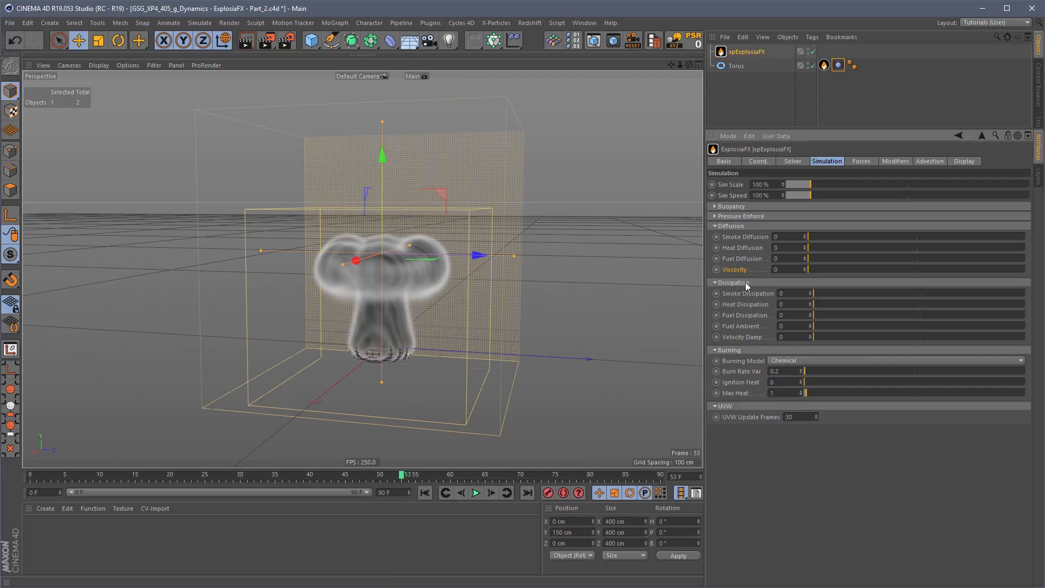
{"action": "left_click", "coordinate": [425, 493]}
{"action": "left_click", "coordinate": [475, 493]}
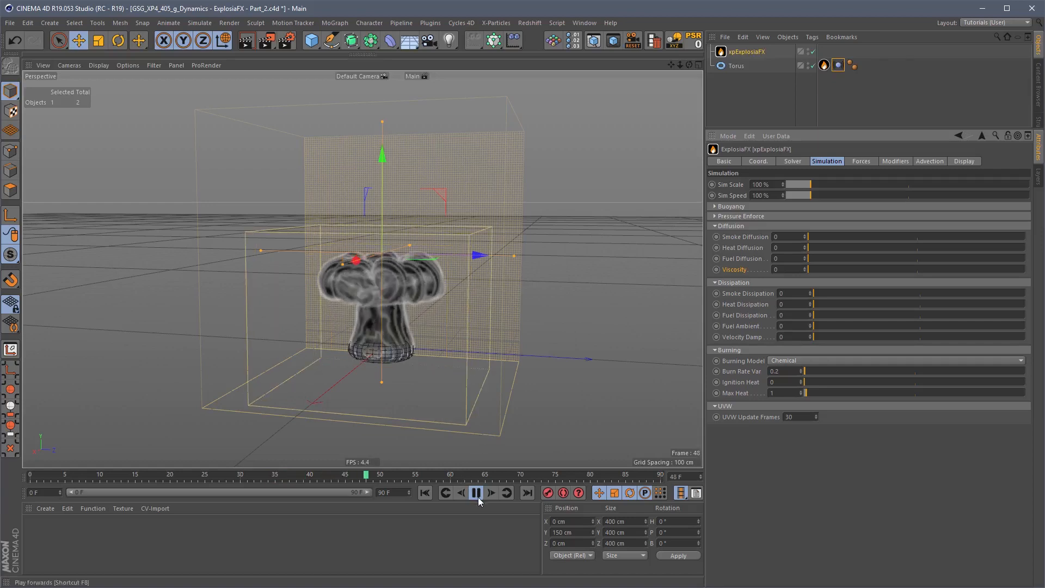
{"action": "left_click", "coordinate": [476, 493]}
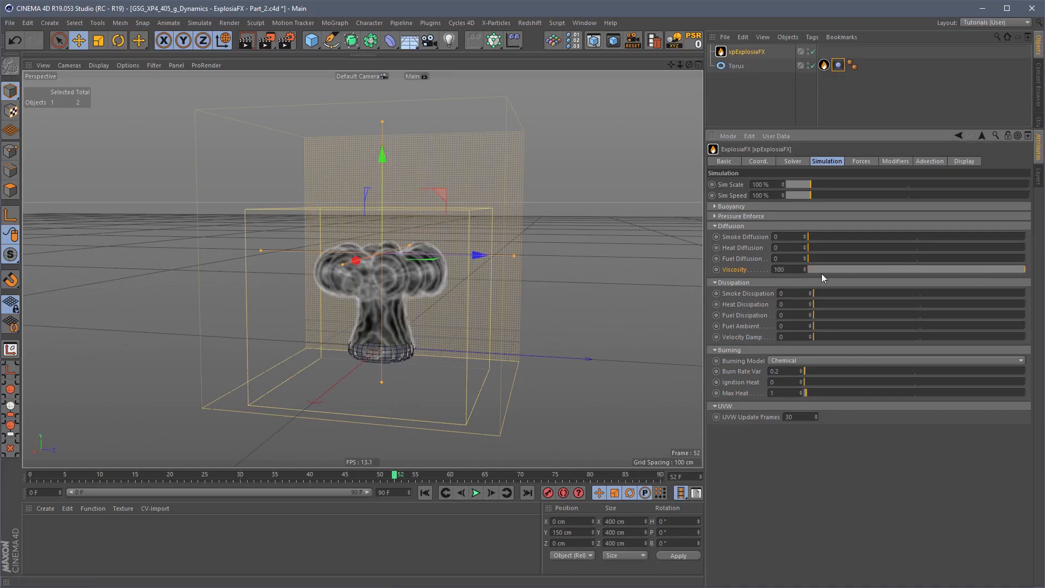
- Set Viscosity to 80, play the simulation briefly from the first frame, and rewind it
{"action": "type", "text": "80"}
{"action": "key", "text": "Return"}
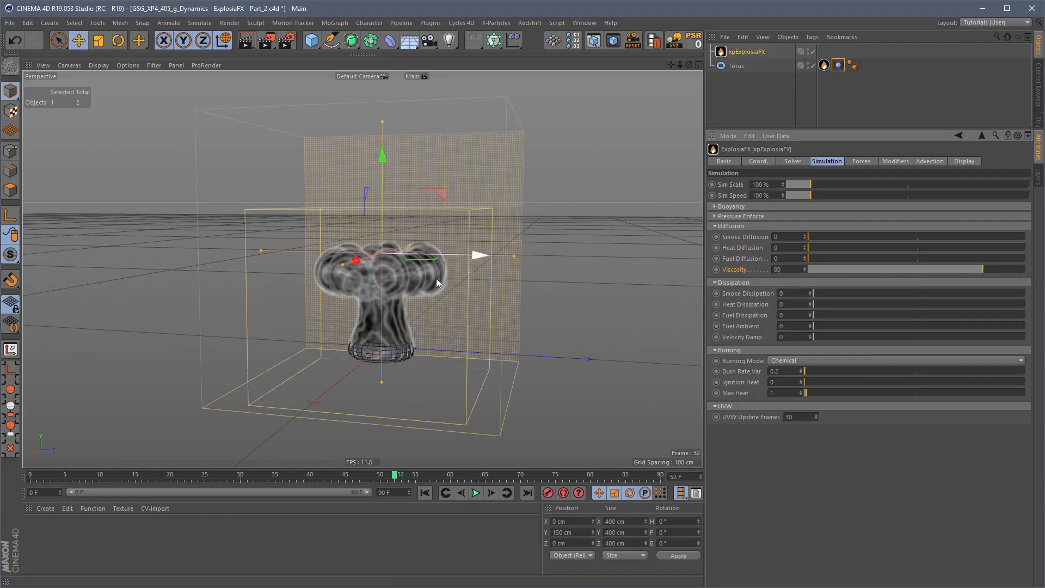
{"action": "left_click", "coordinate": [428, 493]}
{"action": "left_click", "coordinate": [476, 492]}
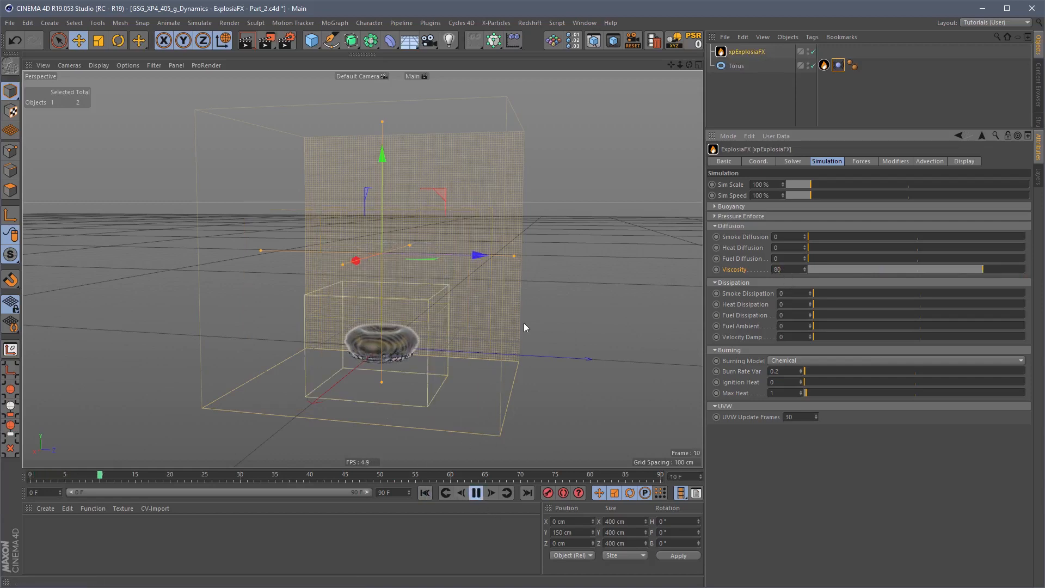
{"action": "left_click", "coordinate": [476, 493]}
{"action": "left_click", "coordinate": [426, 493]}
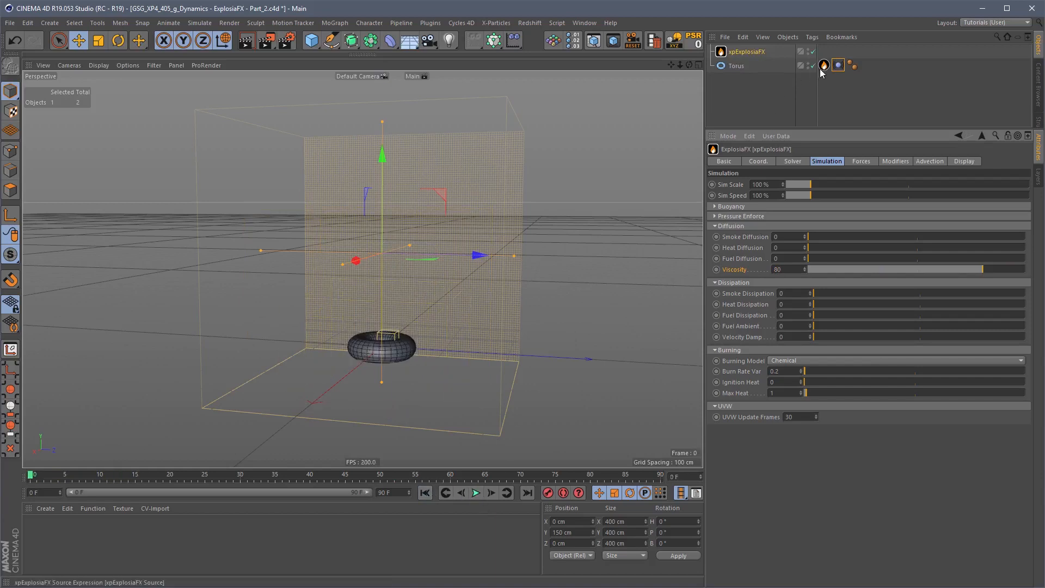
- Enable the Vibrate tag on the Torus and play the simulation
{"action": "left_click", "coordinate": [839, 65]}
{"action": "left_click", "coordinate": [743, 217]}
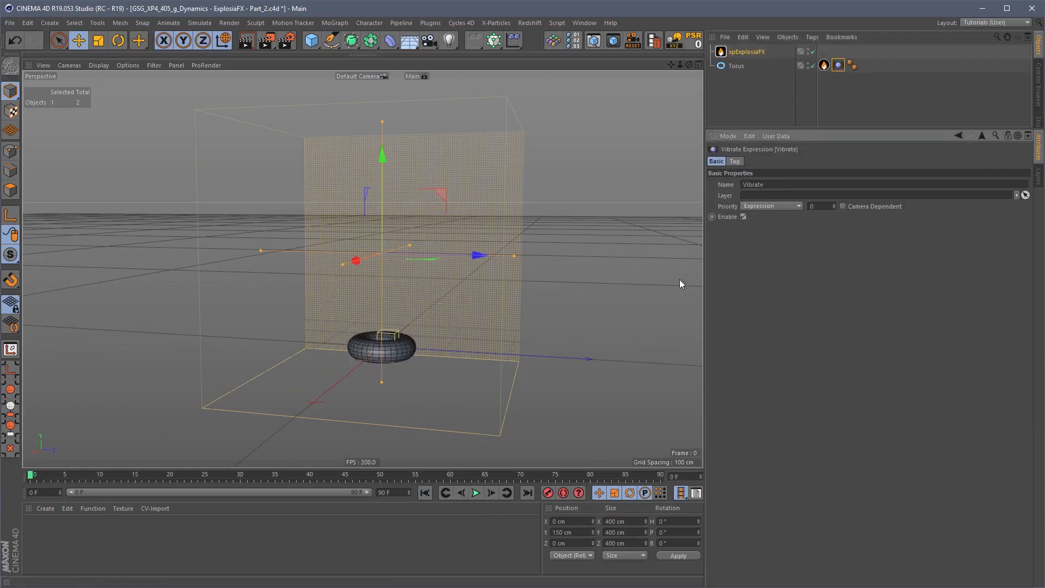
{"action": "left_click", "coordinate": [476, 493]}
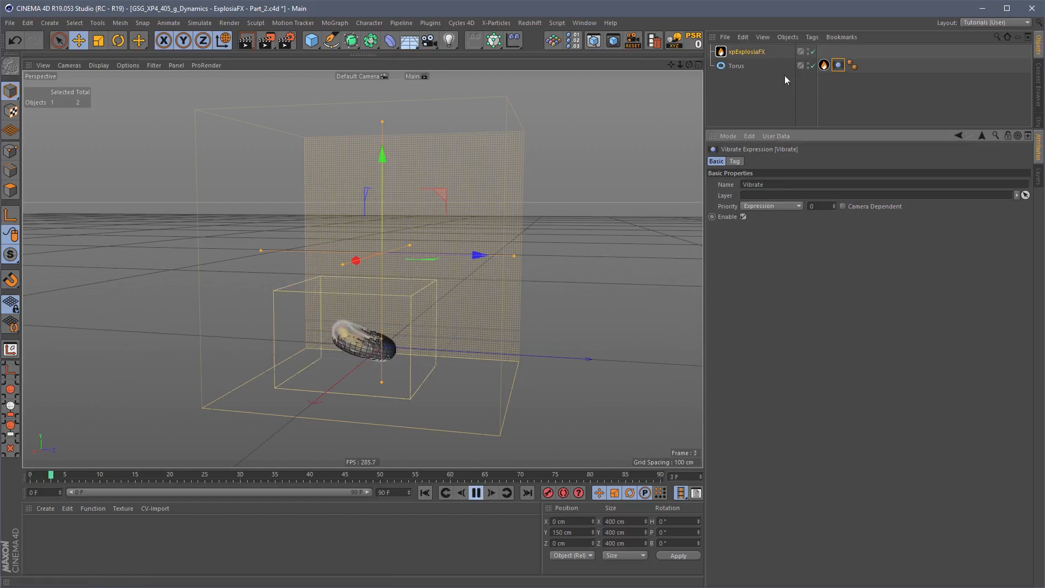
- Set the xpExplosiaFX Viscosity to 0 during playback and pause the simulation of the vibrating Torus
{"action": "left_click", "coordinate": [747, 52]}
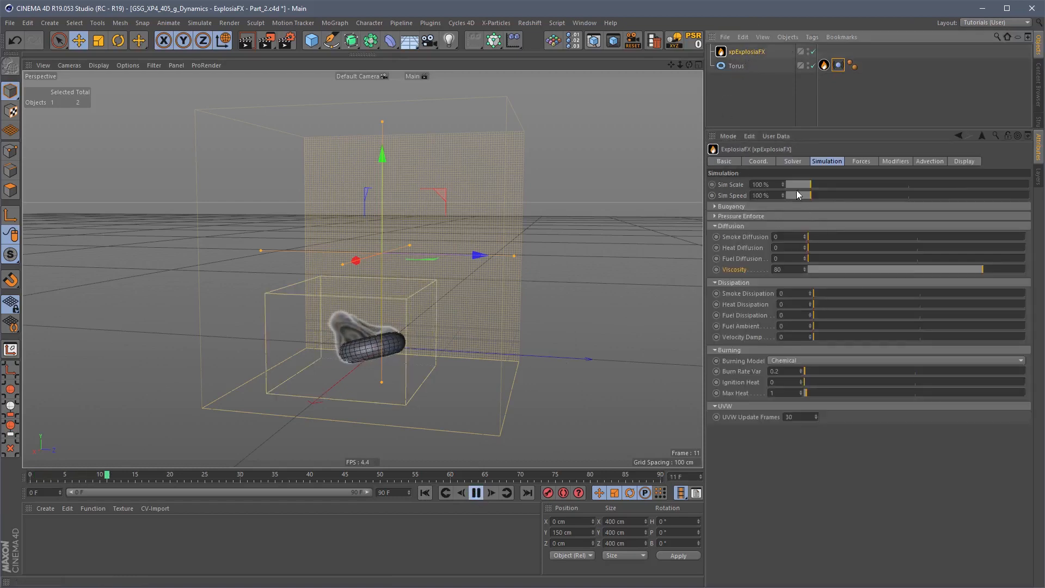
{"action": "double_click", "coordinate": [787, 269]}
{"action": "type", "text": "0"}
{"action": "key", "text": "Return"}
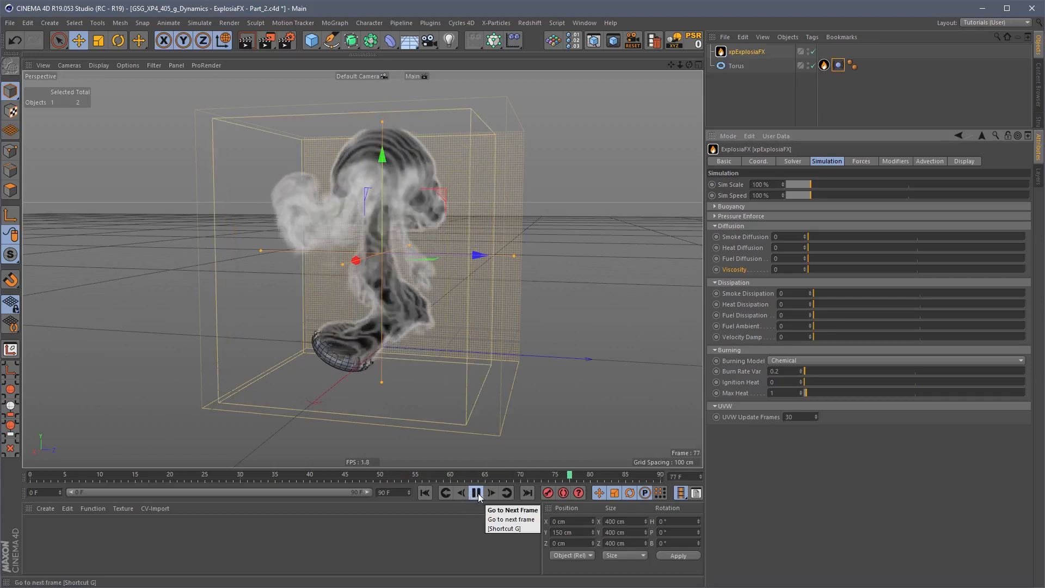
{"action": "key", "text": "F8"}
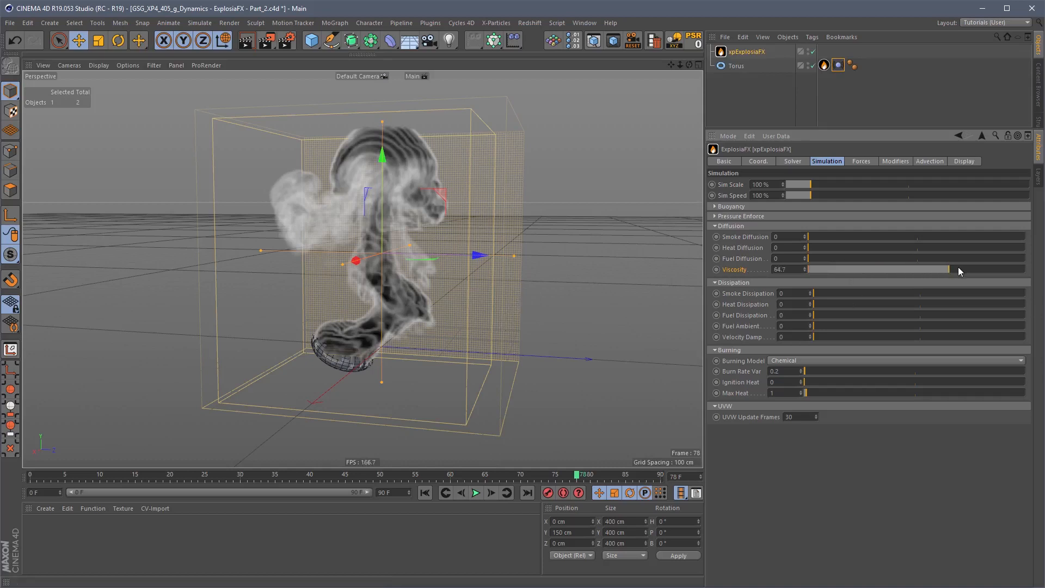
- Set Viscosity to 300 and replay the simulation from the first frame
{"action": "double_click", "coordinate": [785, 269]}
{"action": "type", "text": "300"}
{"action": "key", "text": "Return"}
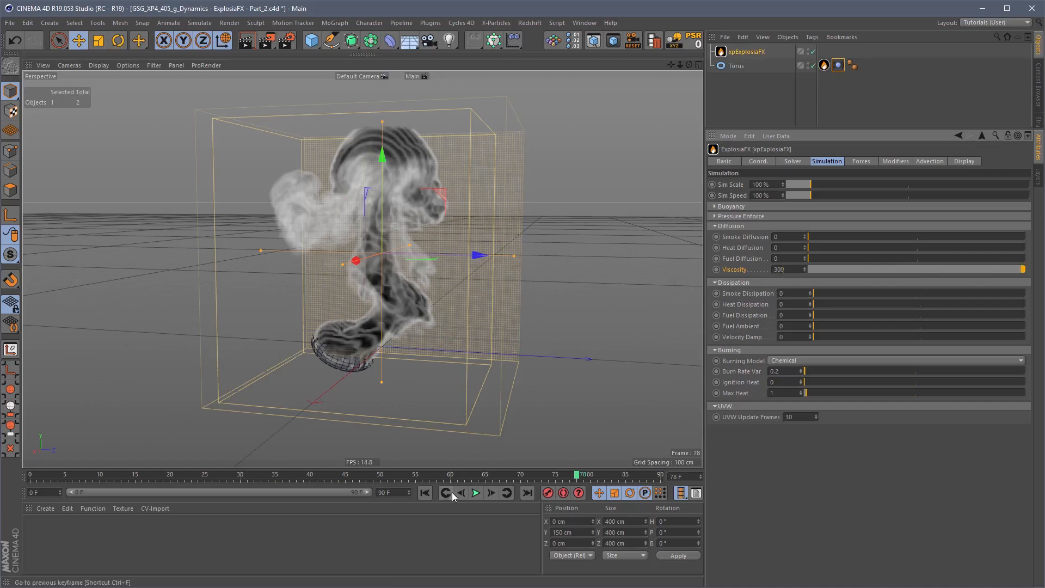
{"action": "left_click", "coordinate": [426, 493]}
{"action": "left_click", "coordinate": [475, 492]}
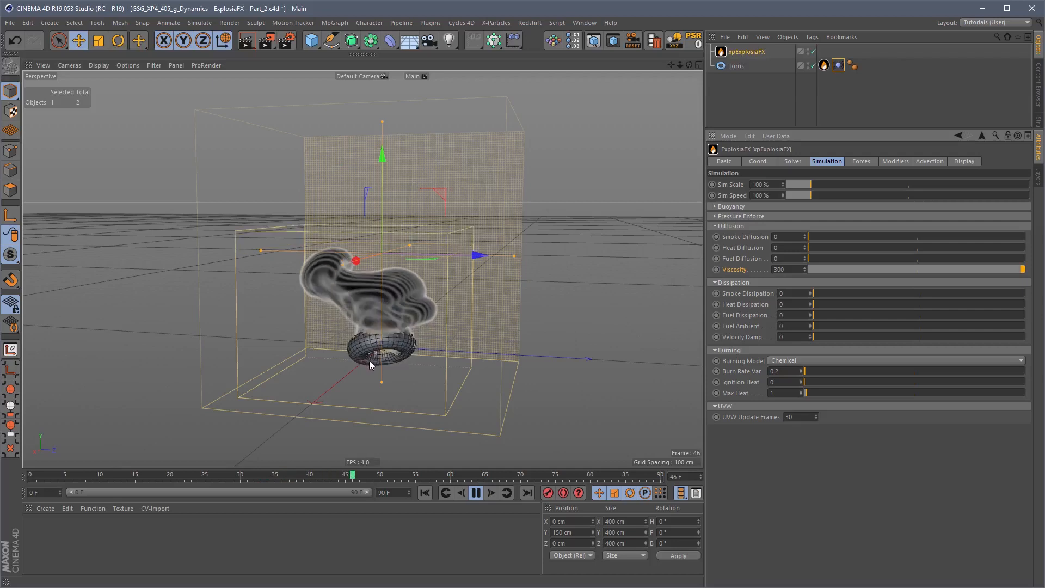
- Reset Viscosity to 0 during playback, pause the simulation, and collapse the Diffusion group
{"action": "right_click", "coordinate": [804, 270]}
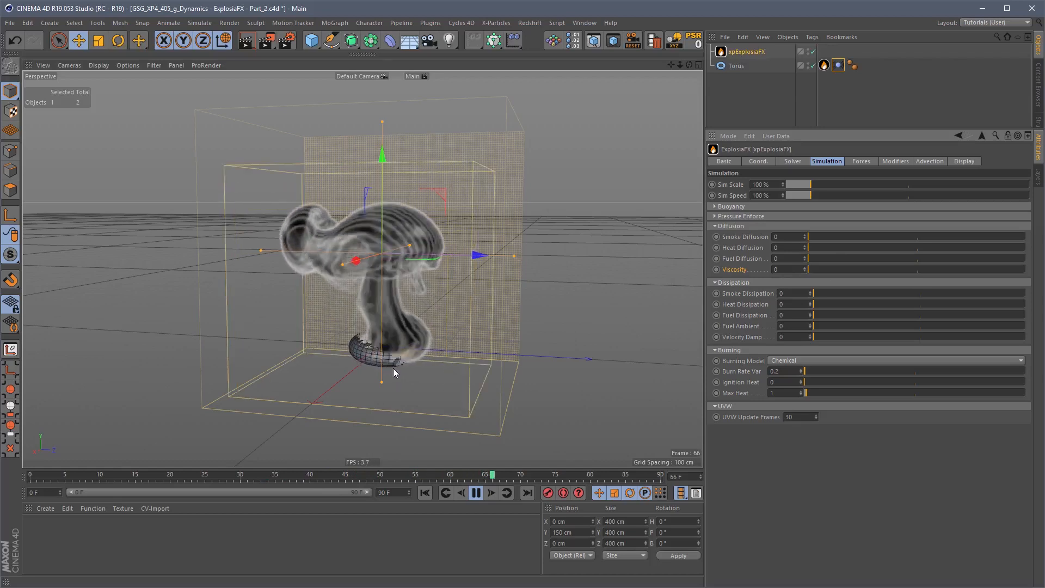
{"action": "left_click", "coordinate": [477, 493]}
{"action": "left_click", "coordinate": [731, 226]}
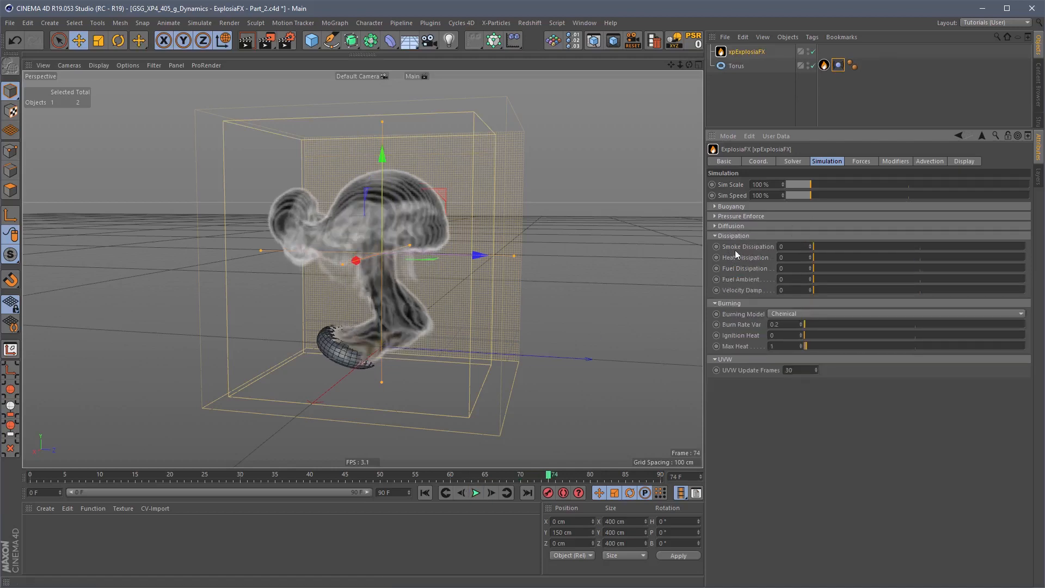
- Test Smoke Dissipation at 60 and at 1.7, playing the simulation from the first frame each time, and pause it
{"action": "left_click", "coordinate": [425, 493]}
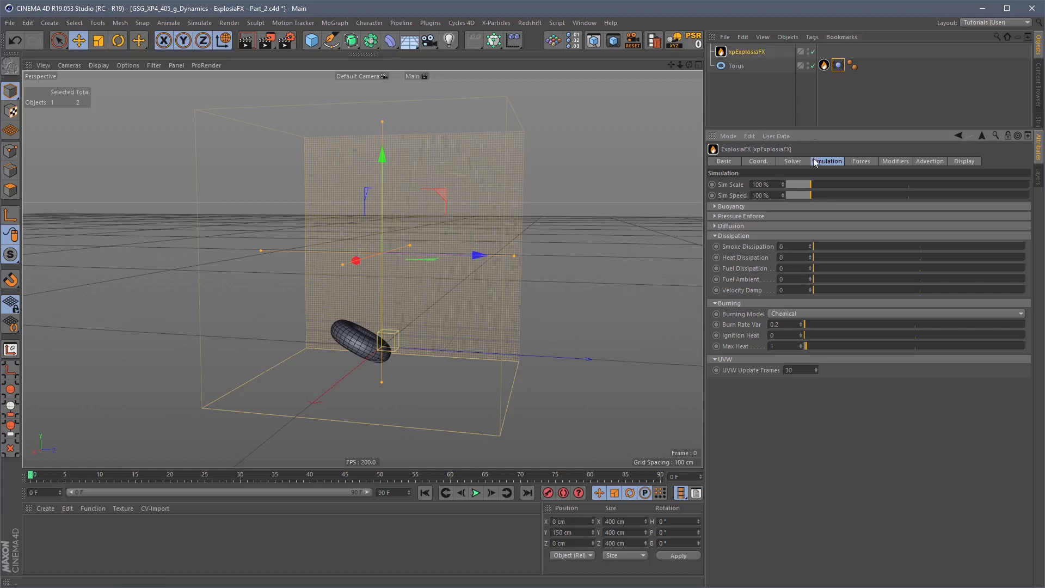
{"action": "left_click_drag", "start_coordinate": [820, 251], "coordinate": [942, 246]}
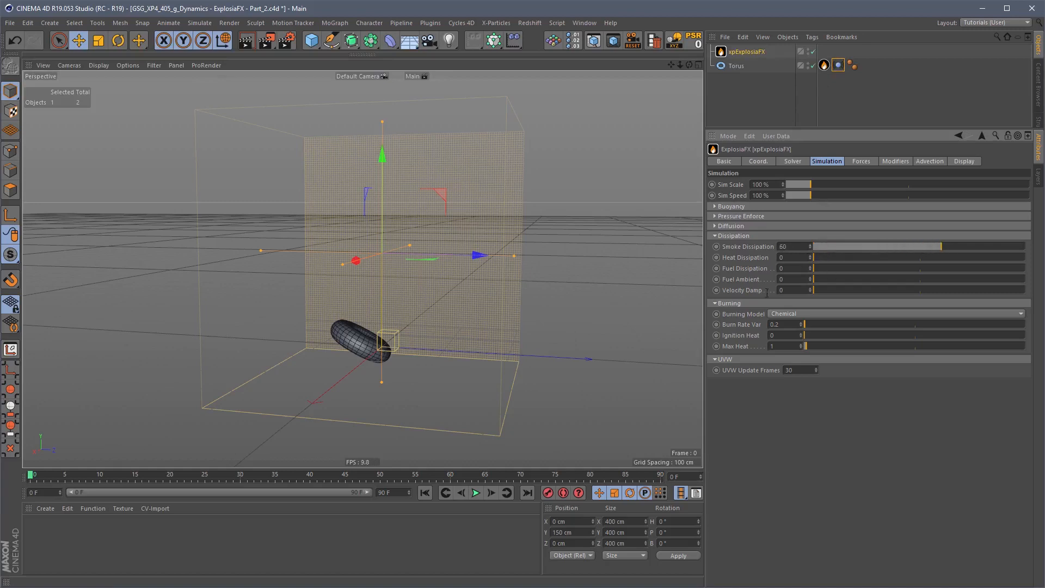
{"action": "left_click", "coordinate": [476, 493]}
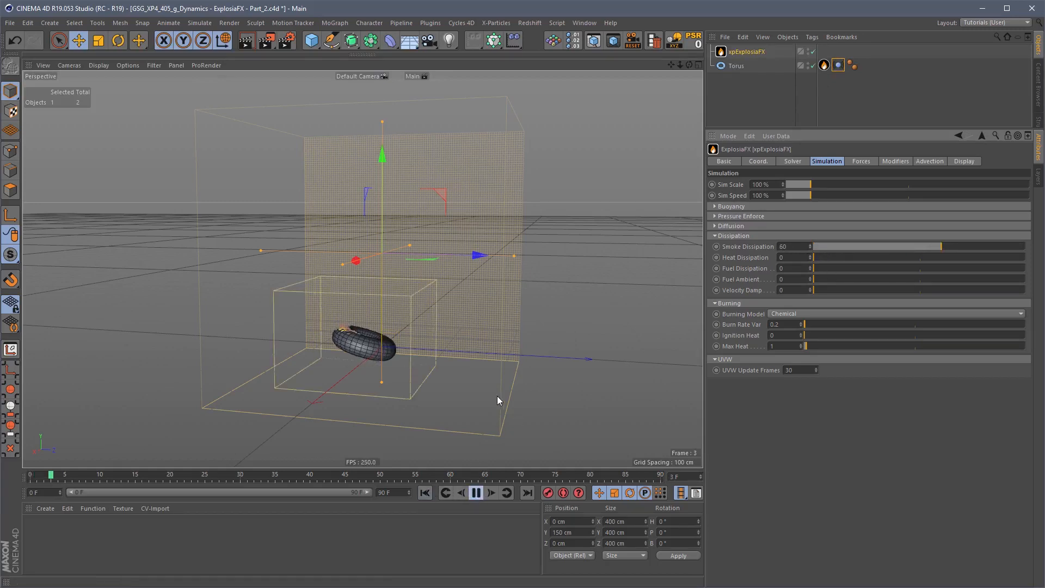
{"action": "left_click_drag", "start_coordinate": [875, 247], "coordinate": [816, 246]}
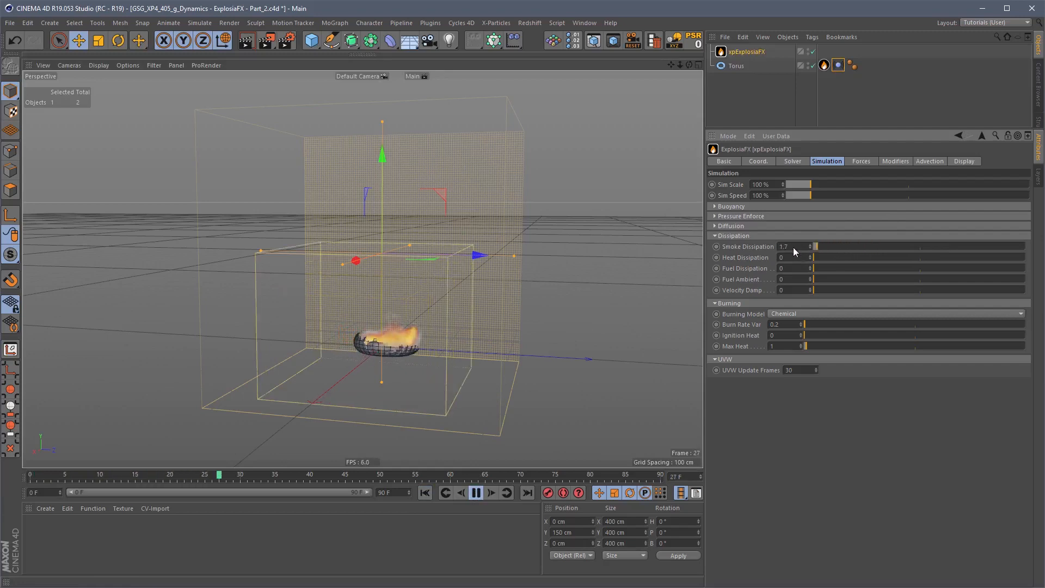
{"action": "left_click", "coordinate": [425, 493]}
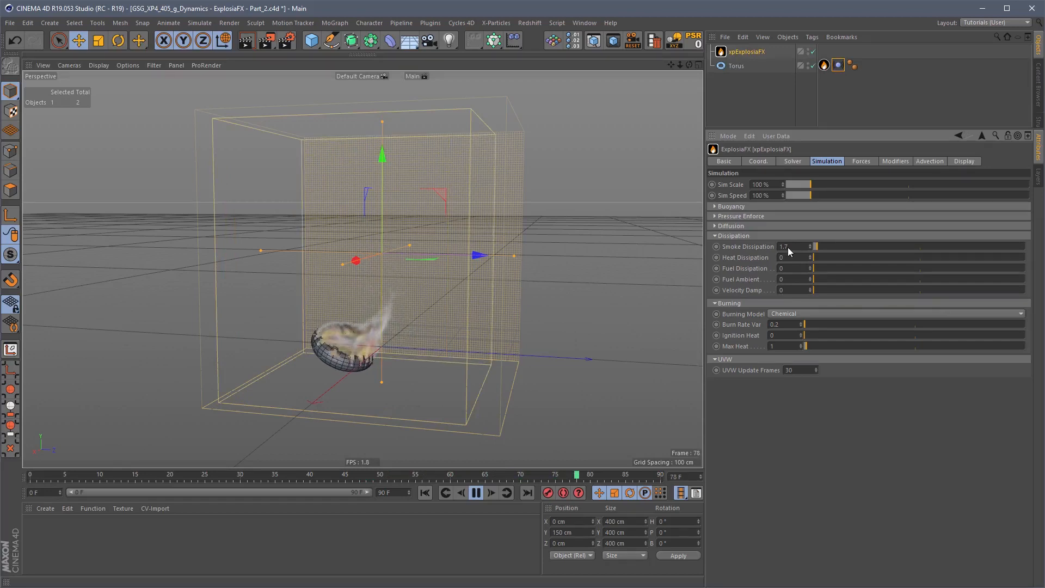
{"action": "left_click", "coordinate": [476, 493]}
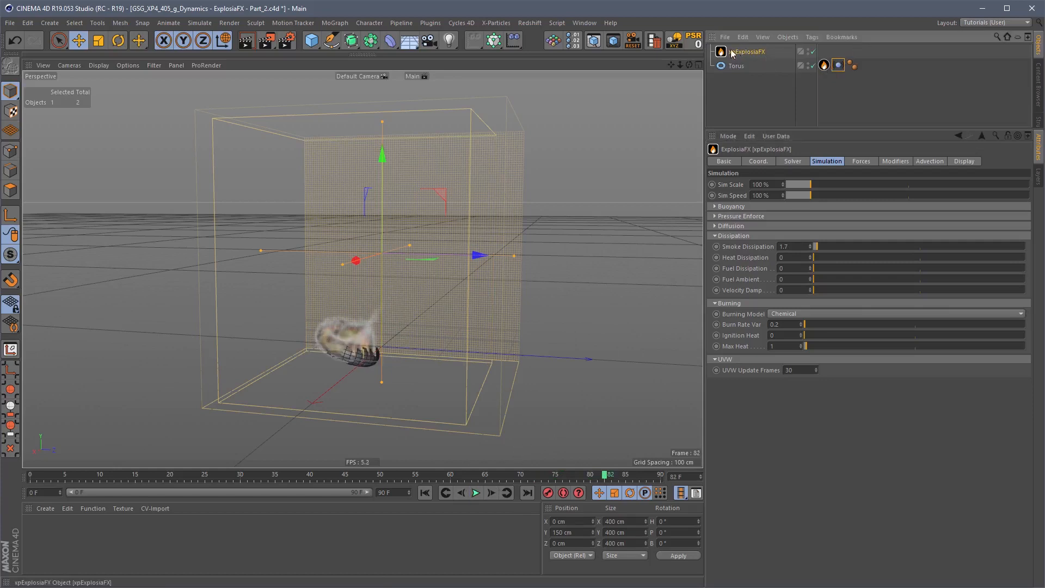
- Set Smoke Dissipation to 1 and replay the simulation from the first frame
{"action": "left_click", "coordinate": [790, 247]}
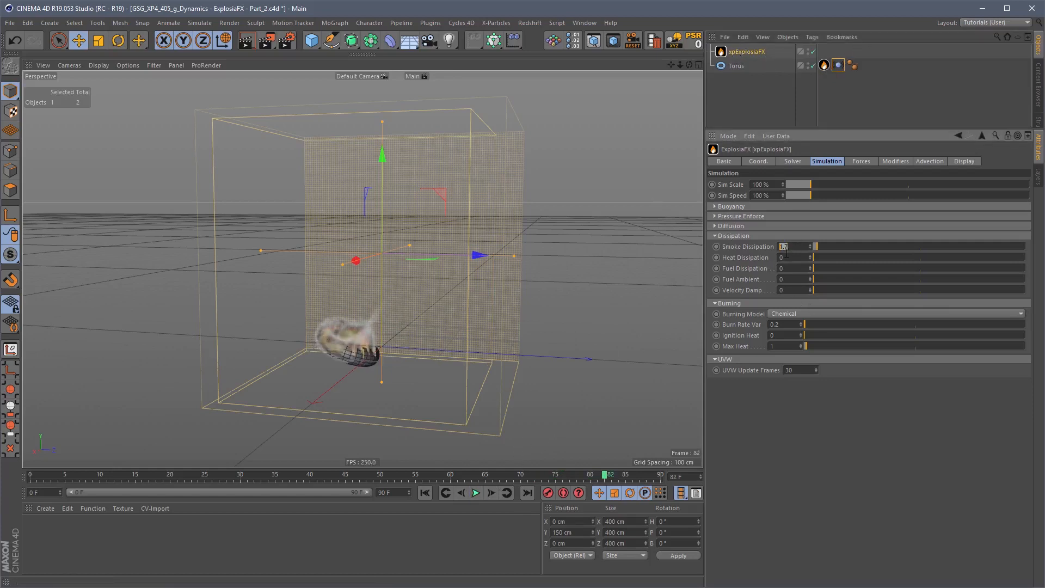
{"action": "left_click", "coordinate": [425, 492]}
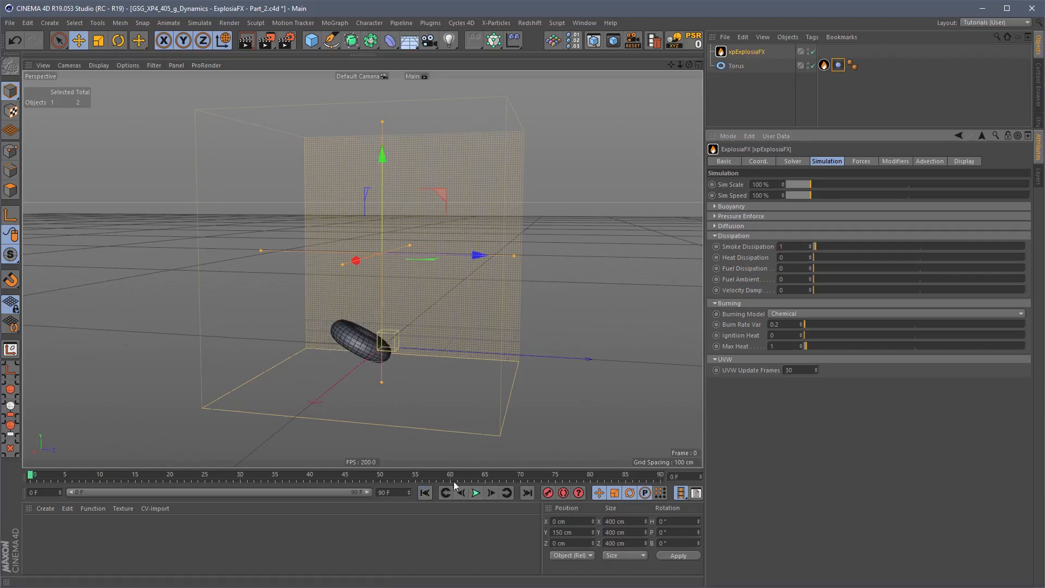
{"action": "left_click", "coordinate": [476, 493]}
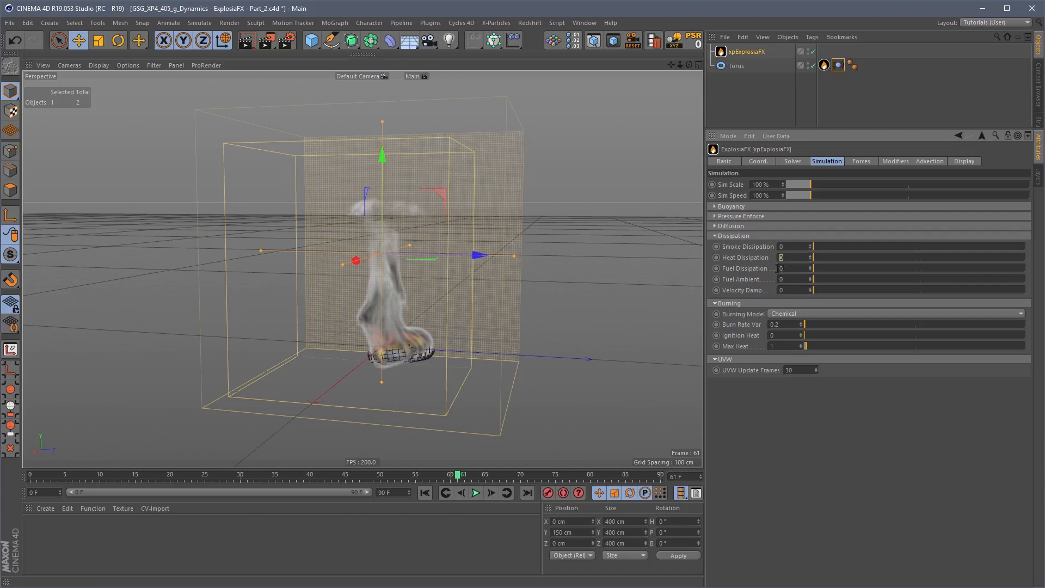
- Disable Smoke in the Solver settings, replay the simulation, and turn off Track Heat in the adaptive bounds
{"action": "left_click", "coordinate": [968, 162]}
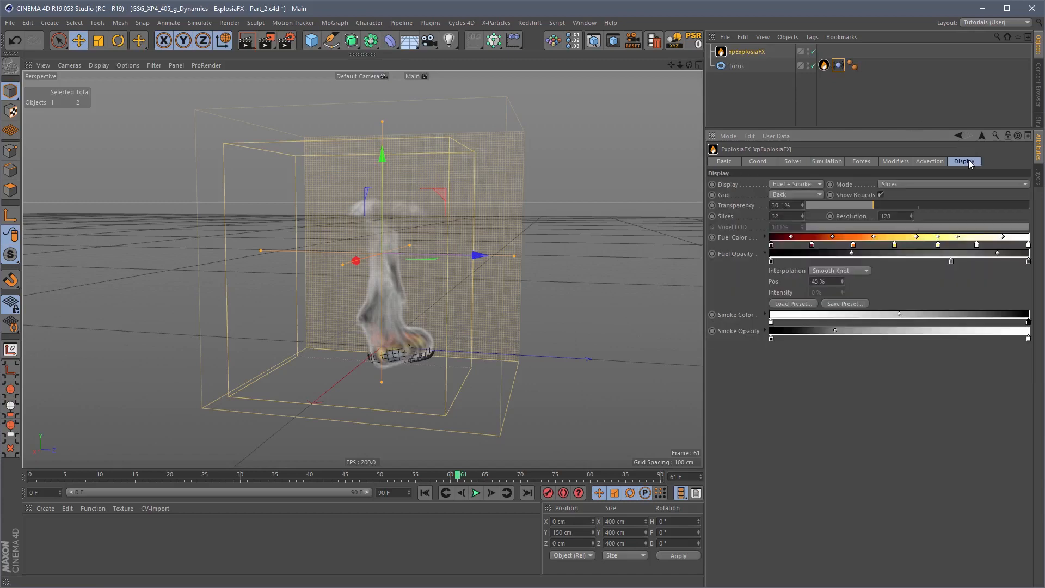
{"action": "left_click", "coordinate": [794, 163]}
{"action": "left_click", "coordinate": [742, 220]}
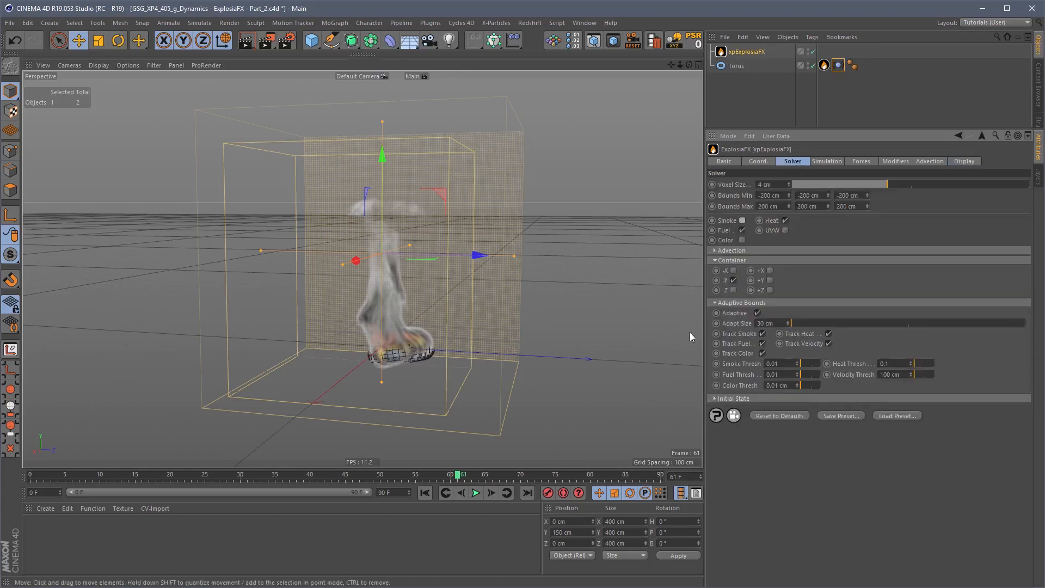
{"action": "left_click", "coordinate": [475, 493]}
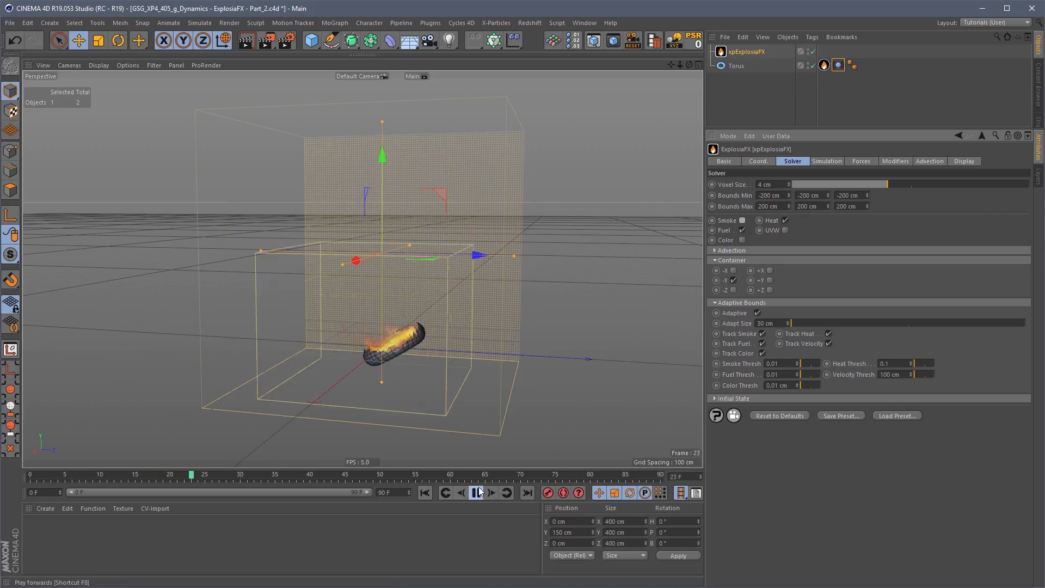
{"action": "left_click", "coordinate": [829, 334]}
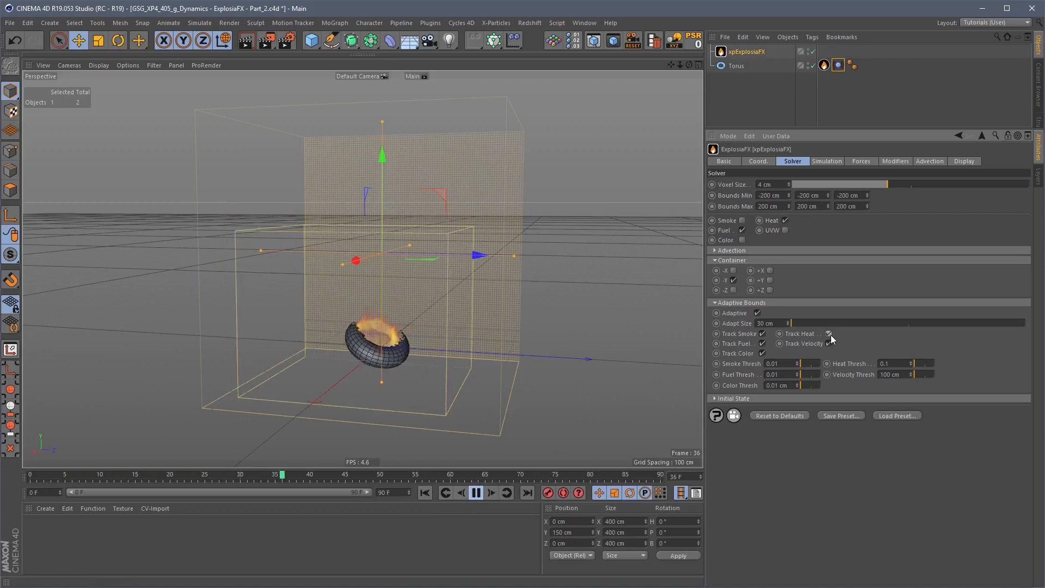
- Set Fuel to 300% in the torus's xpExplosiaFX Source tag and replay the simulation from the start
{"action": "left_click", "coordinate": [426, 493]}
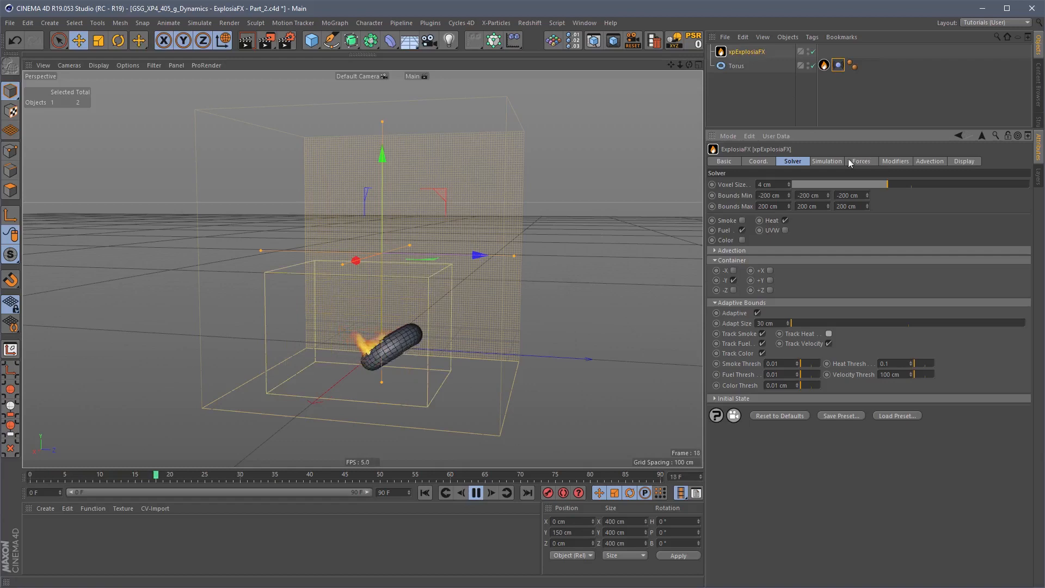
{"action": "left_click", "coordinate": [825, 66]}
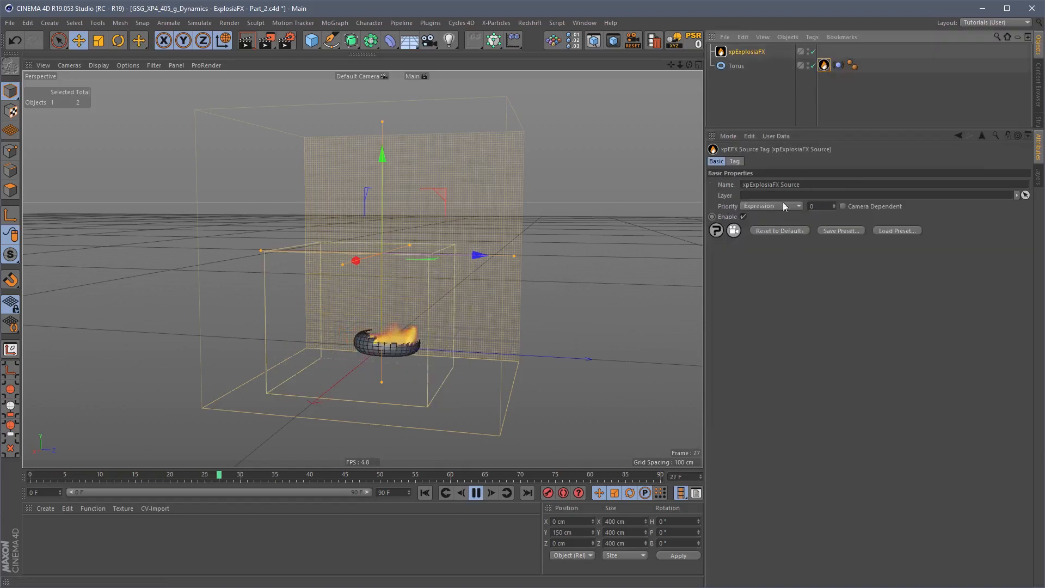
{"action": "left_click", "coordinate": [735, 162]}
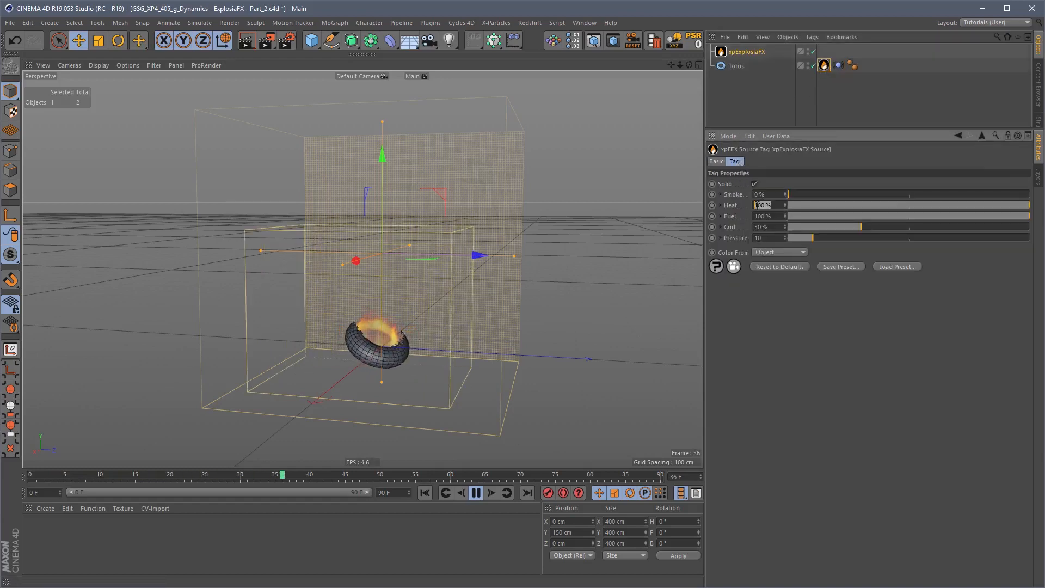
{"action": "key", "text": "Tab"}
{"action": "type", "text": "300"}
{"action": "key", "text": "Return"}
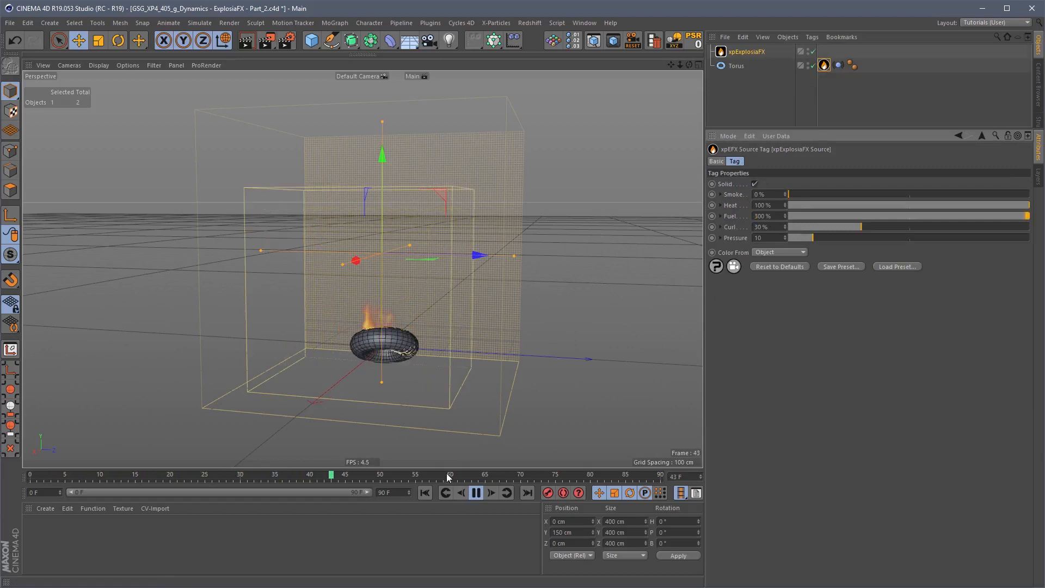
{"action": "left_click", "coordinate": [426, 492]}
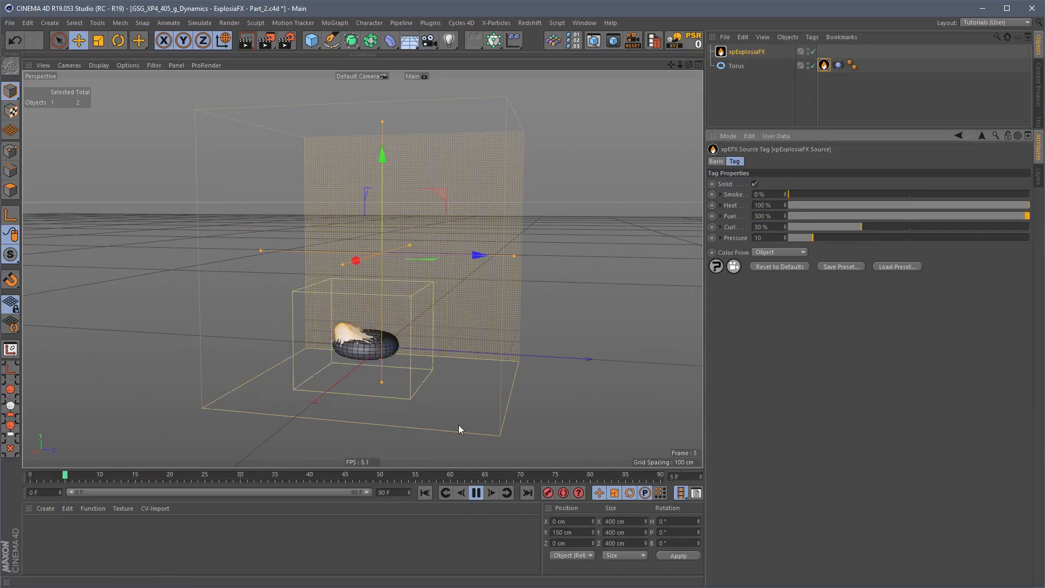
- Try Fuel Dissipation values of 100, about 2.9 and about 6.3 on xpExplosiaFX, and replay the simulation from the start
{"action": "left_click", "coordinate": [750, 51]}
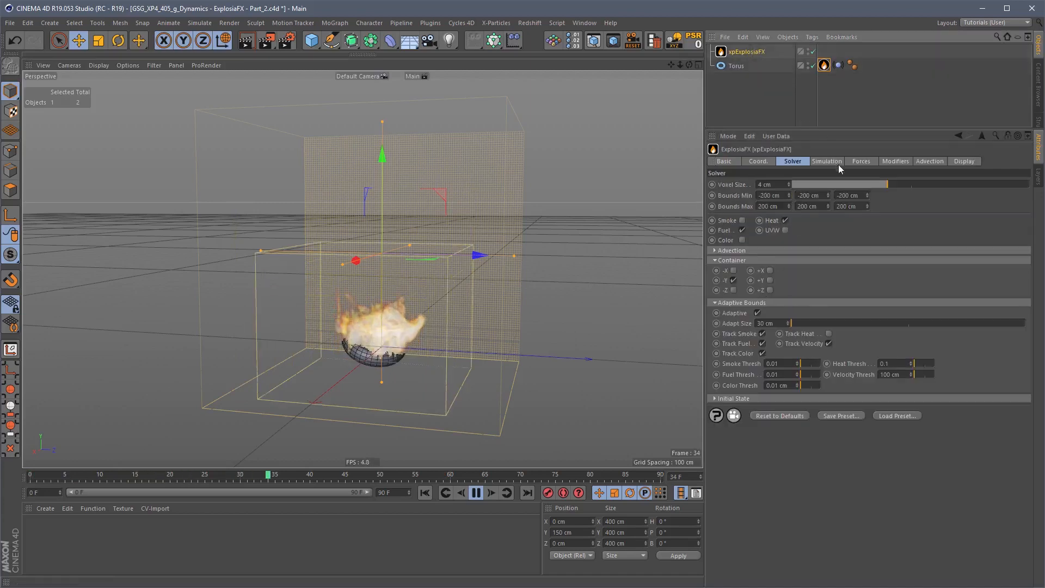
{"action": "left_click", "coordinate": [829, 162]}
{"action": "left_click_drag", "start_coordinate": [823, 269], "coordinate": [1026, 268]}
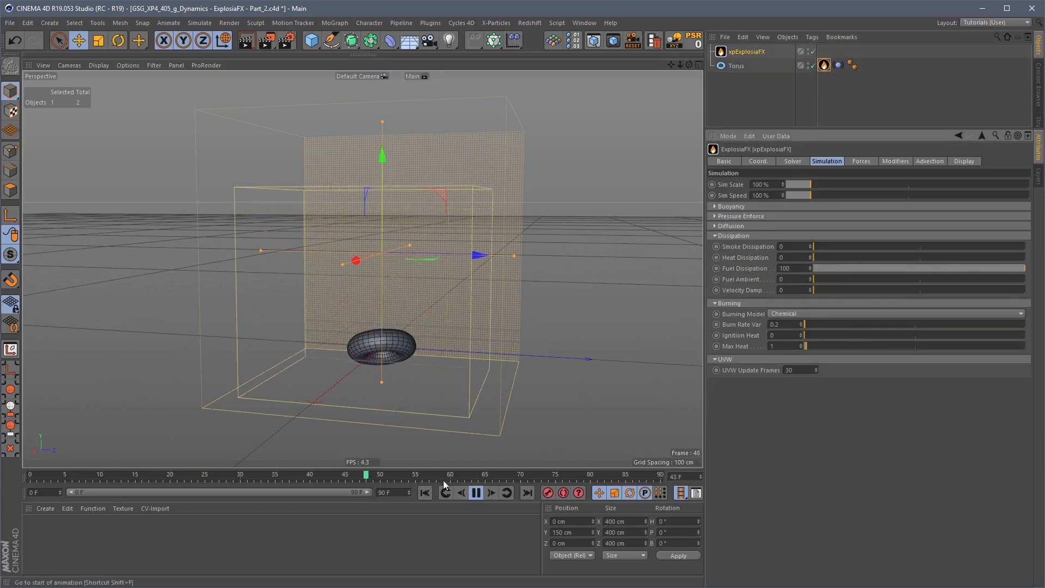
{"action": "left_click", "coordinate": [825, 269]}
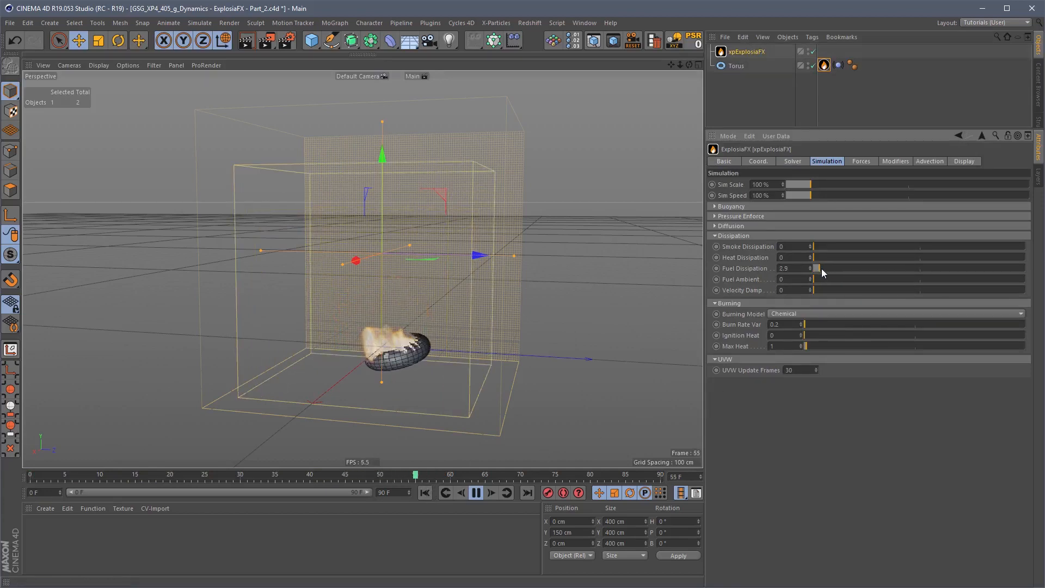
{"action": "left_click_drag", "start_coordinate": [821, 269], "coordinate": [828, 266]}
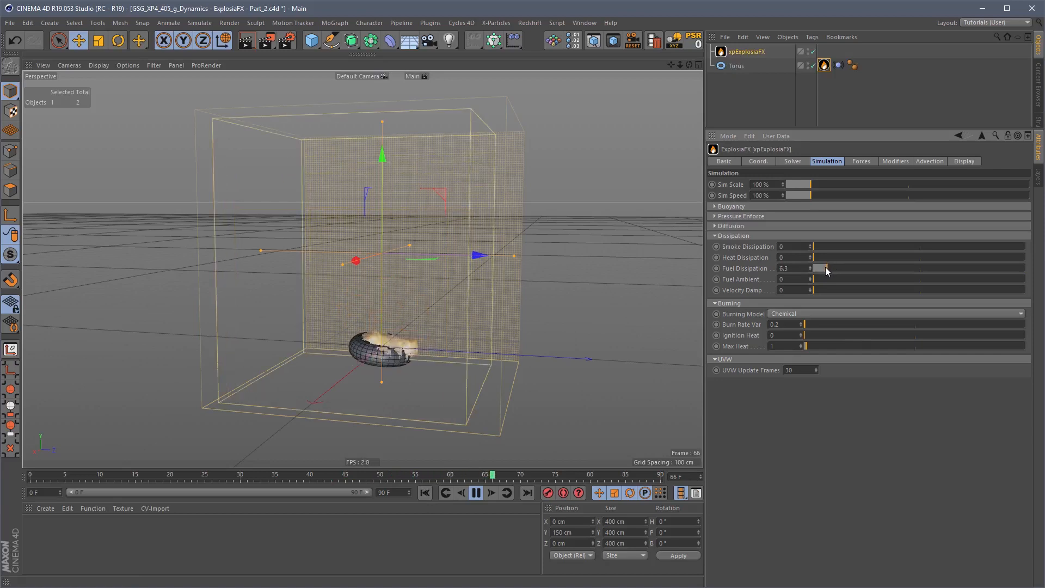
{"action": "left_click", "coordinate": [476, 493]}
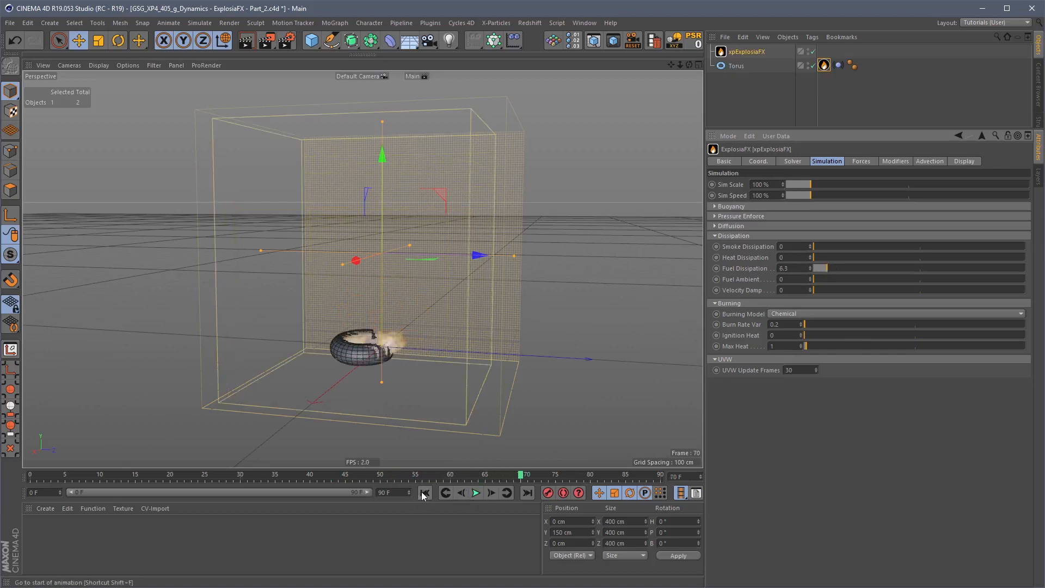
{"action": "left_click", "coordinate": [424, 493]}
{"action": "left_click", "coordinate": [475, 493]}
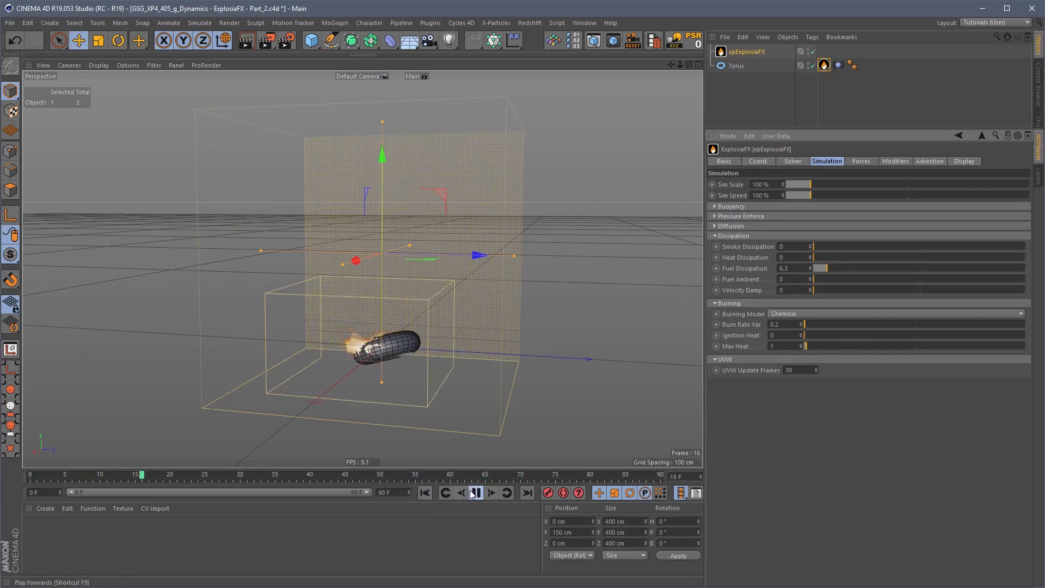
- Stop the playback, set Fuel Dissipation to 5 and replay the simulation from the first frame
{"action": "left_click", "coordinate": [476, 493]}
{"action": "double_click", "coordinate": [784, 268]}
{"action": "type", "text": "5"}
{"action": "key", "text": "Return"}
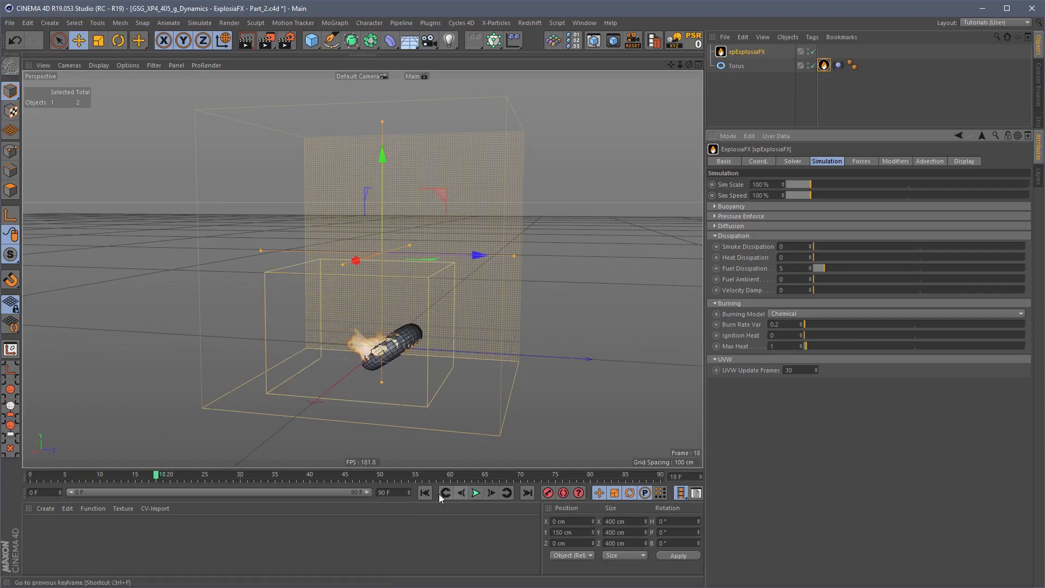
{"action": "left_click", "coordinate": [425, 493]}
{"action": "left_click", "coordinate": [476, 493]}
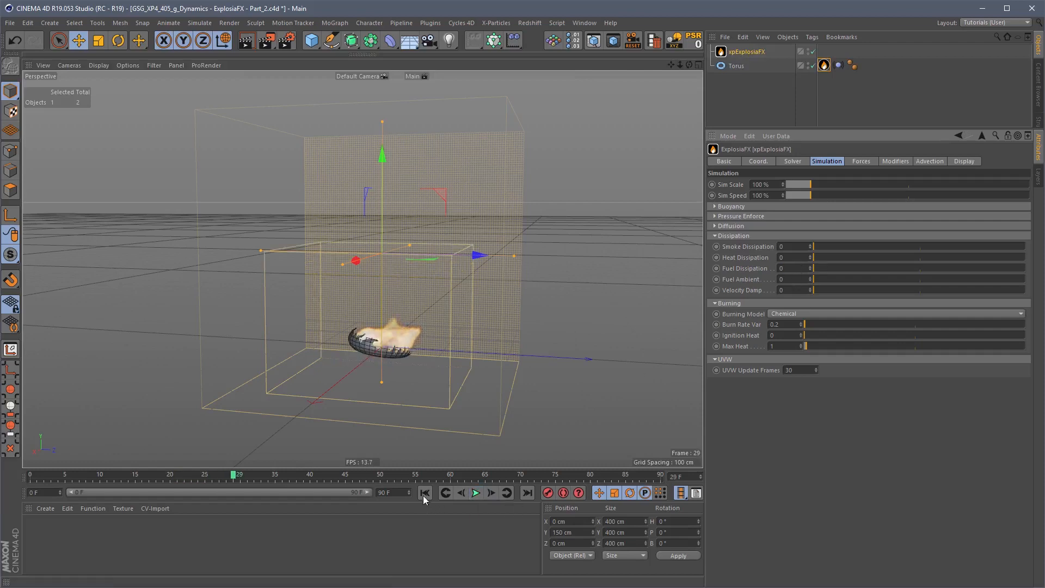
- Watch the fire simulation from the first frame with Fuel Dissipation at 0 and stop the playback
{"action": "left_click", "coordinate": [424, 493]}
{"action": "left_click", "coordinate": [480, 493]}
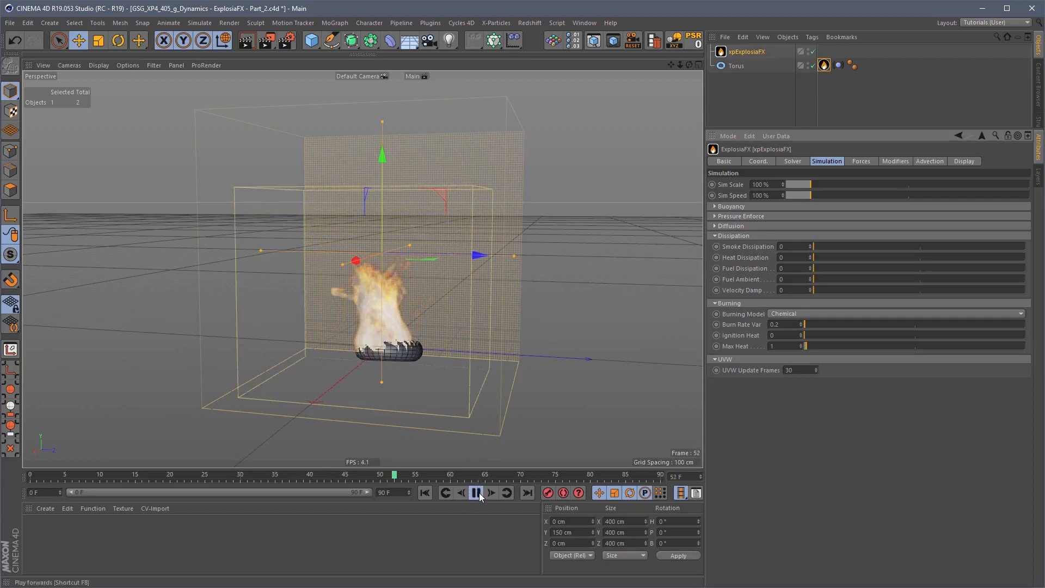
{"action": "left_click", "coordinate": [477, 493]}
- Set Fuel Diffusion to about 27.1 and Fuel Dissipation to 0.4, and replay the simulation from the start
{"action": "left_click", "coordinate": [731, 226]}
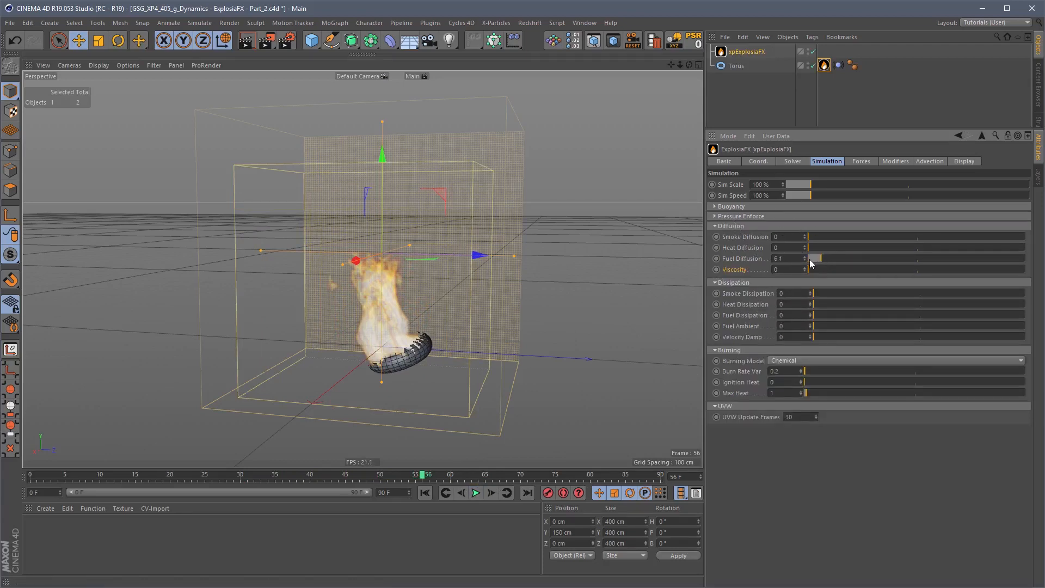
{"action": "left_click_drag", "start_coordinate": [831, 262], "coordinate": [867, 259]}
{"action": "left_click", "coordinate": [810, 314]}
{"action": "left_click", "coordinate": [425, 493]}
{"action": "left_click", "coordinate": [475, 493]}
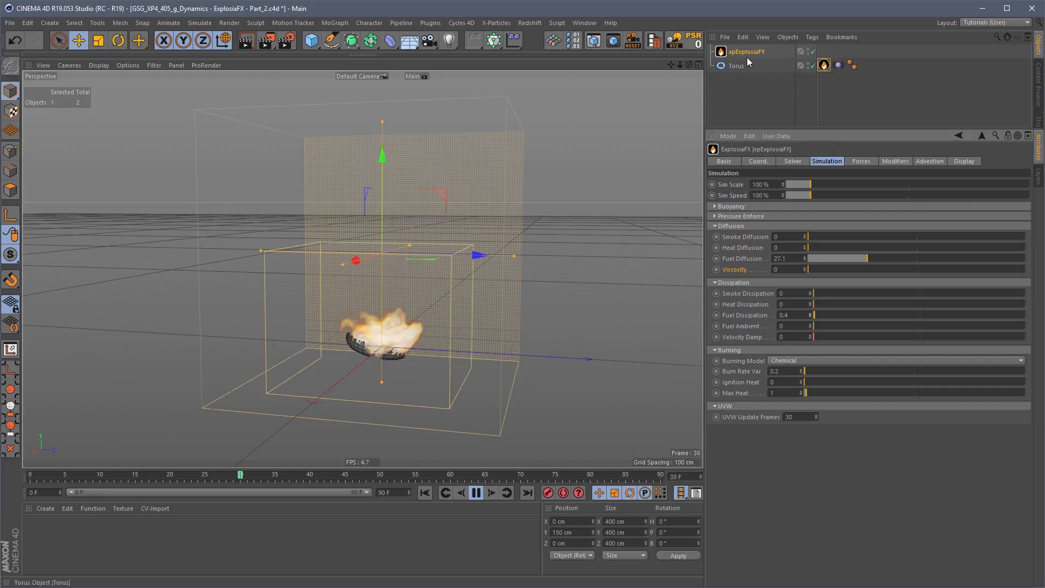
- Raise Fuel Diffusion to about 76.2 while the simulation runs, and stop the playback
{"action": "left_click", "coordinate": [951, 258]}
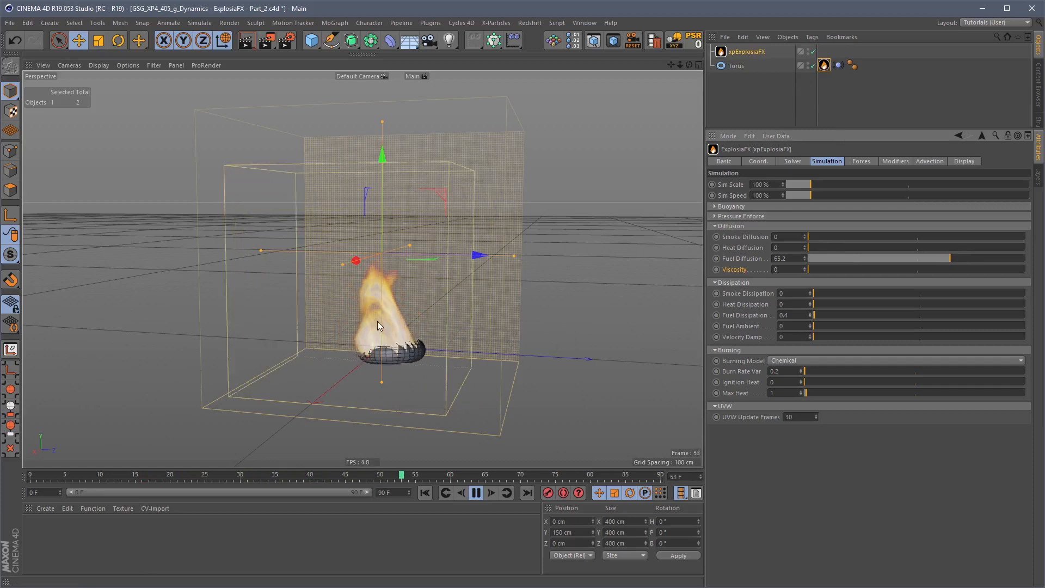
{"action": "left_click", "coordinate": [975, 258]}
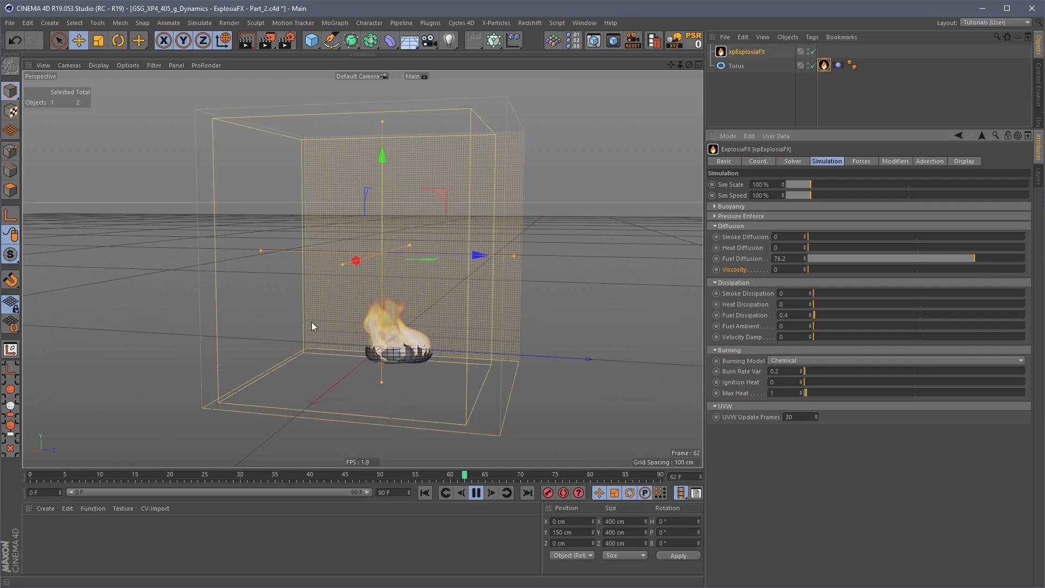
{"action": "left_click", "coordinate": [477, 493]}
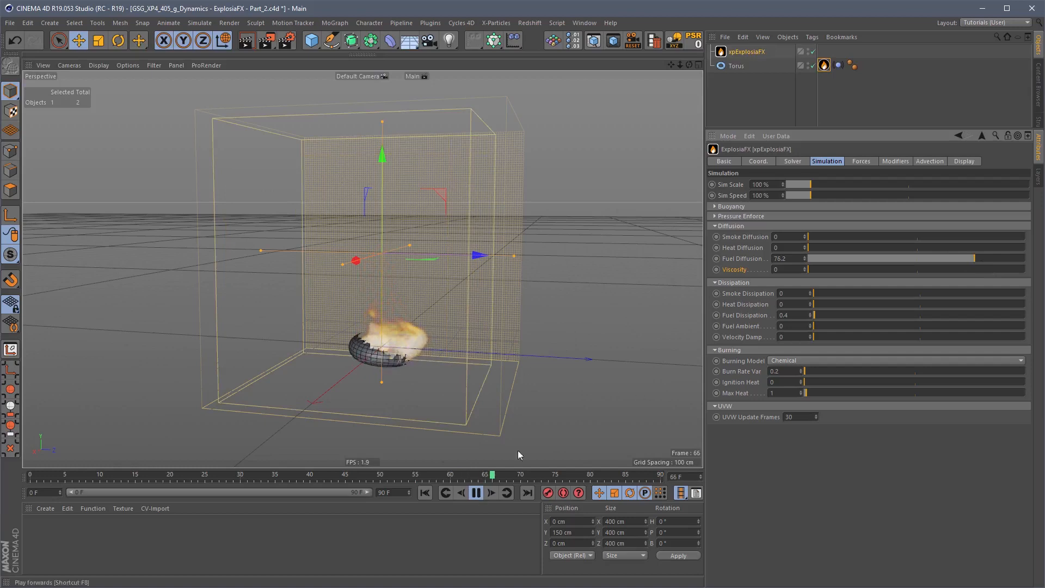
- Disable the torus's Vibrate tag, return to the xpExplosiaFX settings and replay the simulation from the start
{"action": "left_click", "coordinate": [838, 65]}
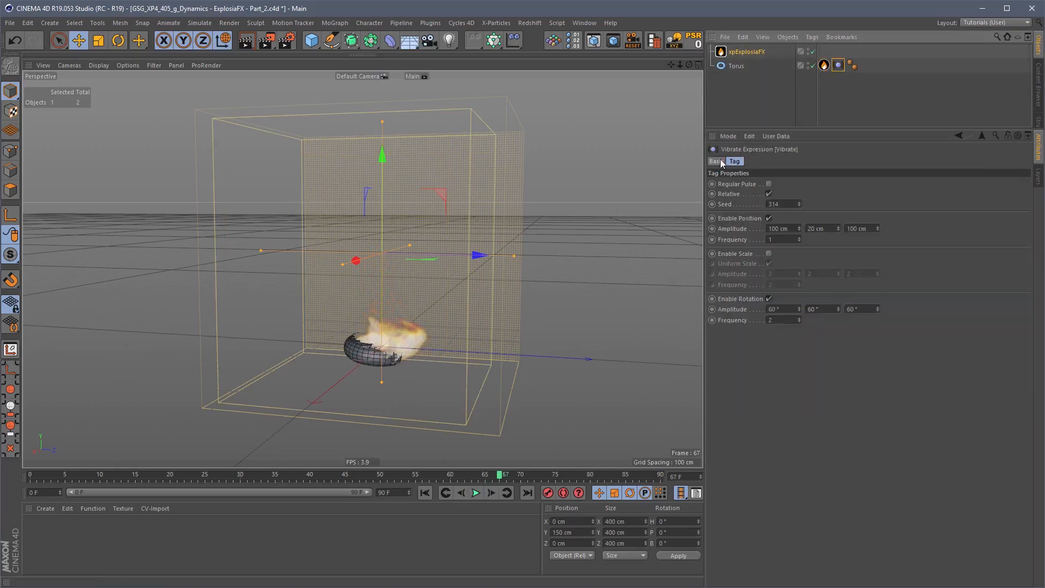
{"action": "left_click", "coordinate": [747, 52]}
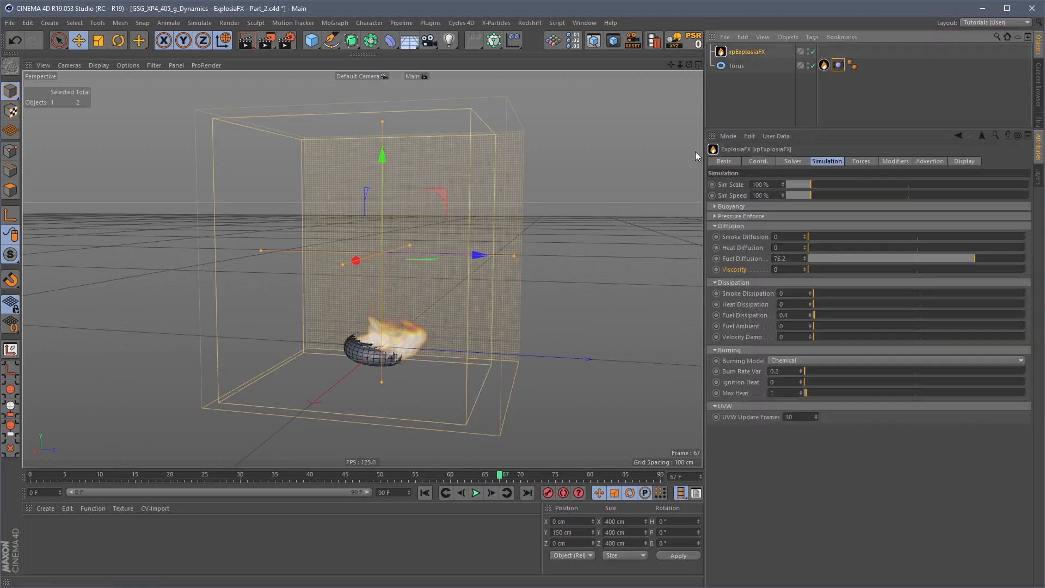
{"action": "left_click", "coordinate": [424, 493]}
{"action": "left_click", "coordinate": [475, 493]}
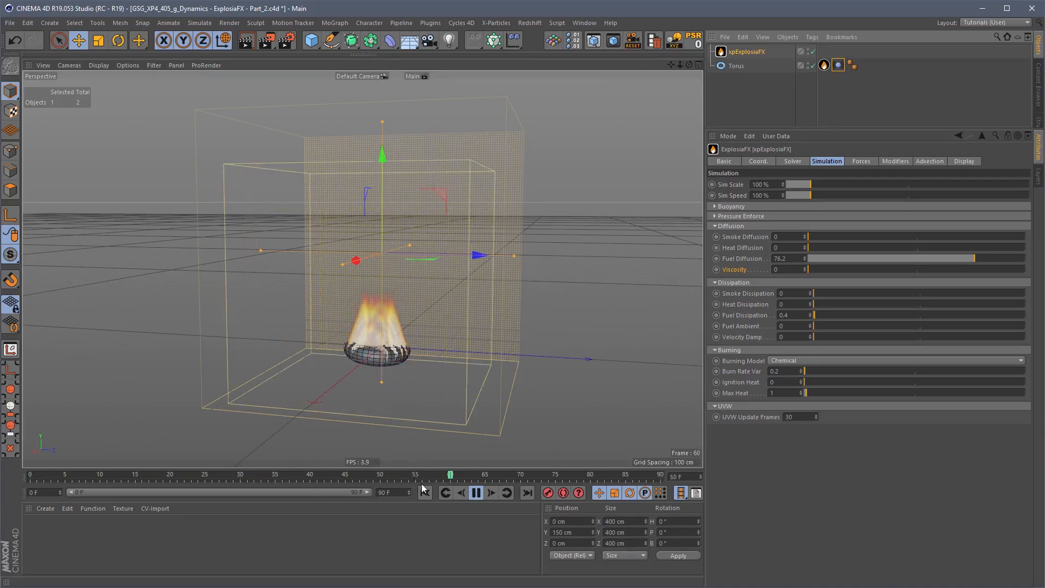
- Set Fuel Dissipation and the burn rate variation to 0.1 each, and restart the simulation from the first frame
{"action": "left_click", "coordinate": [790, 315]}
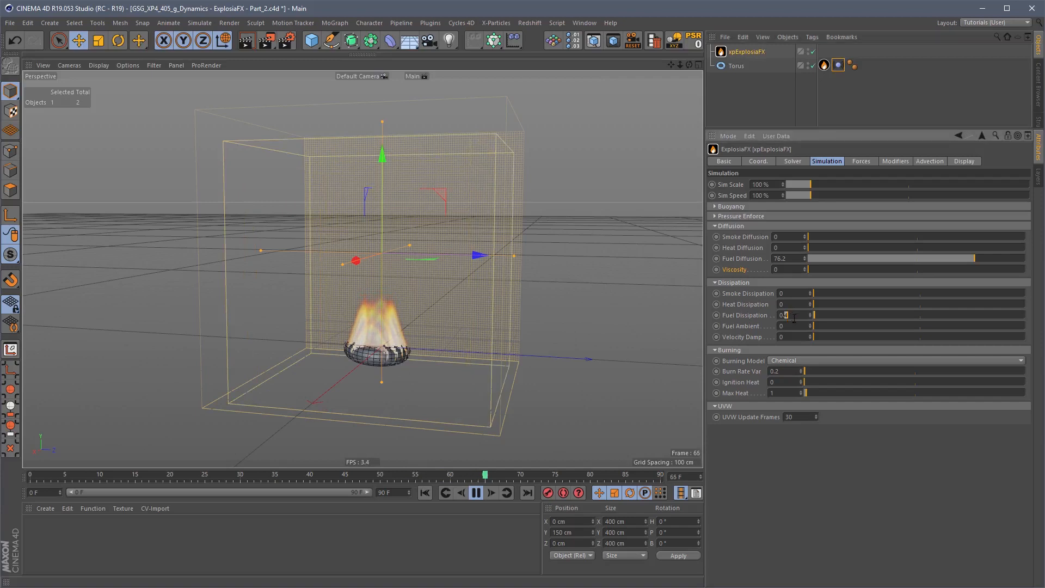
{"action": "type", "text": "1"}
{"action": "key", "text": "Return"}
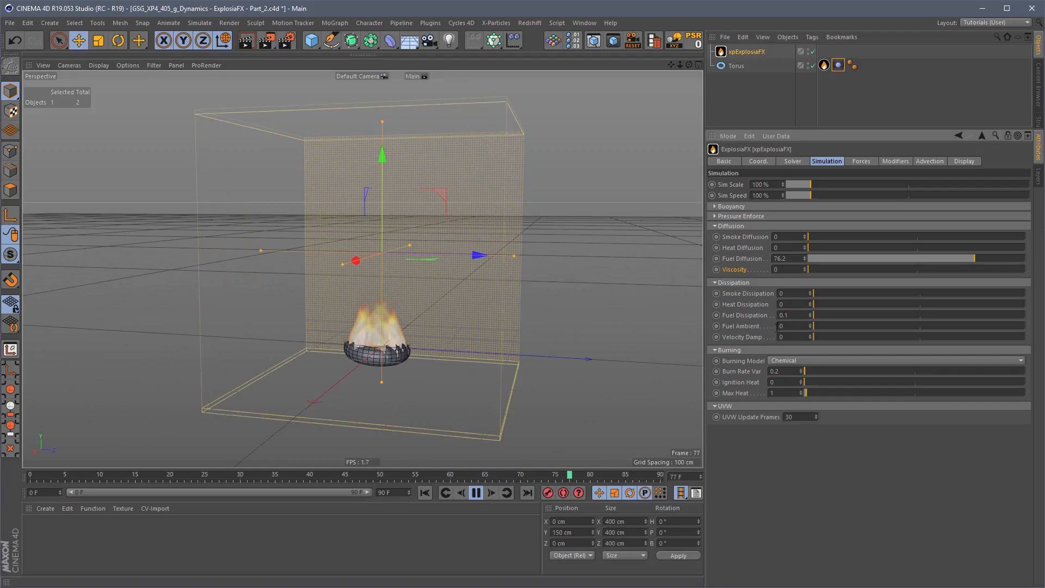
{"action": "left_click", "coordinate": [790, 371]}
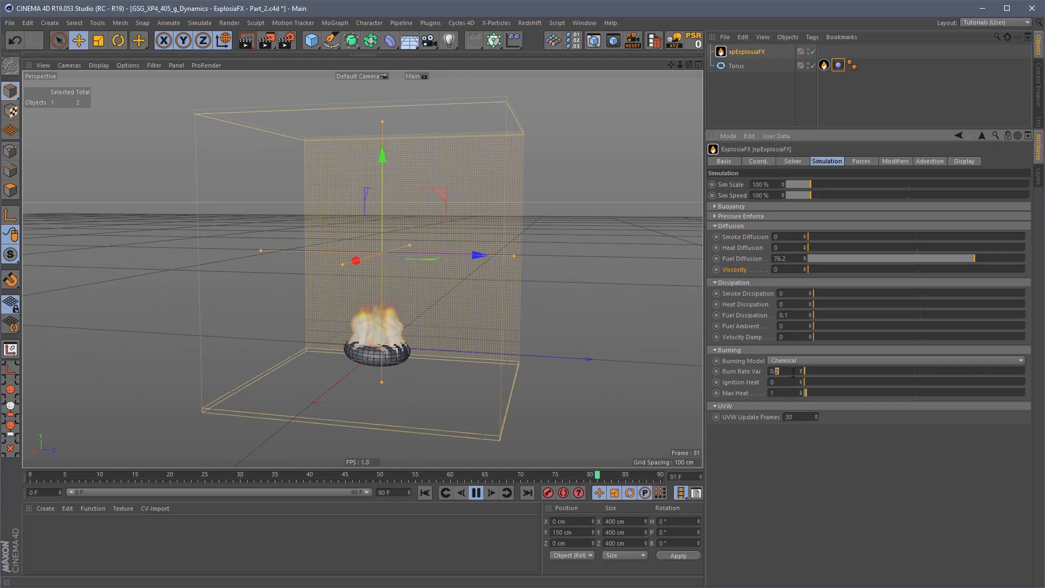
{"action": "type", "text": "1"}
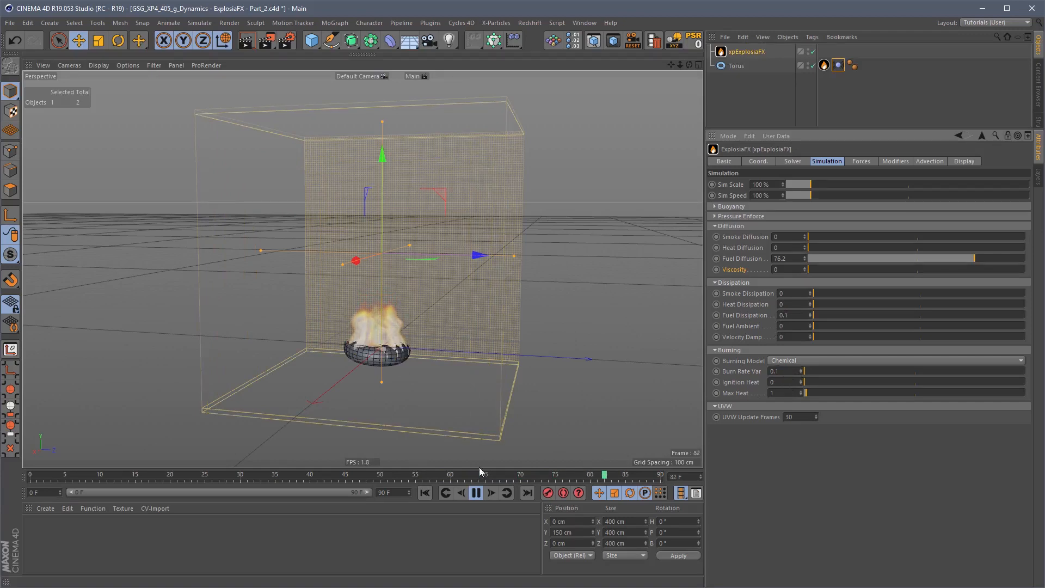
{"action": "left_click", "coordinate": [425, 493]}
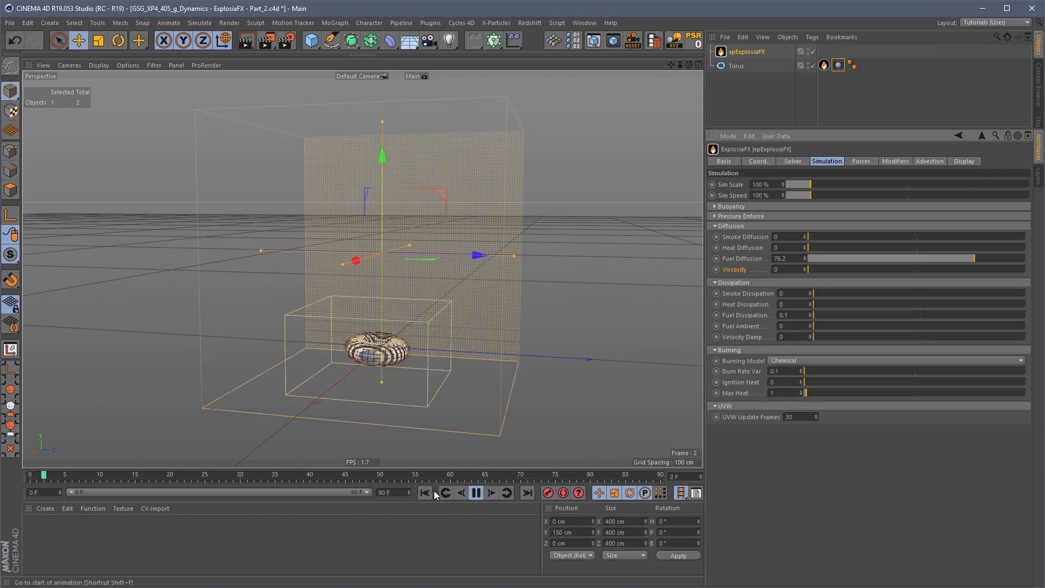
- Set the burn rate variation to 0.2 and Fuel Dissipation to 0, and return the simulation to the start
{"action": "double_click", "coordinate": [774, 371]}
{"action": "type", "text": "0.2"}
{"action": "double_click", "coordinate": [786, 315]}
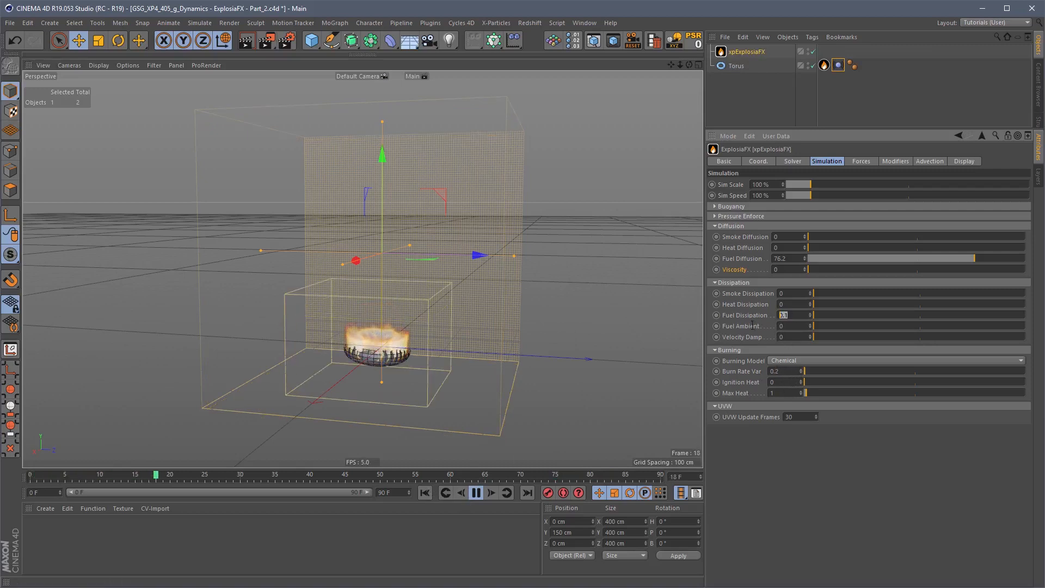
{"action": "type", "text": "0"}
{"action": "key", "text": "Return"}
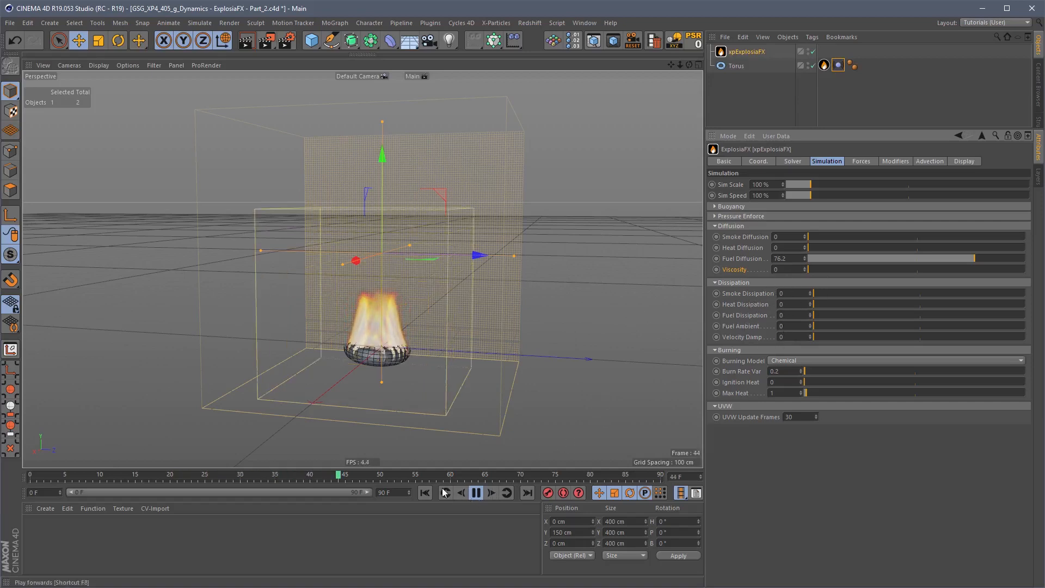
{"action": "left_click", "coordinate": [426, 493]}
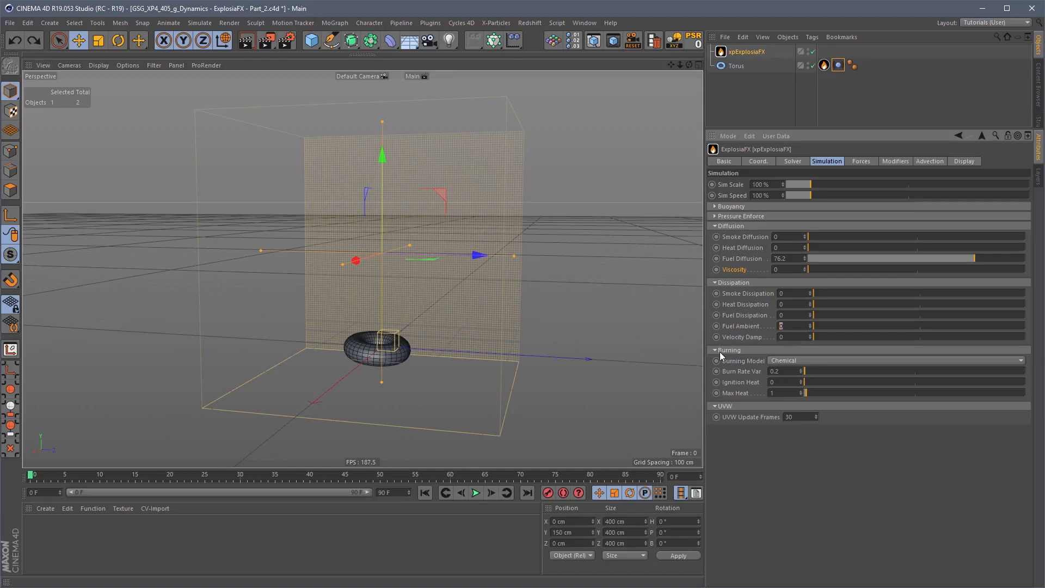
- Try Fuel Dissipation 10 with Fuel Ambient 3, play the simulation, and stop and rewind it
{"action": "double_click", "coordinate": [783, 314]}
{"action": "type", "text": "10"}
{"action": "key", "text": "Return"}
{"action": "type", "text": "1"}
{"action": "key", "text": "Return"}
{"action": "type", "text": "3"}
{"action": "key", "text": "Return"}
{"action": "left_click", "coordinate": [477, 494]}
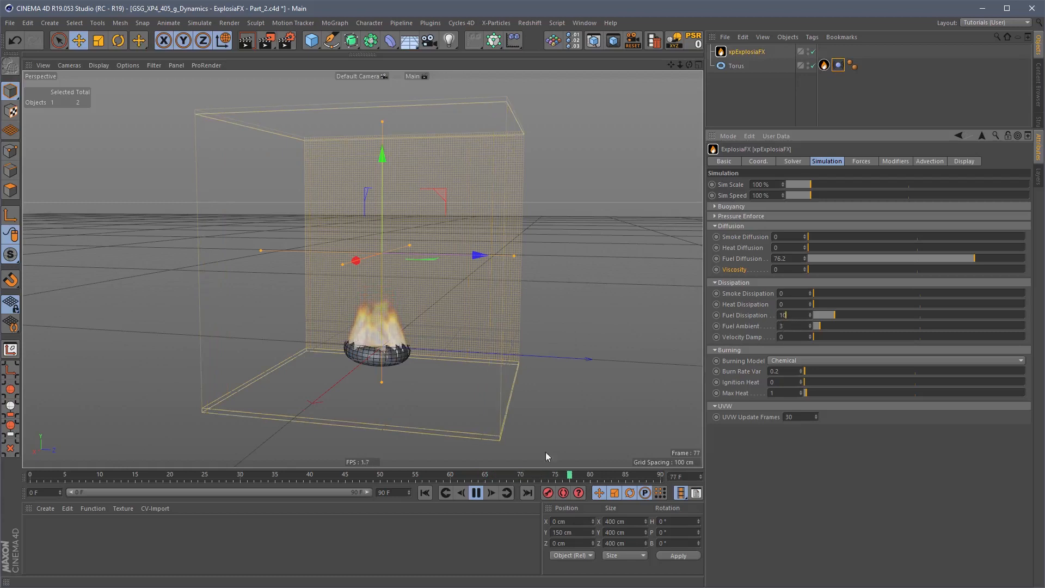
{"action": "left_click", "coordinate": [477, 493]}
{"action": "left_click", "coordinate": [425, 493]}
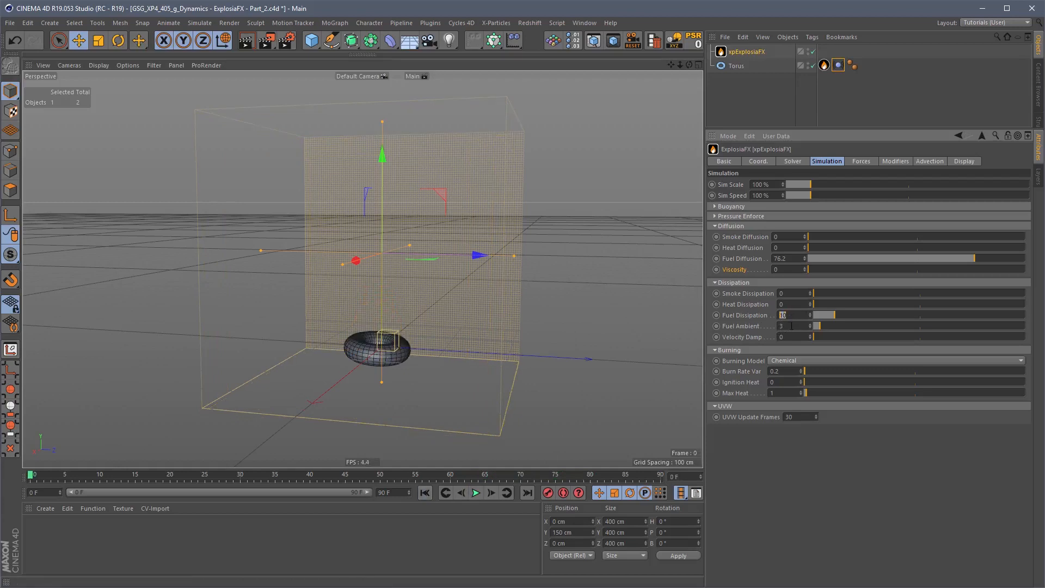
- Set Fuel Dissipation and Fuel Ambient to 0, set Velocity Damp to 10, and play the simulation
{"action": "type", "text": "0"}
{"action": "key", "text": "Tab"}
{"action": "type", "text": "10"}
{"action": "key", "text": "Return"}
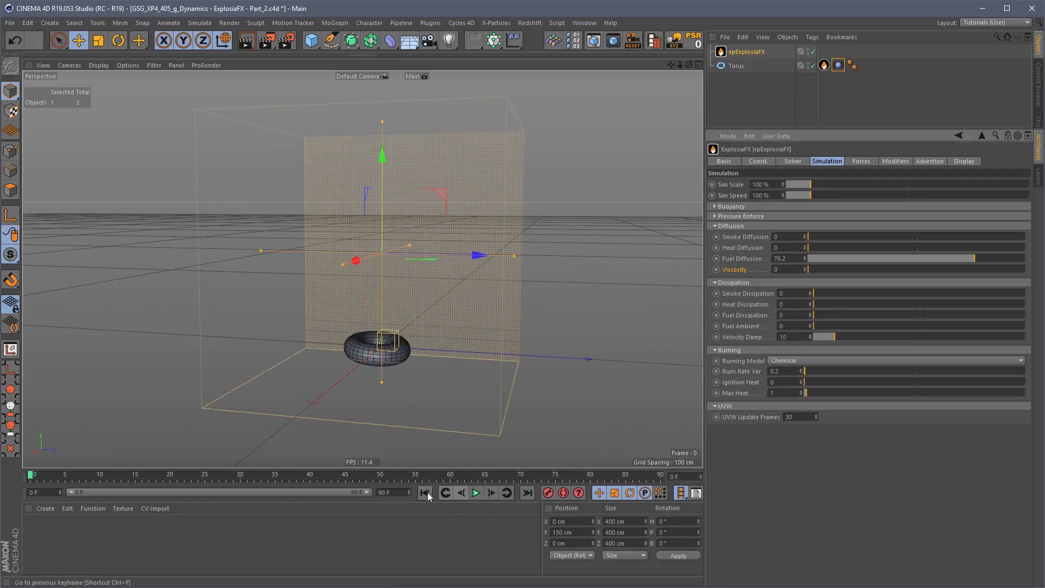
{"action": "left_click", "coordinate": [477, 494]}
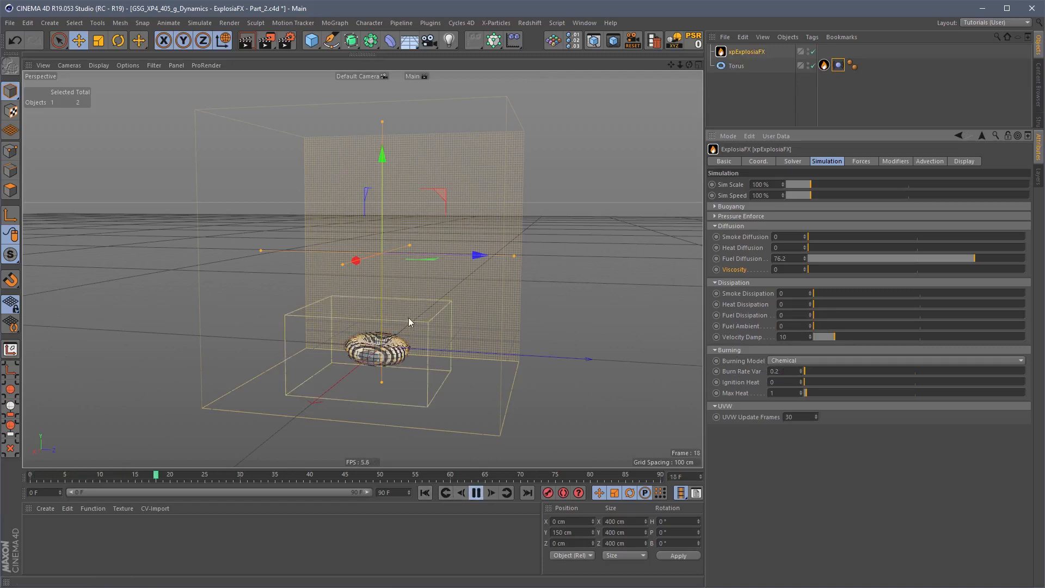
- Set Velocity Damp to 2 and replay the simulation from the first frame
{"action": "type", "text": "2"}
{"action": "key", "text": "Return"}
{"action": "left_click", "coordinate": [424, 492]}
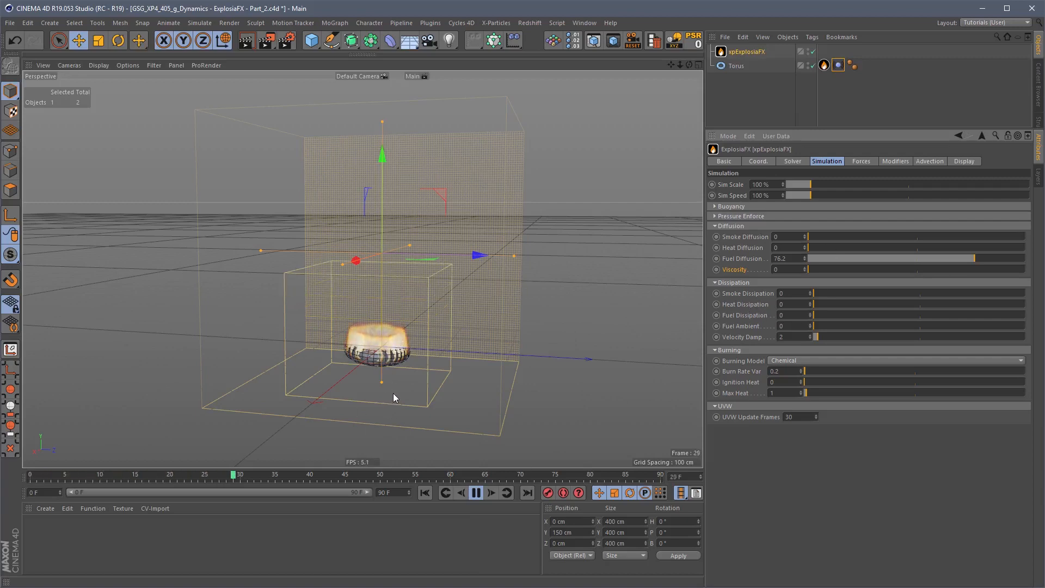
- Set Velocity Damp to 0, then stop the simulation and rewind it to the first frame
{"action": "double_click", "coordinate": [789, 337]}
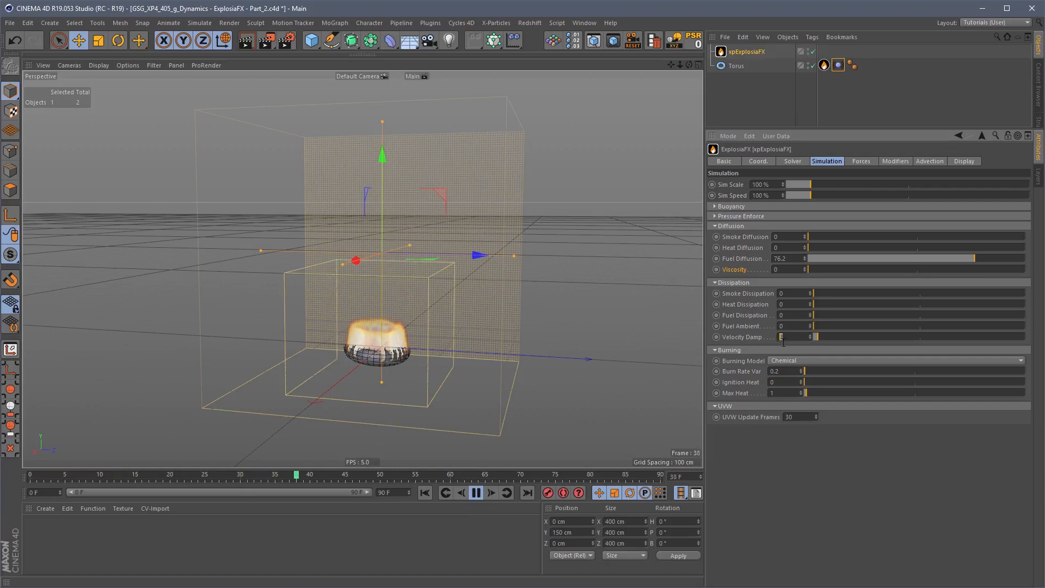
{"action": "type", "text": "0"}
{"action": "key", "text": "Return"}
{"action": "left_click", "coordinate": [476, 493]}
{"action": "left_click", "coordinate": [426, 493]}
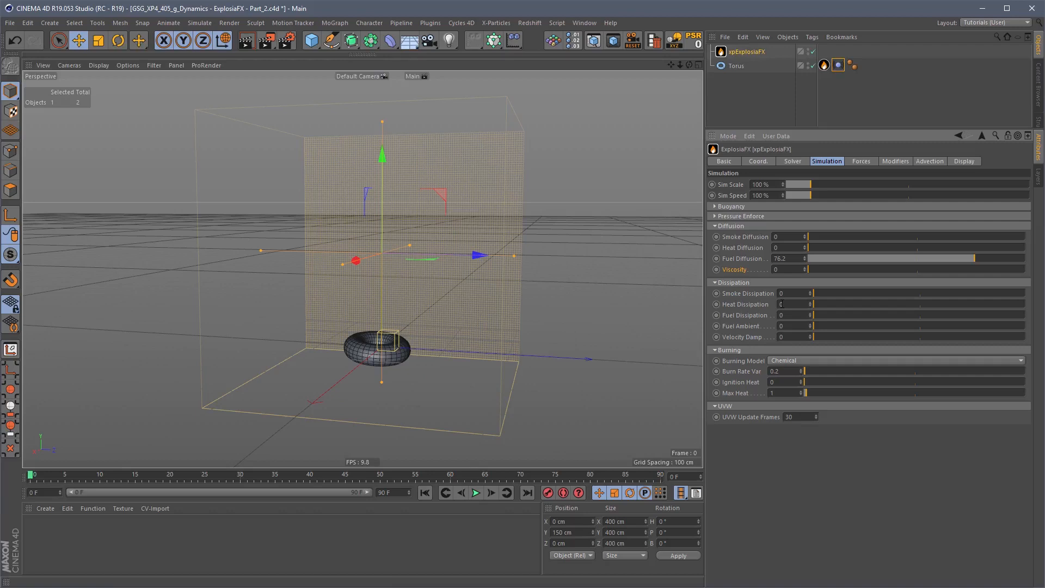
- Collapse the Diffusion and Dissipation settings and examine the Burning Model options, keeping Chemical selected
{"action": "left_click", "coordinate": [776, 259]}
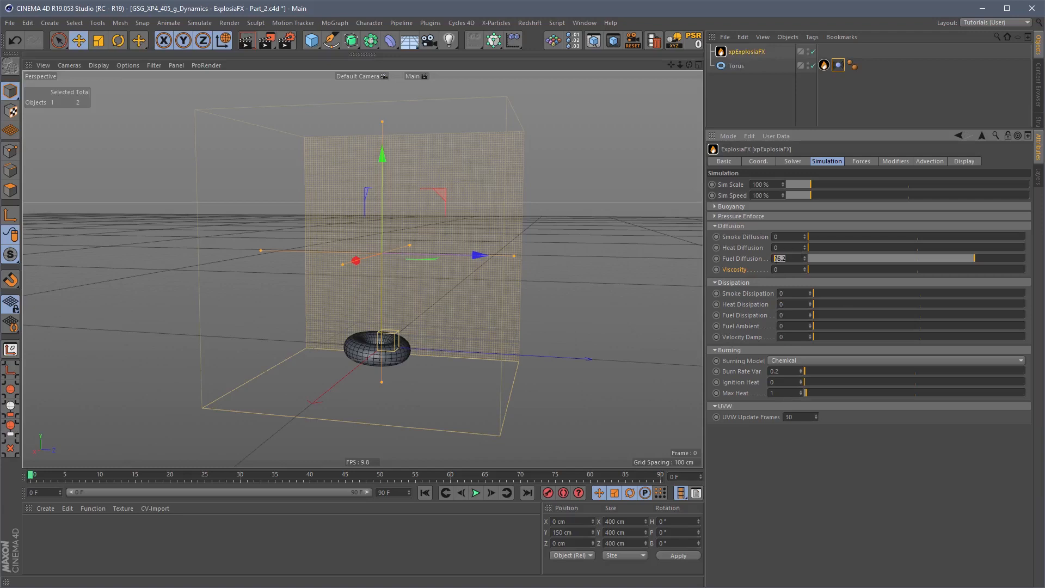
{"action": "left_click", "coordinate": [732, 225]}
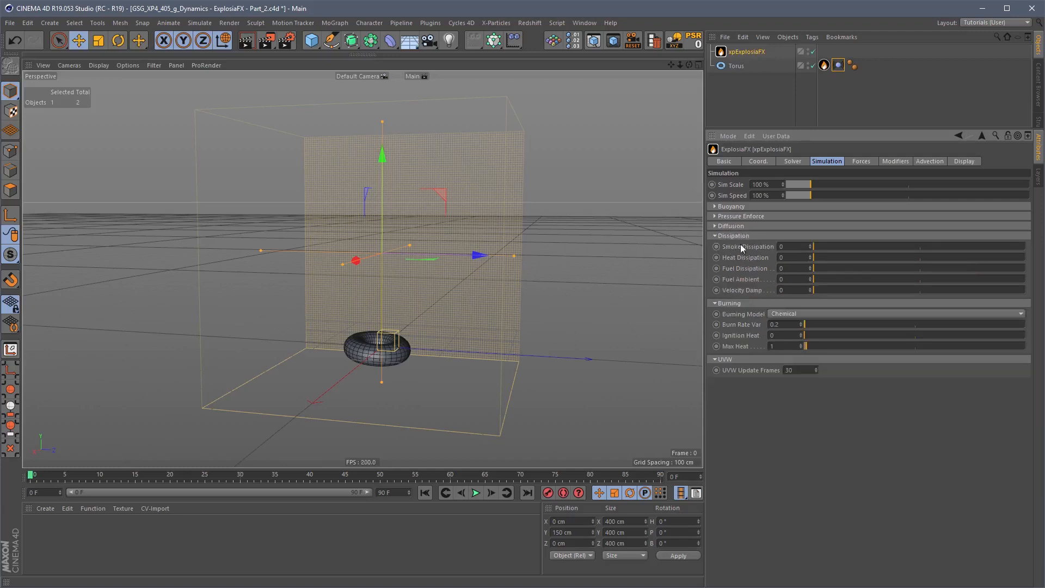
{"action": "left_click", "coordinate": [742, 236]}
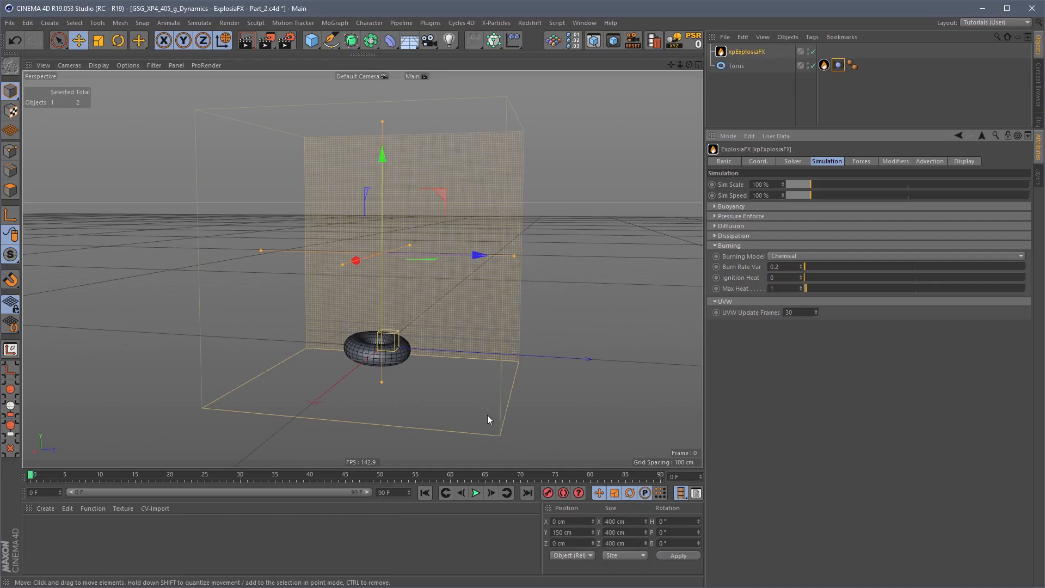
{"action": "left_click", "coordinate": [796, 256]}
{"action": "left_click", "coordinate": [746, 409]}
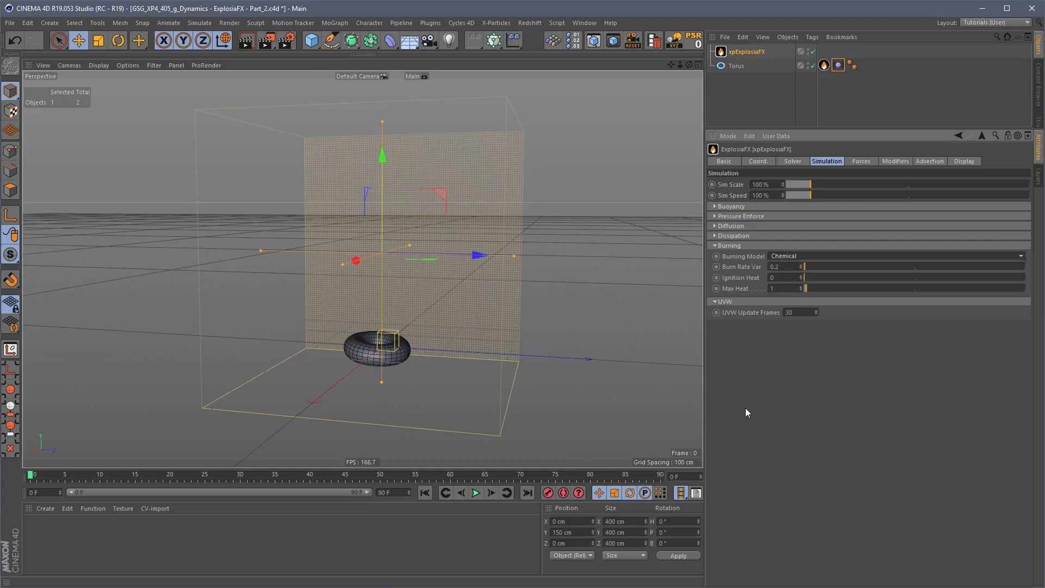
{"action": "left_click", "coordinate": [748, 269]}
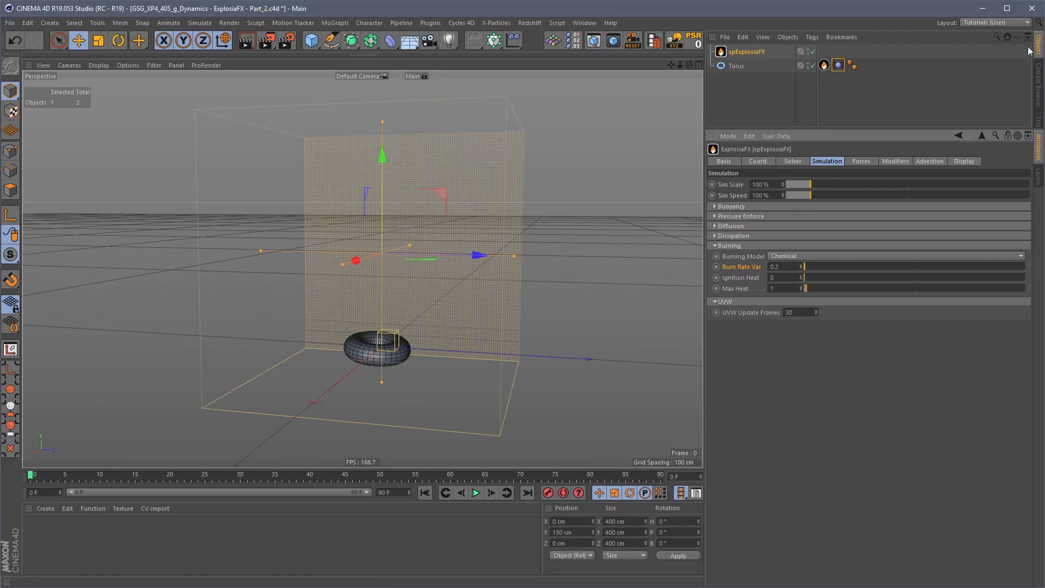
{"action": "left_click", "coordinate": [804, 255]}
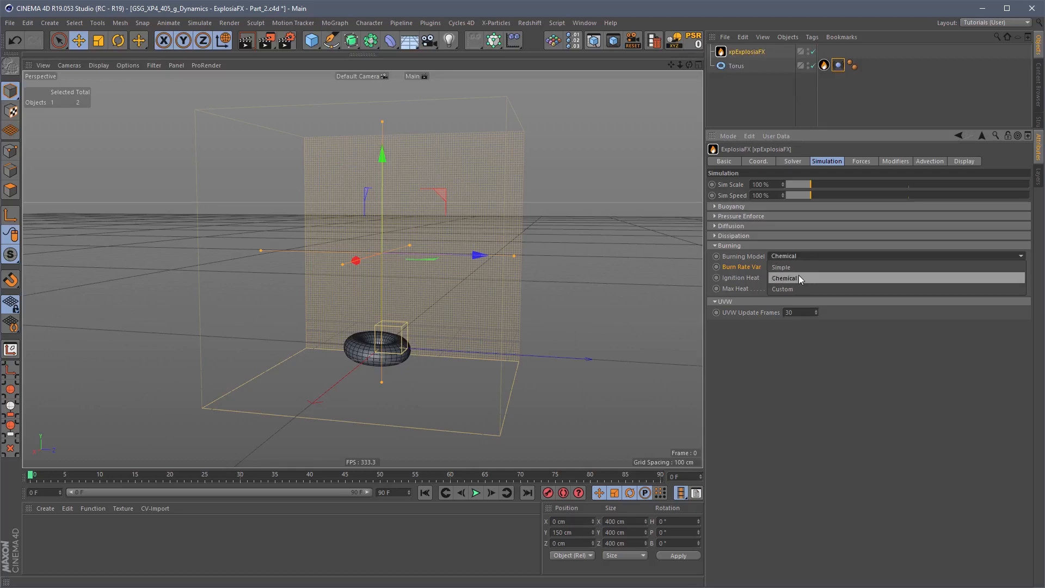
{"action": "left_click", "coordinate": [798, 278]}
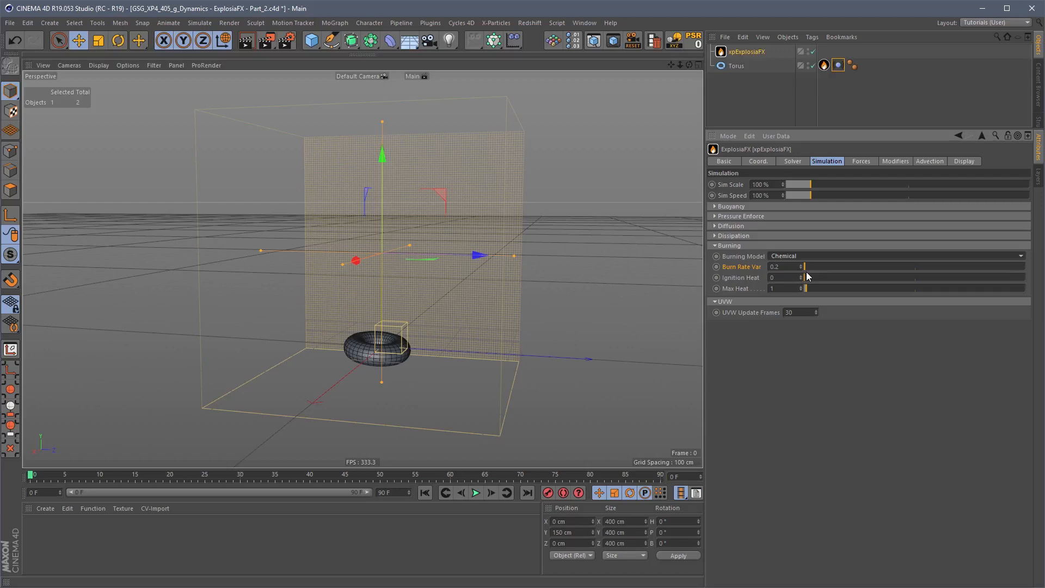
- Reset the xpExplosiaFX solver settings to their defaults, set Voxel Size to 5 cm, and play the simulation
{"action": "left_click", "coordinate": [725, 161]}
{"action": "left_click", "coordinate": [793, 161]}
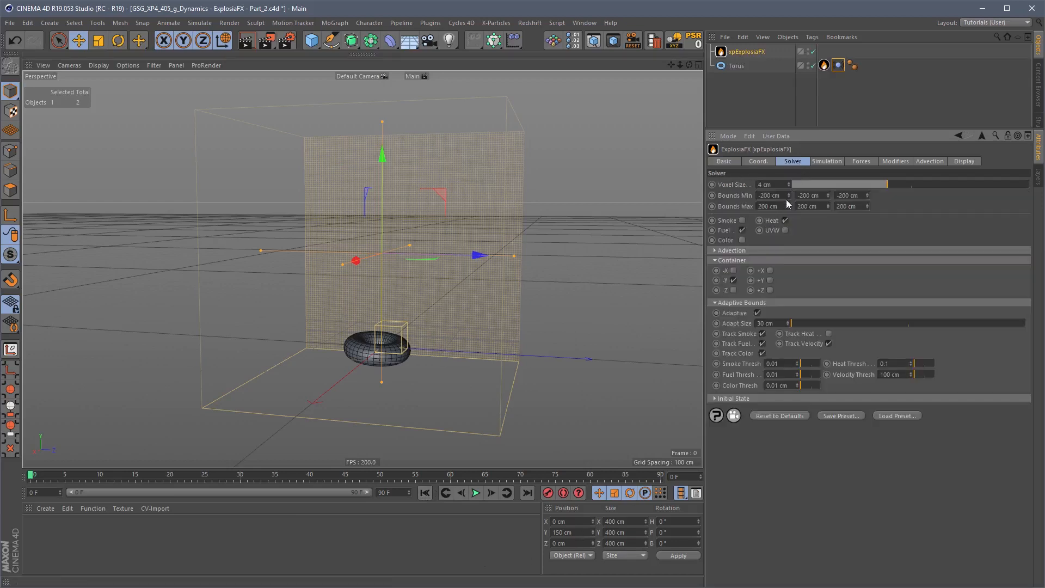
{"action": "left_click", "coordinate": [765, 416]}
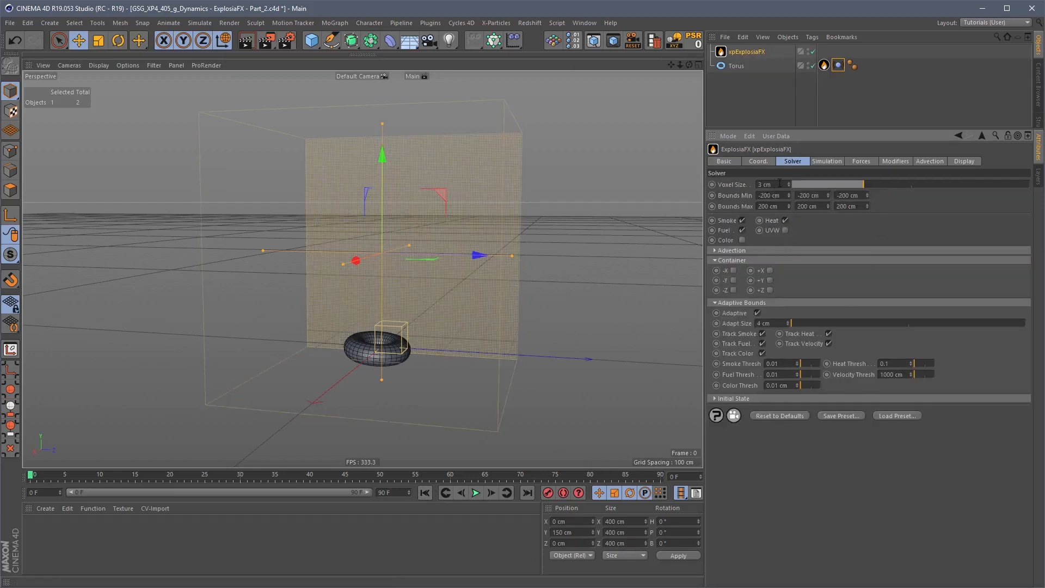
{"action": "type", "text": "5"}
{"action": "key", "text": "Return"}
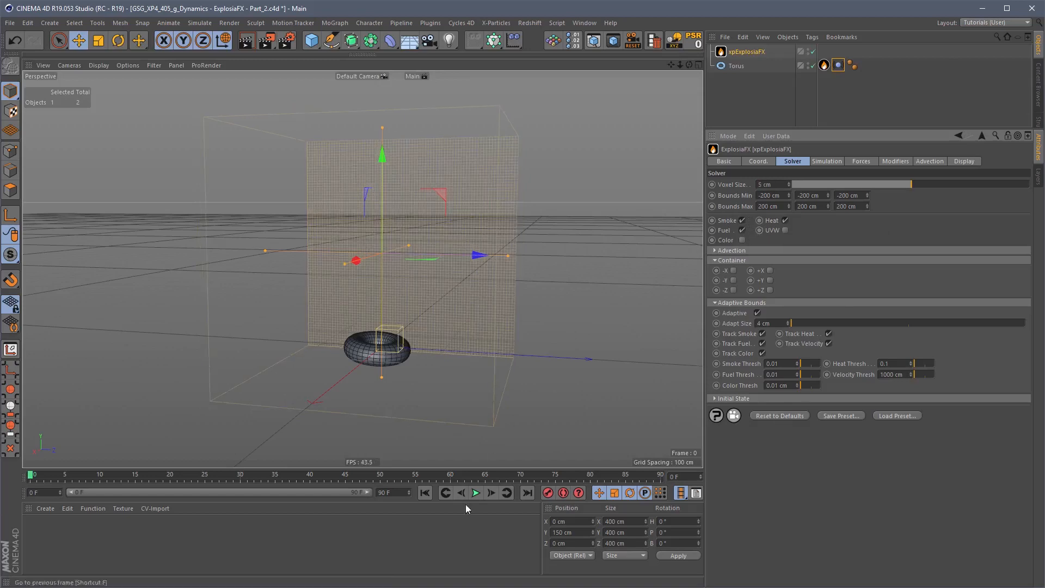
{"action": "left_click", "coordinate": [475, 494]}
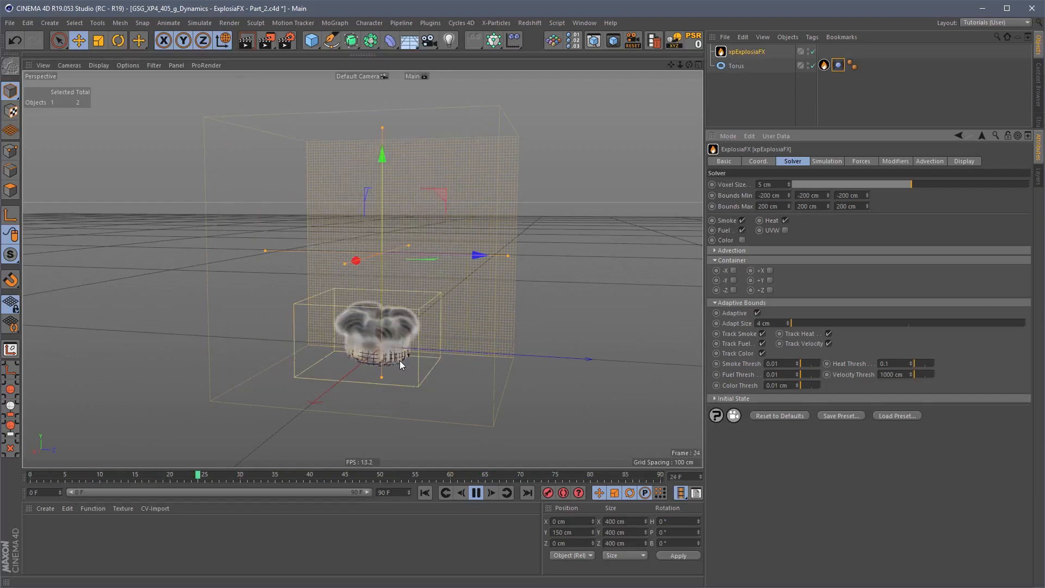
- Try an Ignition Heat of 1 in the Burning settings and replay the simulation from the start
{"action": "left_click", "coordinate": [743, 230]}
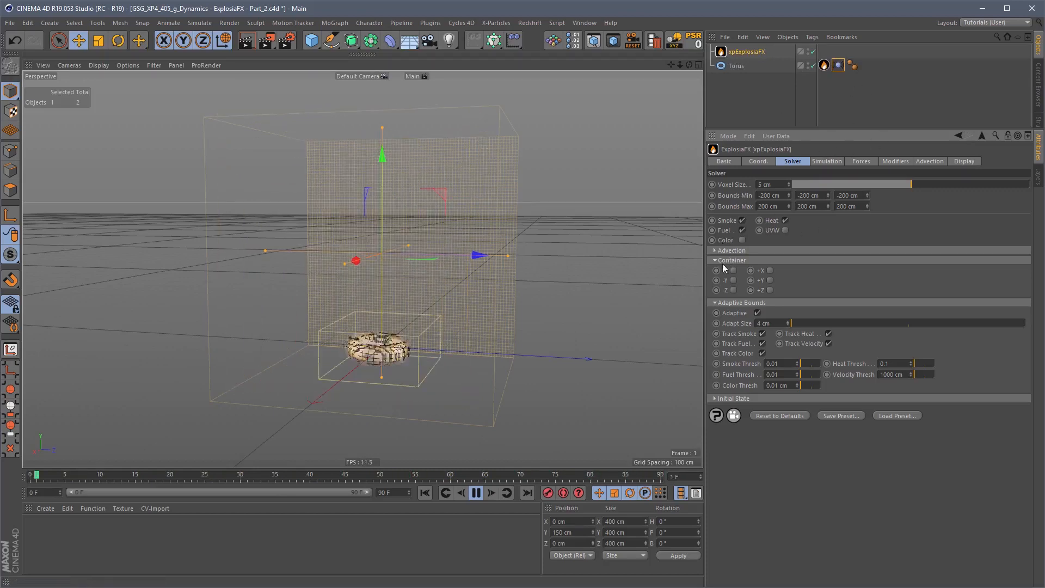
{"action": "left_click", "coordinate": [827, 161]}
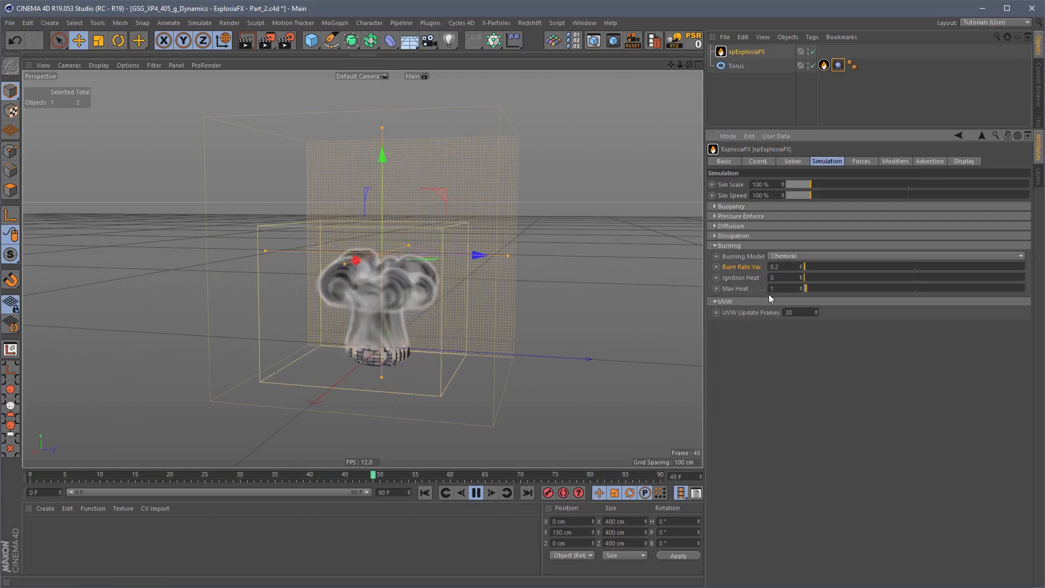
{"action": "left_click_drag", "start_coordinate": [766, 278], "coordinate": [740, 294]}
{"action": "type", "text": "1"}
{"action": "key", "text": "Return"}
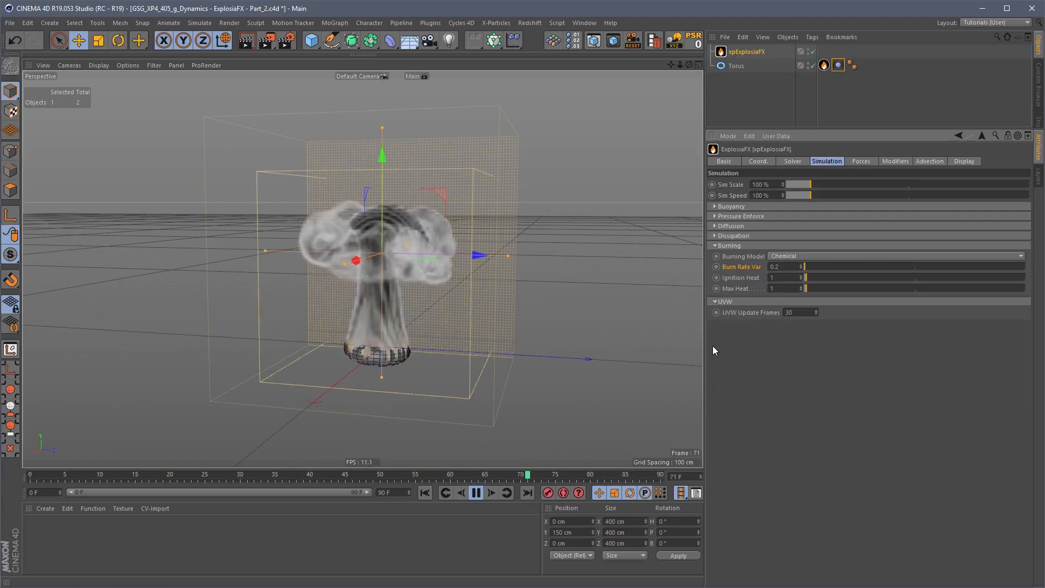
{"action": "left_click", "coordinate": [428, 492]}
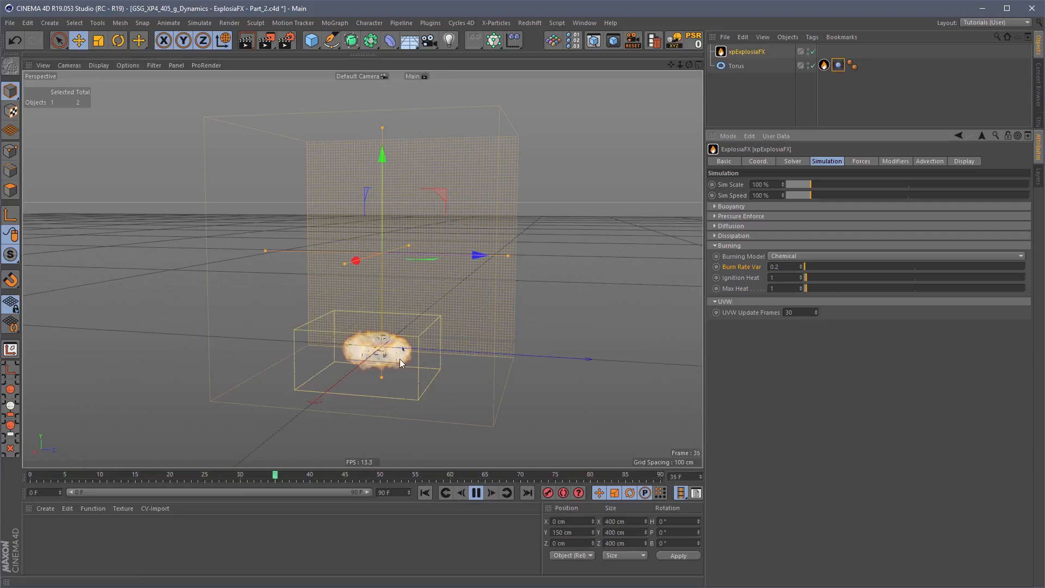
- View the running simulation in Temperature display, then return the display to Fuel + Smoke
{"action": "left_click", "coordinate": [966, 161]}
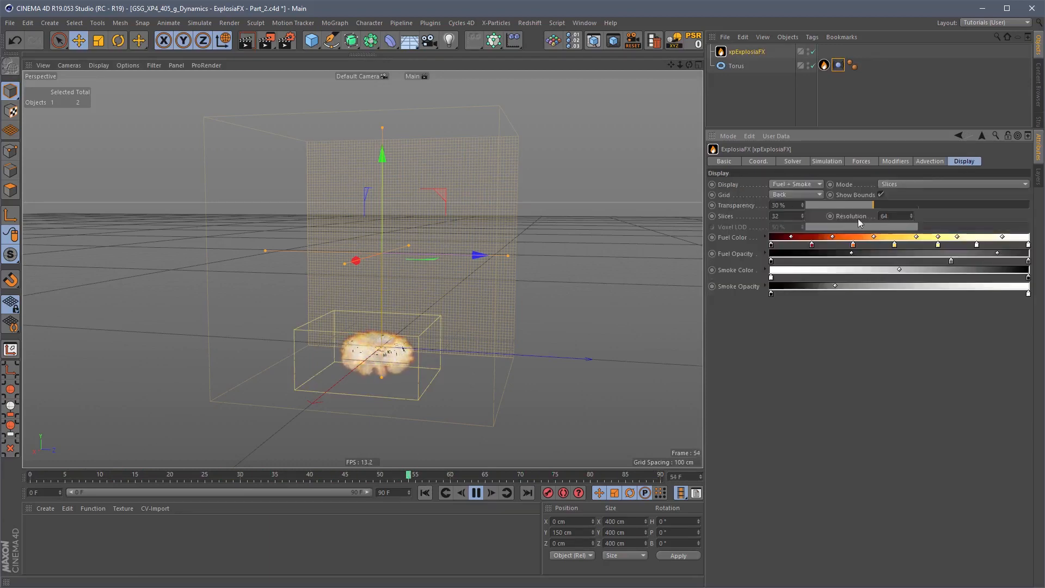
{"action": "left_click", "coordinate": [803, 185]}
{"action": "left_click", "coordinate": [803, 195]}
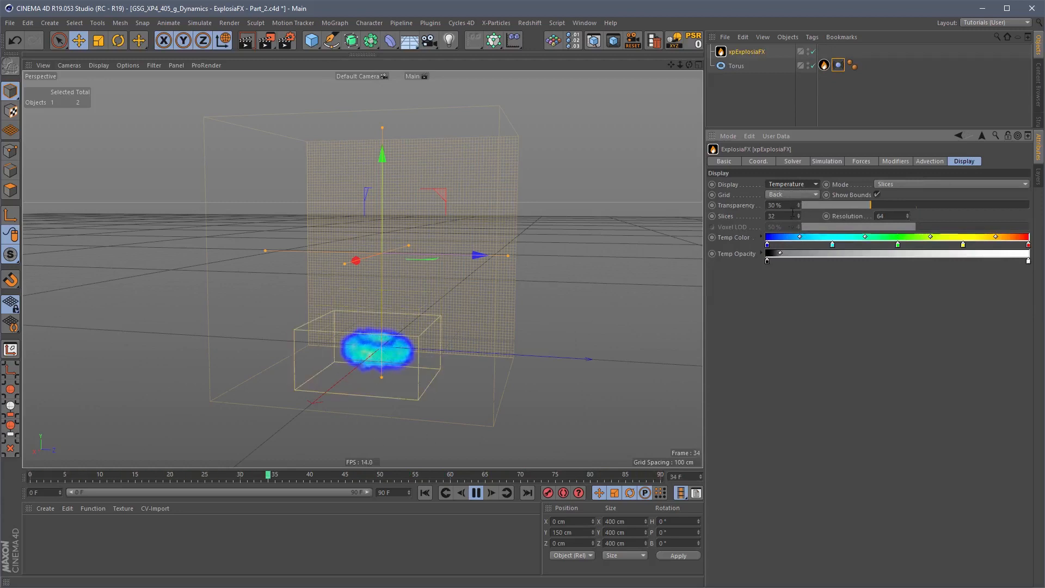
{"action": "left_click", "coordinate": [792, 185]}
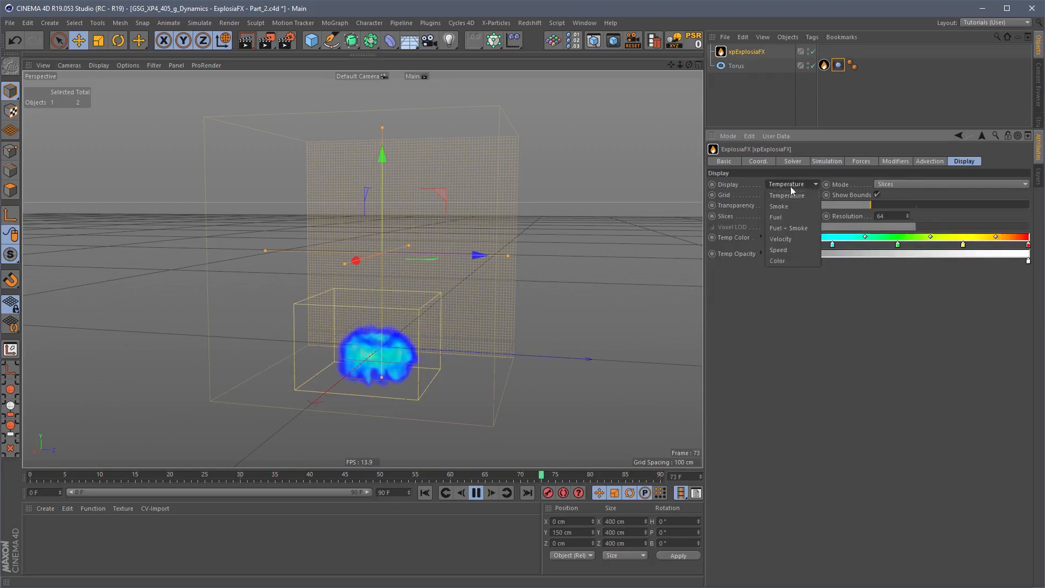
{"action": "left_click", "coordinate": [784, 228]}
- Check the Heat value in the torus's source tag, then try an Ignition Heat of 0.5 and replay the simulation
{"action": "left_click", "coordinate": [825, 65]}
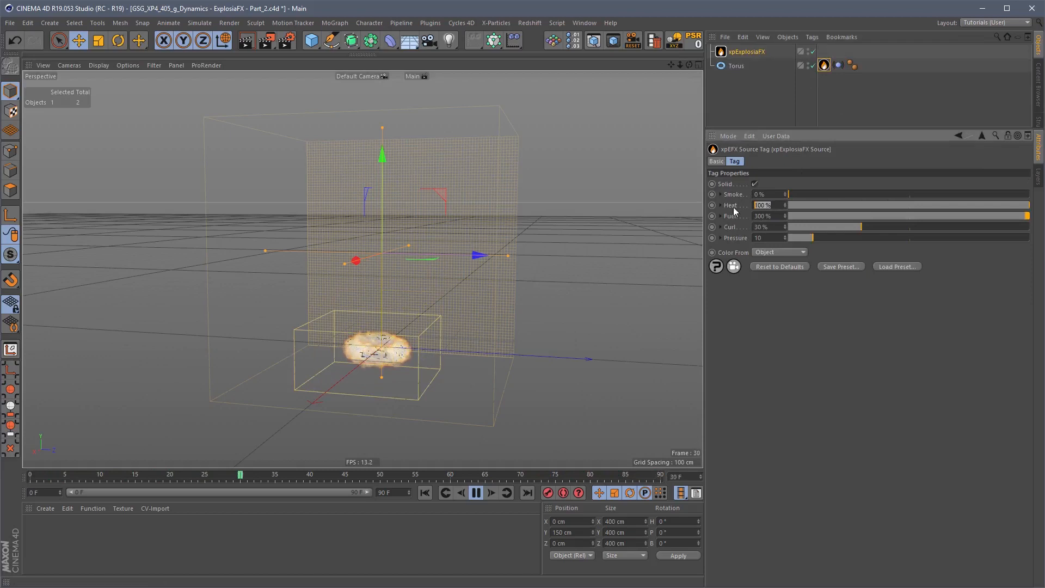
{"action": "left_click", "coordinate": [747, 52]}
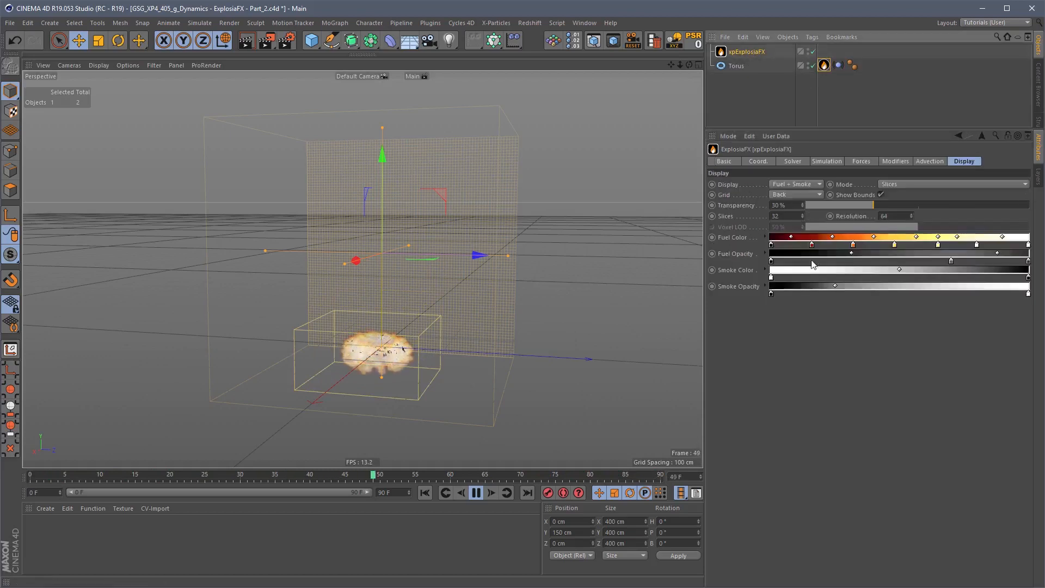
{"action": "left_click", "coordinate": [828, 161]}
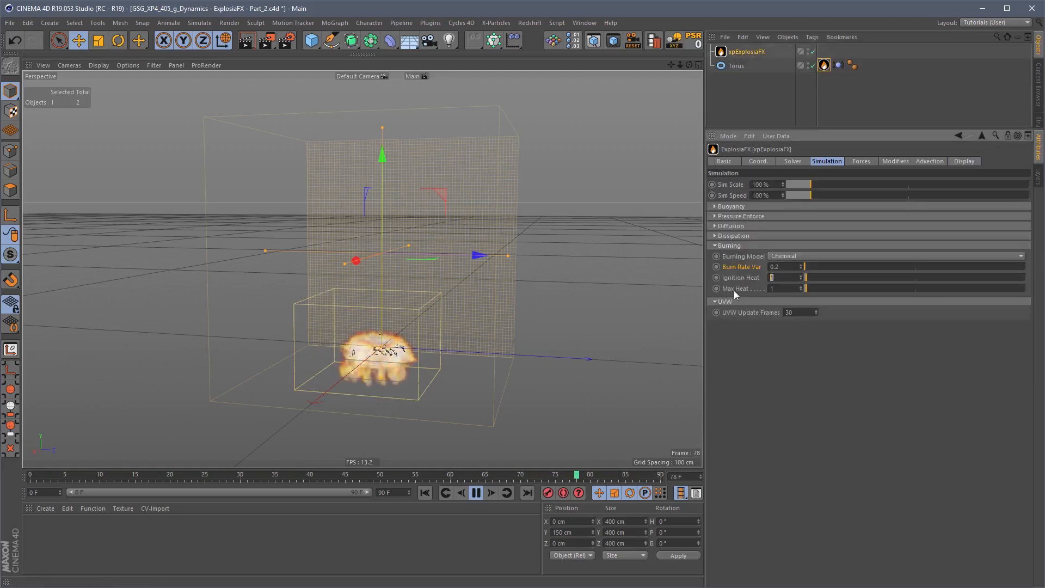
{"action": "double_click", "coordinate": [780, 278]}
{"action": "type", "text": ".5"}
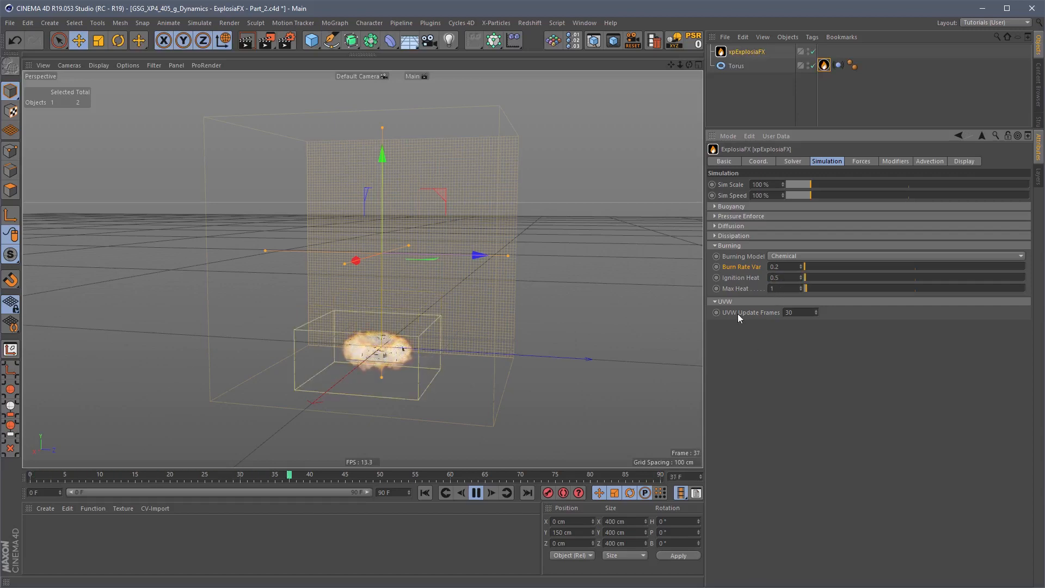
{"action": "left_click", "coordinate": [425, 493]}
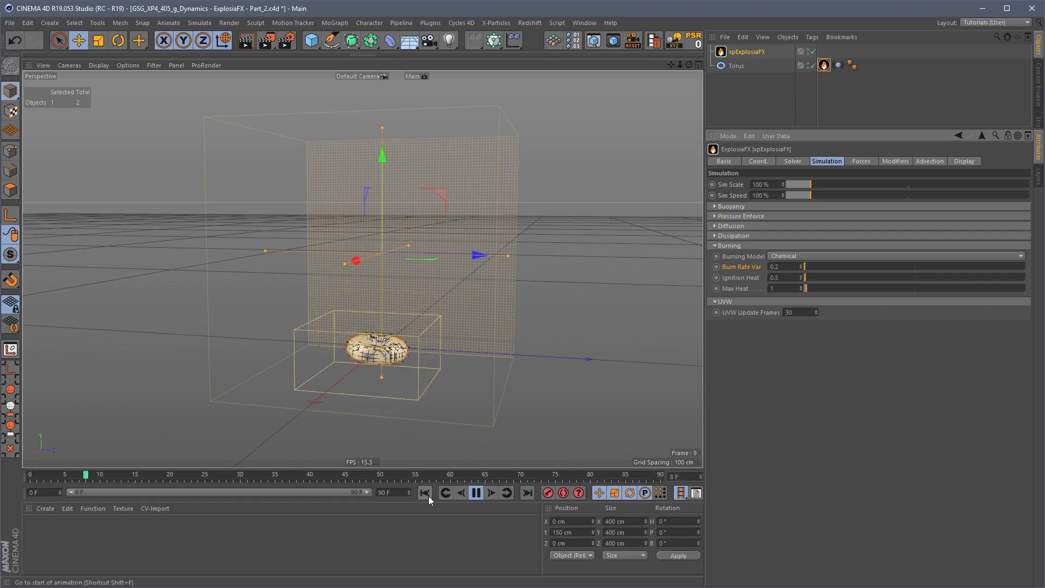
- Try an Ignition Heat of 0.2, replay the simulation, then stop and rewind it
{"action": "double_click", "coordinate": [779, 278]}
{"action": "type", "text": ".2"}
{"action": "key", "text": "Return"}
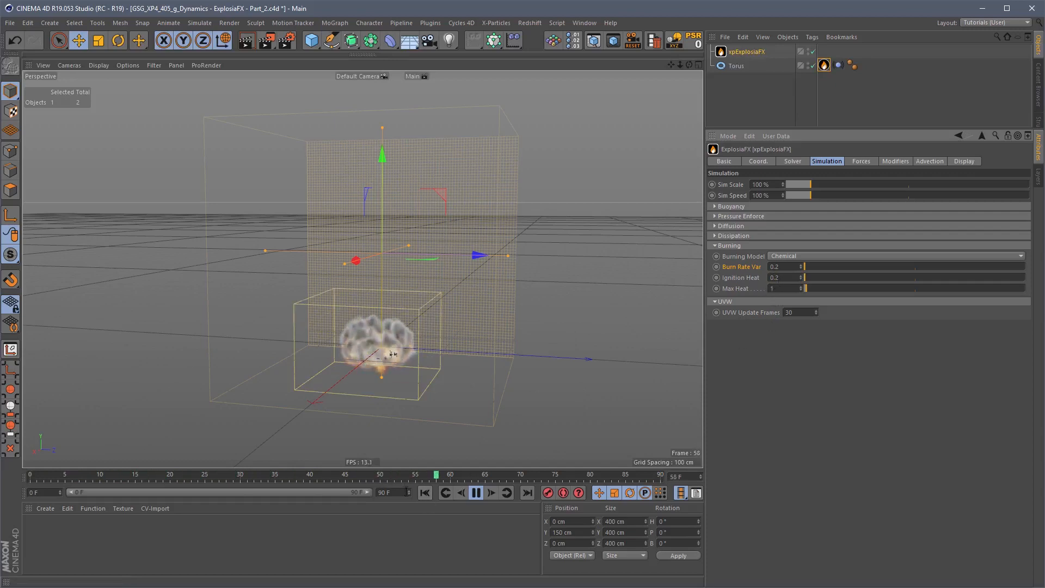
{"action": "left_click", "coordinate": [423, 495]}
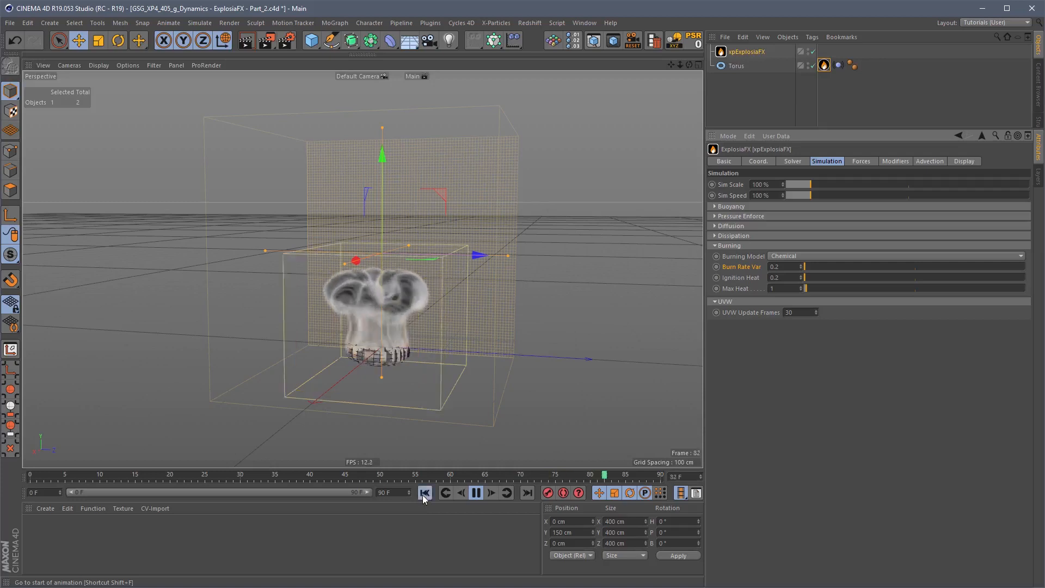
{"action": "left_click", "coordinate": [478, 493]}
{"action": "left_click", "coordinate": [425, 493]}
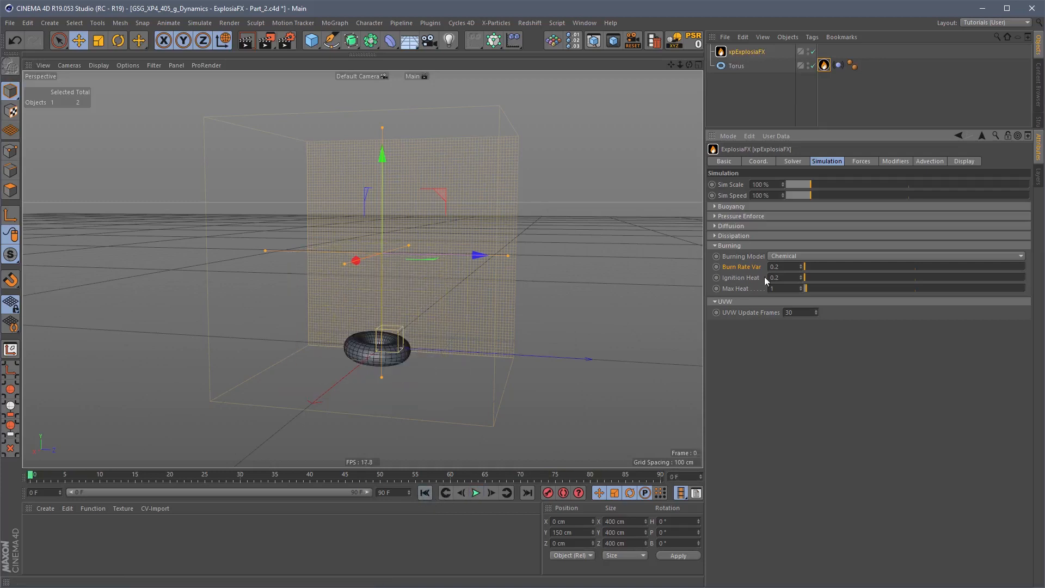
- Keyframe Ignition Heat at 0 on frame 0 and at 1 on frame 11
{"action": "double_click", "coordinate": [775, 278]}
{"action": "left_click", "coordinate": [717, 268], "text": "ctrl"}
{"action": "left_click", "coordinate": [716, 277], "text": "ctrl"}
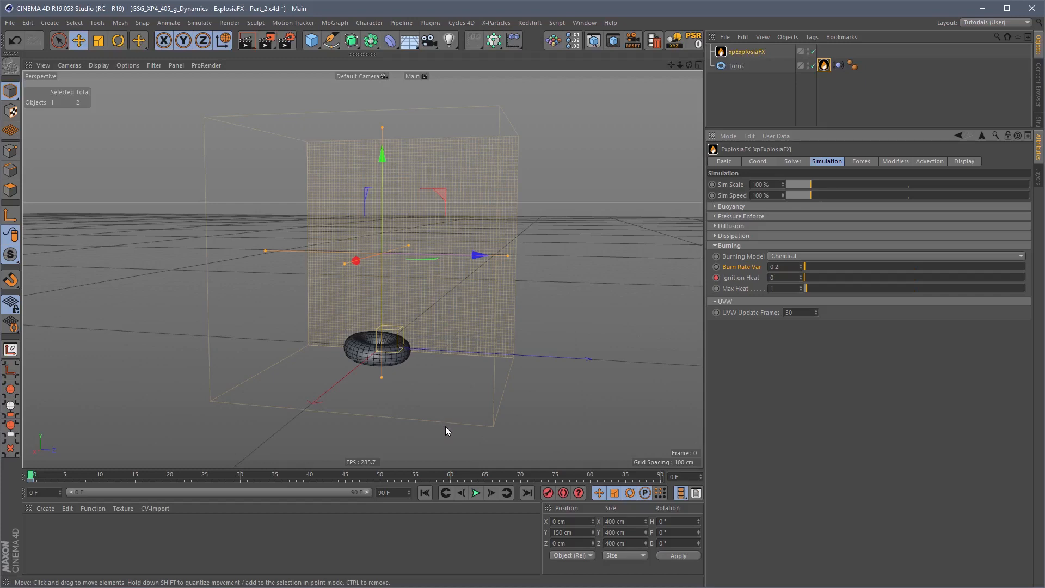
{"action": "left_click", "coordinate": [476, 493]}
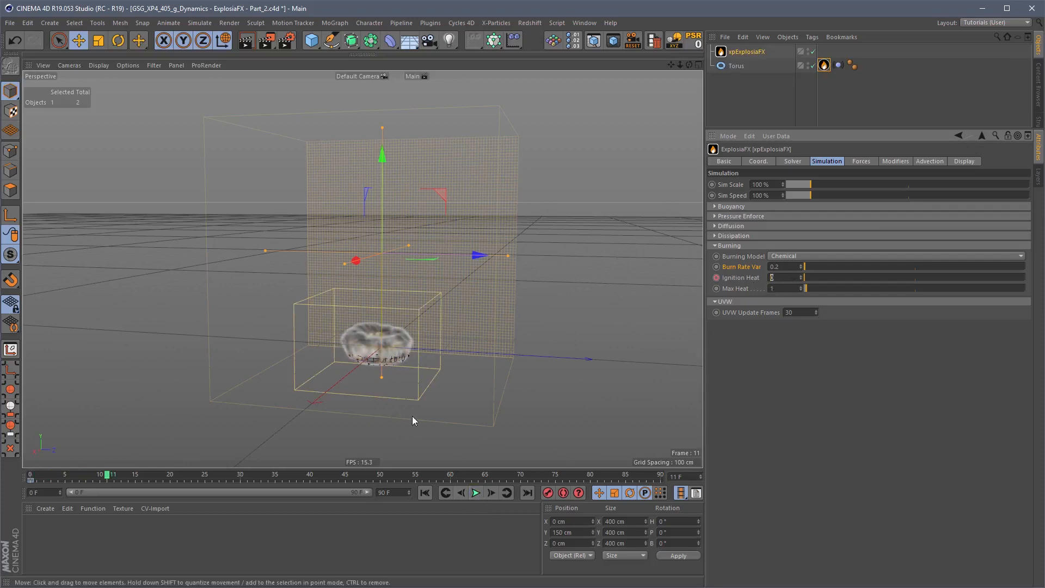
{"action": "left_click", "coordinate": [718, 277], "text": "ctrl"}
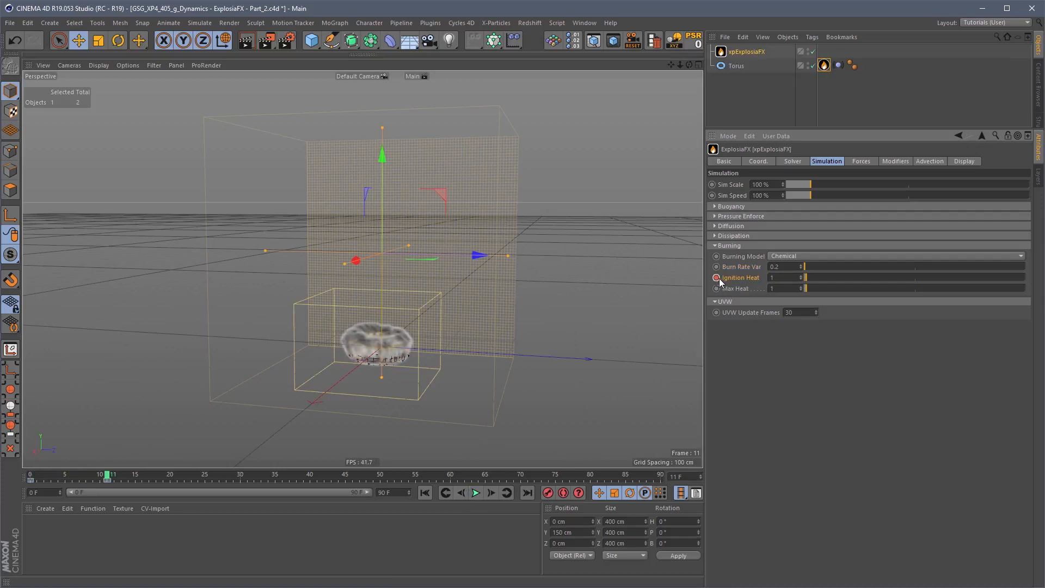
- Select the Ignition Heat keyframes on the timeline and shift them to frames 4 and 15
{"action": "left_click_drag", "start_coordinate": [120, 480], "coordinate": [30, 480]}
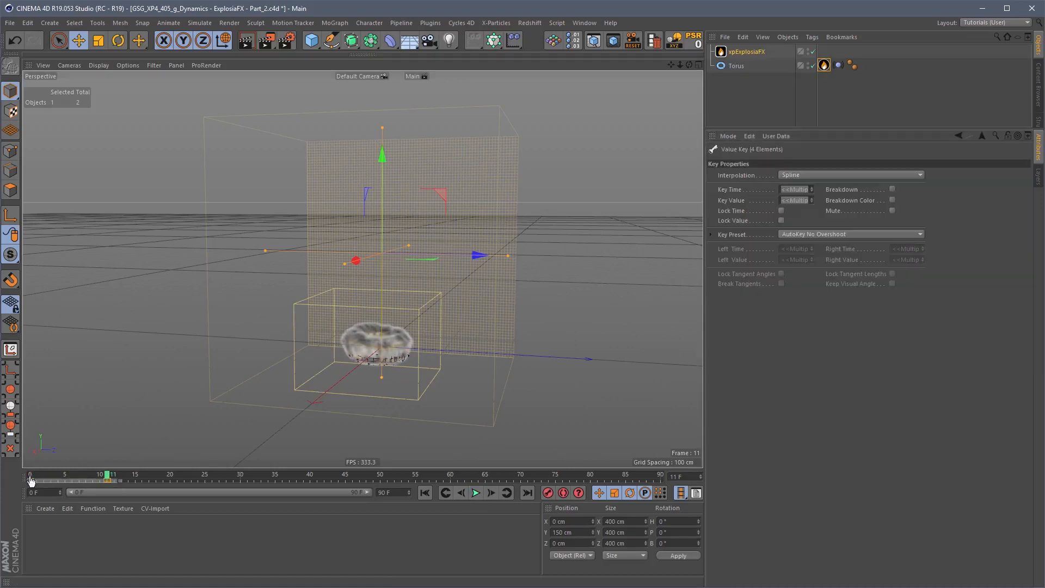
{"action": "right_click", "coordinate": [90, 479]}
{"action": "left_click", "coordinate": [178, 468]}
{"action": "left_click_drag", "start_coordinate": [141, 481], "coordinate": [15, 475]}
{"action": "right_click", "coordinate": [93, 478]}
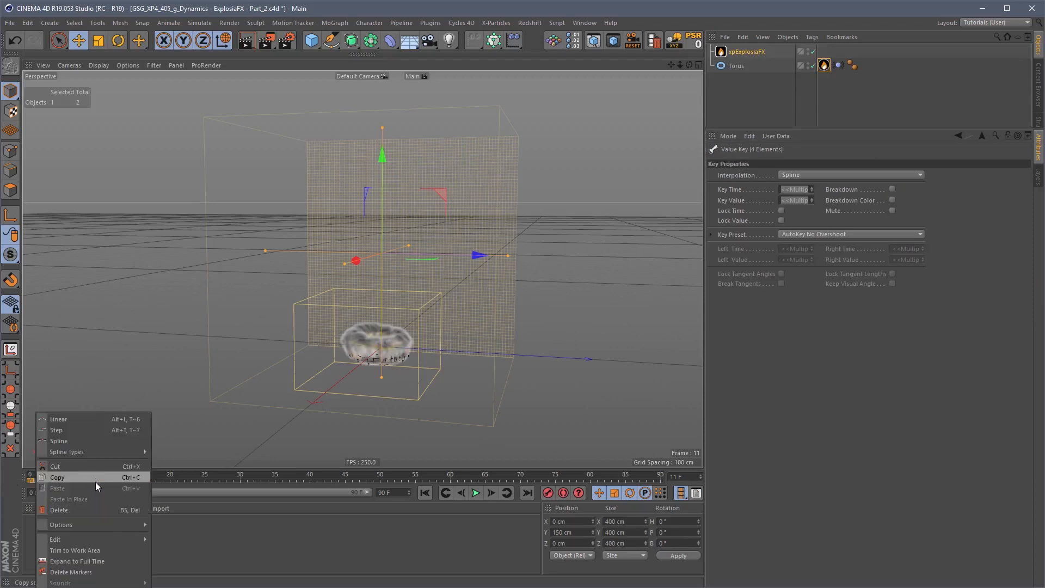
{"action": "mouse_move", "coordinate": [145, 539]}
{"action": "left_click", "coordinate": [178, 539]}
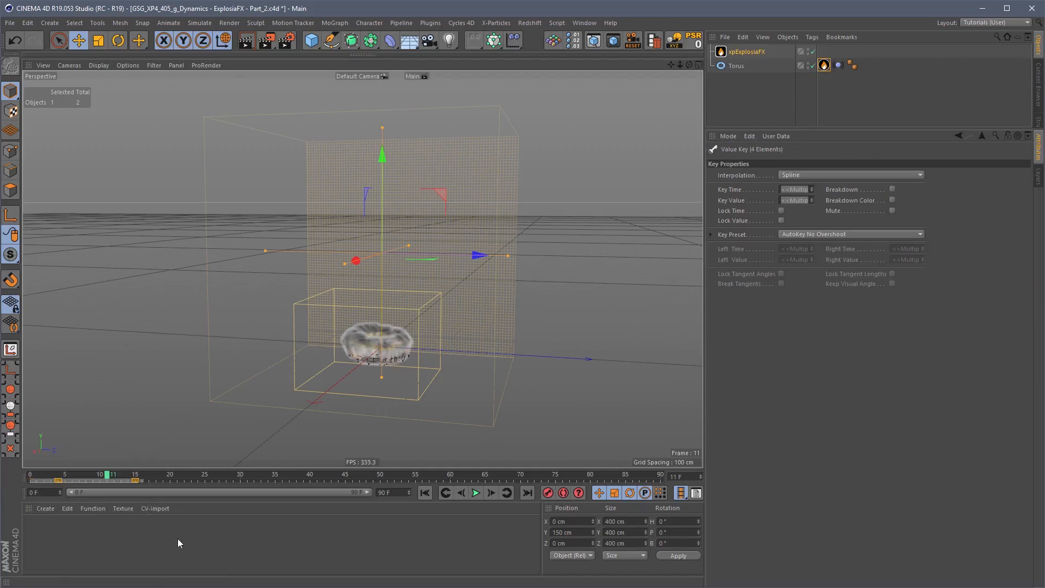
- Reselect the shifted Ignition Heat keyframes on the timeline and disable the xpExplosiaFX object
{"action": "left_click", "coordinate": [81, 482]}
{"action": "left_click_drag", "start_coordinate": [52, 479], "coordinate": [195, 483]}
{"action": "left_click", "coordinate": [813, 51]}
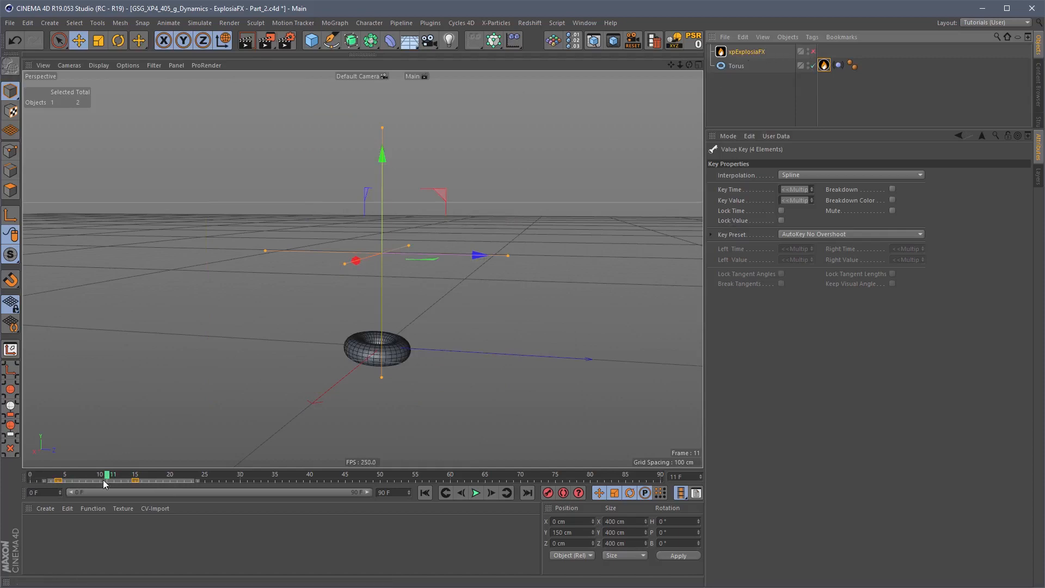
- Shift the Ignition Heat keyframes to frames 15 and 26, re-enable the xpExplosiaFX object and replay the simulation from the start
{"action": "left_click_drag", "start_coordinate": [111, 481], "coordinate": [185, 478]}
{"action": "left_click", "coordinate": [171, 479]}
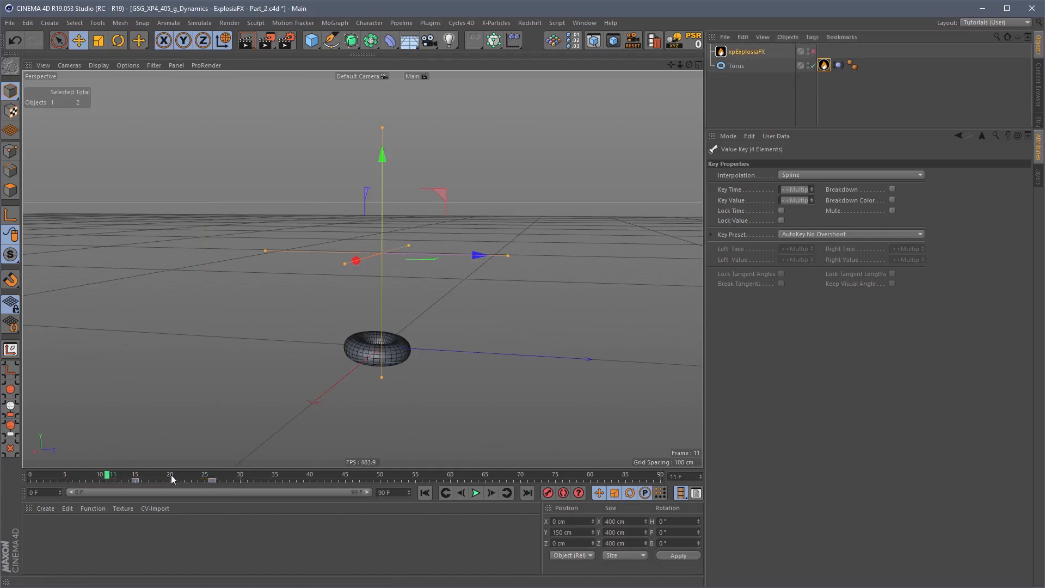
{"action": "left_click", "coordinate": [813, 51]}
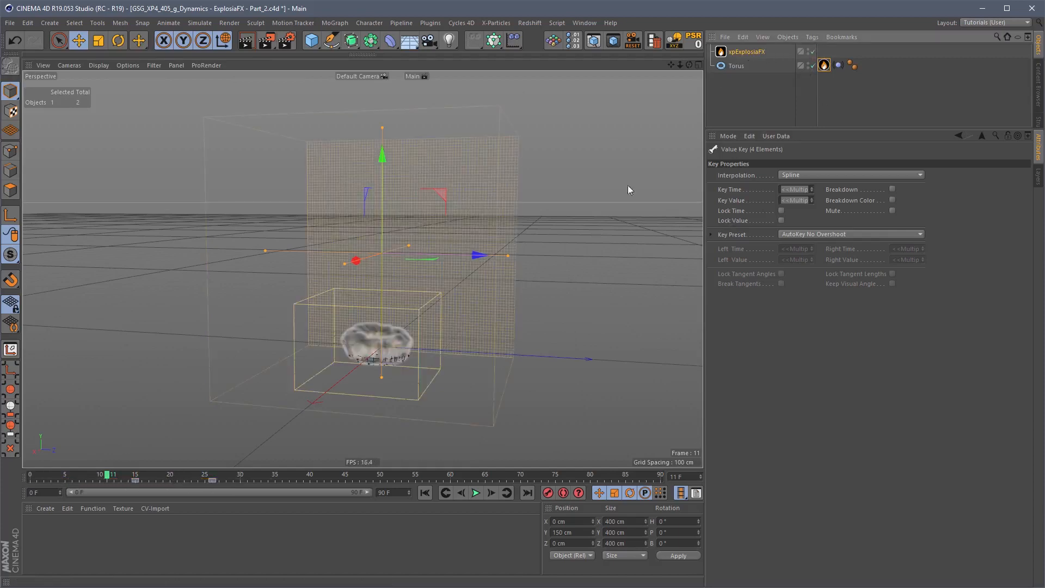
{"action": "left_click", "coordinate": [425, 492]}
{"action": "left_click", "coordinate": [476, 493]}
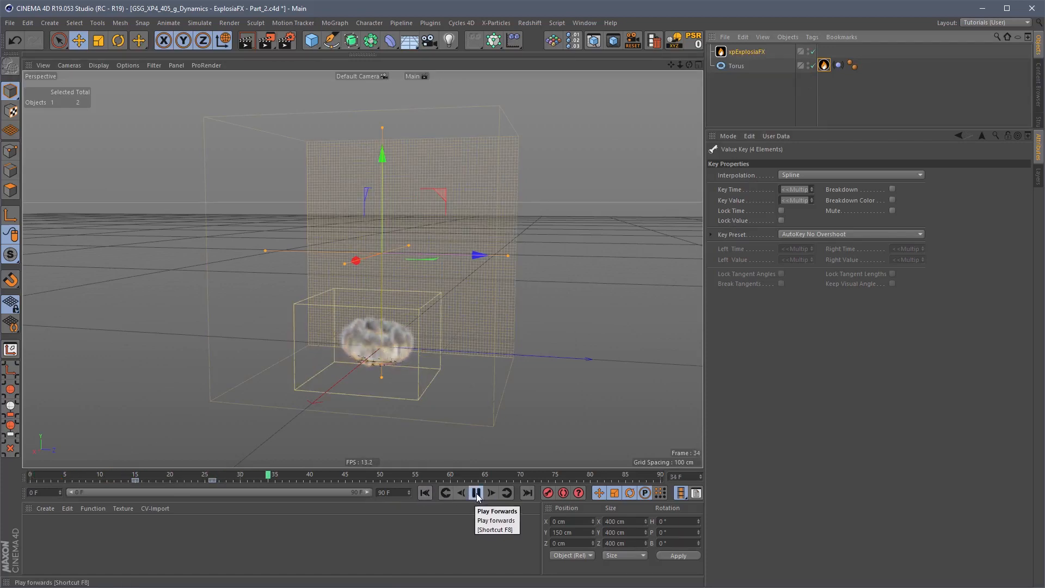
{"action": "left_click", "coordinate": [476, 493]}
- Shift the Ignition Heat keyframes to frames 55 and 66 and replay the simulation from the start
{"action": "left_click_drag", "start_coordinate": [135, 480], "coordinate": [191, 481]}
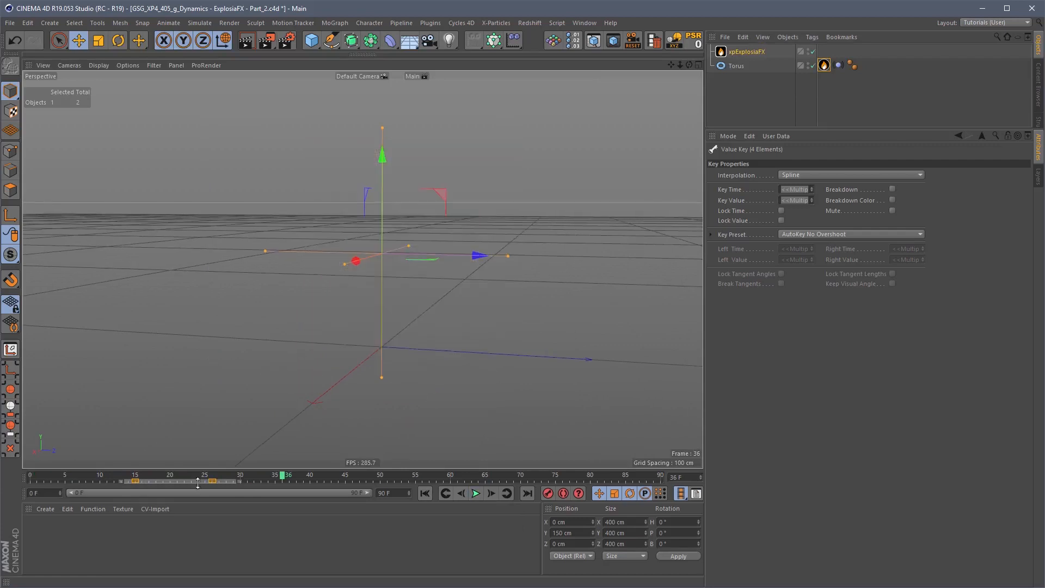
{"action": "left_click_drag", "start_coordinate": [311, 490], "coordinate": [475, 492]}
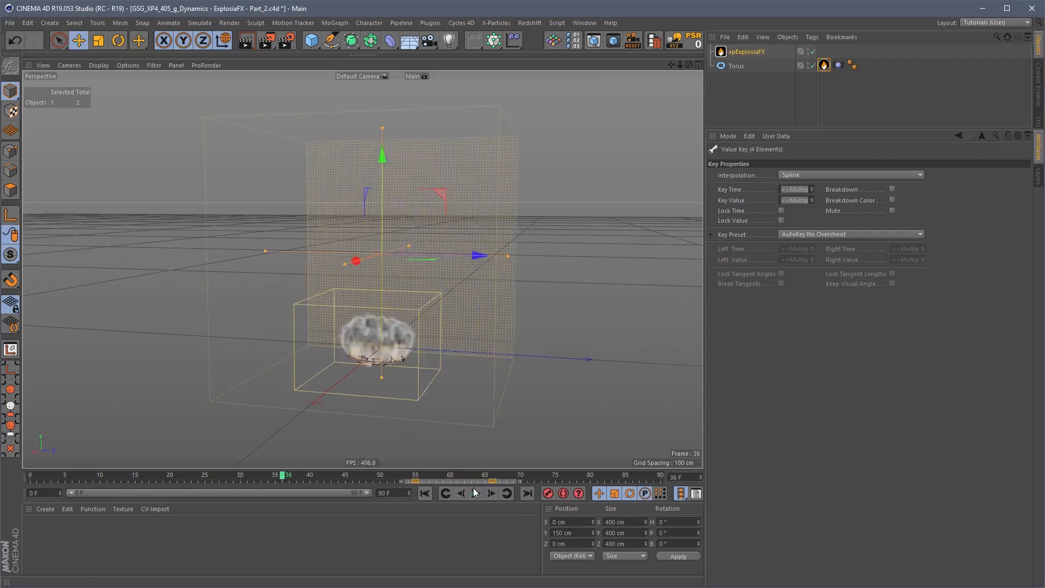
{"action": "left_click", "coordinate": [425, 494]}
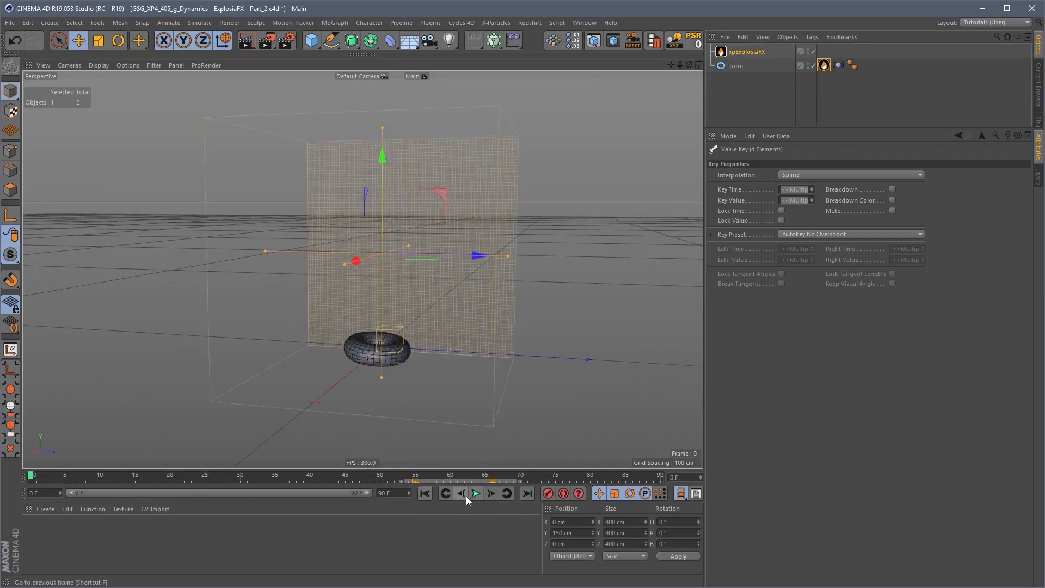
{"action": "left_click", "coordinate": [475, 493]}
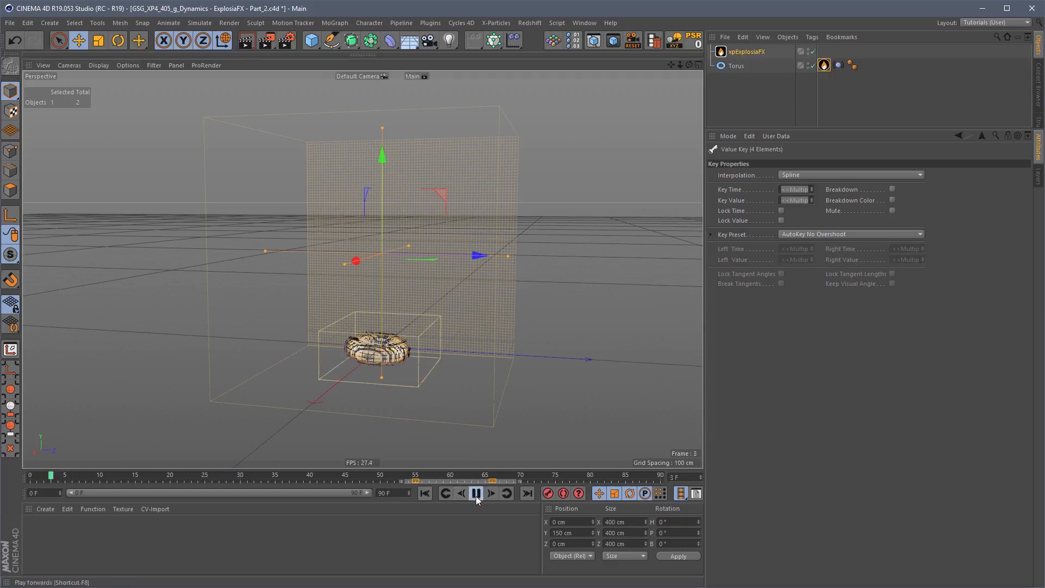
{"action": "left_click", "coordinate": [755, 112]}
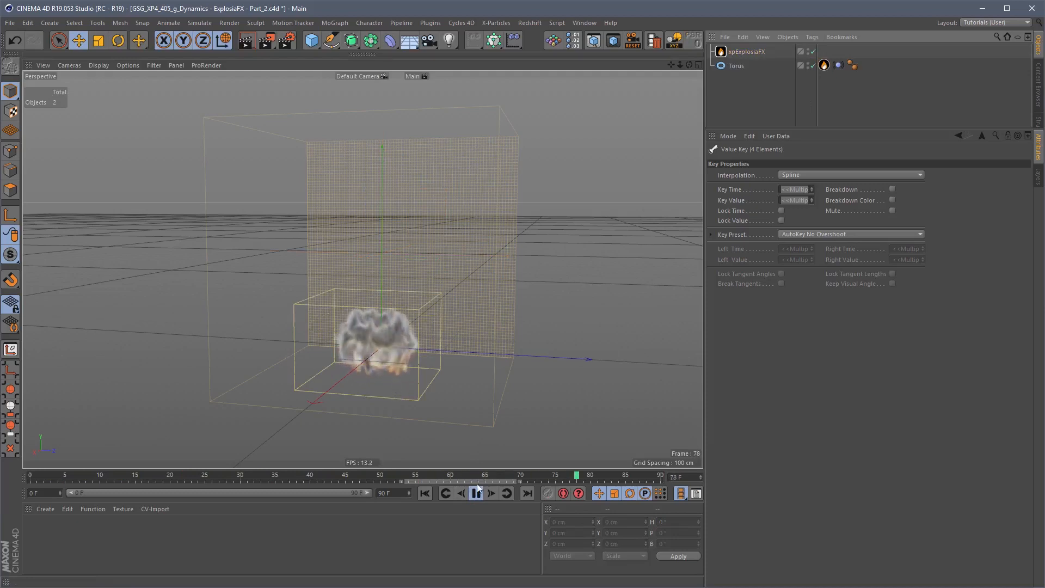
{"action": "left_click", "coordinate": [477, 497]}
- Return to the xpExplosiaFX burning settings and replay the simulation from frame 0 to watch the keyframed Ignition Heat
{"action": "left_click", "coordinate": [824, 65]}
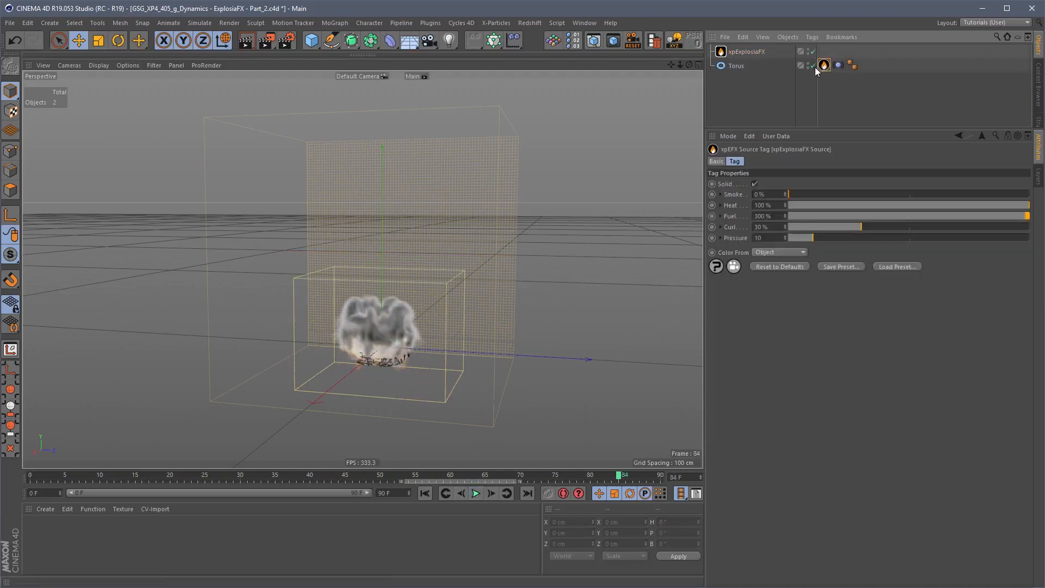
{"action": "left_click", "coordinate": [751, 50]}
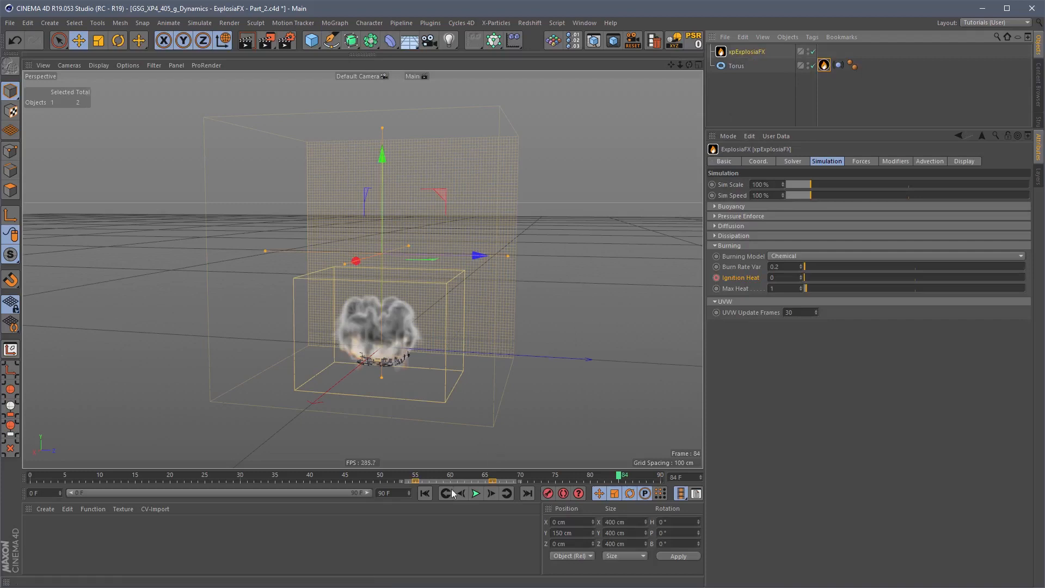
{"action": "left_click", "coordinate": [476, 493]}
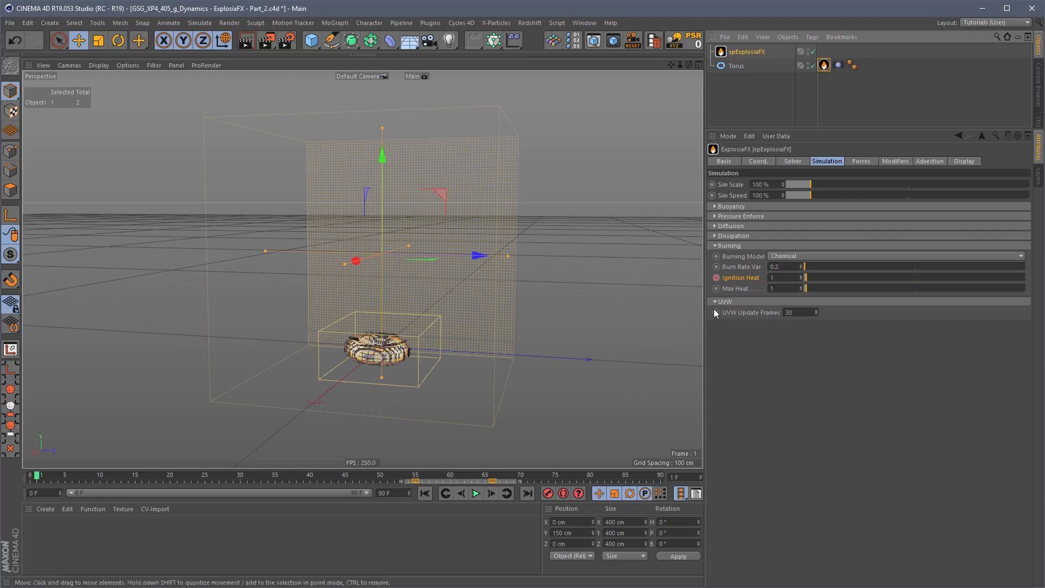
{"action": "left_click", "coordinate": [424, 494]}
{"action": "left_click", "coordinate": [475, 493]}
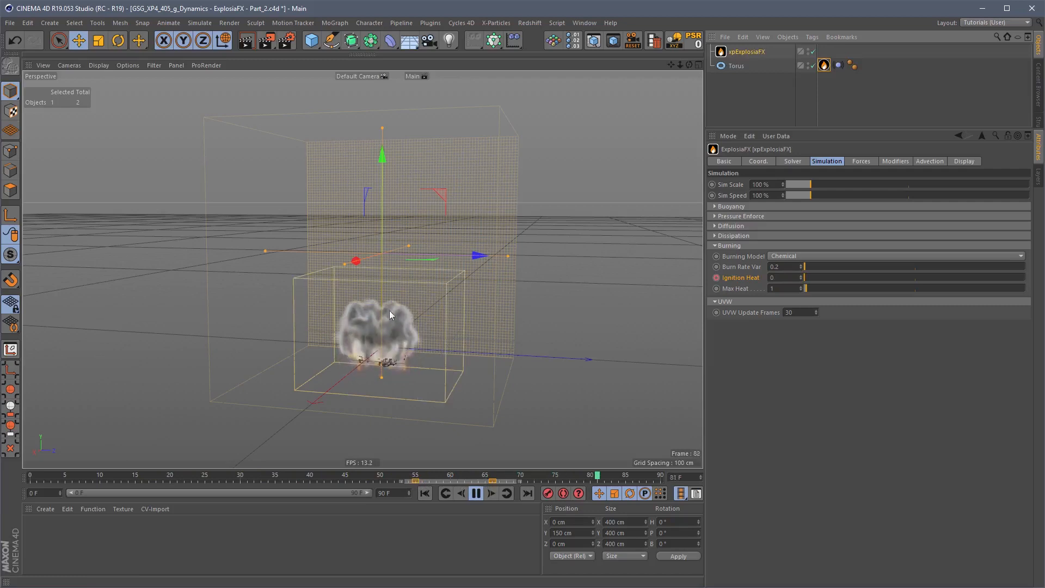
{"action": "left_click", "coordinate": [476, 494]}
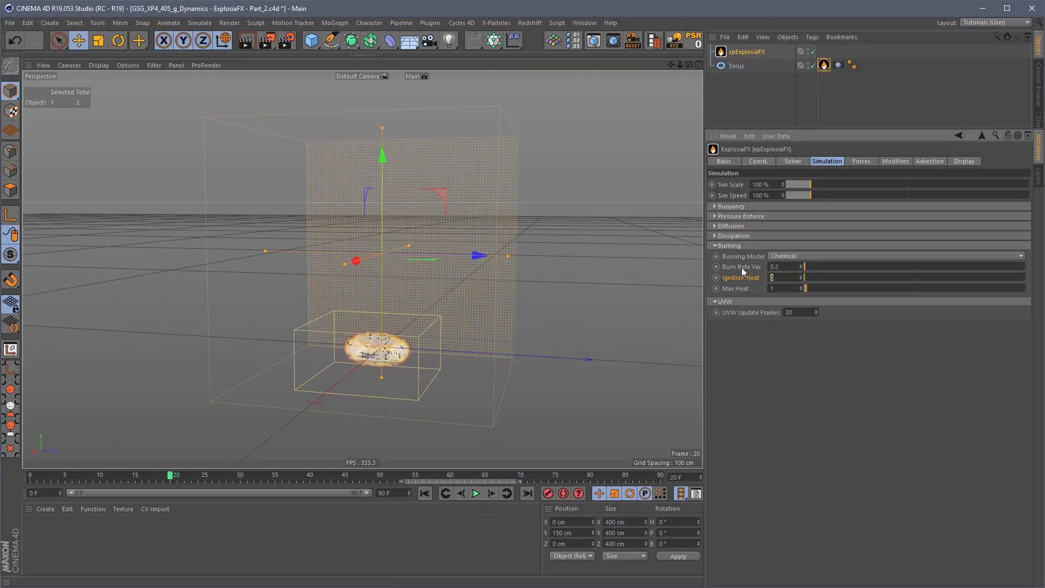
- Try an Ignition Heat of 0.1 with a Max Heat of 10 and replay the simulation from the start
{"action": "key", "text": "Tab"}
{"action": "type", "text": "10"}
{"action": "key", "text": "Return"}
{"action": "key", "text": "Return"}
{"action": "left_click", "coordinate": [426, 494]}
{"action": "left_click", "coordinate": [477, 494]}
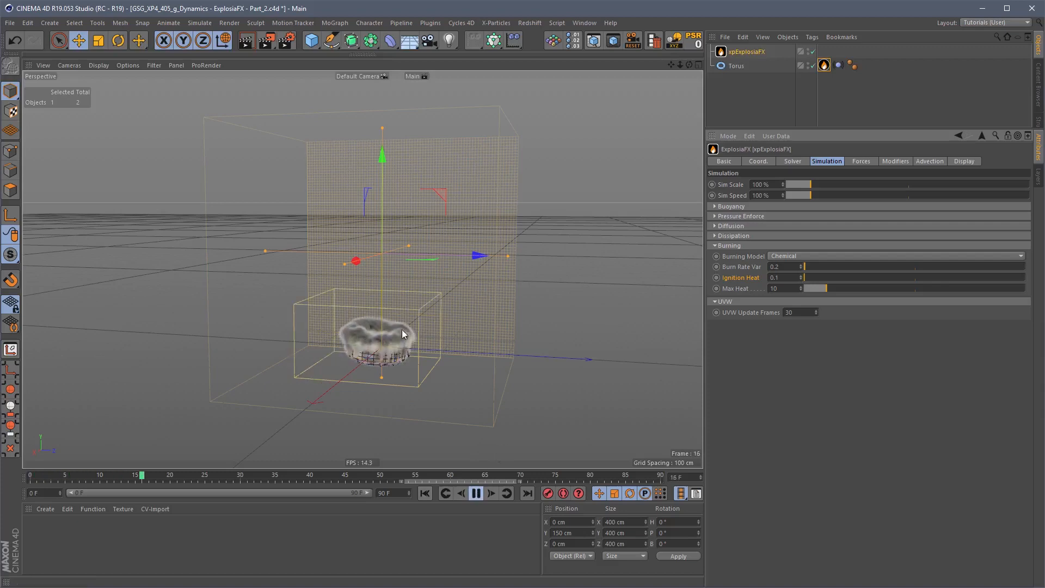
- Try a Max Heat of 100, replay the simulation from the start and stop it
{"action": "left_click", "coordinate": [790, 289]}
{"action": "type", "text": "0"}
{"action": "key", "text": "Return"}
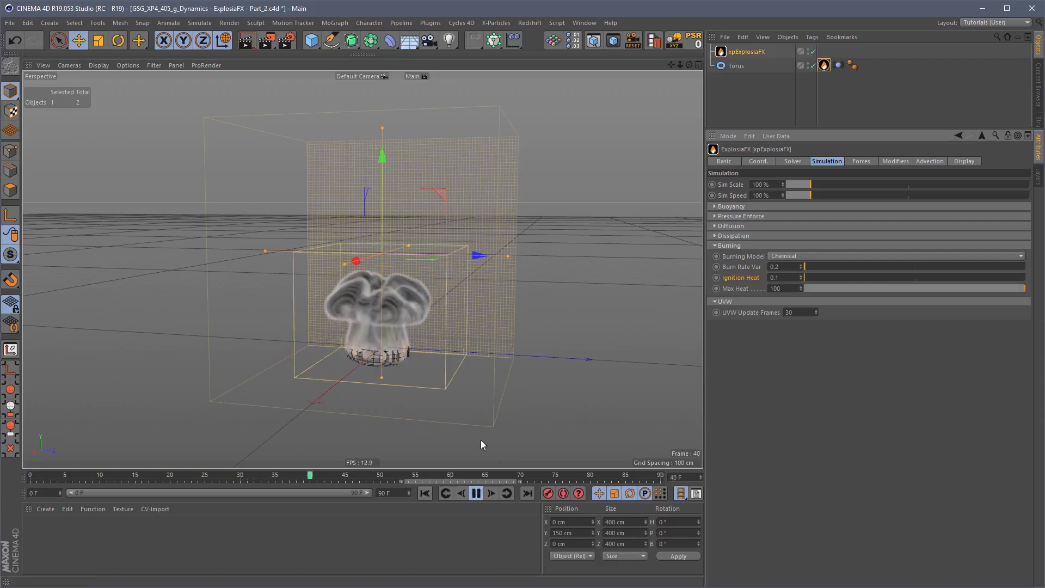
{"action": "left_click", "coordinate": [426, 494]}
{"action": "left_click", "coordinate": [476, 494]}
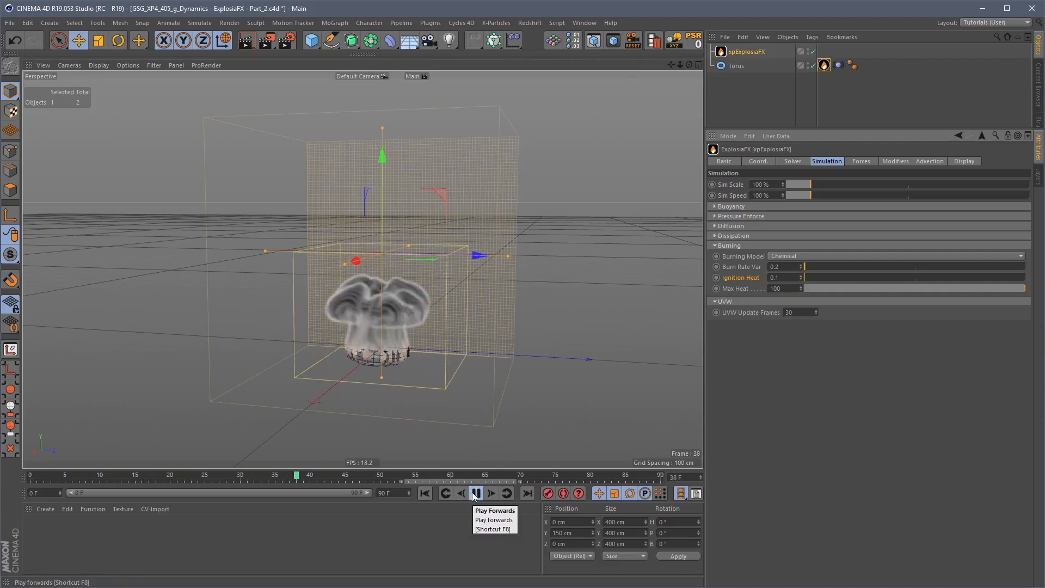
{"action": "left_click", "coordinate": [476, 494]}
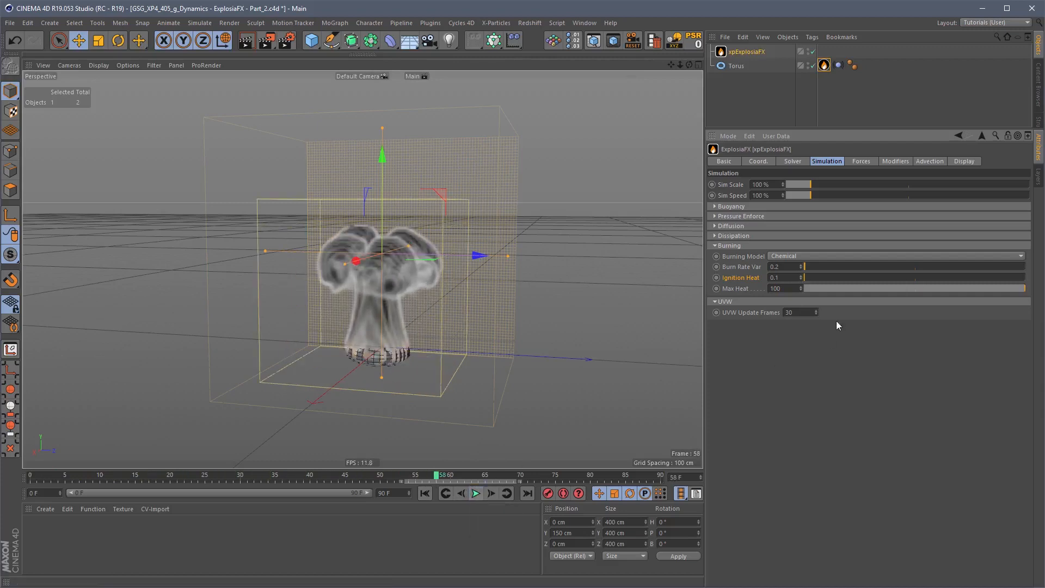
- Set Ignition Heat back to 0 and Max Heat to 1, and run the simulation again briefly
{"action": "double_click", "coordinate": [776, 288]}
{"action": "type", "text": "1"}
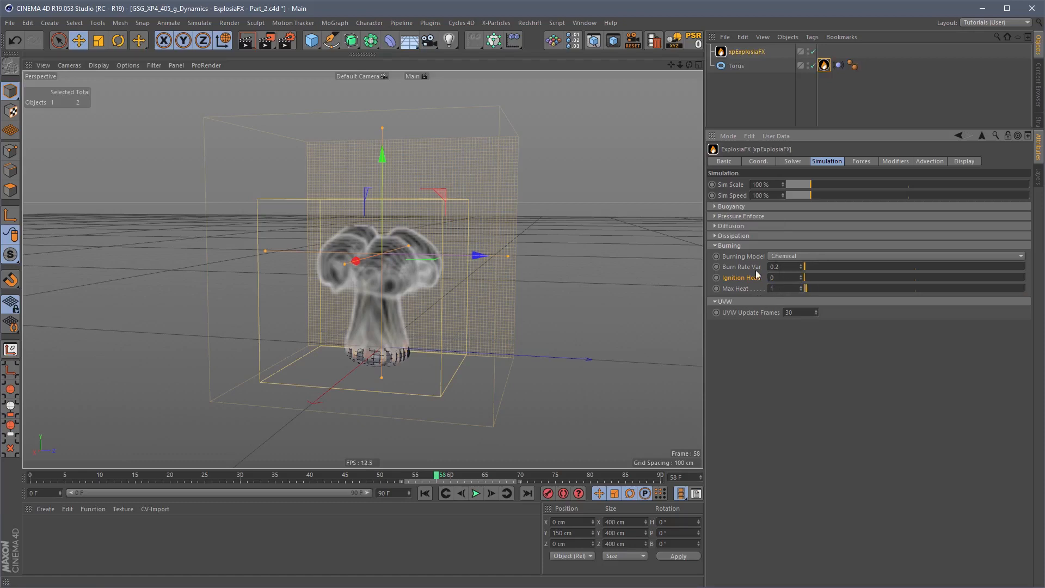
{"action": "left_click", "coordinate": [426, 493]}
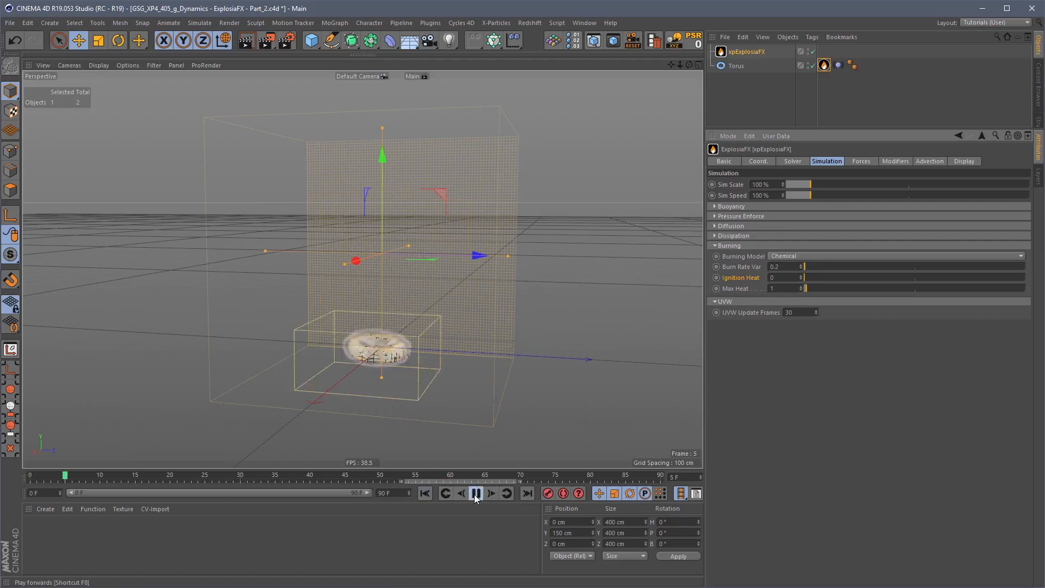
{"action": "left_click", "coordinate": [475, 493]}
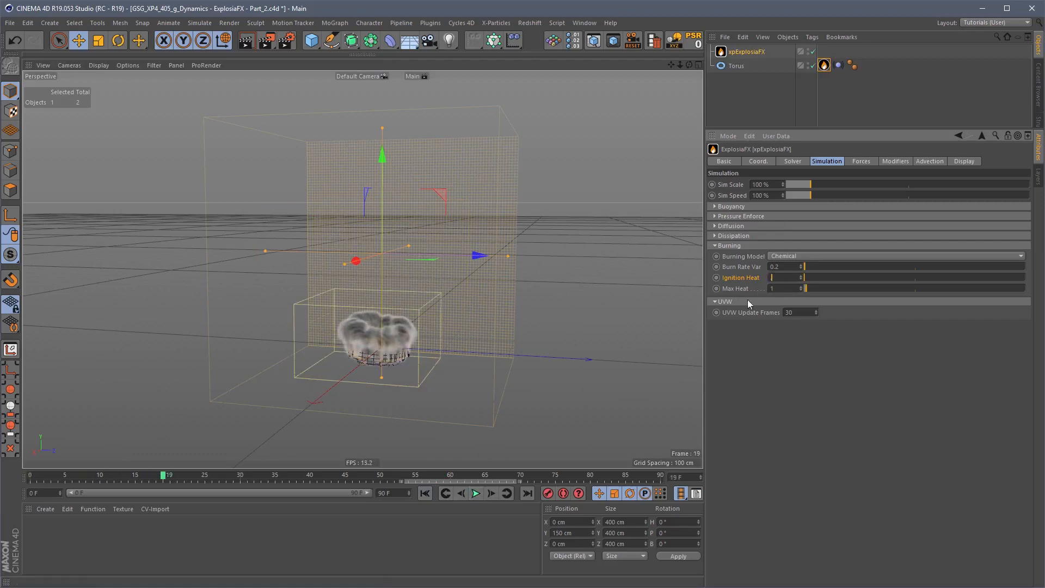
- Set Ignition Heat to 0.5 and replay the simulation from the start
{"action": "type", "text": "0.5"}
{"action": "key", "text": "Return"}
{"action": "left_click", "coordinate": [424, 493]}
{"action": "left_click", "coordinate": [476, 493]}
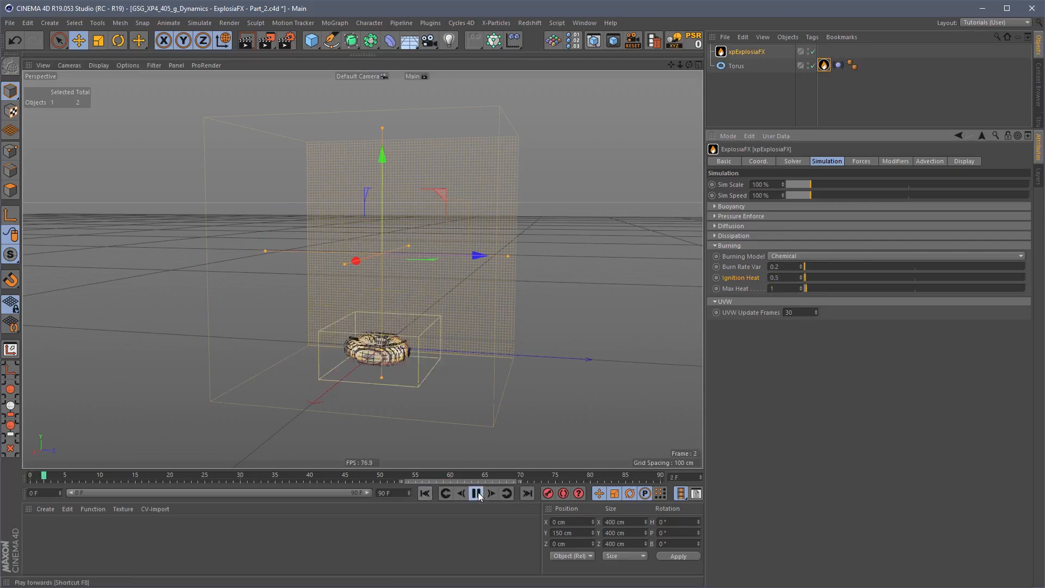
- Stop playback, try keyframing Heat on the torus's xpExplosiaFX source tag at frame 60, and undo the keyframe
{"action": "left_click", "coordinate": [824, 65]}
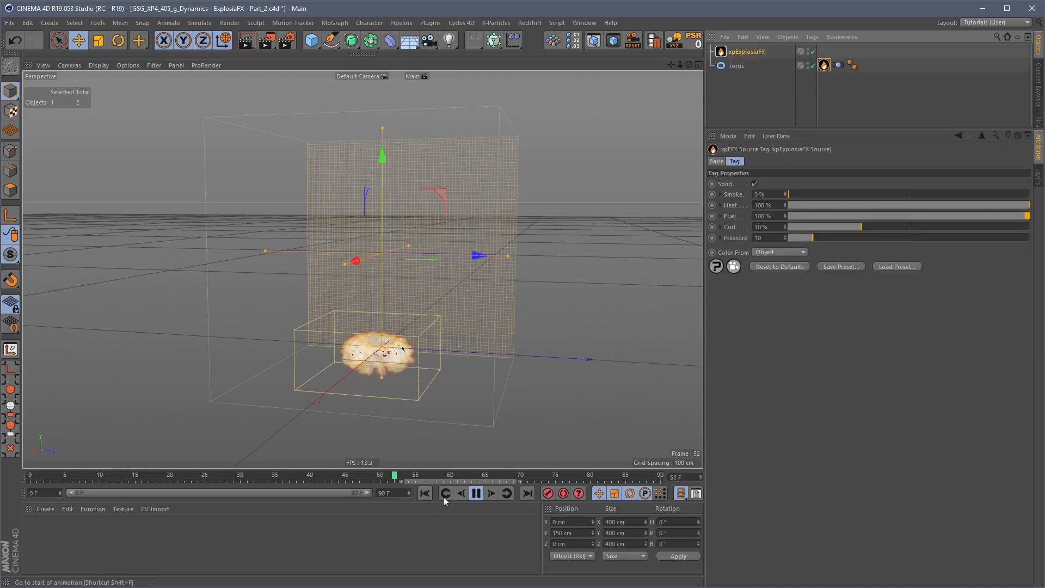
{"action": "left_click", "coordinate": [476, 493]}
{"action": "left_click", "coordinate": [713, 205], "text": "ctrl"}
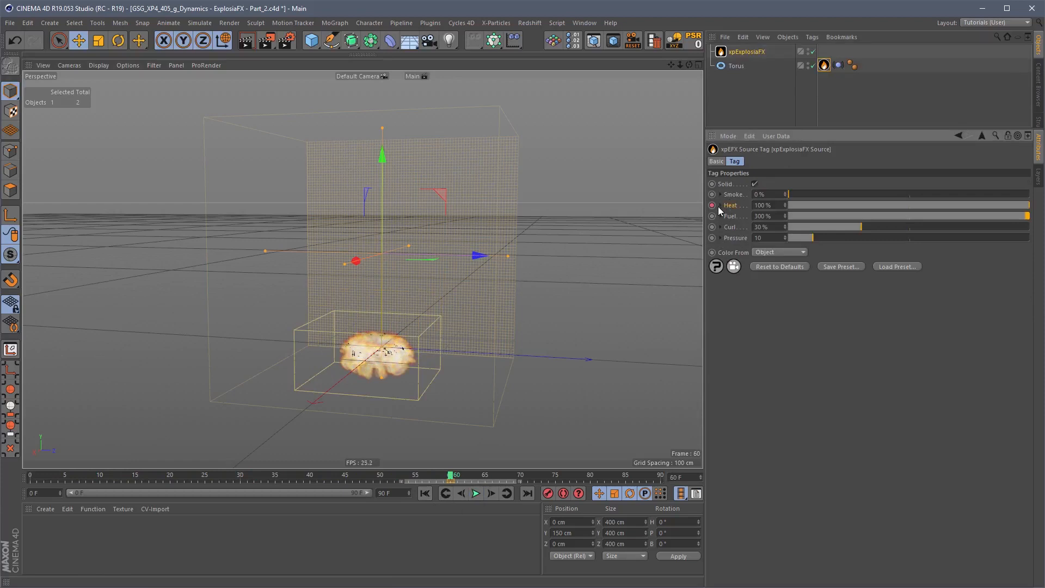
{"action": "left_click", "coordinate": [451, 484]}
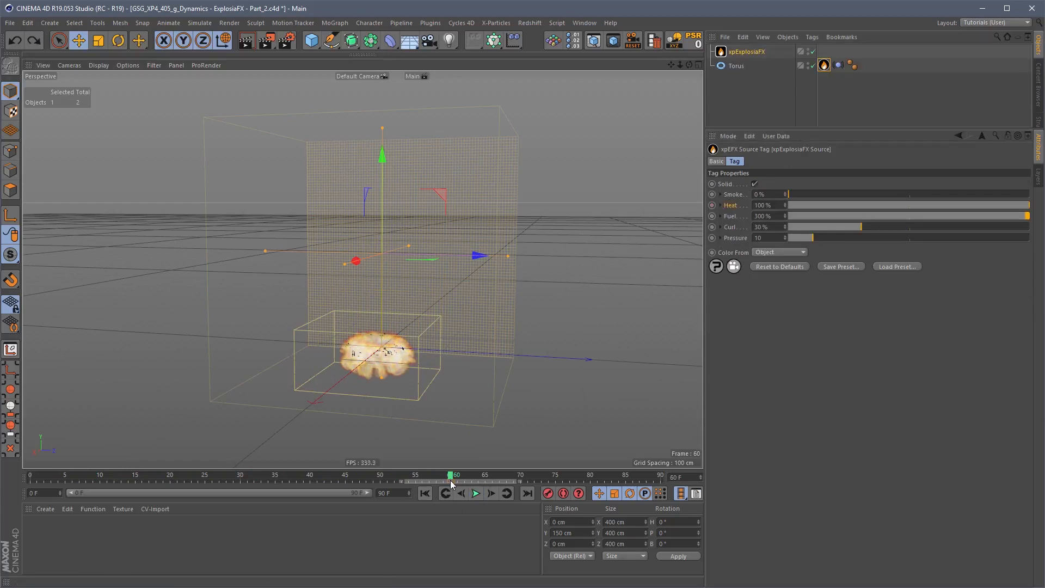
- Add a sphere, scale it to about 61 cm across and move it beside and above the torus, at about Y 96 cm and Z 99 cm
{"action": "left_click", "coordinate": [744, 90]}
{"action": "left_click", "coordinate": [311, 40]}
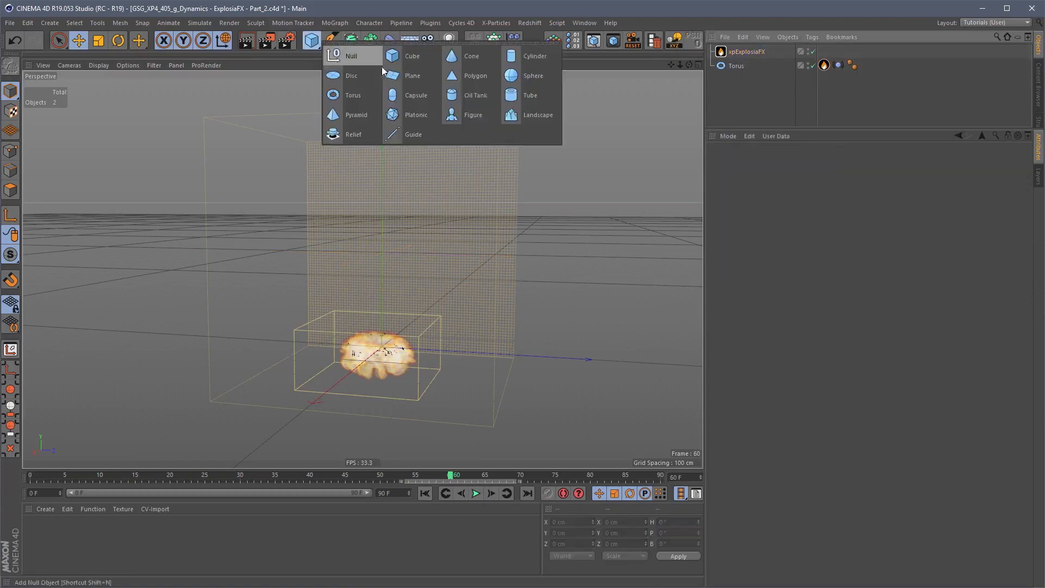
{"action": "left_click", "coordinate": [531, 76]}
{"action": "key", "text": "t"}
{"action": "left_click_drag", "start_coordinate": [580, 260], "coordinate": [457, 348]}
{"action": "key", "text": "e"}
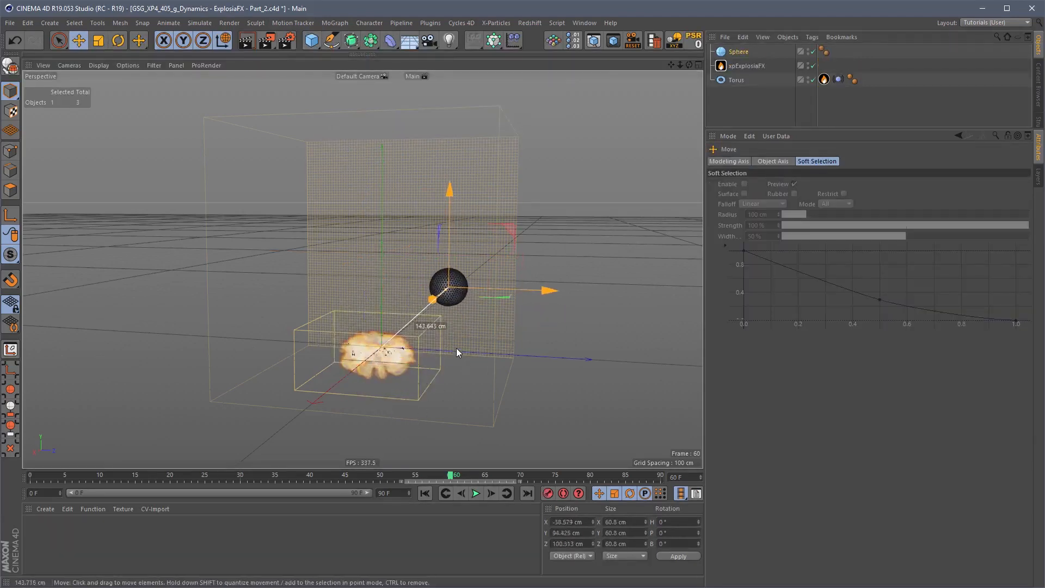
- Copy the torus's xpExplosiaFX source tag to the sphere, move the sphere below the torus in the hierarchy and place its source tag first
{"action": "left_click_drag", "start_coordinate": [825, 79], "coordinate": [841, 50], "text": "ctrl"}
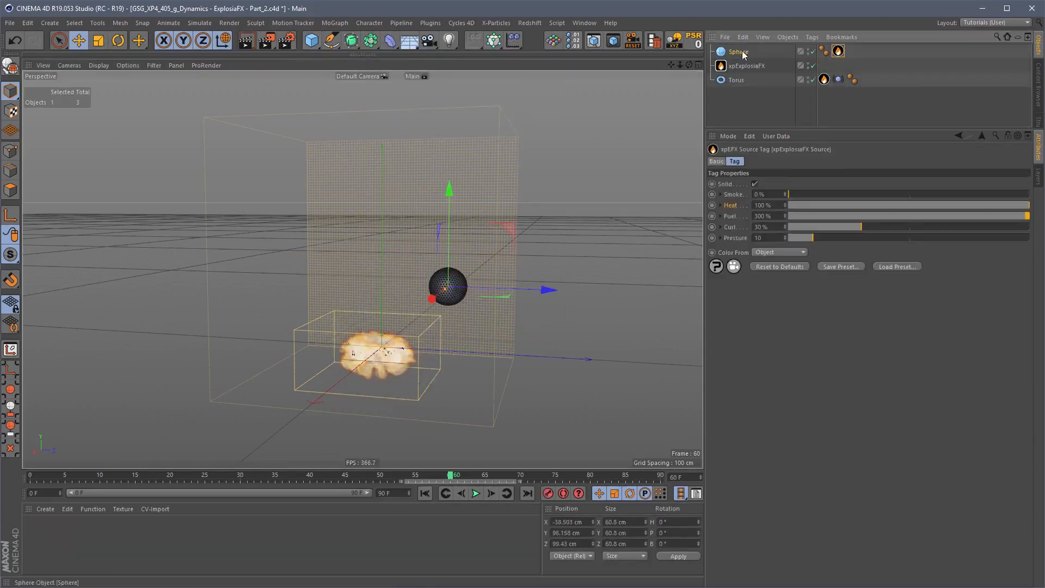
{"action": "left_click_drag", "start_coordinate": [743, 51], "coordinate": [756, 95]}
{"action": "left_click_drag", "start_coordinate": [839, 82], "coordinate": [824, 81]}
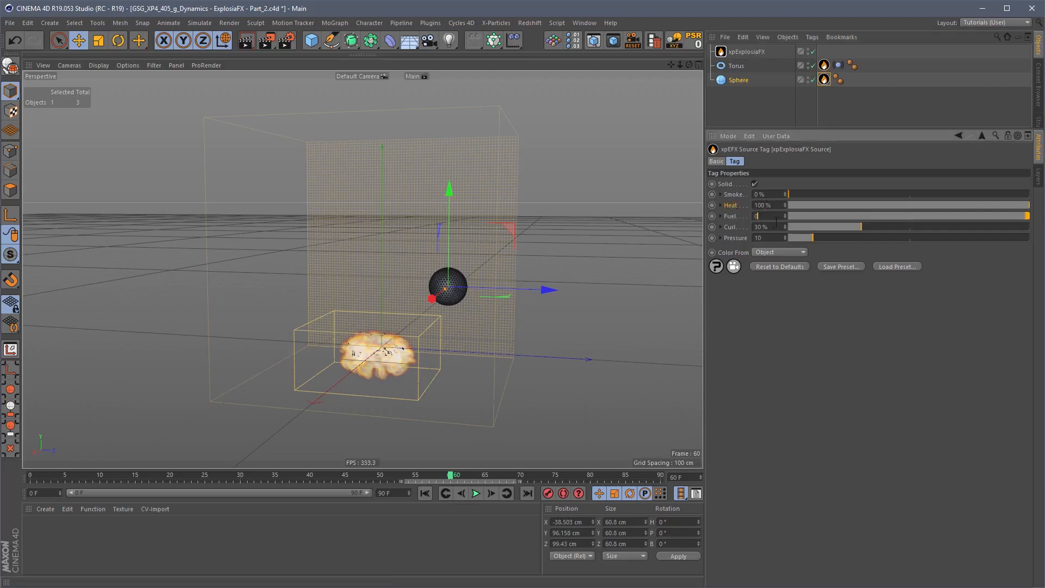
- On the sphere's source tag, set Fuel, Curl and Pressure to 0 and enter a new Heat value
{"action": "key", "text": "Tab"}
{"action": "type", "text": "0"}
{"action": "key", "text": "Tab"}
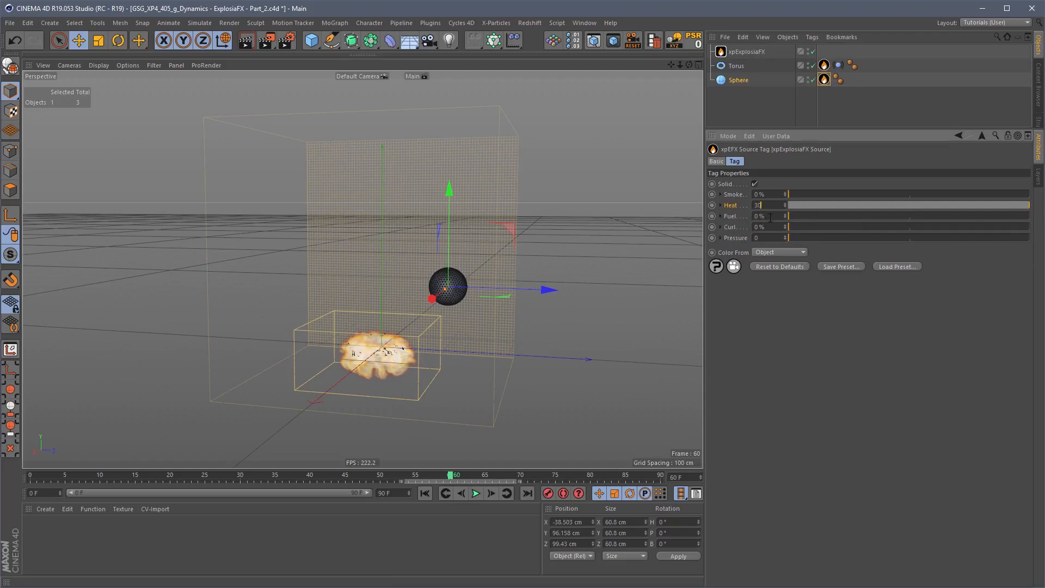
- Set Heat to 0% on the torus's source tag, disable the torus and run the simulation with only the sphere emitting
{"action": "left_click", "coordinate": [829, 66]}
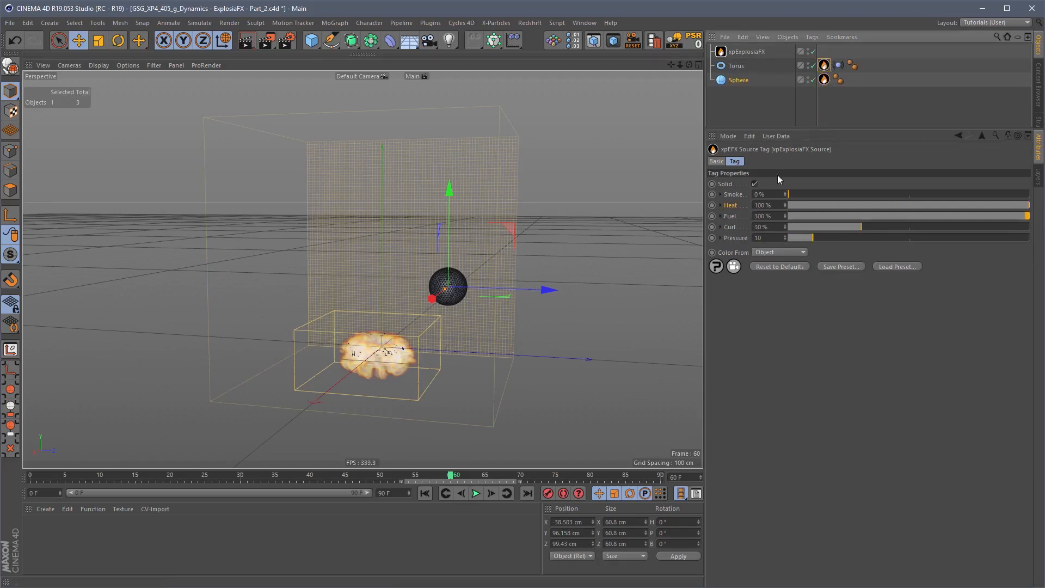
{"action": "left_click", "coordinate": [813, 66]}
{"action": "key", "text": "F8"}
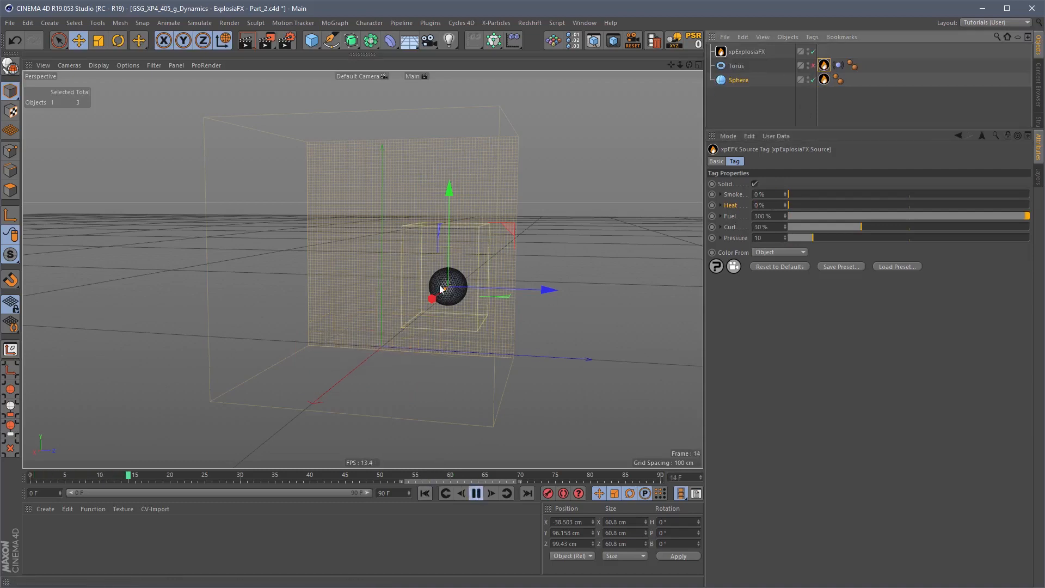
{"action": "left_click", "coordinate": [489, 492]}
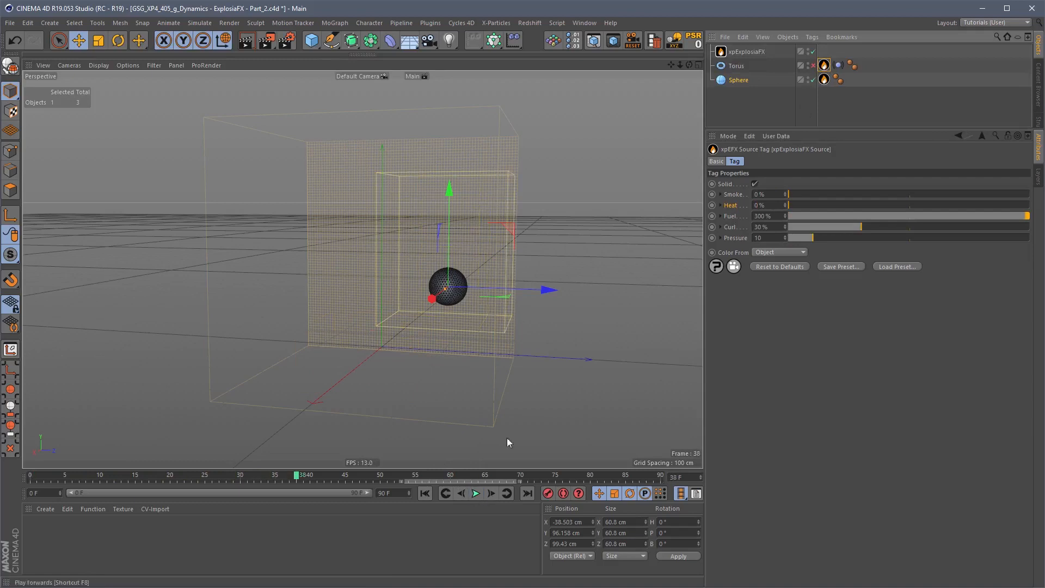
- Preview the sphere's emission with the xpExplosiaFX display set to Temperature, and return the display to Fuel + Smoke
{"action": "left_click", "coordinate": [746, 51]}
{"action": "left_click", "coordinate": [965, 161]}
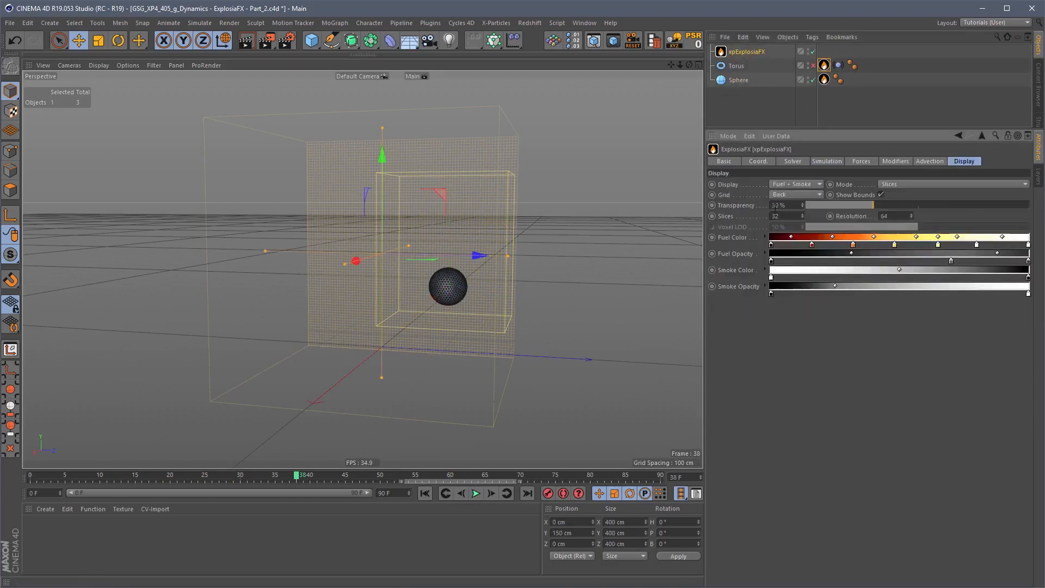
{"action": "left_click", "coordinate": [795, 184]}
{"action": "left_click", "coordinate": [798, 197]}
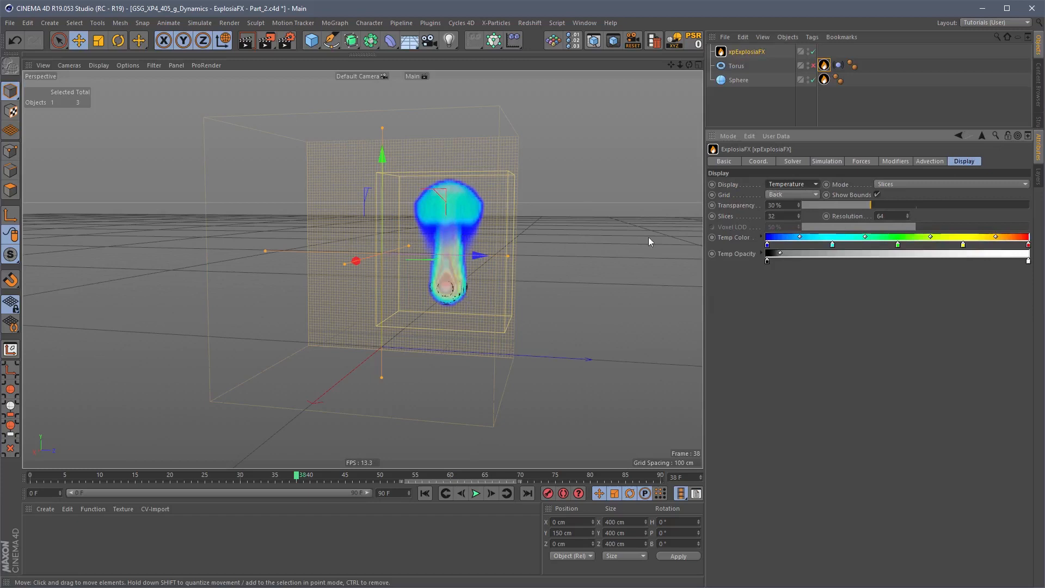
{"action": "left_click", "coordinate": [794, 184]}
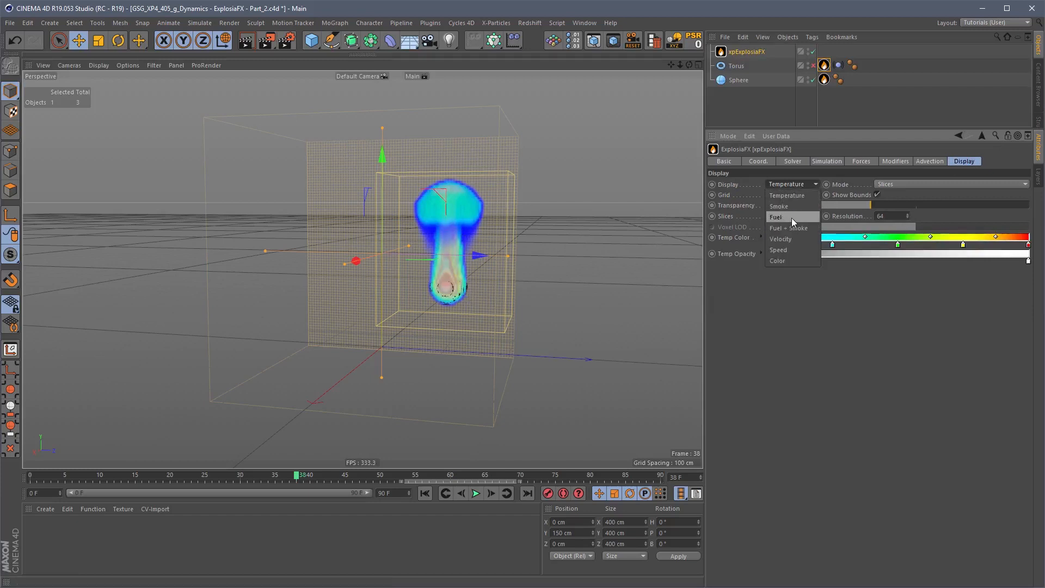
{"action": "left_click", "coordinate": [790, 228]}
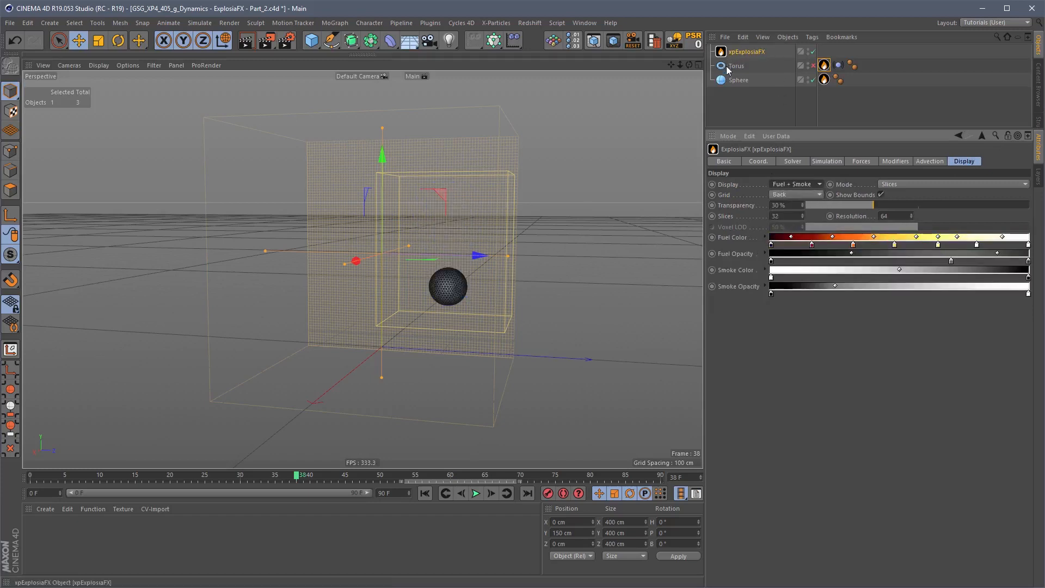
- Enable the torus, run the simulation from the start and move the sphere to about Y 61 cm and Z 142 cm
{"action": "left_click", "coordinate": [738, 80]}
{"action": "left_click", "coordinate": [813, 66]}
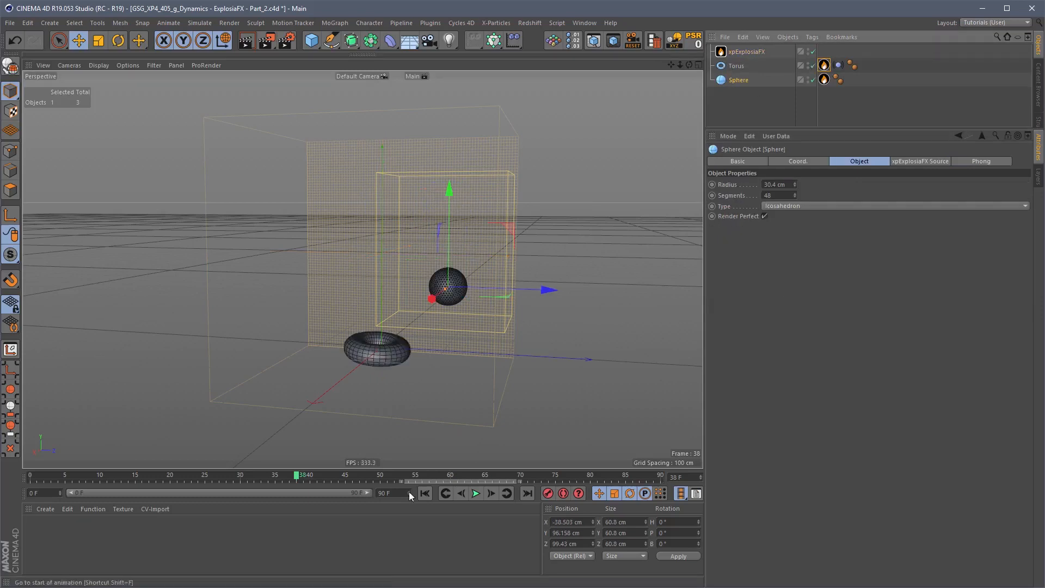
{"action": "left_click", "coordinate": [424, 492]}
{"action": "left_click", "coordinate": [475, 493]}
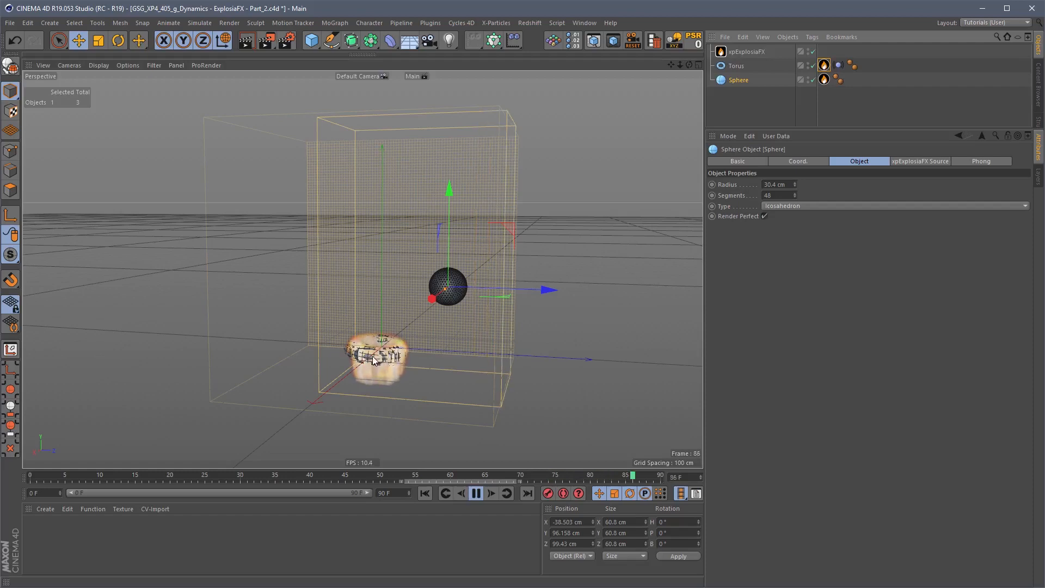
{"action": "left_click", "coordinate": [510, 237]}
{"action": "left_click_drag", "start_coordinate": [511, 237], "coordinate": [545, 248]}
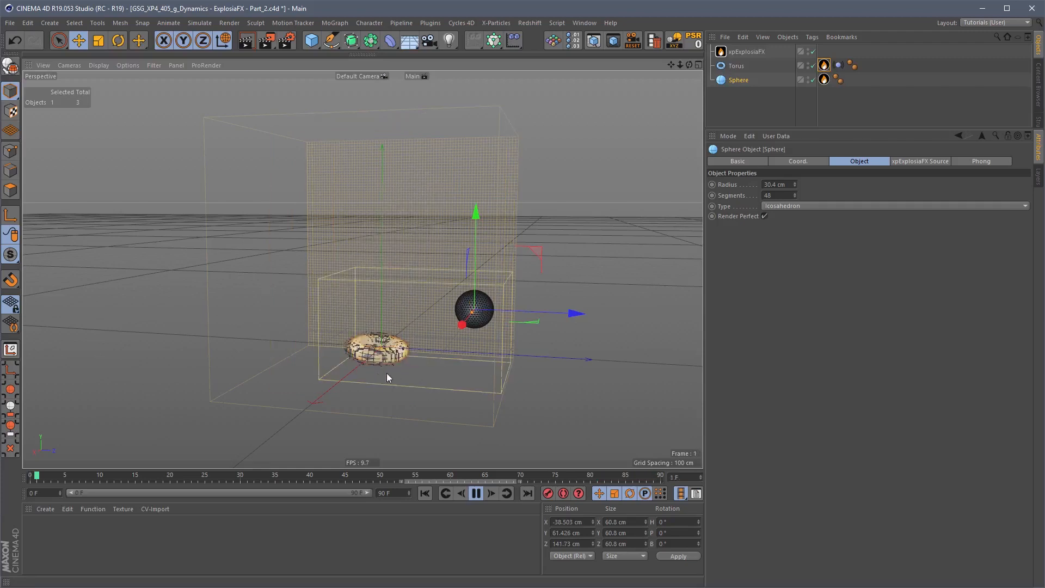
- Extend the timeline to 300 frames and replay the simulation from the start
{"action": "left_click", "coordinate": [477, 493]}
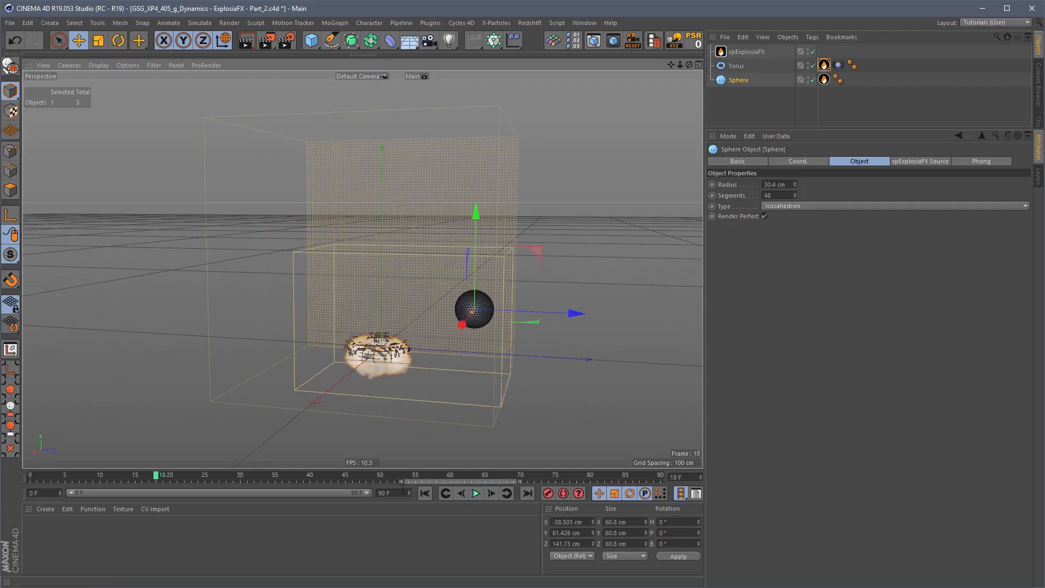
{"action": "double_click", "coordinate": [389, 492]}
{"action": "type", "text": "300"}
{"action": "key", "text": "Return"}
{"action": "left_click_drag", "start_coordinate": [157, 486], "coordinate": [433, 482]}
{"action": "left_click", "coordinate": [428, 493]}
{"action": "left_click", "coordinate": [474, 494]}
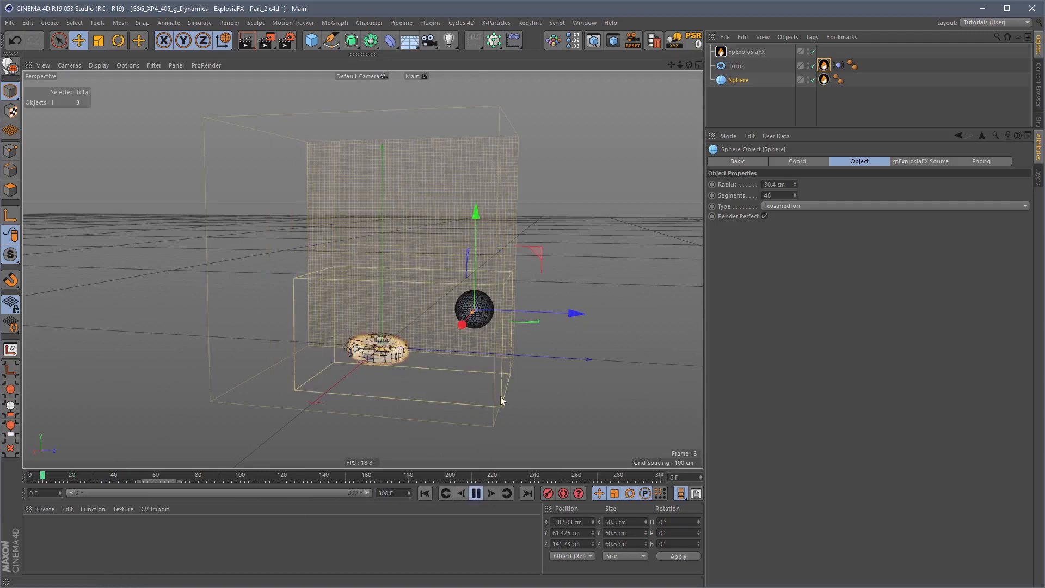
- Set the xpExplosiaFX Grid display to None, turn off Show Bounds and deselect everything
{"action": "left_click", "coordinate": [747, 52]}
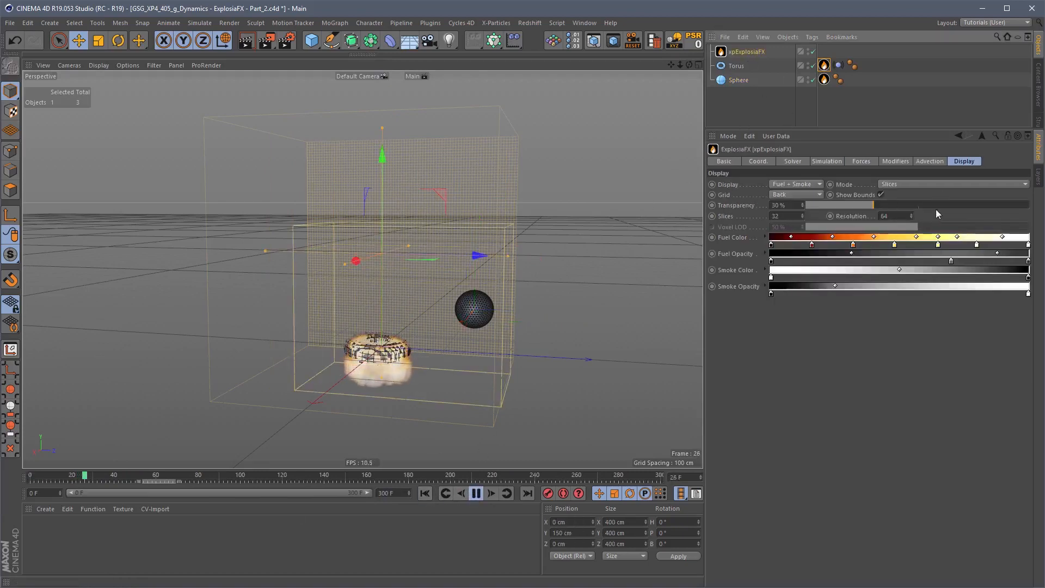
{"action": "left_click", "coordinate": [796, 194]}
{"action": "left_click", "coordinate": [796, 206]}
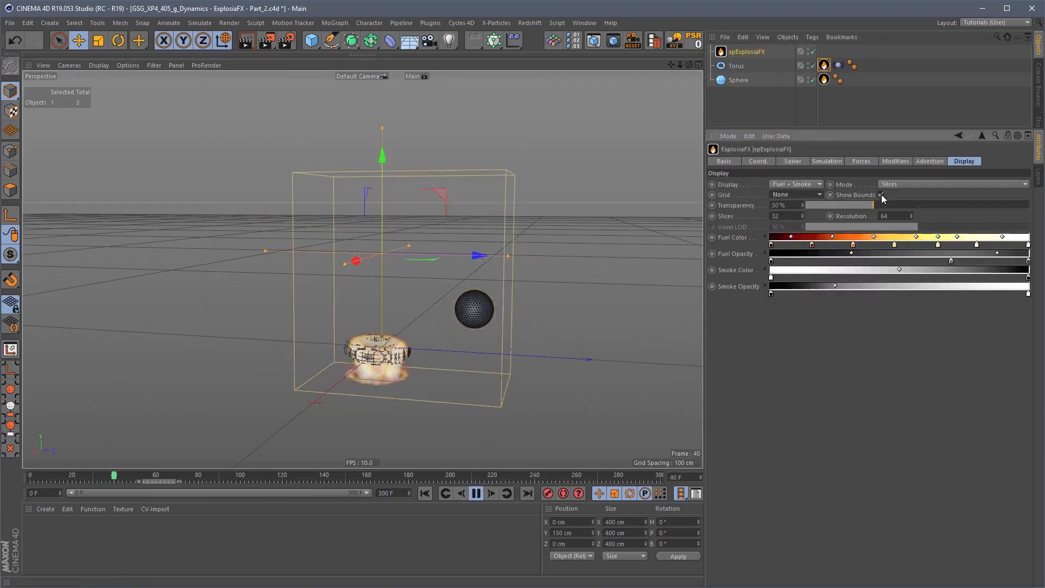
{"action": "left_click", "coordinate": [881, 194]}
{"action": "left_click", "coordinate": [929, 86]}
- Move the sphere close to the torus during playback, to about X 13, Y 42, Z 100 cm, and stop the simulation once the fuel burns
{"action": "left_click", "coordinate": [738, 80]}
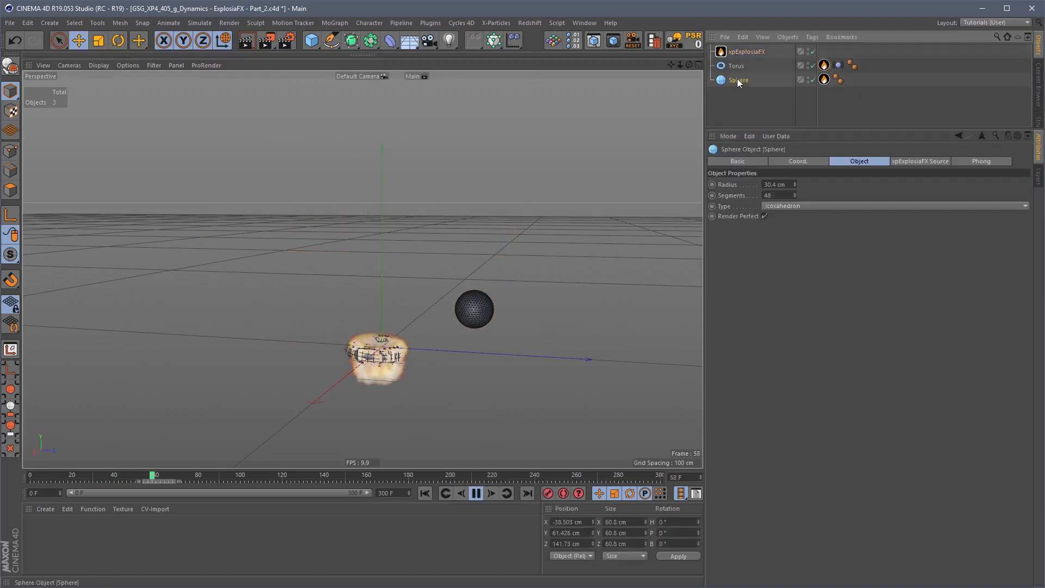
{"action": "mouse_move", "coordinate": [537, 344]}
{"action": "left_mouse_down"}
{"action": "mouse_move", "coordinate": [473, 395]}
{"action": "mouse_move", "coordinate": [498, 394]}
{"action": "mouse_move", "coordinate": [426, 412]}
{"action": "mouse_move", "coordinate": [410, 393]}
{"action": "mouse_move", "coordinate": [440, 384]}
{"action": "mouse_move", "coordinate": [489, 393]}
{"action": "mouse_move", "coordinate": [543, 360]}
{"action": "left_mouse_up"}
{"action": "left_click_drag", "start_coordinate": [409, 363], "coordinate": [465, 373], "text": "alt"}
{"action": "left_click_drag", "start_coordinate": [464, 409], "coordinate": [475, 369]}
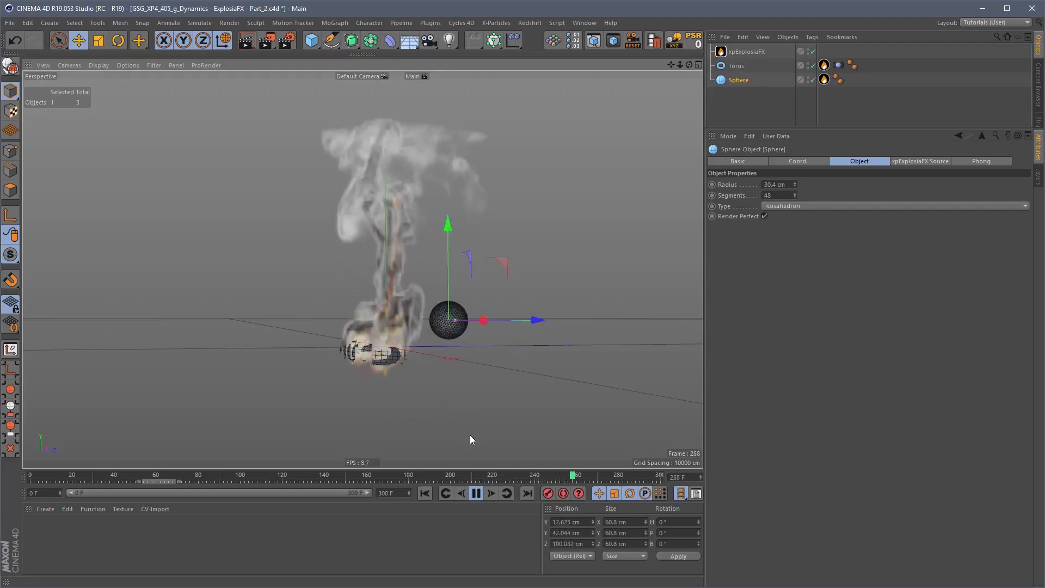
{"action": "left_click", "coordinate": [472, 496]}
{"action": "left_click_drag", "start_coordinate": [349, 309], "coordinate": [318, 324], "text": "alt"}
{"action": "left_click_drag", "start_coordinate": [400, 310], "coordinate": [382, 335], "text": "alt"}
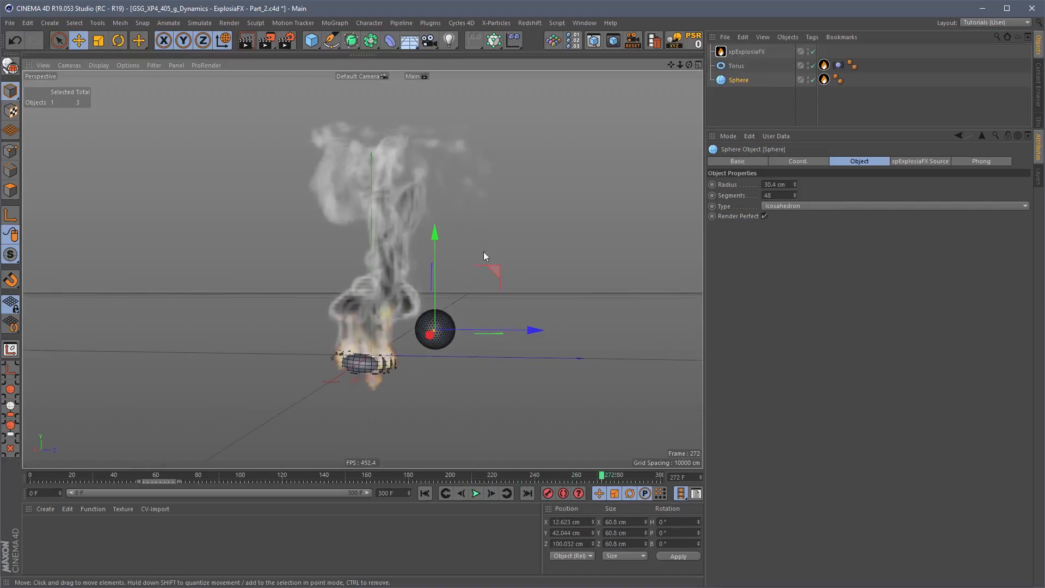
- Delete the sphere and rerun the simulation, raising Heat on the torus's source tag to 100% and 500%, and return to frame 0
{"action": "key", "text": "Delete"}
{"action": "left_click", "coordinate": [825, 66]}
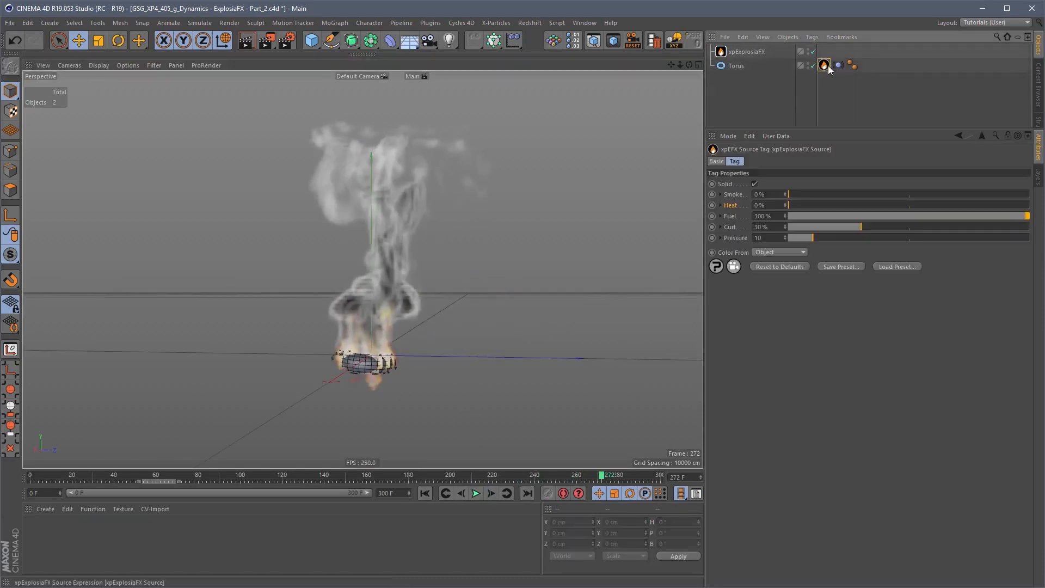
{"action": "left_click", "coordinate": [425, 494]}
{"action": "left_click", "coordinate": [475, 494]}
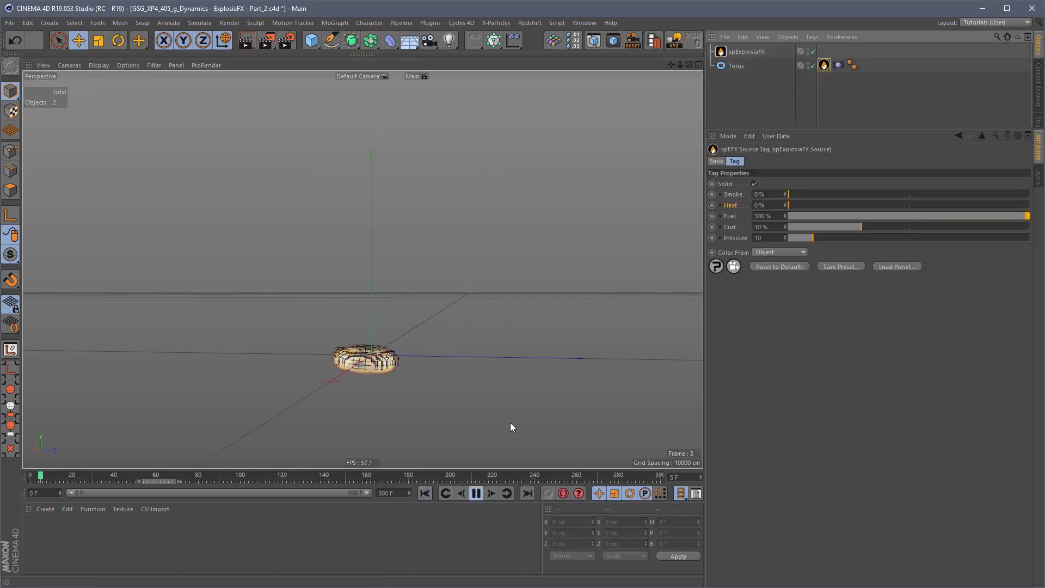
{"action": "left_click_drag", "start_coordinate": [798, 205], "coordinate": [1031, 208]}
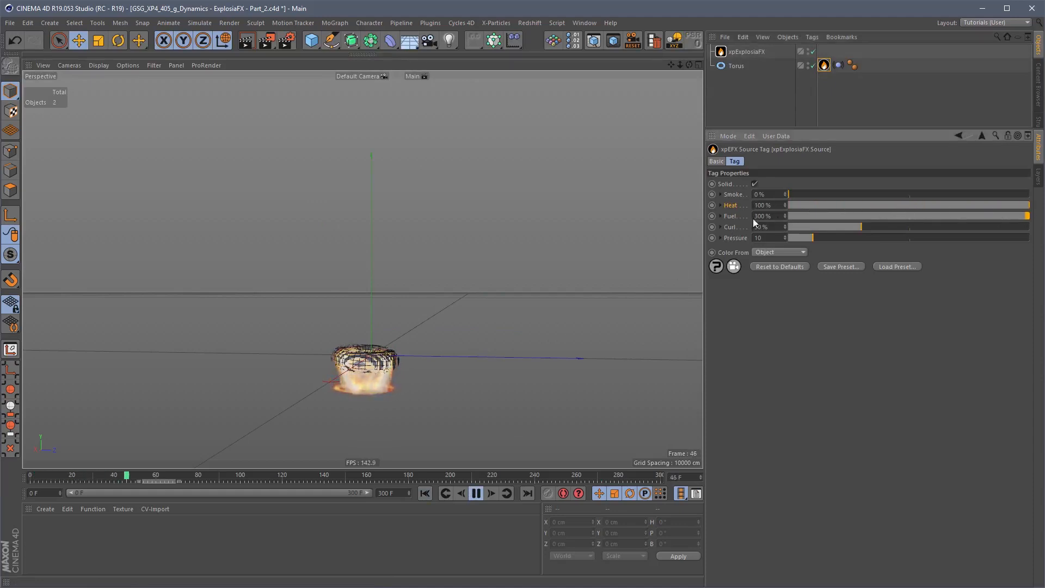
{"action": "left_click", "coordinate": [475, 494]}
{"action": "left_click", "coordinate": [427, 495]}
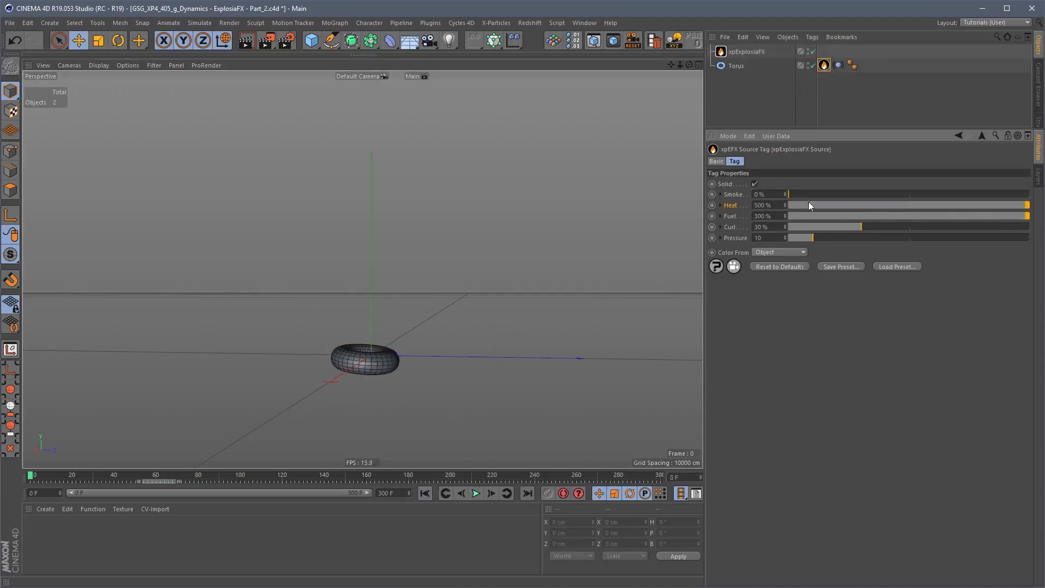
- Keyframe Heat on the torus's source tag at 0% on frame 0 and 300% on frame 59, and play the simulation
{"action": "left_click_drag", "start_coordinate": [809, 205], "coordinate": [728, 198]}
{"action": "left_click", "coordinate": [712, 205], "text": "ctrl"}
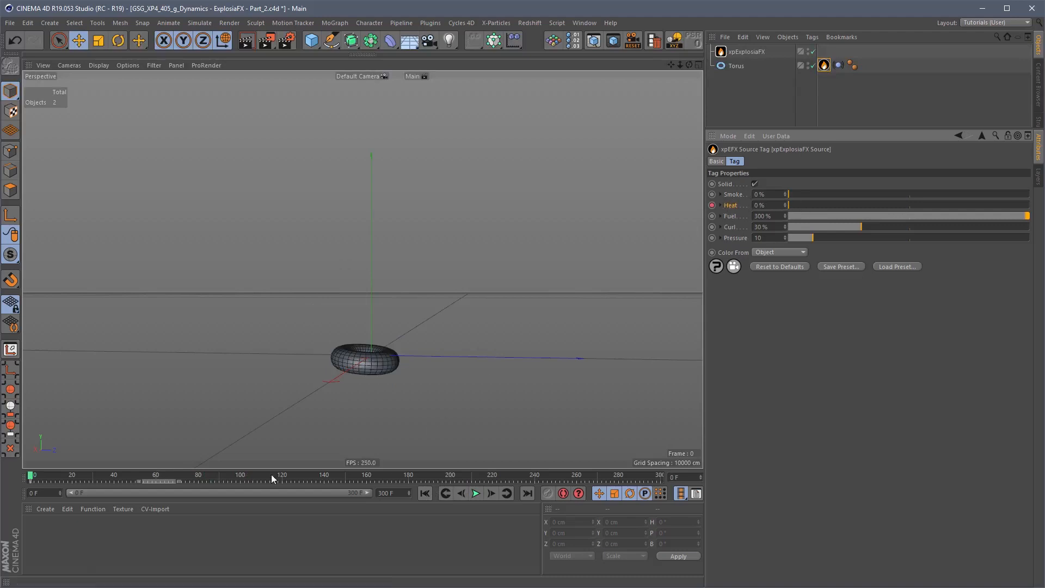
{"action": "left_click", "coordinate": [155, 476]}
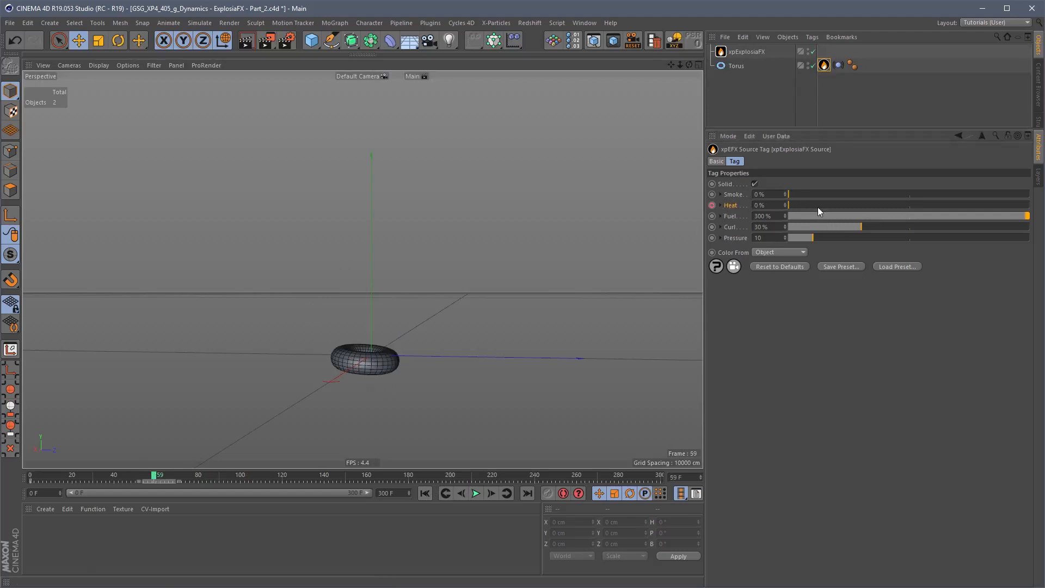
{"action": "left_click_drag", "start_coordinate": [818, 207], "coordinate": [1029, 207]}
{"action": "left_click", "coordinate": [713, 205], "text": "ctrl"}
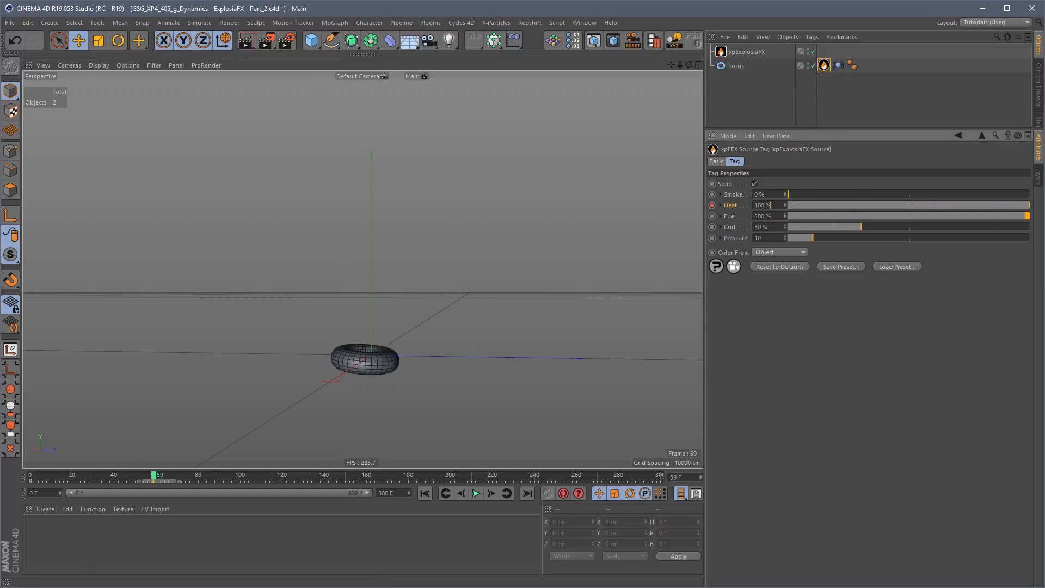
{"action": "left_click", "coordinate": [425, 493]}
{"action": "left_click", "coordinate": [475, 493]}
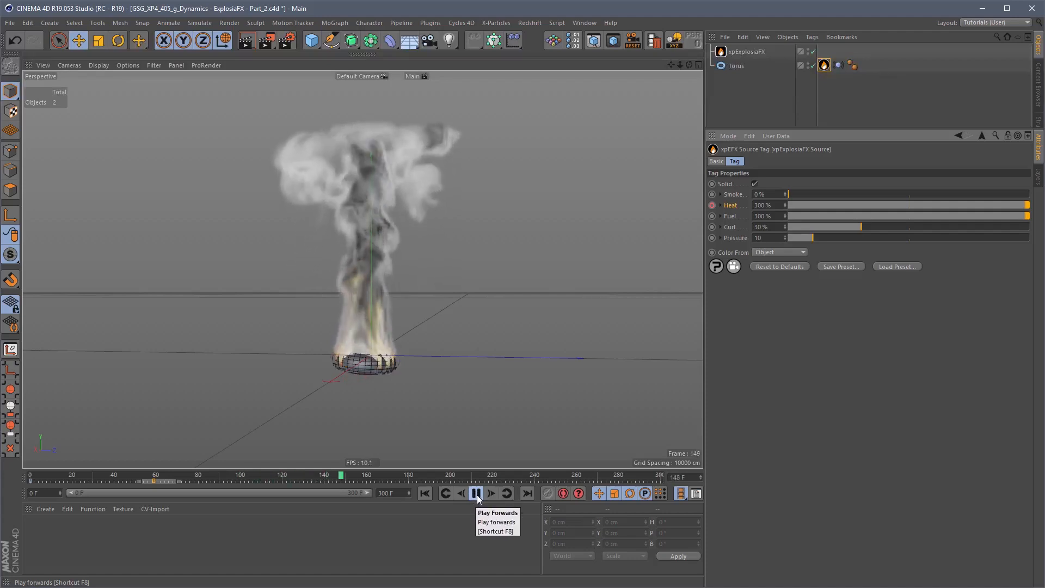
{"action": "left_click", "coordinate": [475, 496]}
{"action": "left_click", "coordinate": [425, 493]}
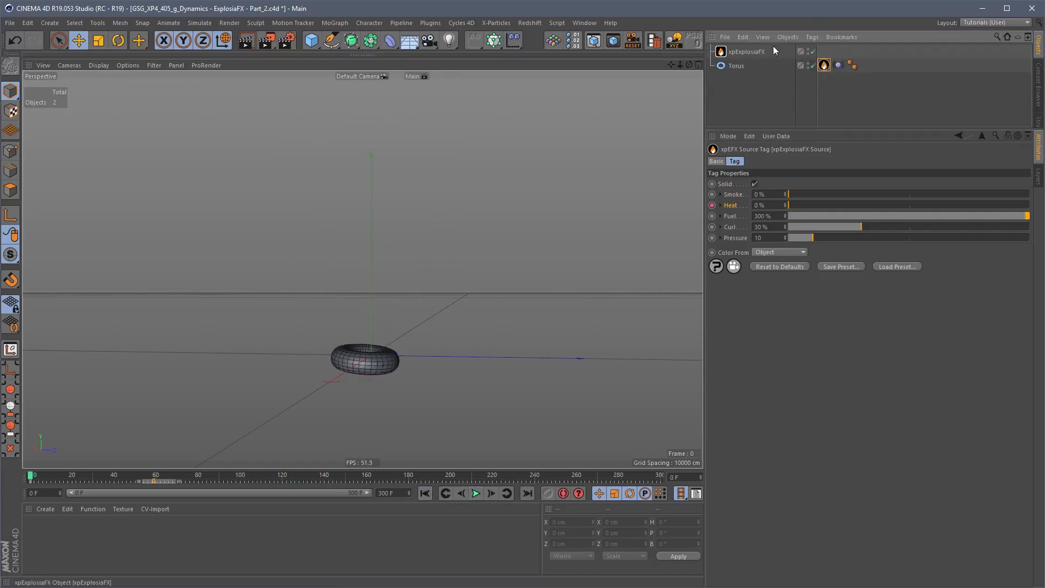
- Set Heat to a fixed 100% on the torus's source tag
{"action": "left_click_drag", "start_coordinate": [771, 207], "coordinate": [728, 214]}
{"action": "type", "text": "100"}
{"action": "key", "text": "Return"}
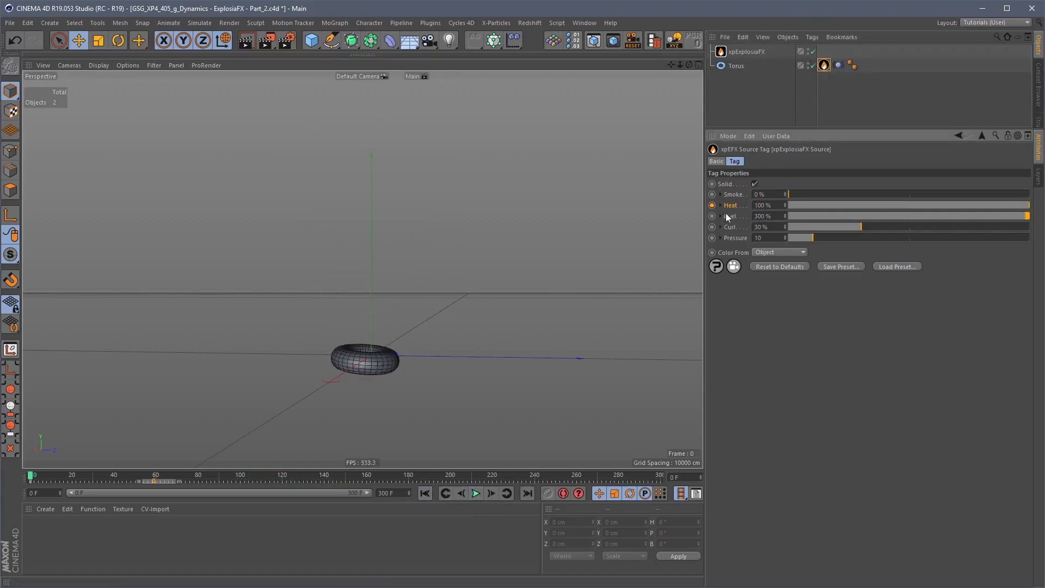
- Set the xpExplosiaFX Burning Model to Simple with an Ignition Heat of 0, and play the simulation
{"action": "left_click", "coordinate": [741, 51]}
{"action": "left_click", "coordinate": [800, 159]}
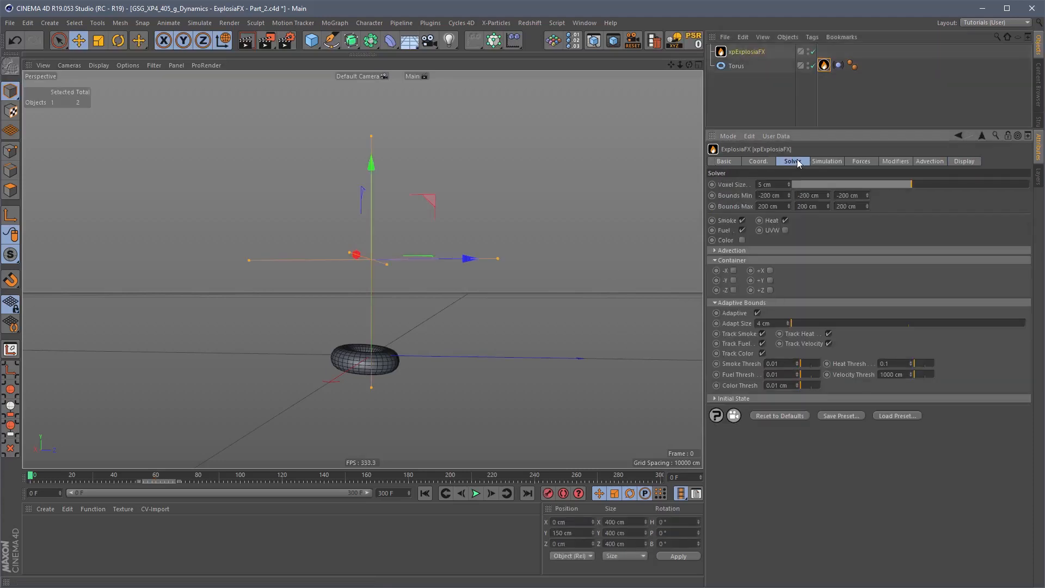
{"action": "left_click", "coordinate": [828, 162]}
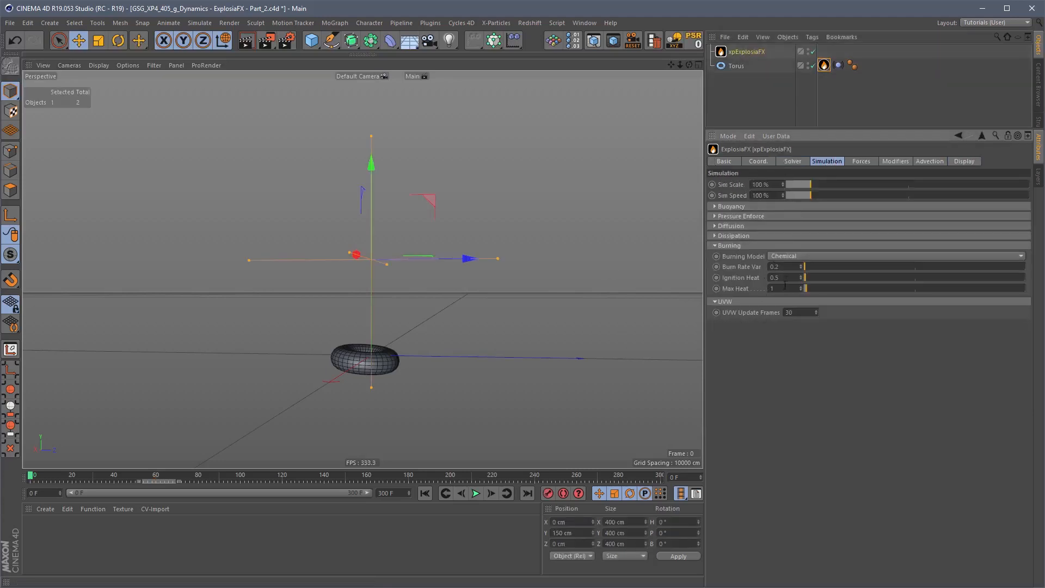
{"action": "right_click", "coordinate": [736, 276]}
{"action": "left_click", "coordinate": [746, 321]}
{"action": "left_click", "coordinate": [796, 255]}
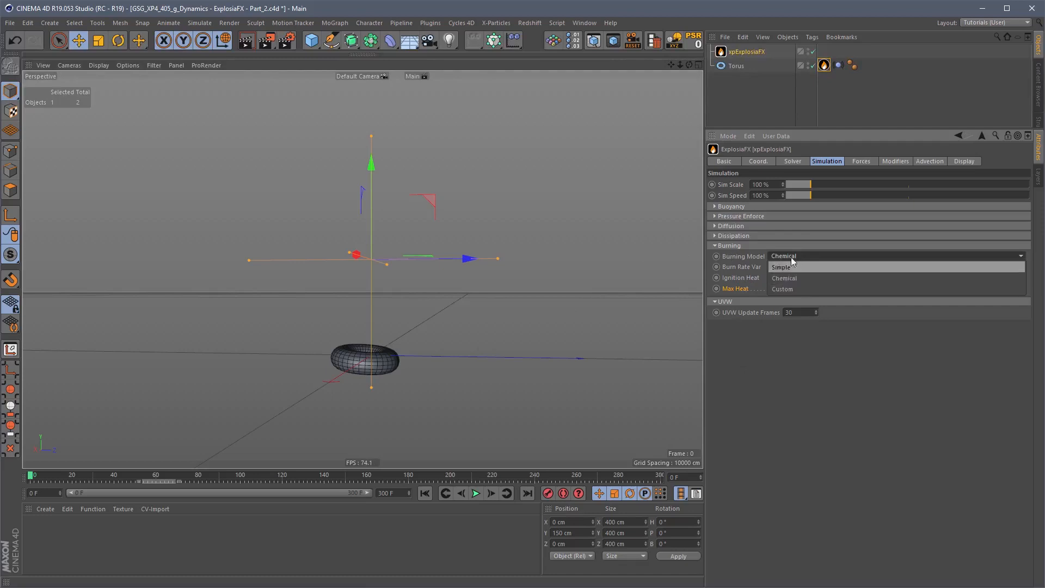
{"action": "left_click", "coordinate": [792, 268]}
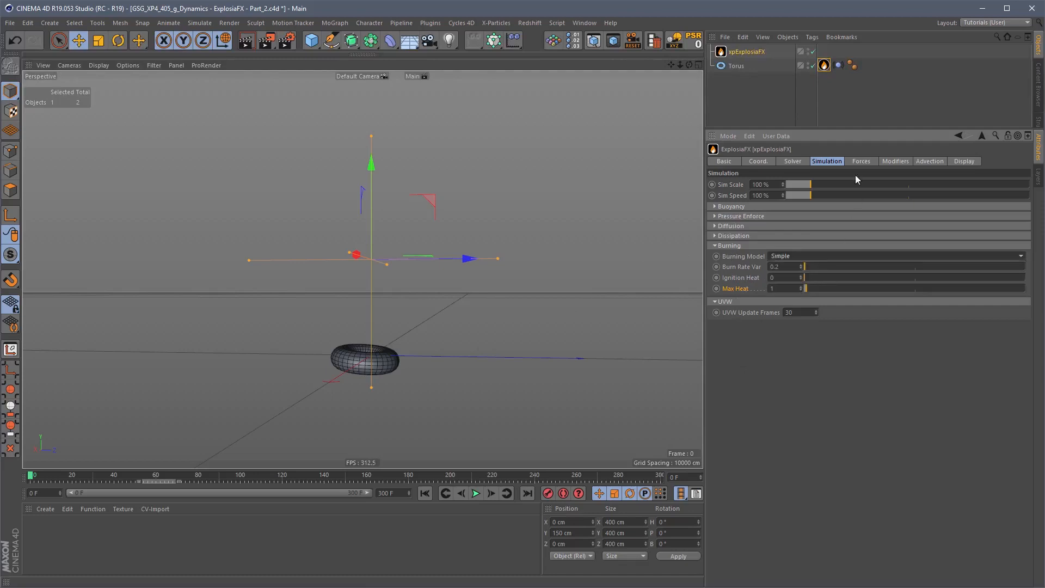
{"action": "left_click", "coordinate": [475, 494]}
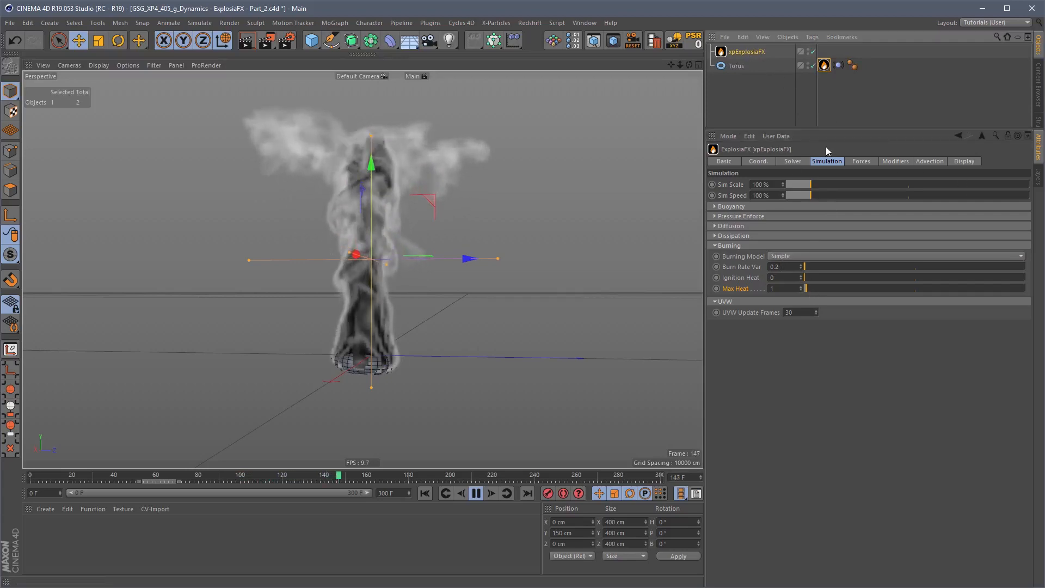
- Check Heat on the torus's source tag, set the xpExplosiaFX Ignition Heat to 0.5 and restart the simulation
{"action": "left_click", "coordinate": [824, 65]}
{"action": "left_click", "coordinate": [776, 207]}
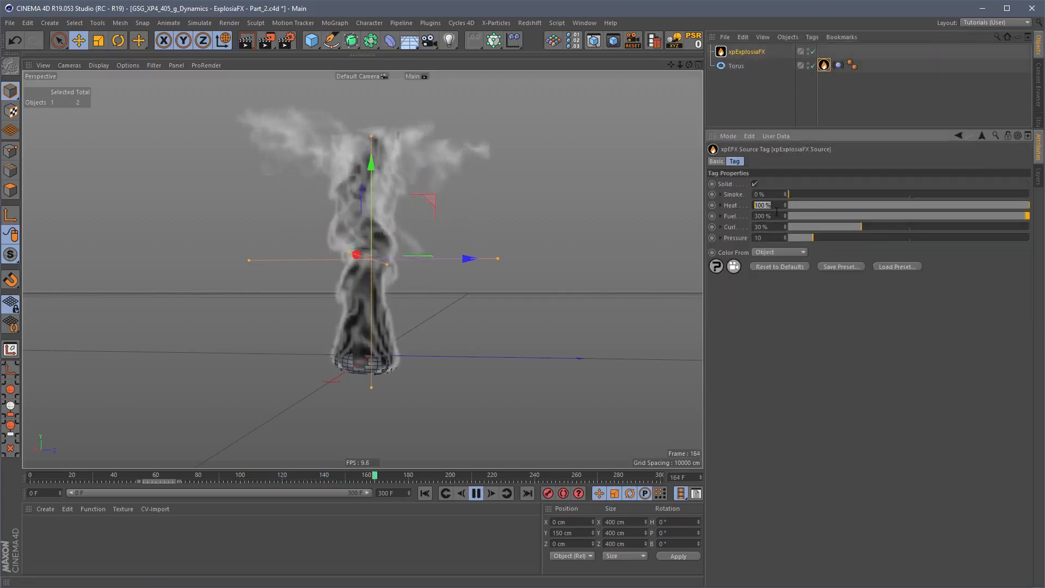
{"action": "left_click", "coordinate": [747, 51]}
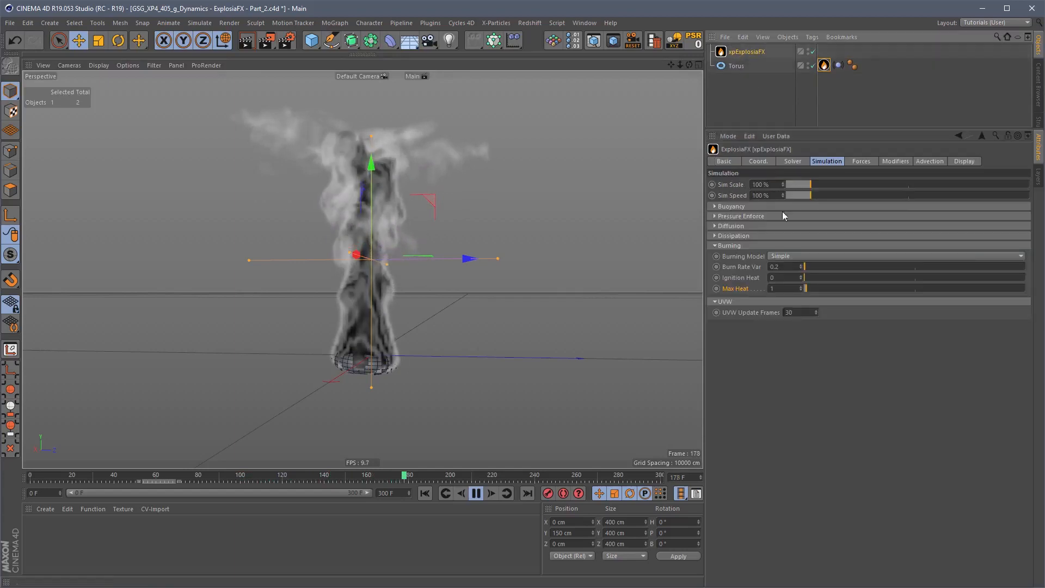
{"action": "left_click", "coordinate": [772, 278]}
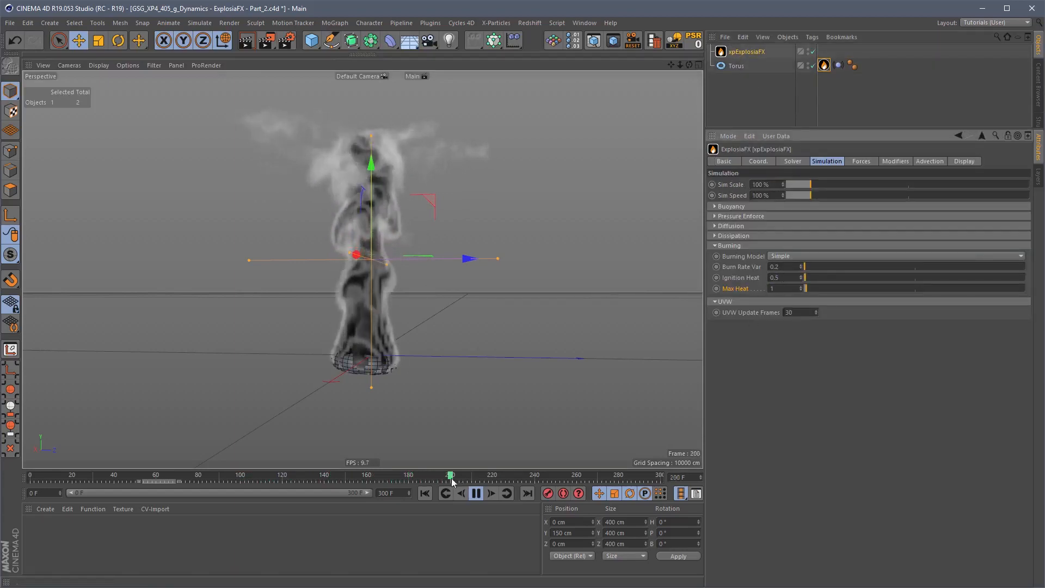
{"action": "left_click", "coordinate": [425, 493]}
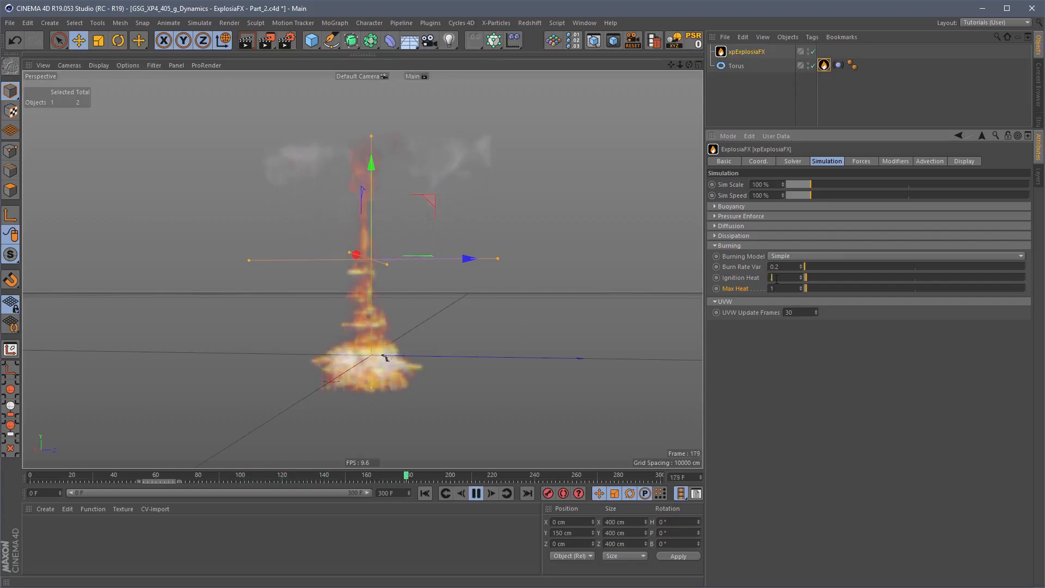
- Replay the simulation with the Simple model, switch the xpExplosiaFX Burning Model to Custom and rewind to frame 0
{"action": "left_click", "coordinate": [425, 493]}
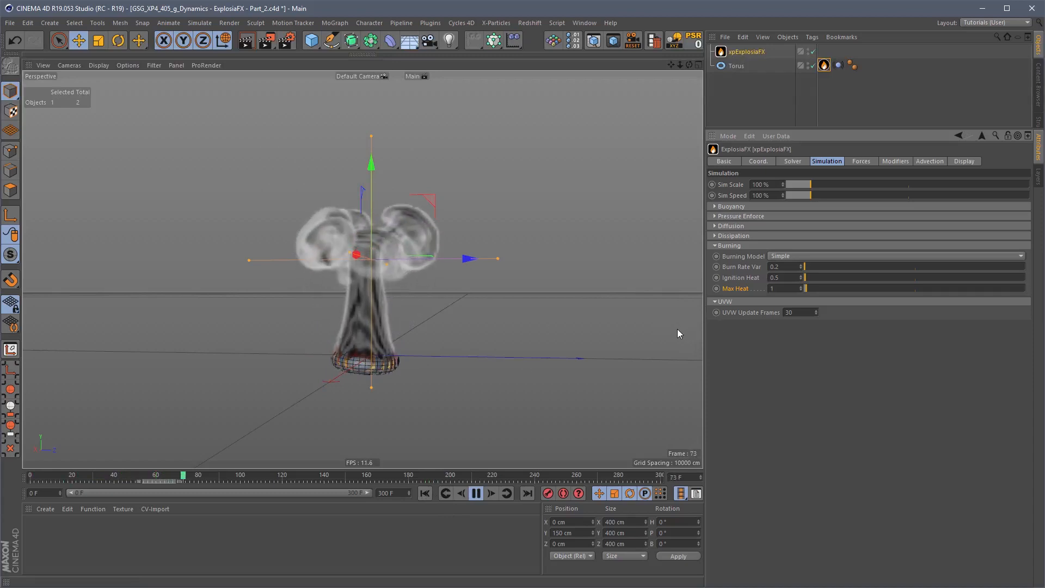
{"action": "left_click", "coordinate": [795, 252]}
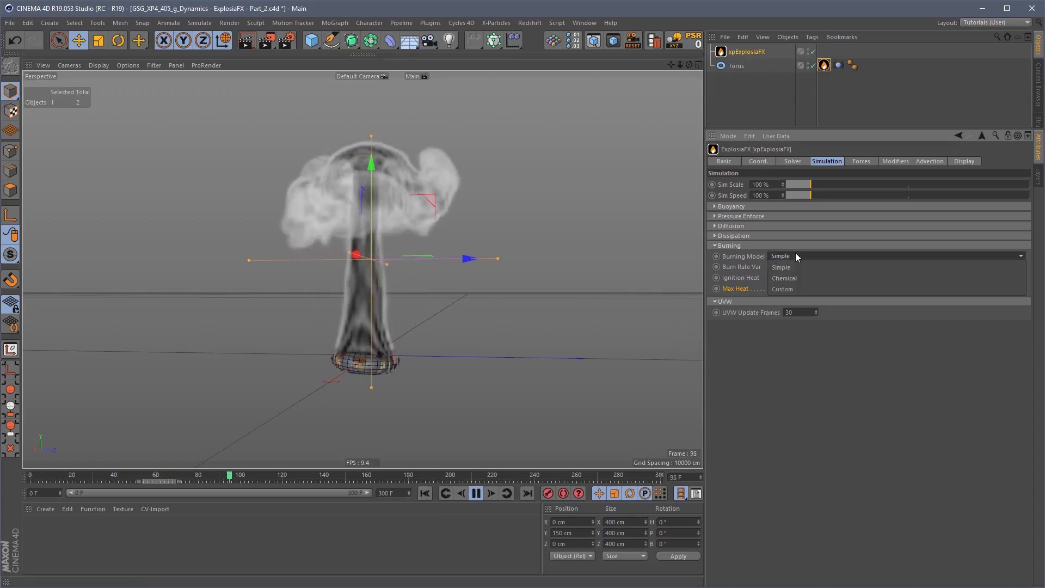
{"action": "left_click", "coordinate": [784, 289]}
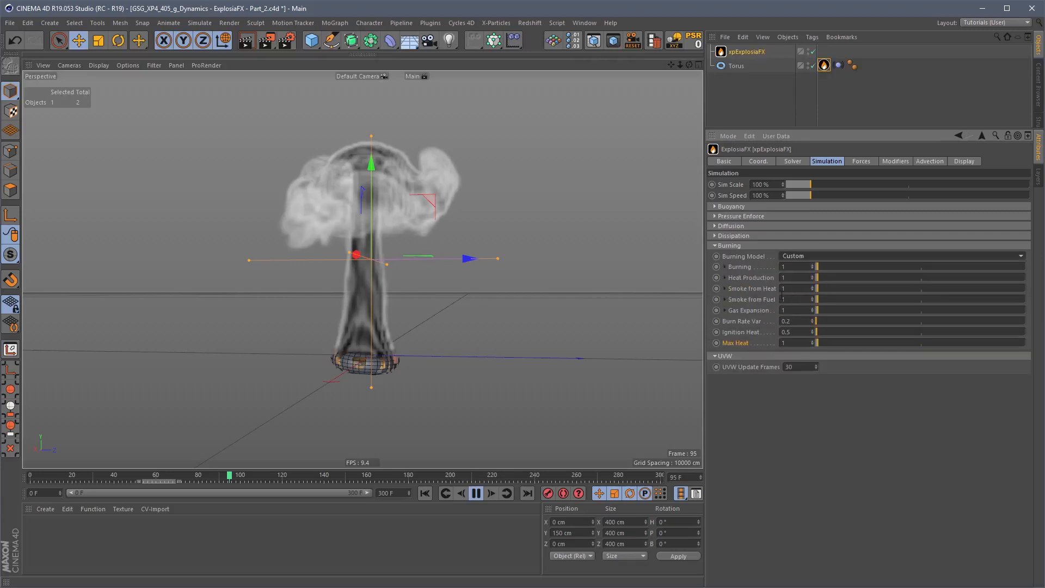
{"action": "left_click", "coordinate": [476, 493]}
{"action": "left_click", "coordinate": [425, 494]}
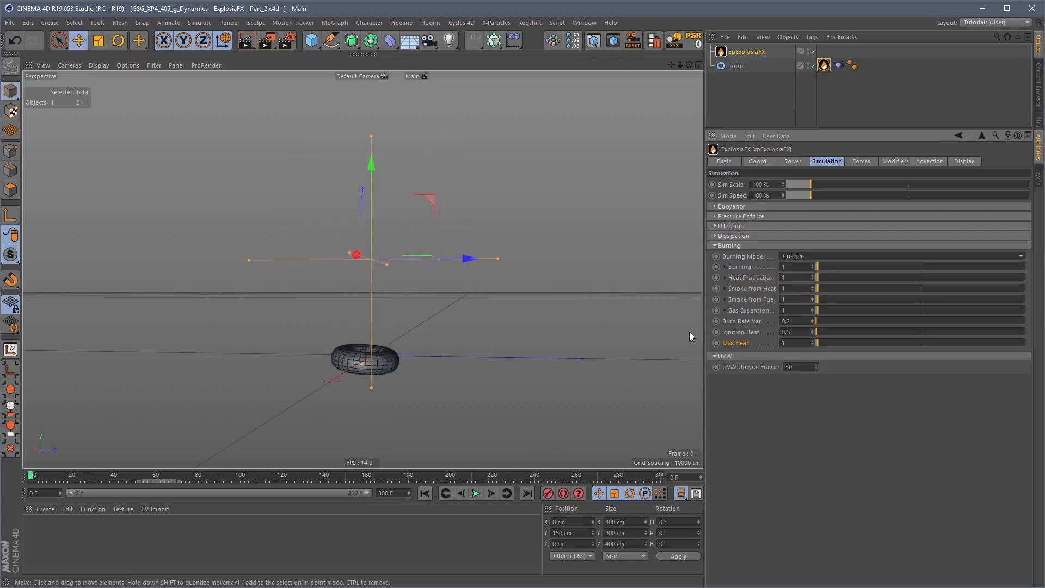
- Check the splines under Burning and Heat Production, set Ignition Heat to 0 and play the simulation briefly
{"action": "left_click", "coordinate": [726, 267]}
{"action": "left_click", "coordinate": [726, 266]}
{"action": "left_click", "coordinate": [725, 277]}
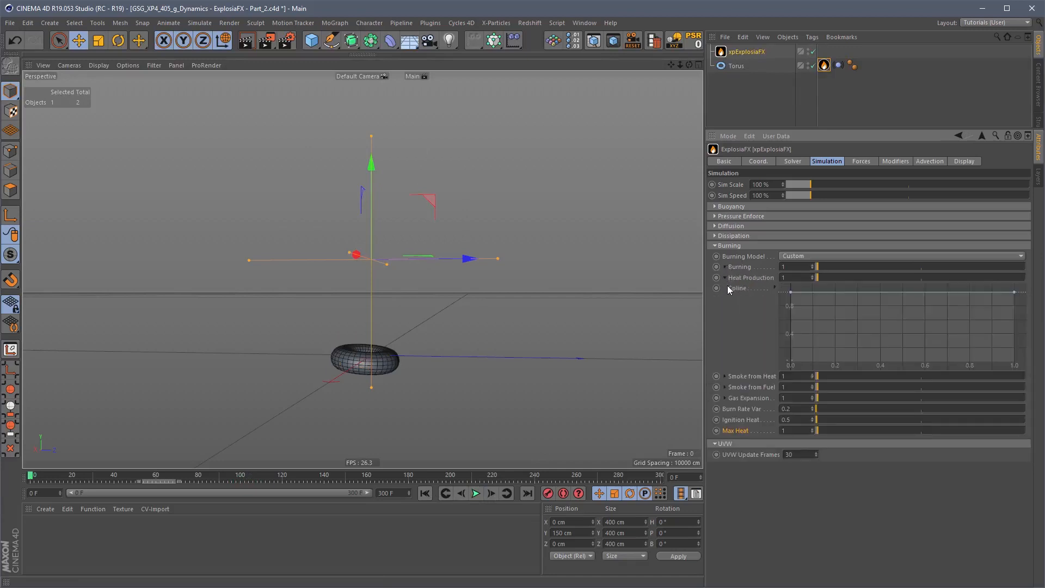
{"action": "left_click", "coordinate": [725, 278]}
{"action": "left_click", "coordinate": [725, 278]}
{"action": "left_click", "coordinate": [725, 278]}
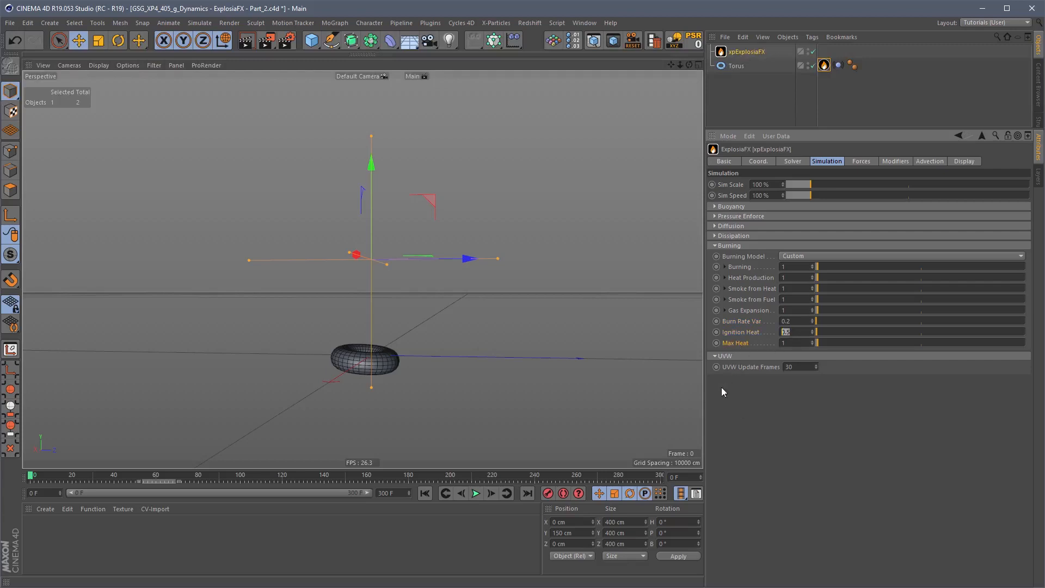
{"action": "left_click", "coordinate": [475, 494]}
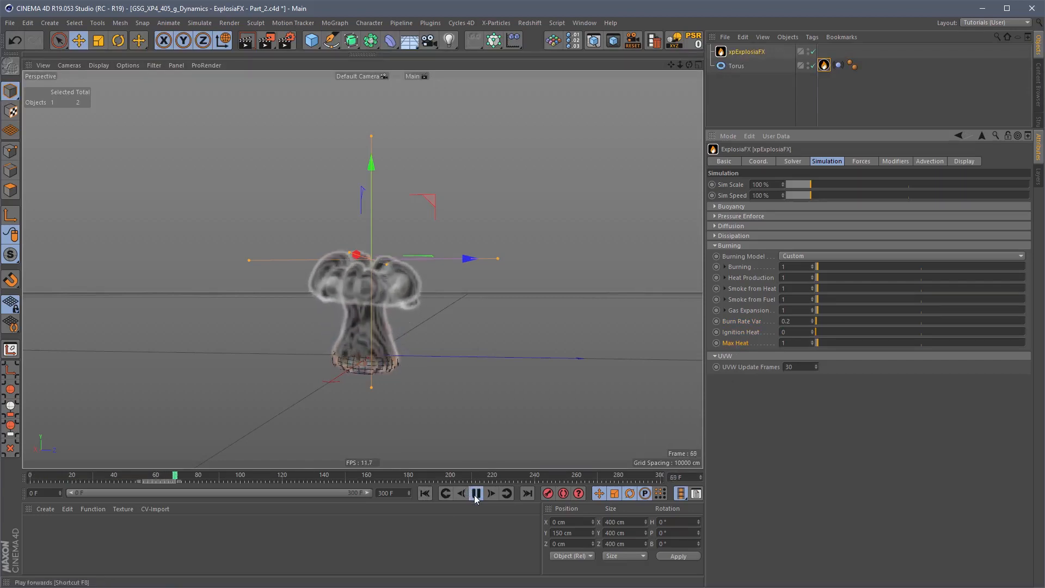
{"action": "left_click", "coordinate": [476, 494]}
- Enable the Vibrate tag on the torus and play the simulation from frame 0
{"action": "left_click", "coordinate": [839, 65]}
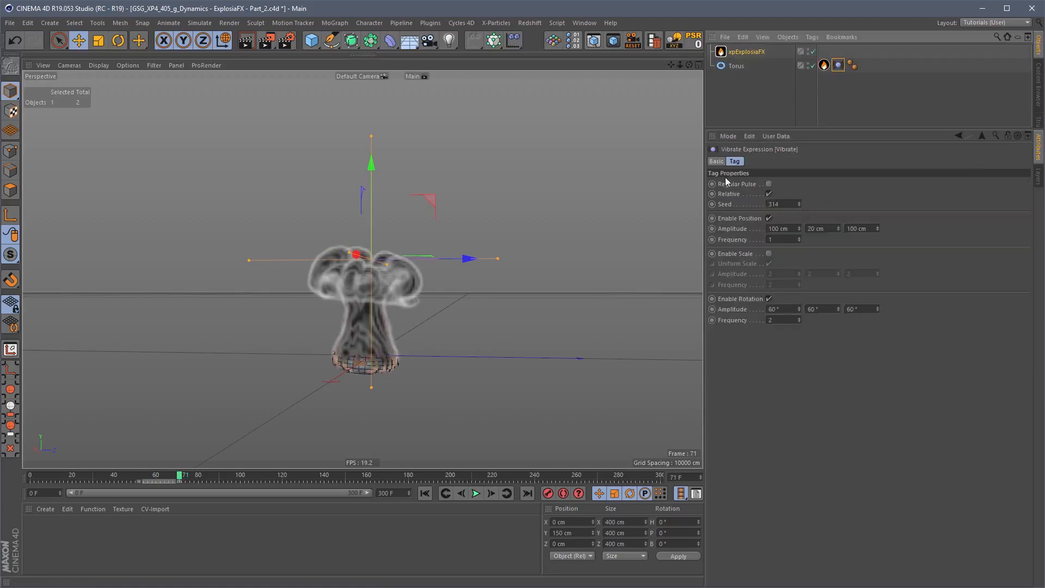
{"action": "left_click", "coordinate": [716, 161]}
{"action": "left_click", "coordinate": [424, 494]}
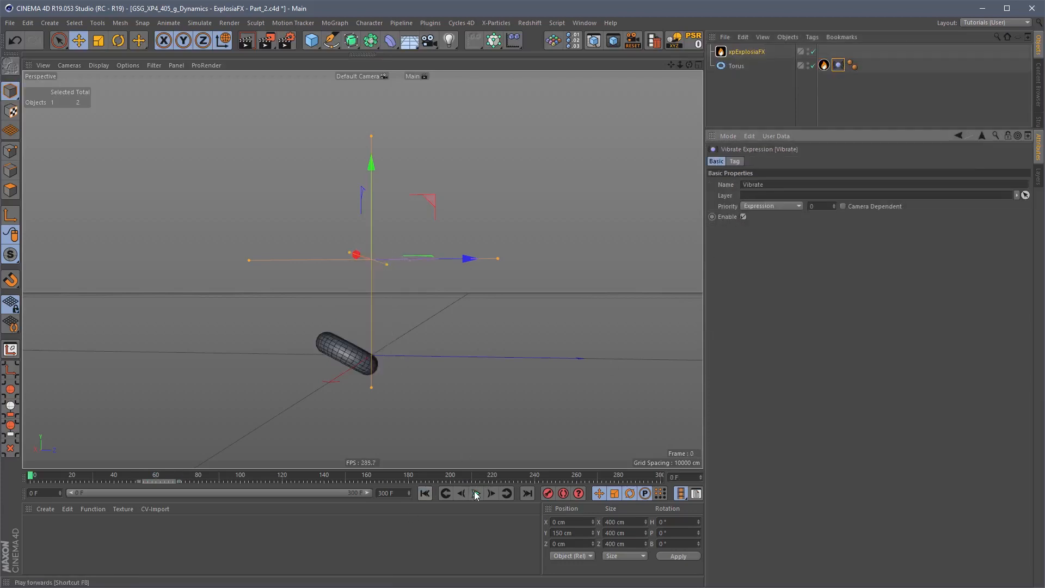
{"action": "left_click", "coordinate": [476, 493]}
{"action": "left_click", "coordinate": [913, 87]}
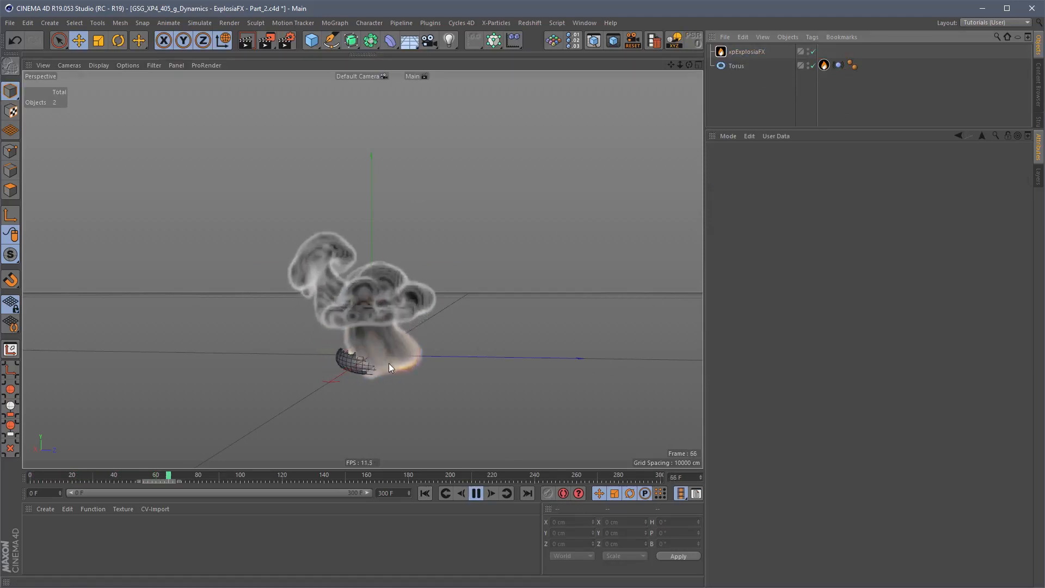
- Set Burning to 0 on xpExplosiaFX, replay the simulation and vary the Burning amount during playback
{"action": "left_click", "coordinate": [747, 51]}
{"action": "left_click", "coordinate": [474, 494]}
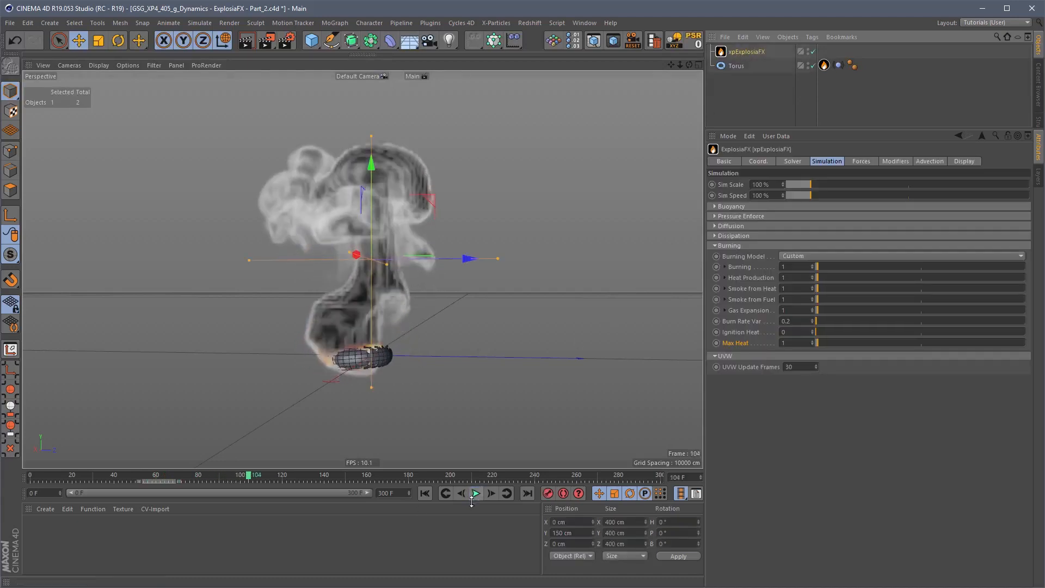
{"action": "left_click", "coordinate": [789, 269]}
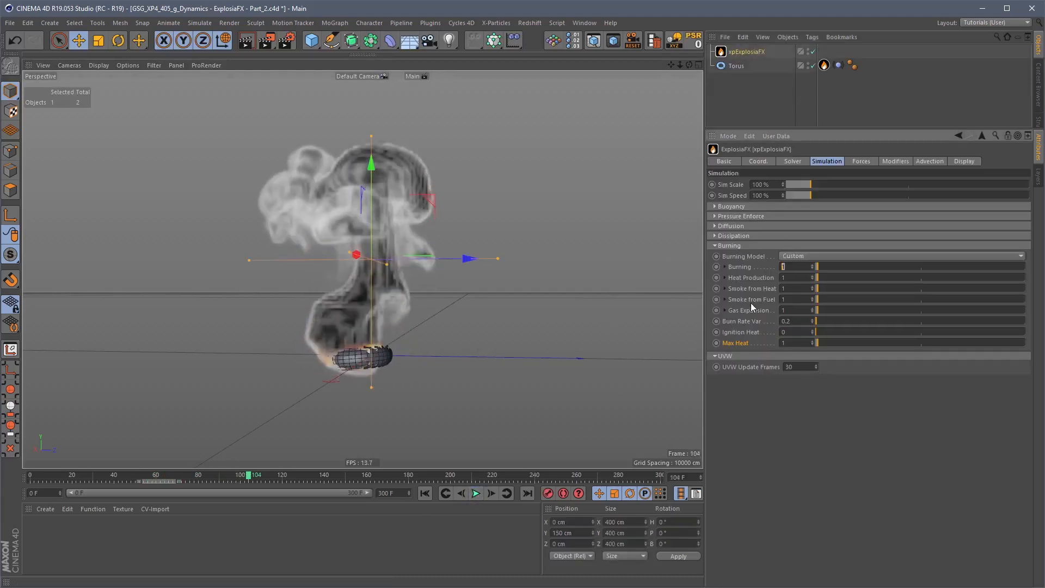
{"action": "left_click", "coordinate": [425, 493]}
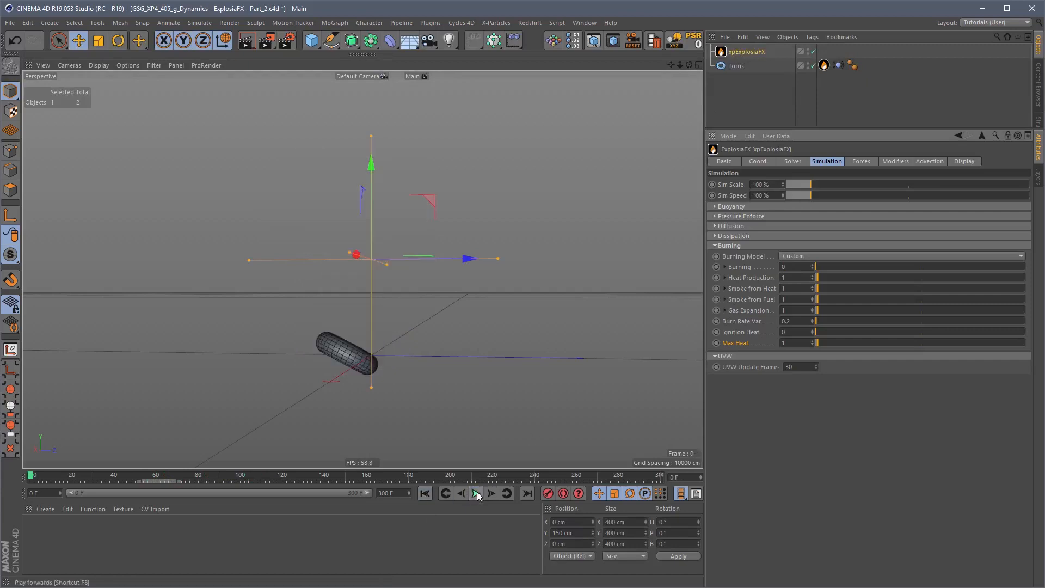
{"action": "left_click", "coordinate": [474, 494]}
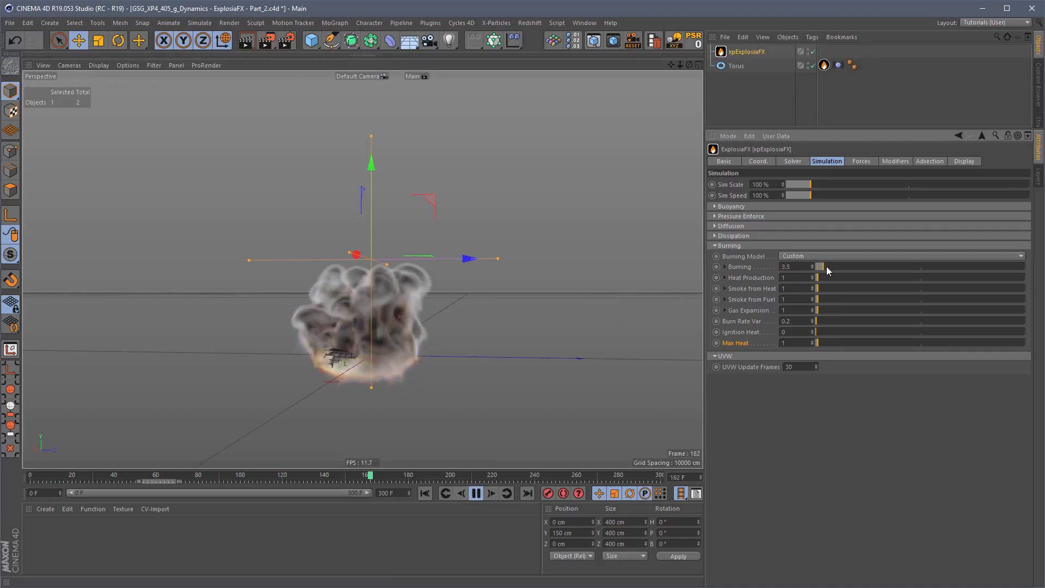
{"action": "mouse_move", "coordinate": [829, 266]}
{"action": "left_mouse_down"}
{"action": "mouse_move", "coordinate": [844, 266]}
{"action": "mouse_move", "coordinate": [819, 265]}
{"action": "left_mouse_up"}
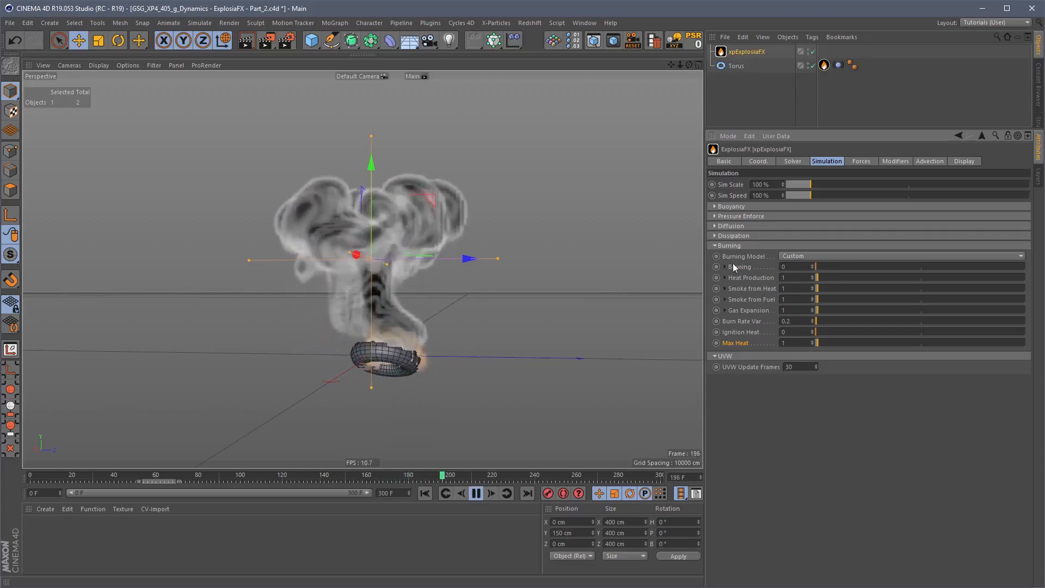
{"action": "mouse_move", "coordinate": [818, 266]}
{"action": "left_mouse_down"}
{"action": "mouse_move", "coordinate": [850, 267]}
{"action": "mouse_move", "coordinate": [809, 269]}
{"action": "left_mouse_up"}
- Shape the Burning spline into a steep ramp rising from 0 at about 0.4 to 1 at about 0.5, restarting the simulation
{"action": "left_click", "coordinate": [725, 267]}
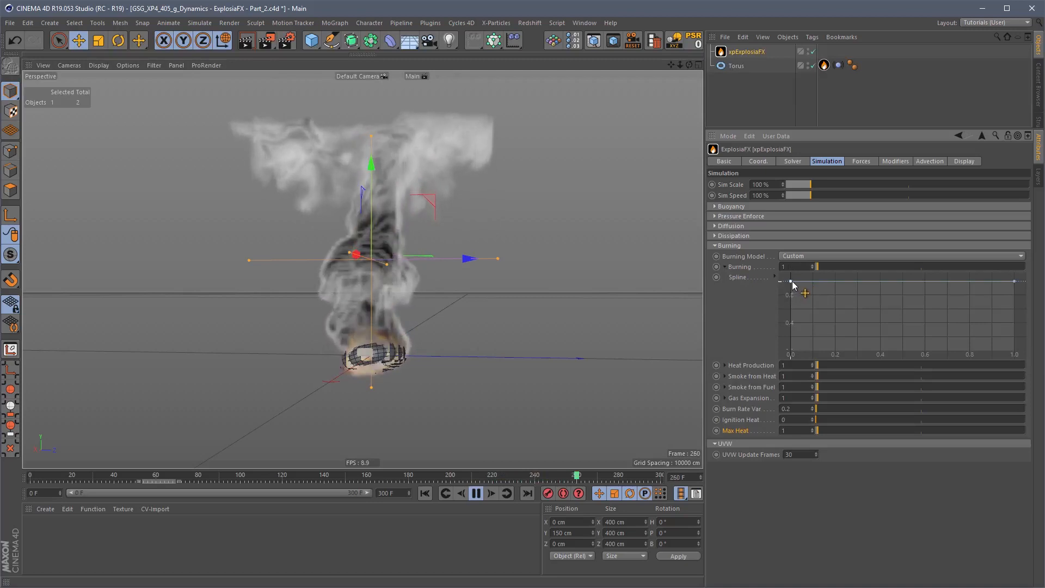
{"action": "left_click_drag", "start_coordinate": [791, 281], "coordinate": [801, 303]}
{"action": "left_click_drag", "start_coordinate": [1013, 282], "coordinate": [951, 271]}
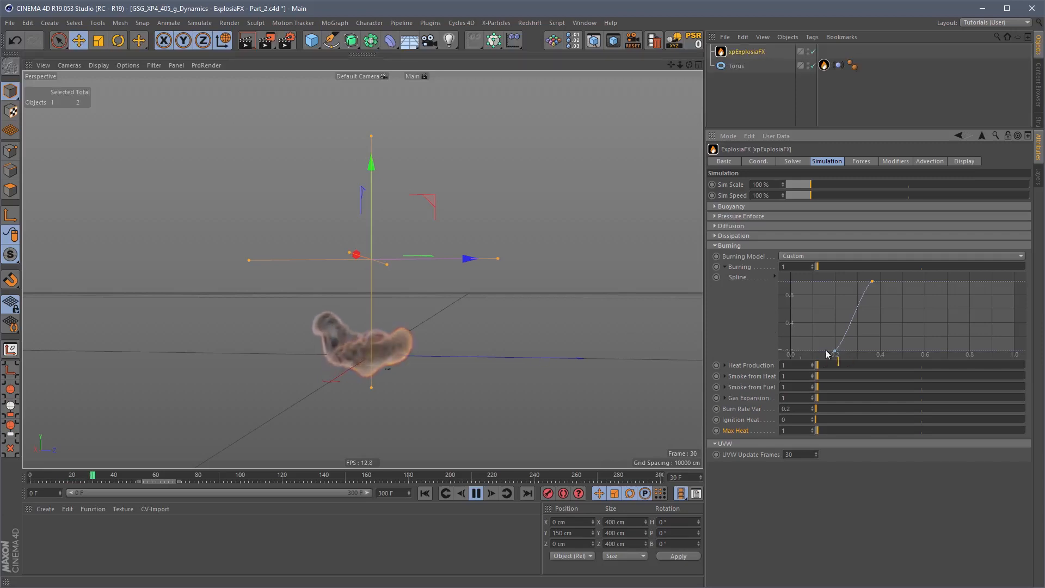
{"action": "left_click_drag", "start_coordinate": [836, 352], "coordinate": [860, 352]}
{"action": "left_click_drag", "start_coordinate": [873, 282], "coordinate": [911, 282]}
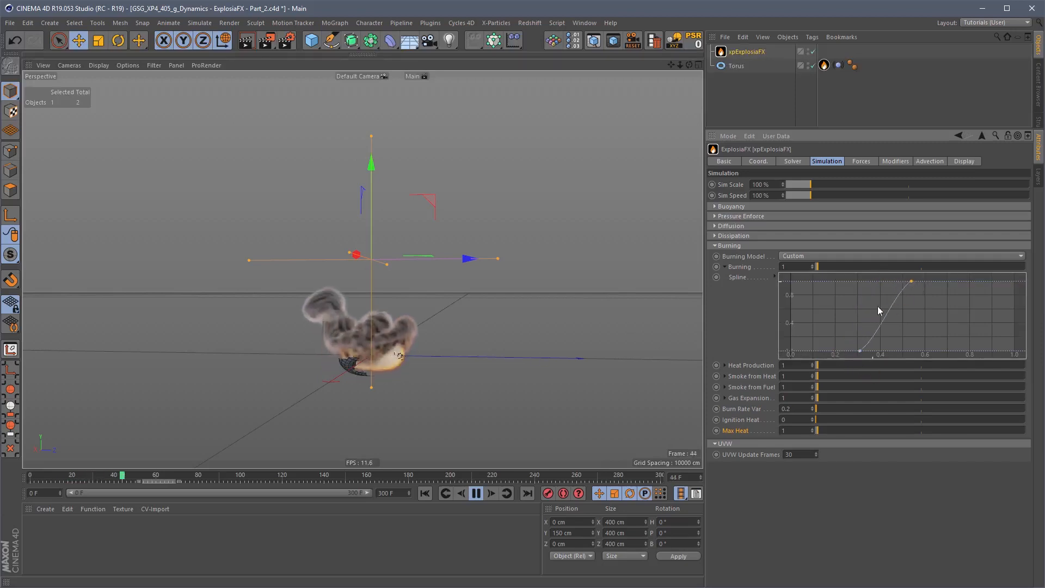
{"action": "left_click_drag", "start_coordinate": [860, 351], "coordinate": [877, 351]}
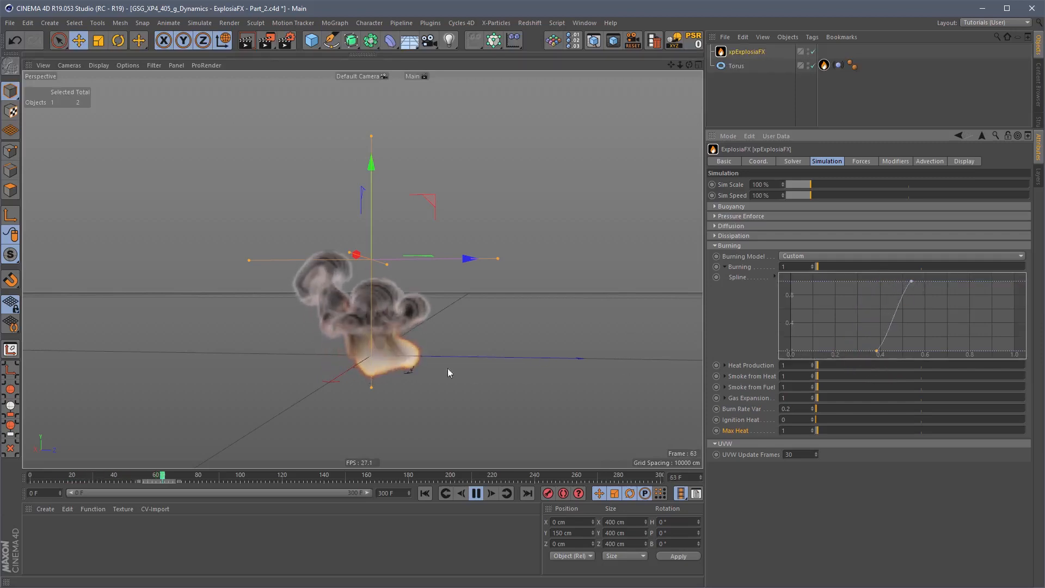
{"action": "left_click", "coordinate": [424, 493]}
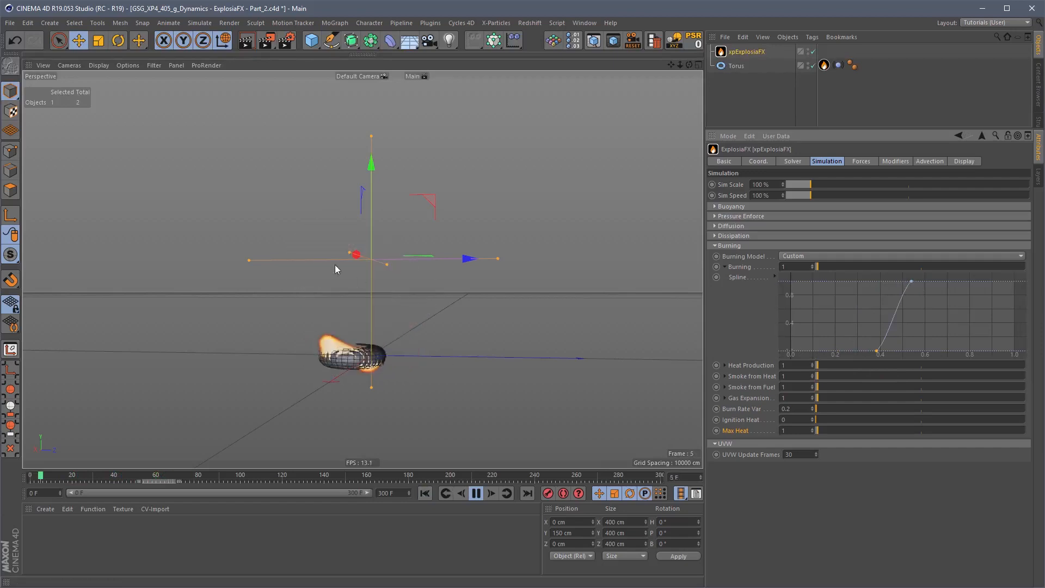
{"action": "left_click_drag", "start_coordinate": [911, 282], "coordinate": [901, 281]}
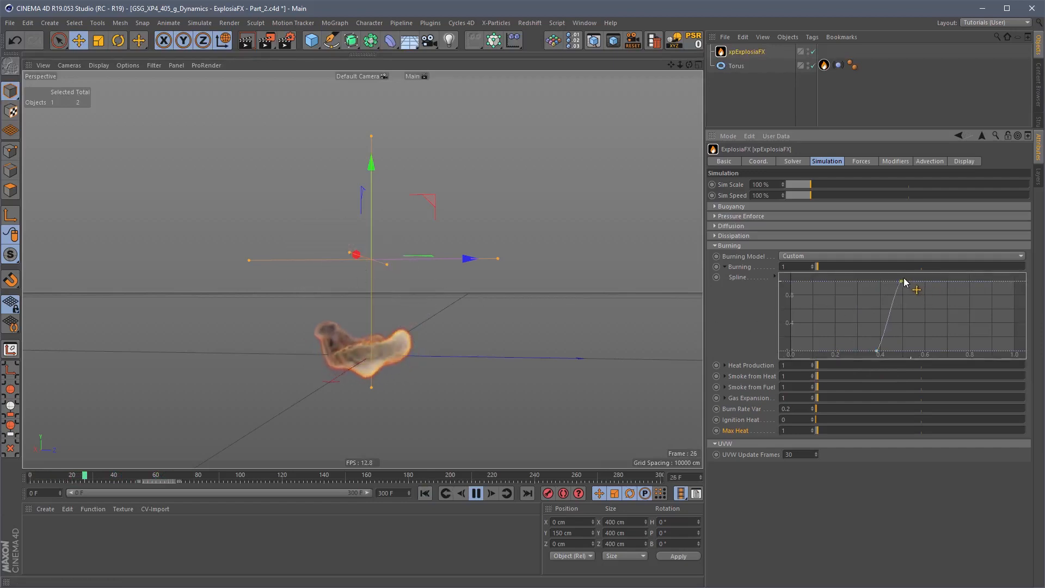
- Set Burning back to 1, reset its spline to the default and collapse the spline
{"action": "mouse_move", "coordinate": [822, 266]}
{"action": "left_mouse_down"}
{"action": "mouse_move", "coordinate": [875, 264]}
{"action": "mouse_move", "coordinate": [771, 276]}
{"action": "left_mouse_up"}
{"action": "type", "text": "1"}
{"action": "key", "text": "Return"}
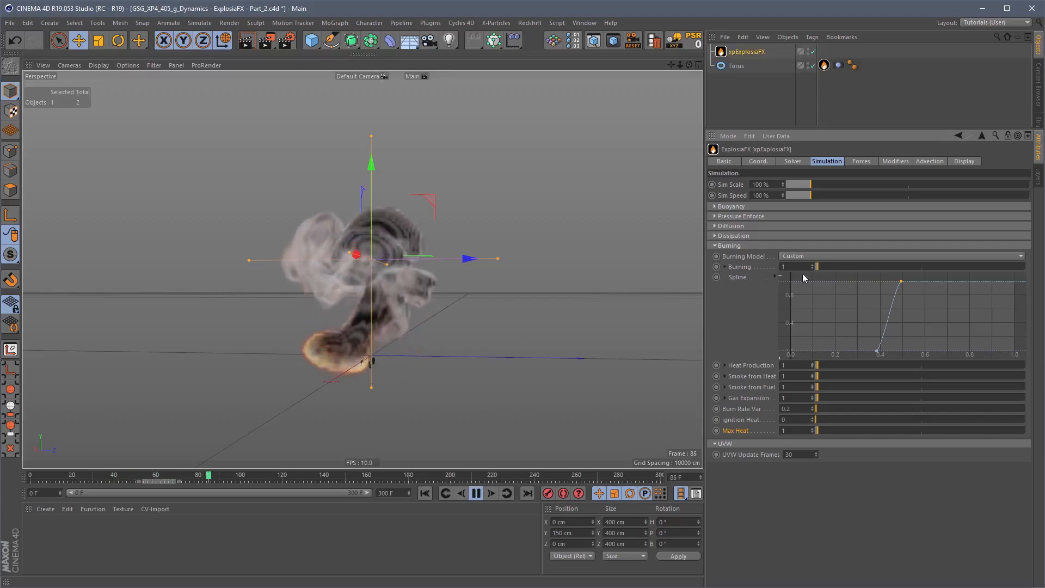
{"action": "right_click", "coordinate": [744, 276]}
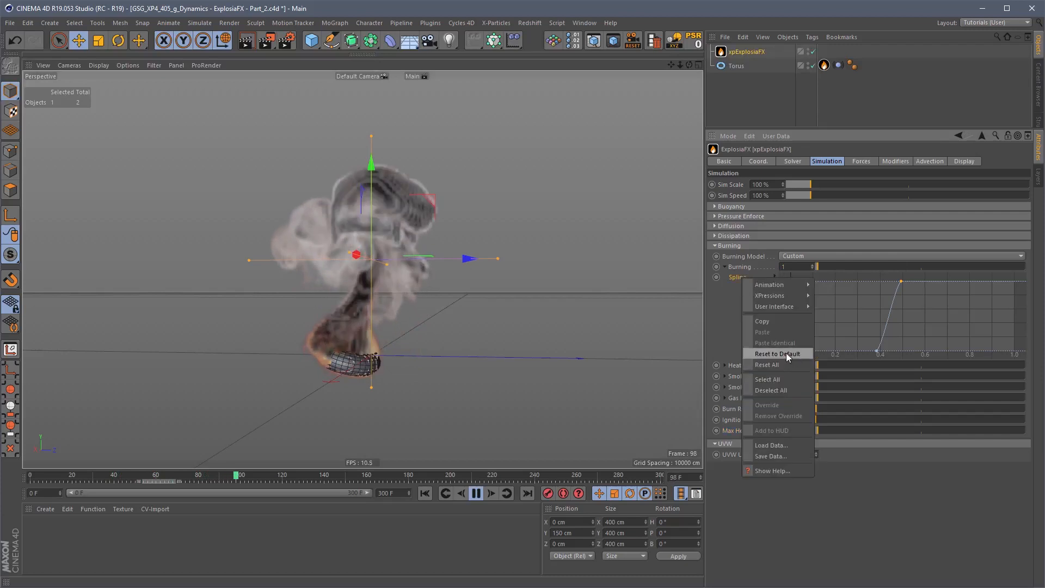
{"action": "left_click", "coordinate": [786, 353]}
{"action": "left_click", "coordinate": [725, 266]}
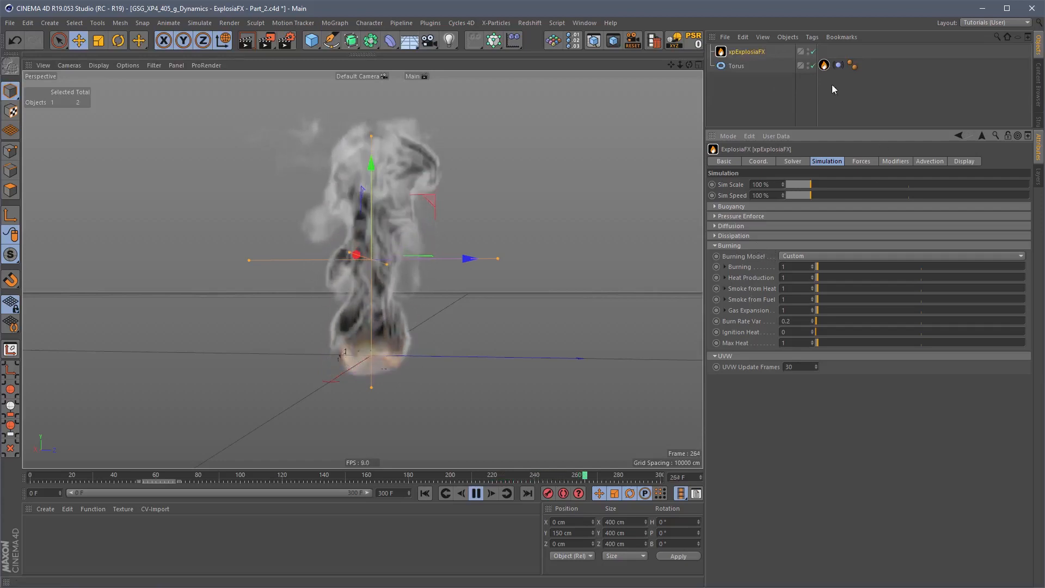
- Set Heat to 10% on the torus's xpExplosiaFX source tag and restart the simulation
{"action": "left_click", "coordinate": [825, 65]}
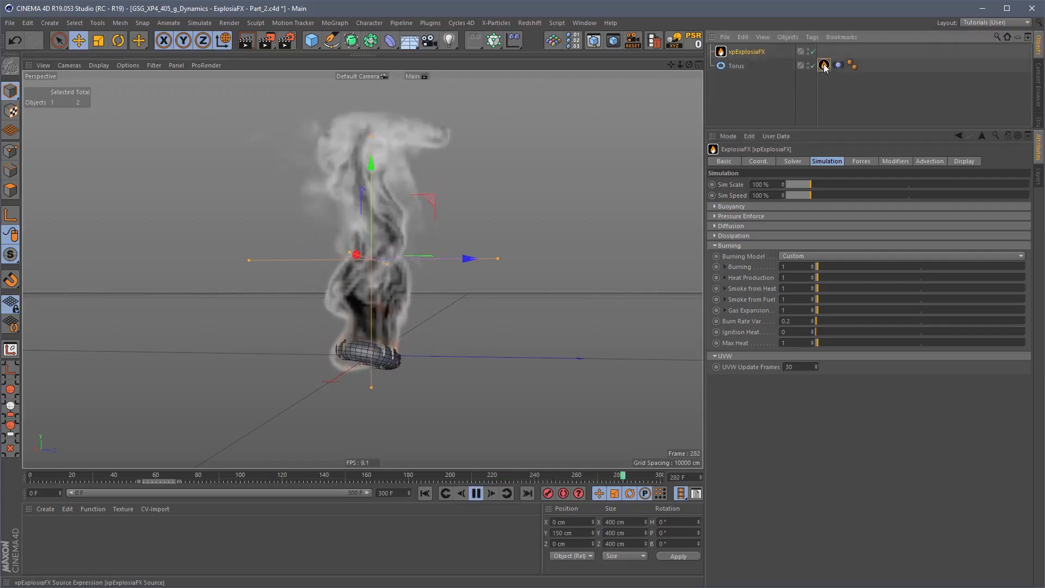
{"action": "left_click", "coordinate": [736, 162]}
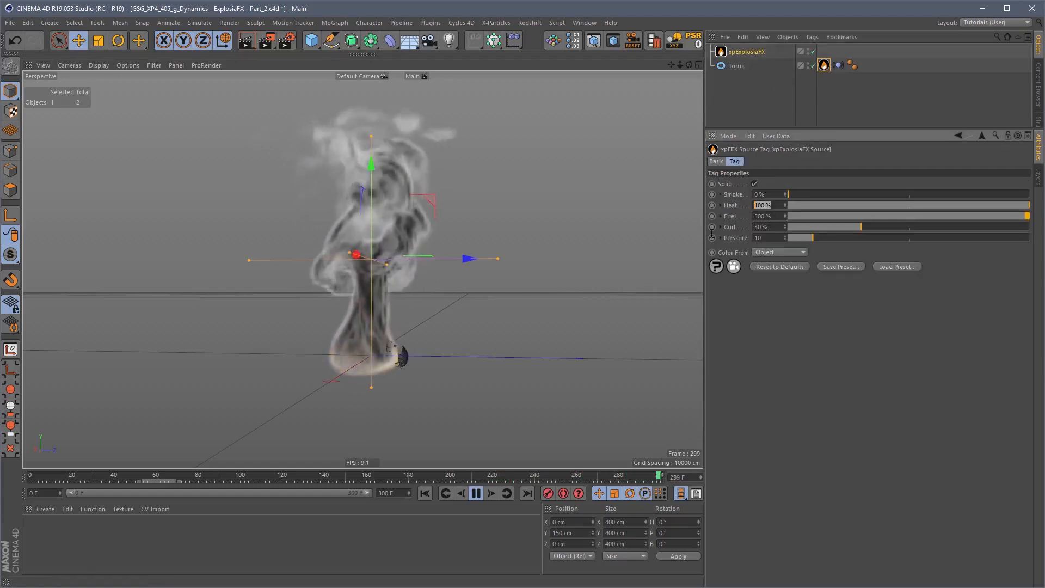
{"action": "type", "text": "10"}
{"action": "key", "text": "Return"}
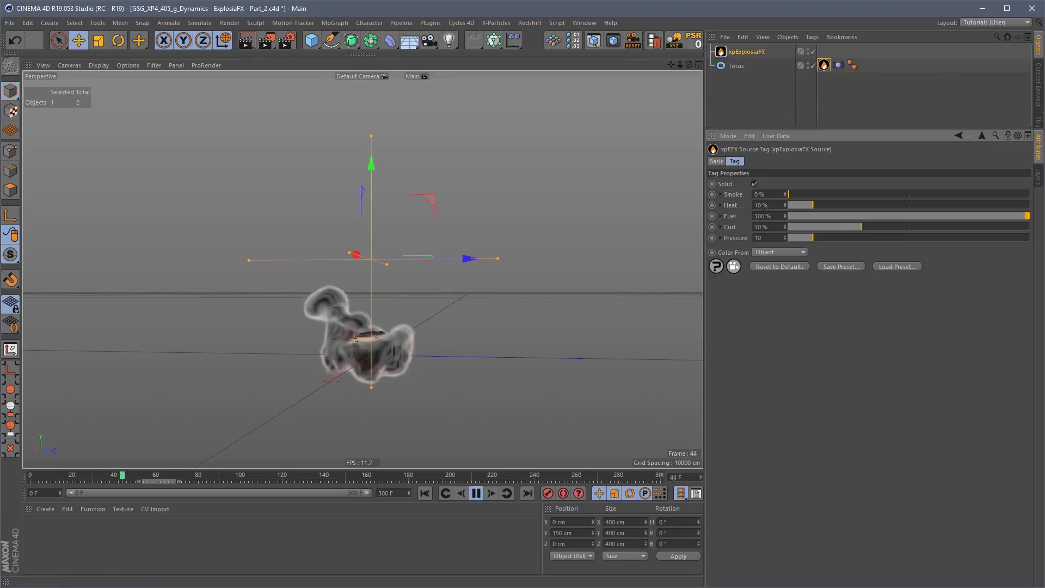
{"action": "left_click", "coordinate": [425, 493]}
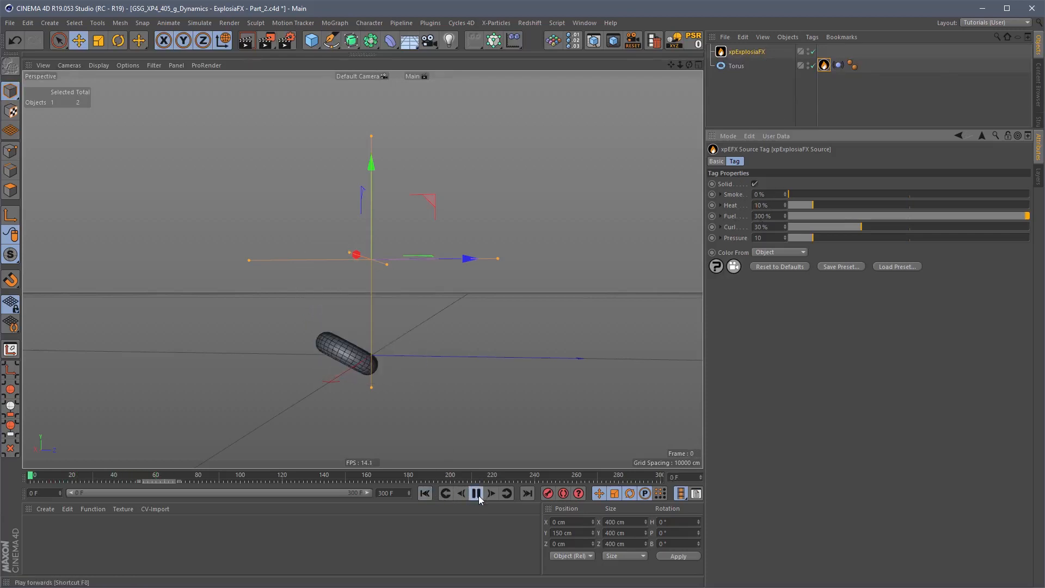
- Set Heat Production to 0 and Ignition Heat to 0.05 on xpExplosiaFX, and change its Display to Temperature
{"action": "left_click", "coordinate": [793, 53]}
{"action": "left_click_drag", "start_coordinate": [792, 334], "coordinate": [753, 349]}
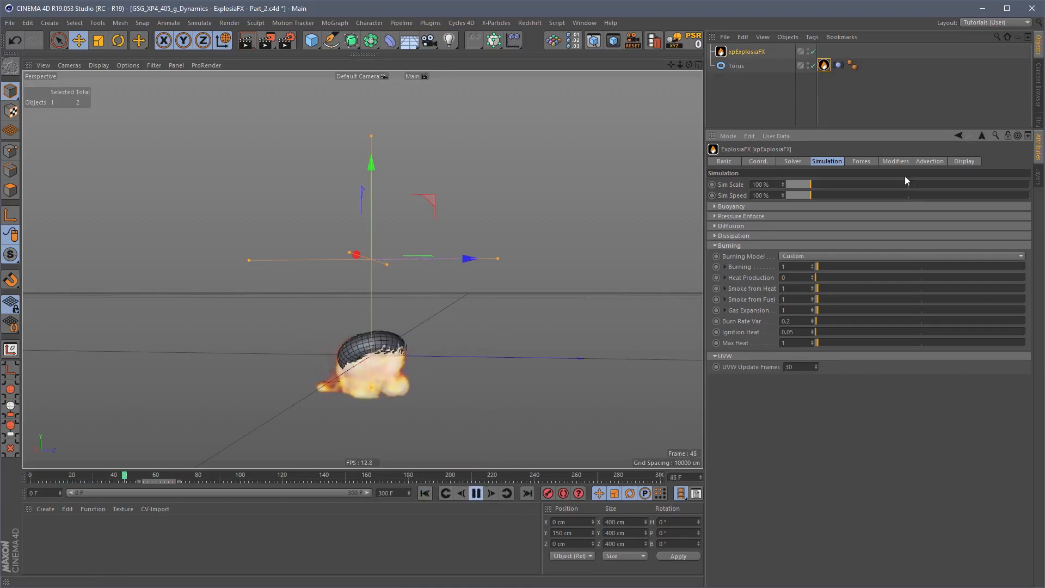
{"action": "left_click", "coordinate": [969, 161]}
{"action": "left_click", "coordinate": [807, 185]}
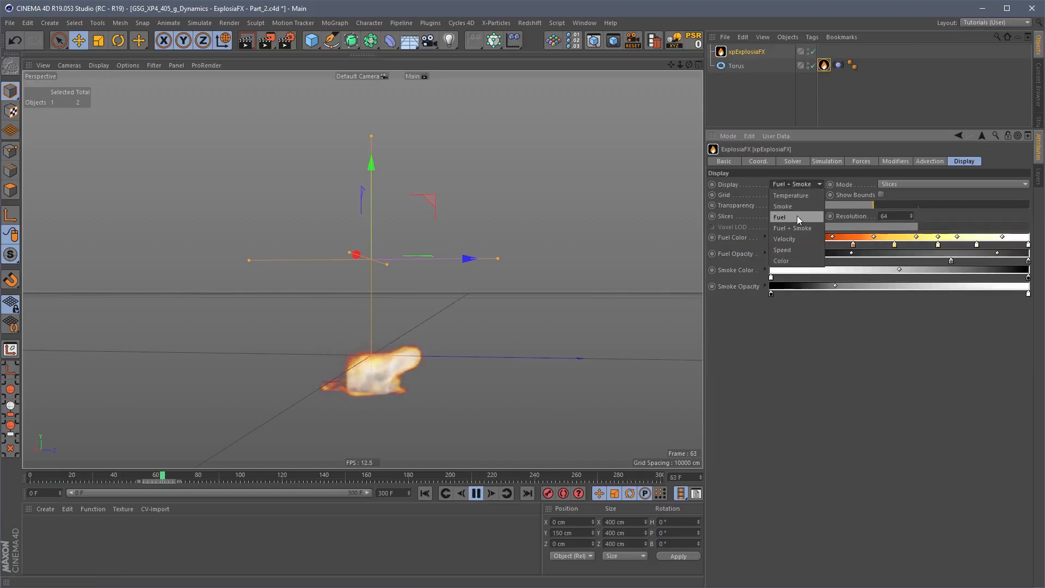
{"action": "left_click", "coordinate": [795, 199]}
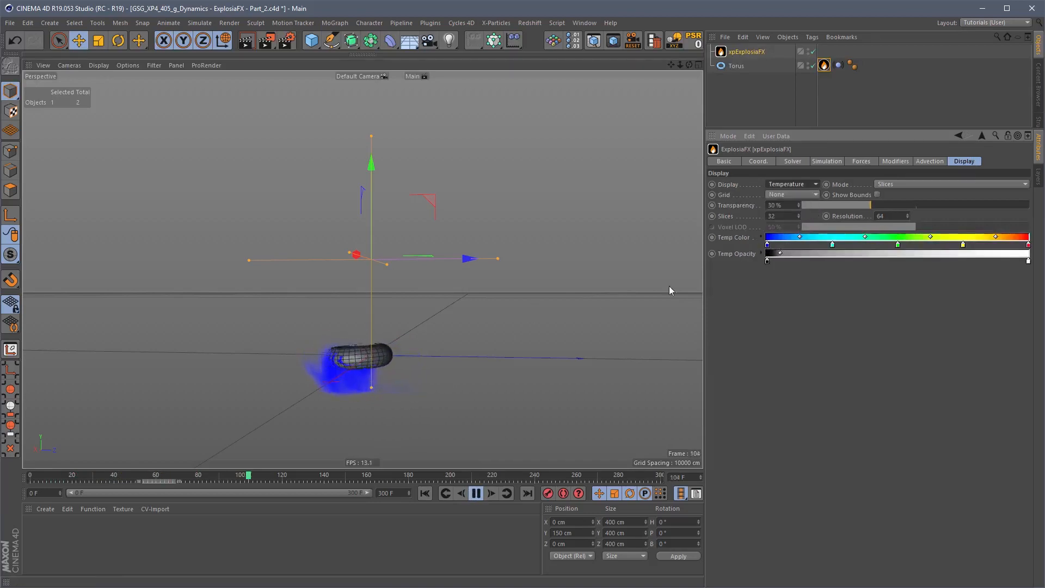
- Set Heat Production to 1 in the xpExplosiaFX burning settings while the simulation plays
{"action": "left_click", "coordinate": [758, 92]}
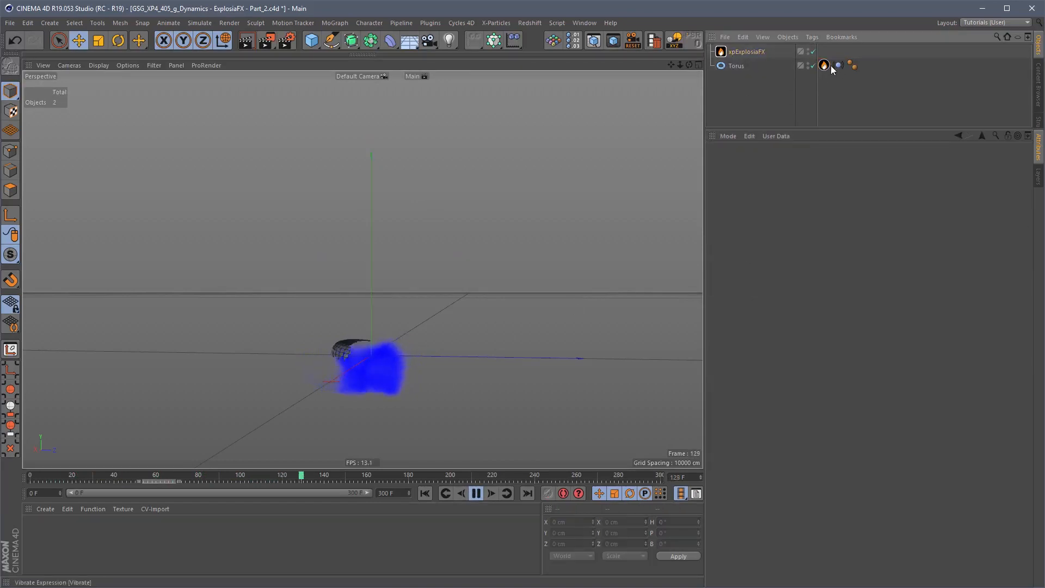
{"action": "left_click", "coordinate": [749, 53]}
{"action": "left_click", "coordinate": [826, 162]}
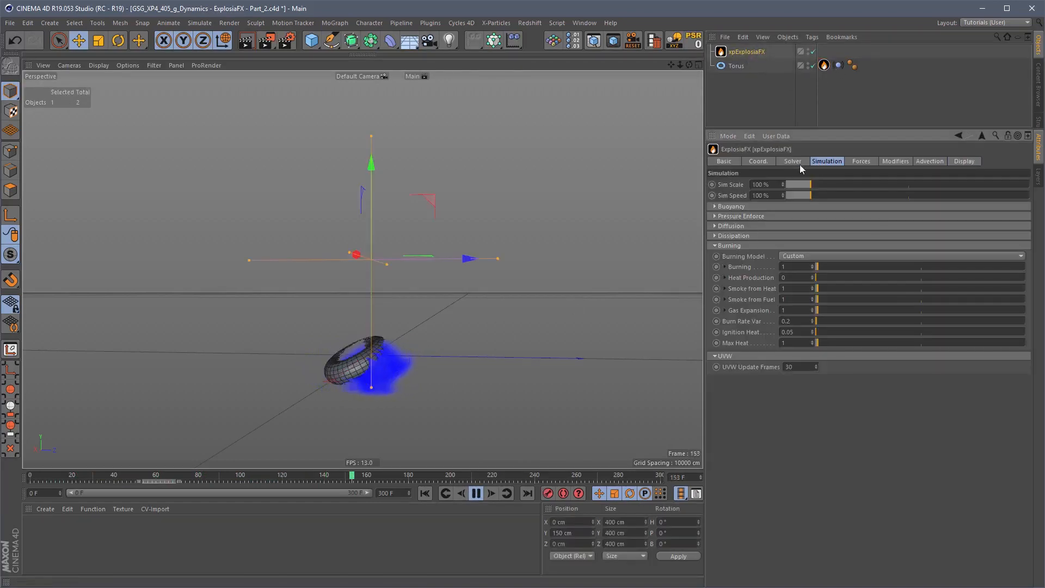
{"action": "left_click_drag", "start_coordinate": [793, 278], "coordinate": [754, 286]}
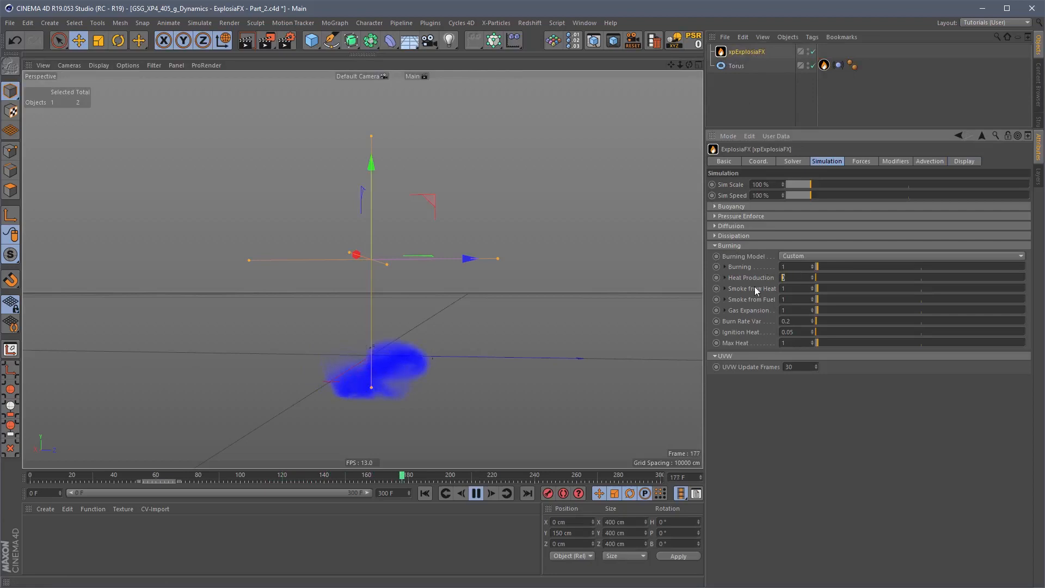
{"action": "type", "text": "1"}
{"action": "key", "text": "Return"}
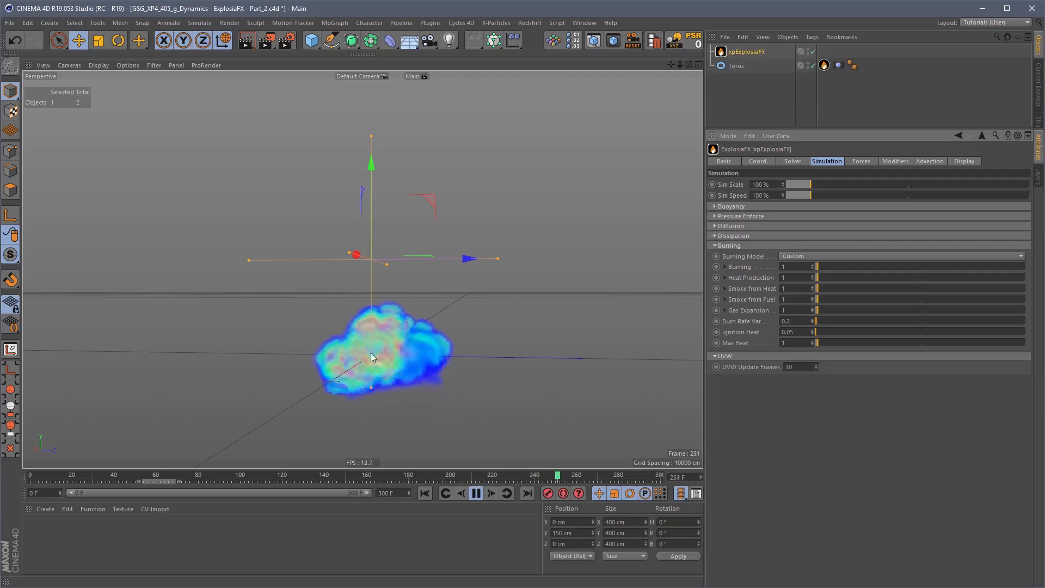
- Set Heat Production and Max Heat to 10 in the xpExplosiaFX burning settings, then restart and pause the simulation
{"action": "left_click", "coordinate": [426, 496]}
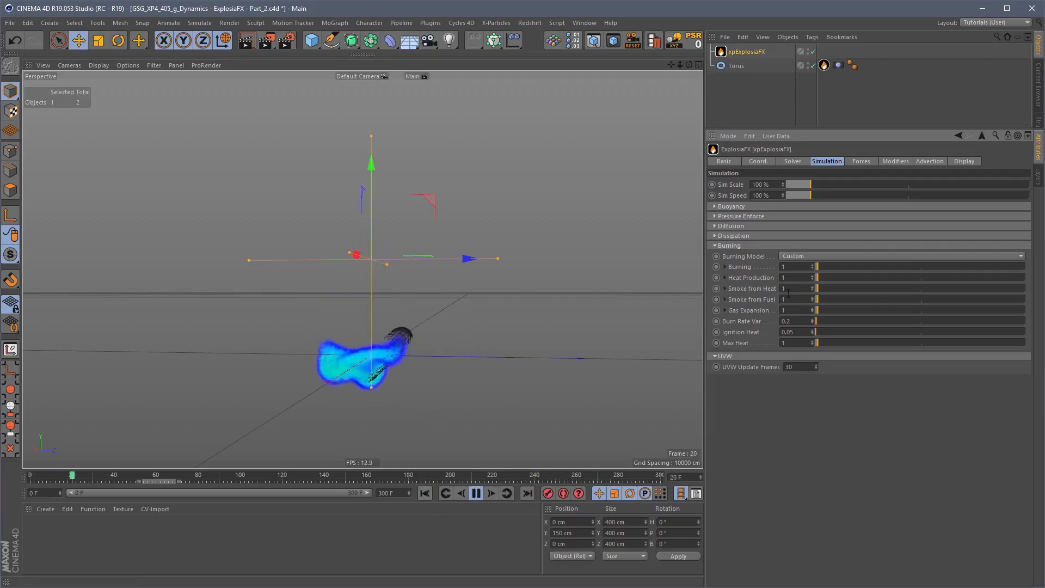
{"action": "type", "text": "10"}
{"action": "key", "text": "Return"}
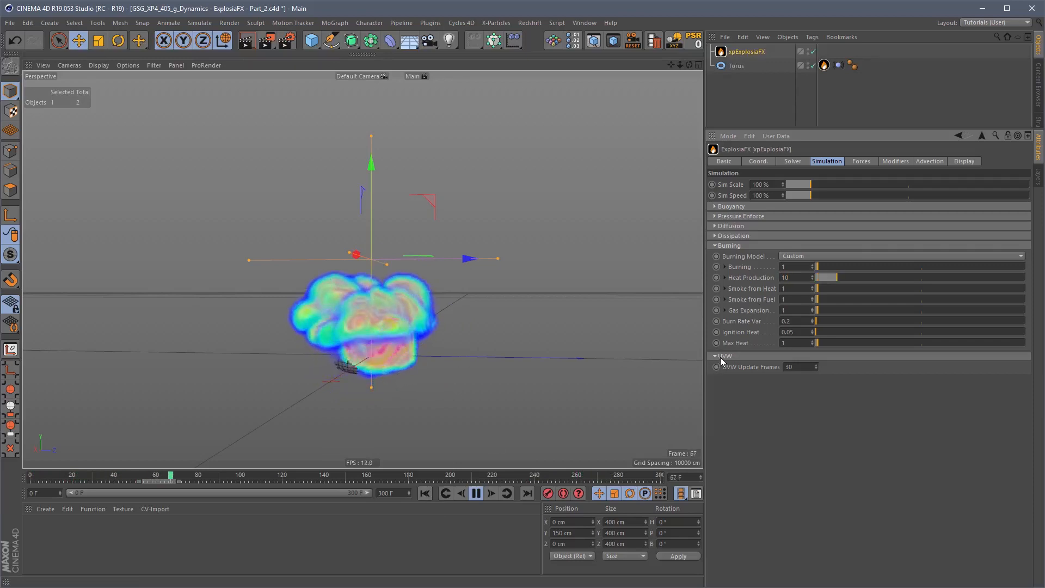
{"action": "double_click", "coordinate": [791, 344]}
{"action": "type", "text": "10"}
{"action": "key", "text": "Return"}
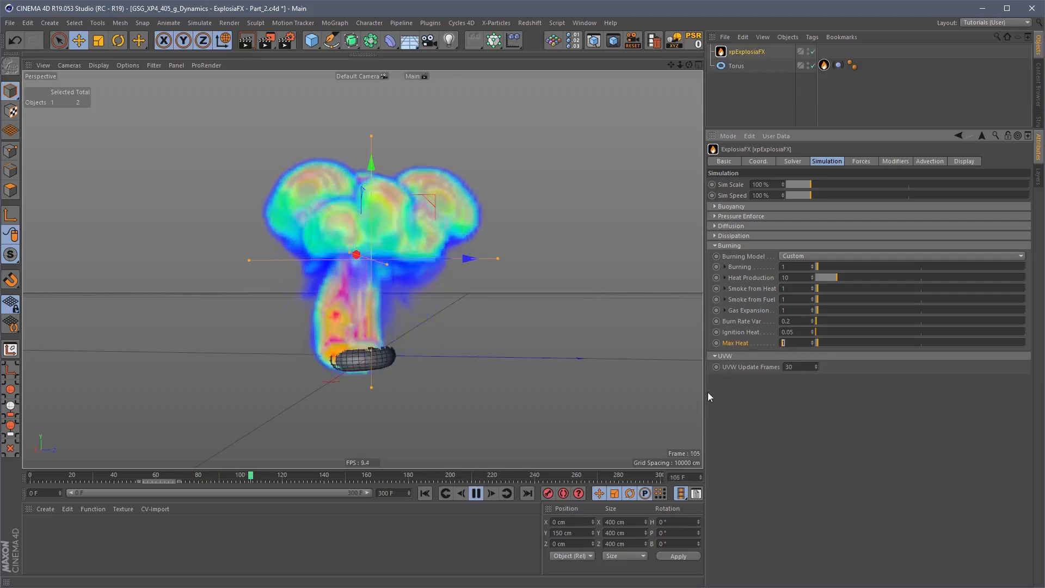
{"action": "left_click", "coordinate": [430, 495]}
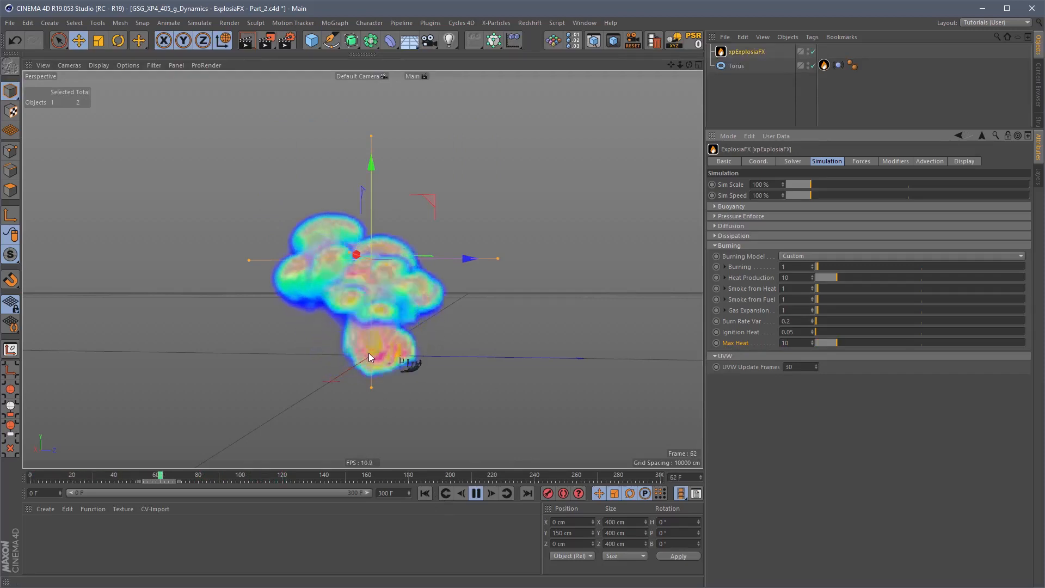
{"action": "key", "text": "F8"}
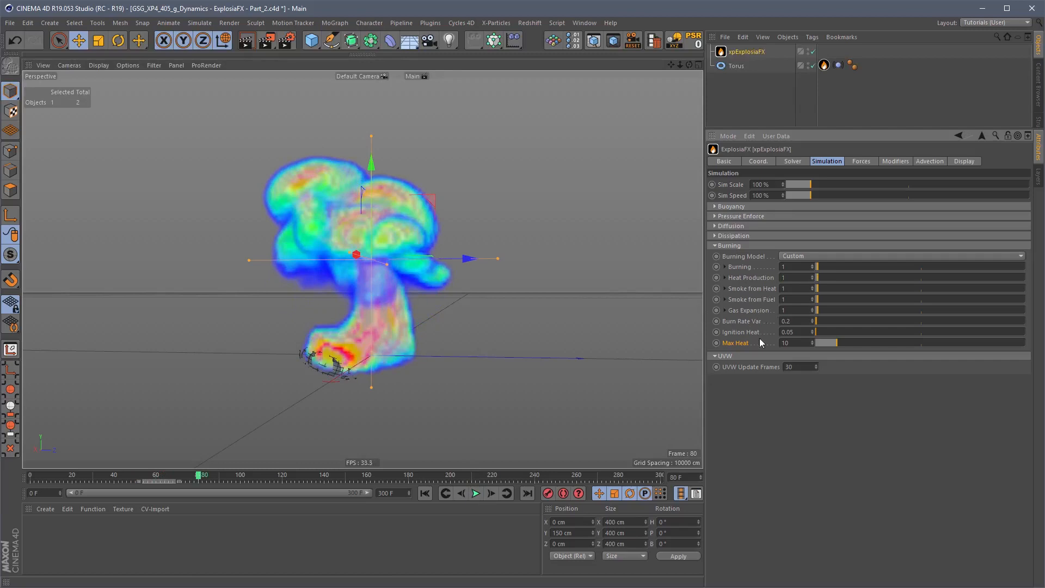
- Restart the simulation with Gas Expansion at 10 and set Heat Production to 5
{"action": "left_click", "coordinate": [426, 493]}
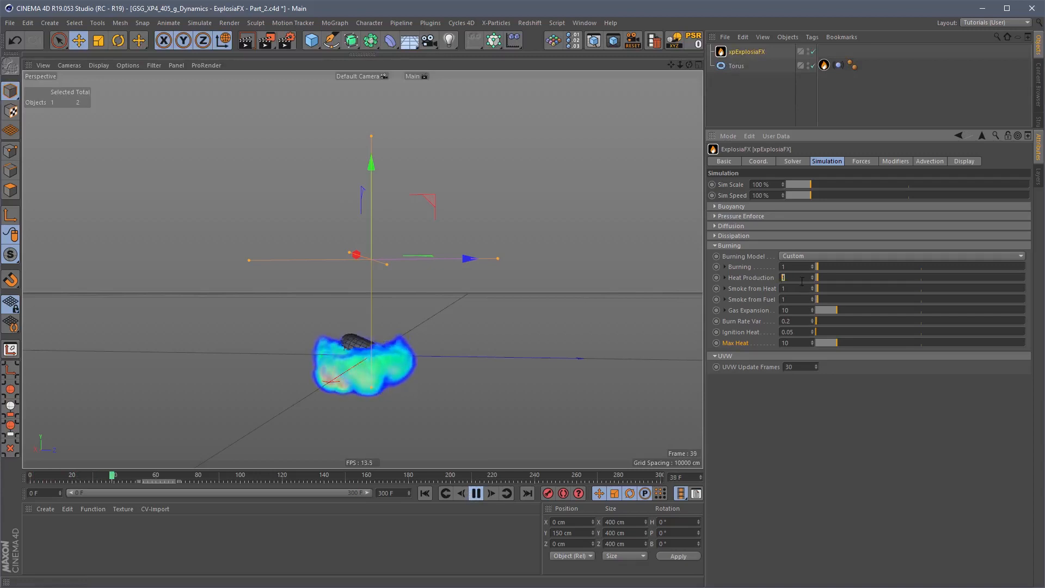
{"action": "type", "text": "5"}
{"action": "key", "text": "Return"}
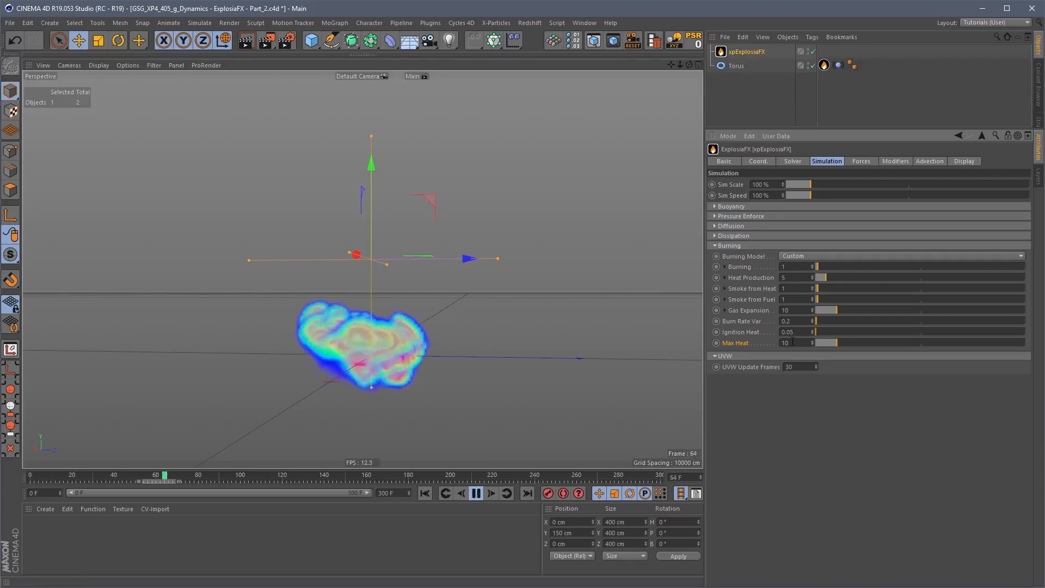
- Return Max Heat and Heat Production to 1 in the burning settings while the simulation plays
{"action": "double_click", "coordinate": [793, 342]}
{"action": "type", "text": "1"}
{"action": "key", "text": "Return"}
{"action": "double_click", "coordinate": [792, 277]}
{"action": "type", "text": "1"}
{"action": "key", "text": "Return"}
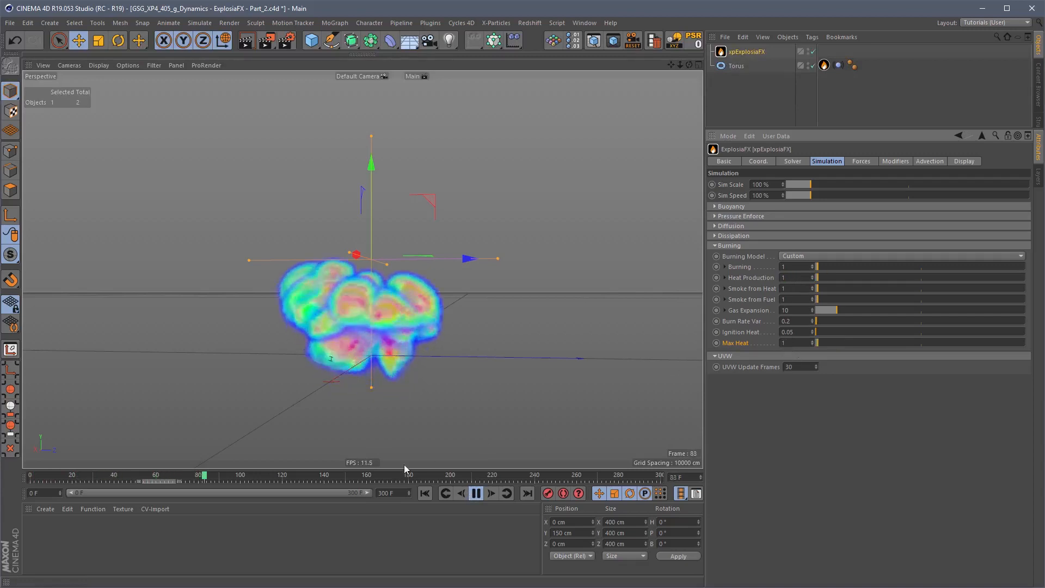
- Restart the simulation with Heat Production at 10 and change the xpExplosiaFX Display to Fuel + Smoke
{"action": "left_click", "coordinate": [430, 497]}
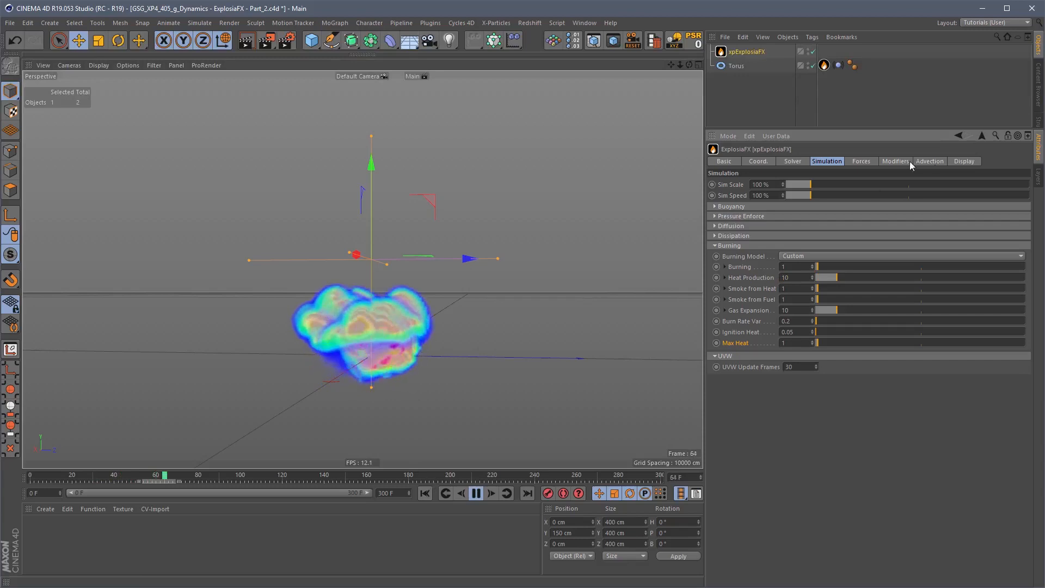
{"action": "left_click", "coordinate": [964, 161]}
{"action": "left_click", "coordinate": [798, 183]}
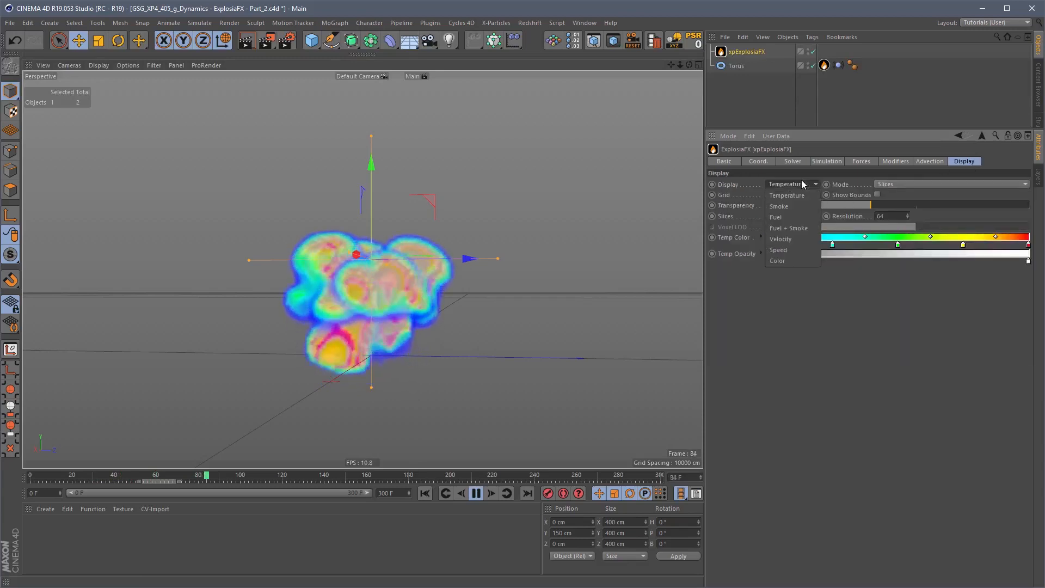
{"action": "left_click", "coordinate": [793, 228]}
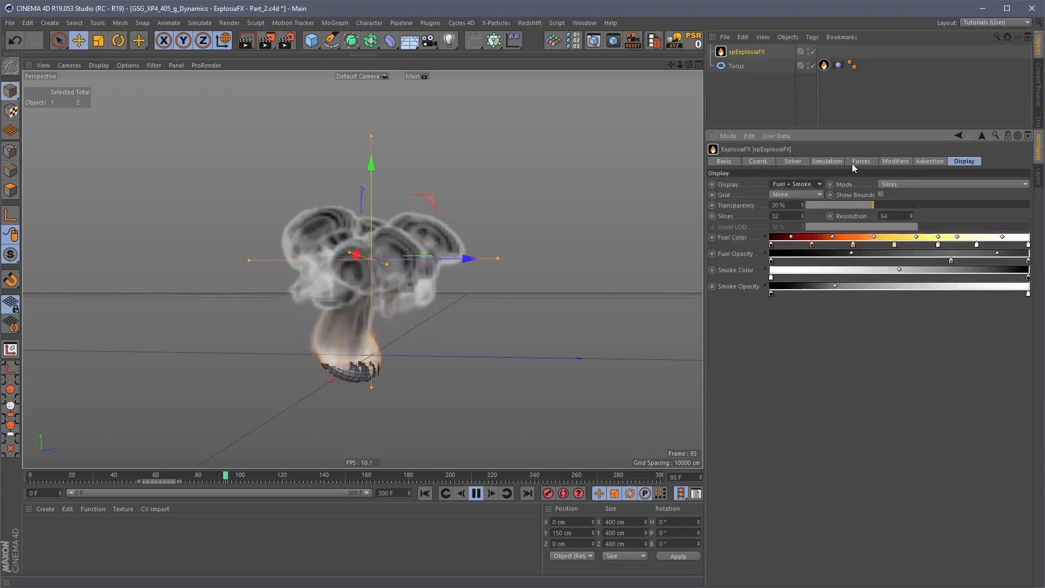
- Raise Gas Expansion to 100 in the burning settings and restart the simulation
{"action": "left_click", "coordinate": [825, 162]}
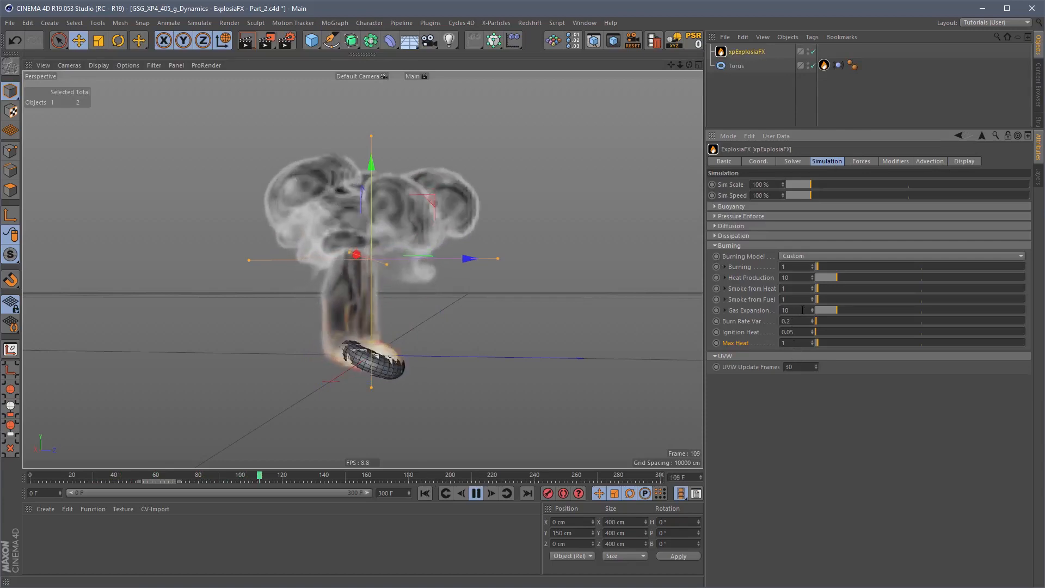
{"action": "left_click_drag", "start_coordinate": [812, 311], "coordinate": [665, 377]}
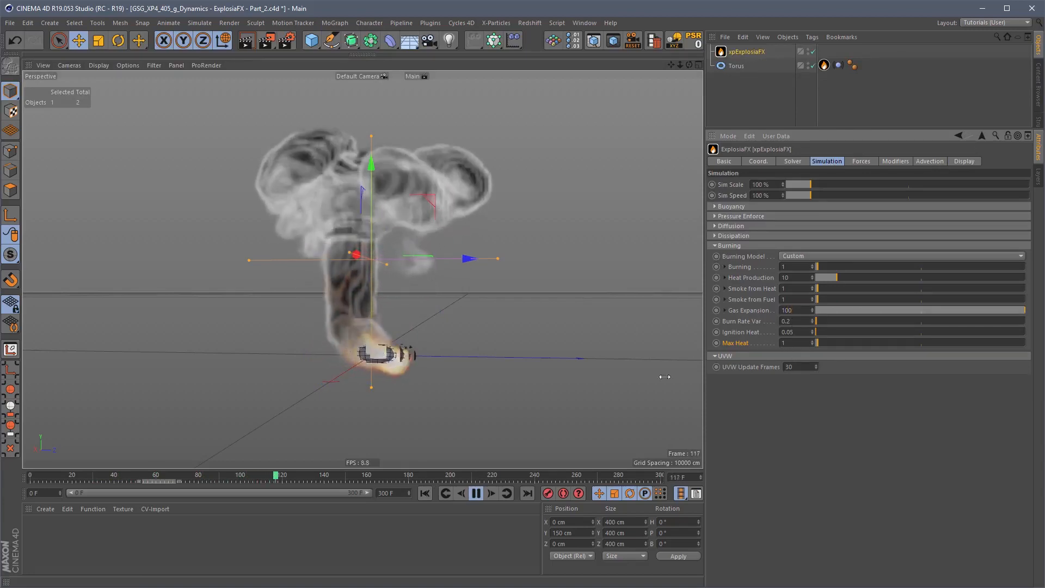
{"action": "left_click", "coordinate": [426, 493]}
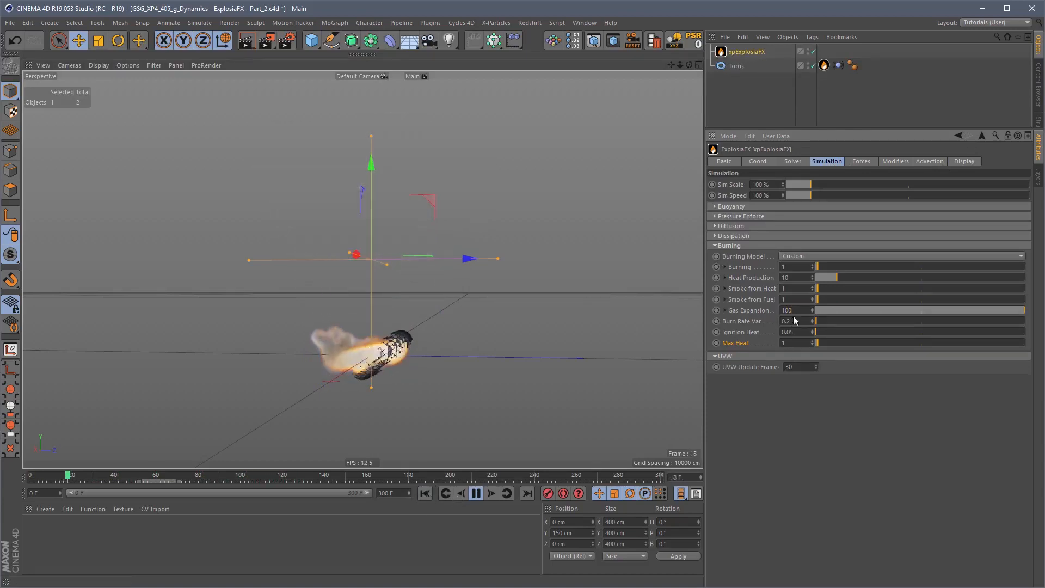
- Try Smoke from Heat at 7.4 and Smoke from Fuel at 9.2, and reset both and Gas Expansion to 1
{"action": "left_click_drag", "start_coordinate": [820, 289], "coordinate": [835, 299]}
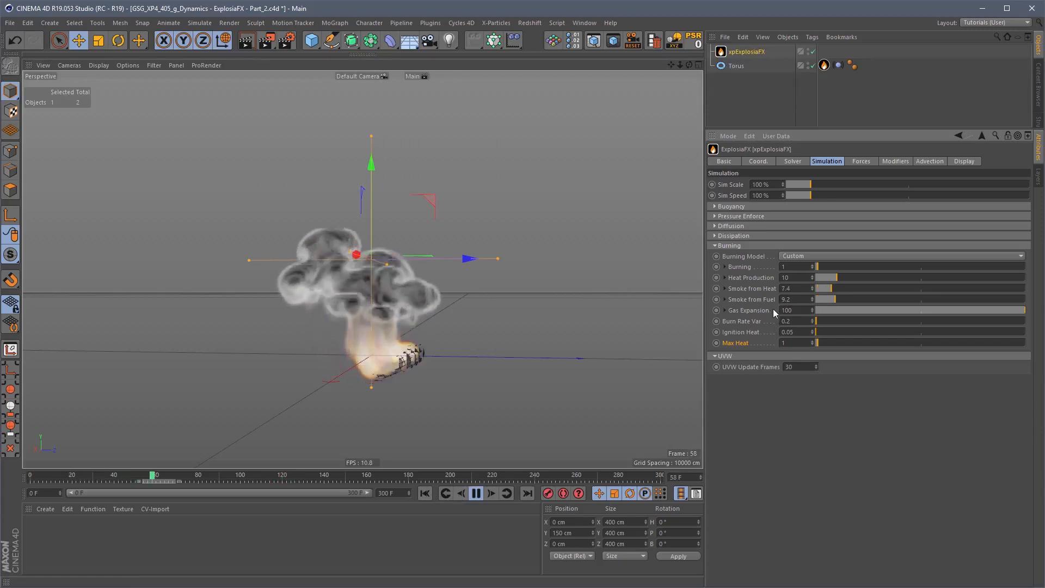
{"action": "double_click", "coordinate": [785, 289]}
{"action": "type", "text": "1"}
{"action": "key", "text": "Tab"}
{"action": "type", "text": "1"}
{"action": "key", "text": "Return"}
{"action": "right_click", "coordinate": [812, 310]}
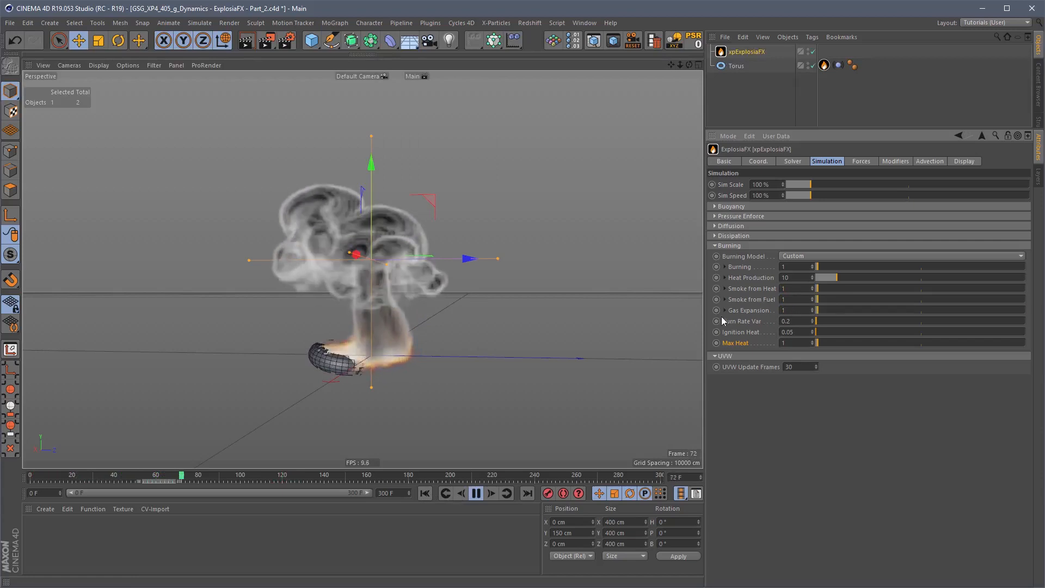
- Set Burn Rate Var to 10 in the burning settings and restart the simulation
{"action": "left_click", "coordinate": [725, 311]}
{"action": "left_click", "coordinate": [725, 312]}
{"action": "double_click", "coordinate": [794, 321]}
{"action": "type", "text": "10"}
{"action": "key", "text": "Return"}
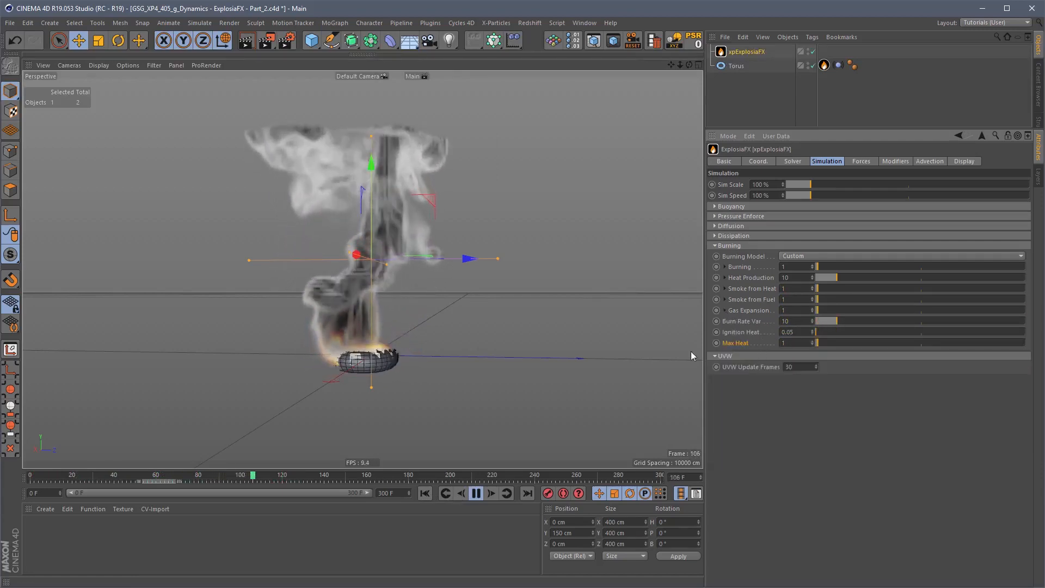
{"action": "left_click", "coordinate": [425, 493]}
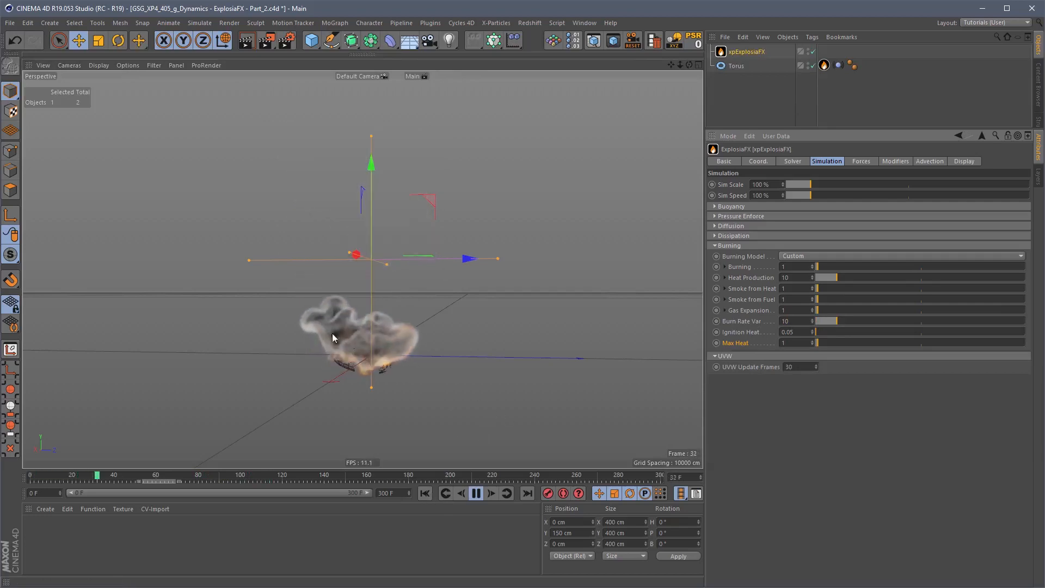
- Set Max Heat to 10 in the burning settings while the simulation plays
{"action": "double_click", "coordinate": [787, 343]}
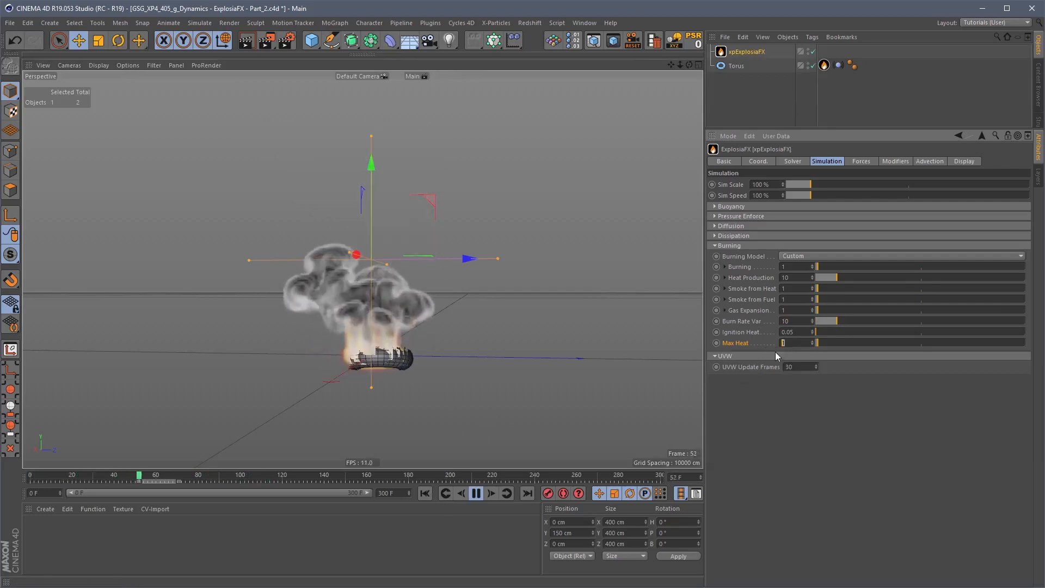
{"action": "type", "text": "10"}
{"action": "key", "text": "Return"}
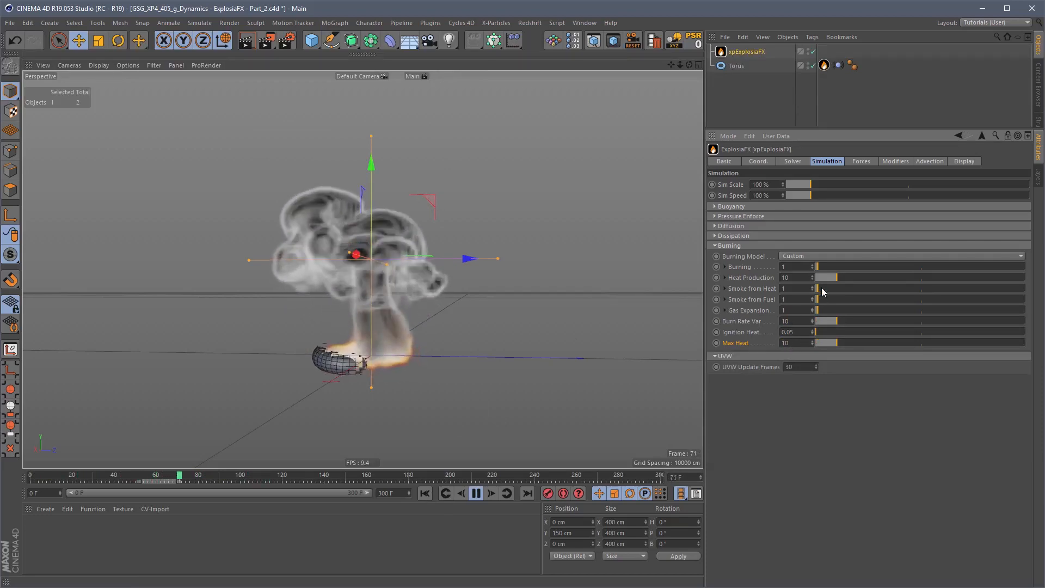
- Raise Smoke from Heat to 12.8, Heat Production to 37.6 and Burning to 6.8
{"action": "left_click_drag", "start_coordinate": [822, 289], "coordinate": [896, 278]}
{"action": "mouse_move", "coordinate": [818, 266]}
{"action": "left_mouse_down"}
{"action": "mouse_move", "coordinate": [849, 266]}
{"action": "mouse_move", "coordinate": [839, 266]}
{"action": "left_mouse_up"}
{"action": "left_click", "coordinate": [829, 266]}
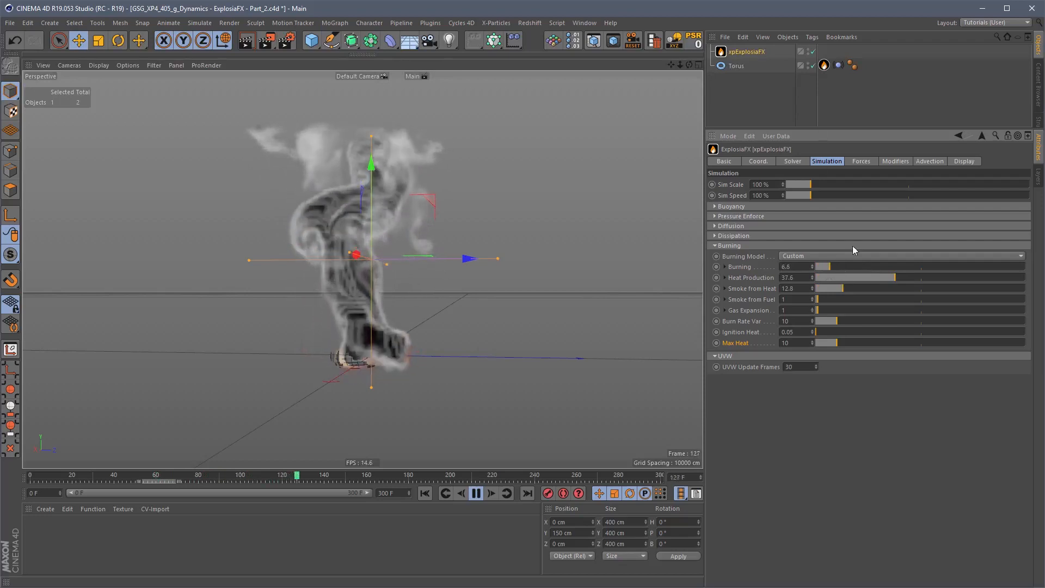
- Set Fuel to 1000% on the torus's xpExplosiaFX source tag and restart the simulation
{"action": "left_click", "coordinate": [824, 66]}
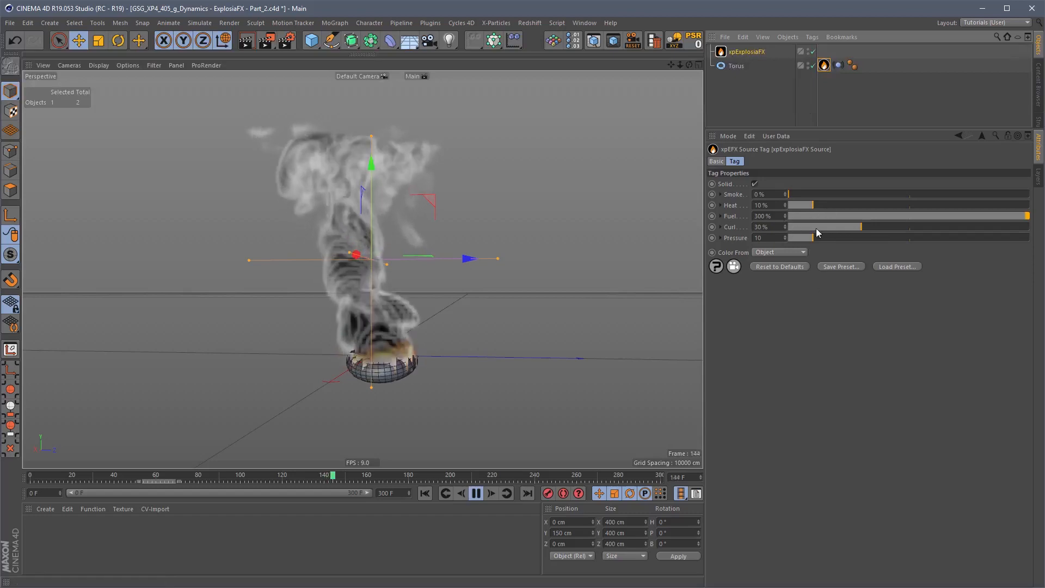
{"action": "left_click", "coordinate": [757, 216]}
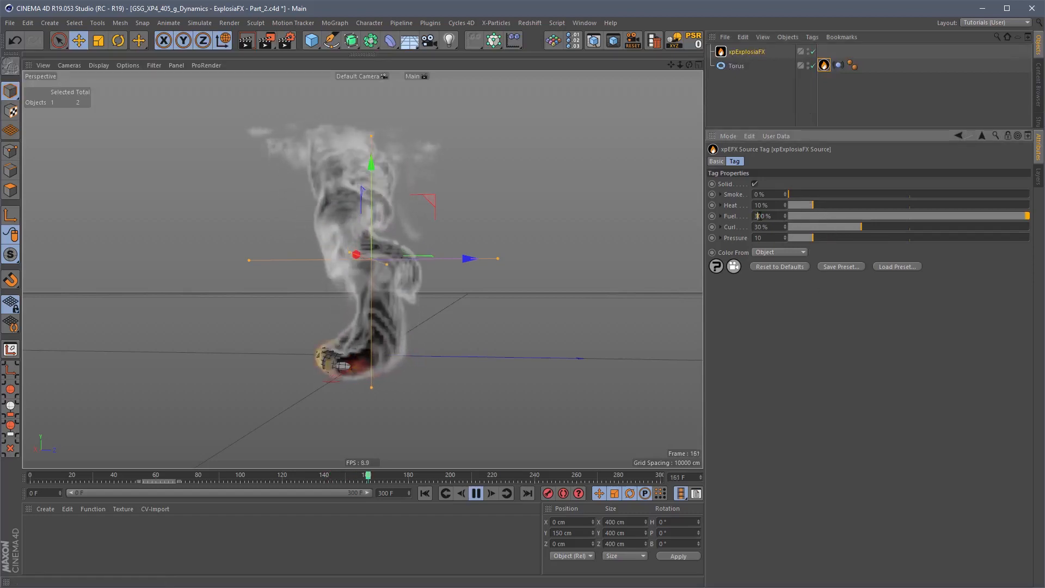
{"action": "type", "text": "1000"}
{"action": "key", "text": "Return"}
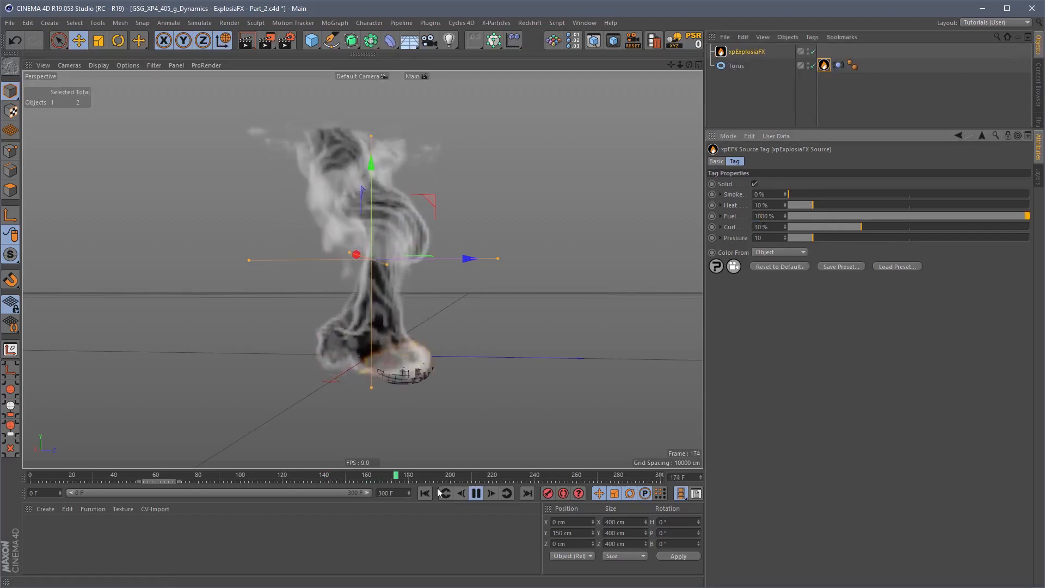
{"action": "left_click", "coordinate": [429, 494]}
- Increase the torus source tag's Fuel to 10000% and restart the simulation
{"action": "left_click", "coordinate": [768, 216]}
{"action": "type", "text": "10000"}
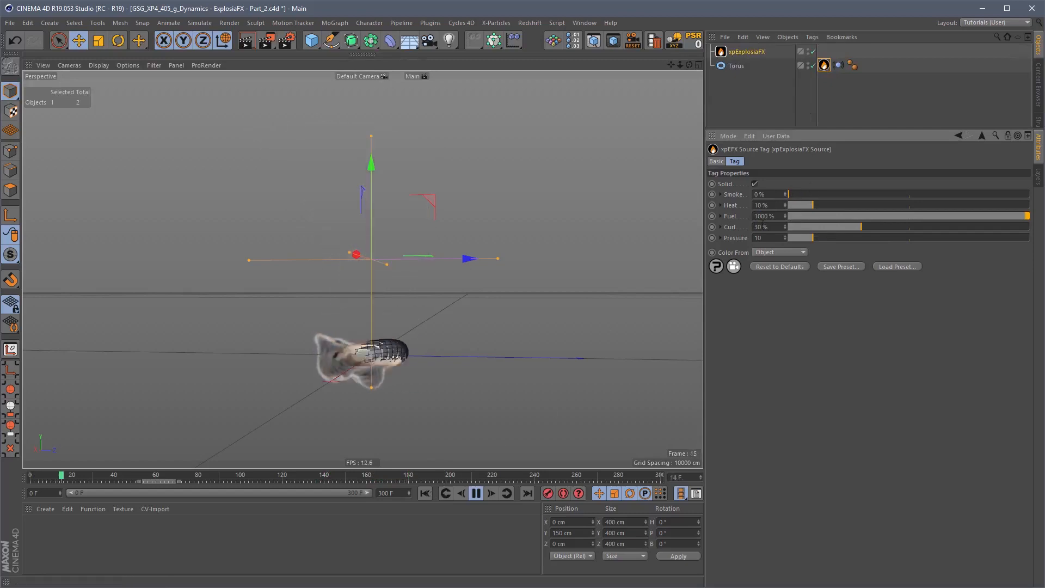
{"action": "key", "text": "Return"}
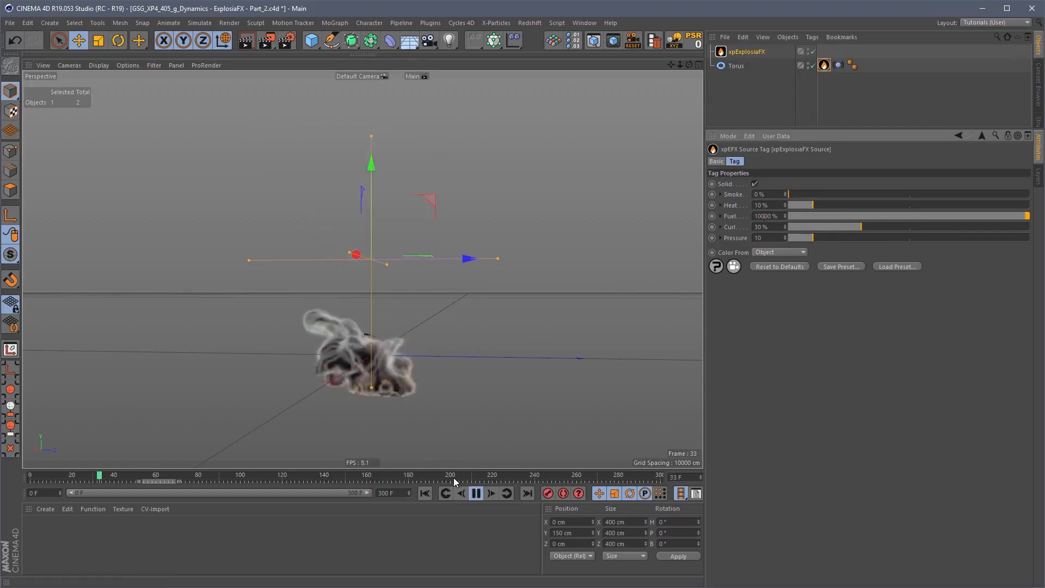
{"action": "left_click", "coordinate": [426, 492]}
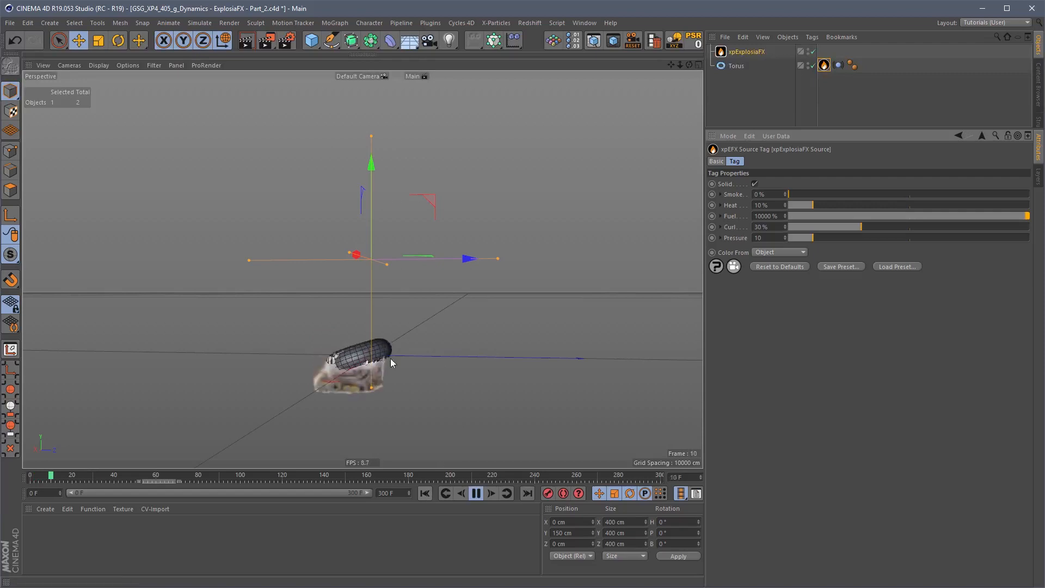
- Set Heat Production to 10000 in the burning settings of xpExplosiaFX
{"action": "left_click", "coordinate": [747, 52]}
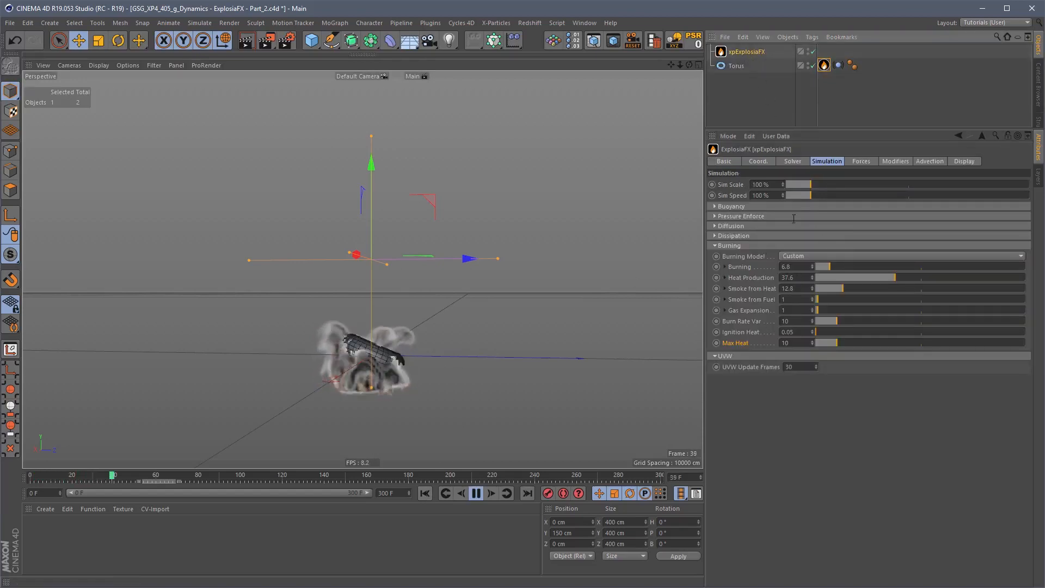
{"action": "left_click", "coordinate": [797, 162]}
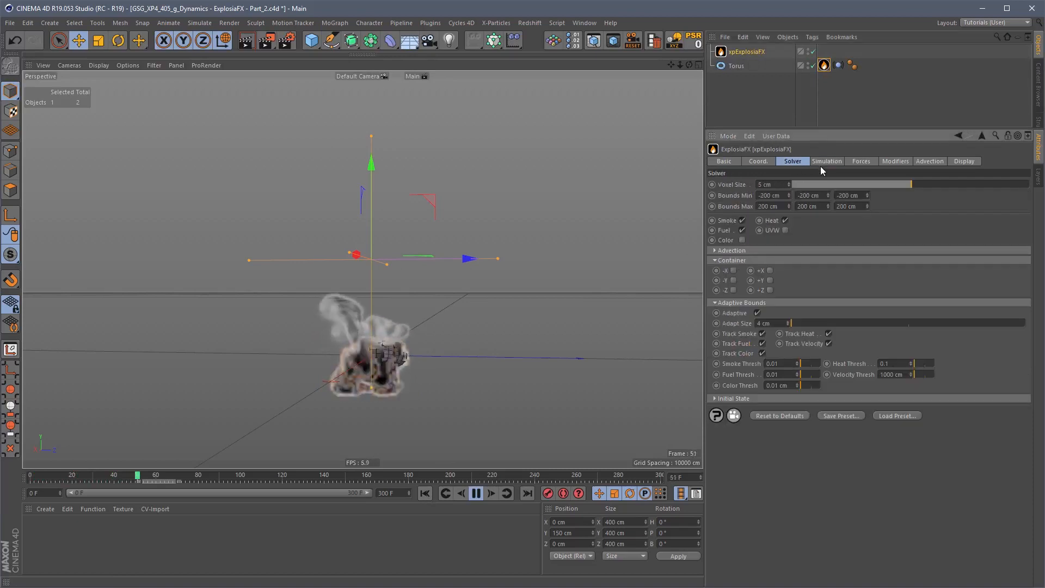
{"action": "left_click", "coordinate": [823, 163]}
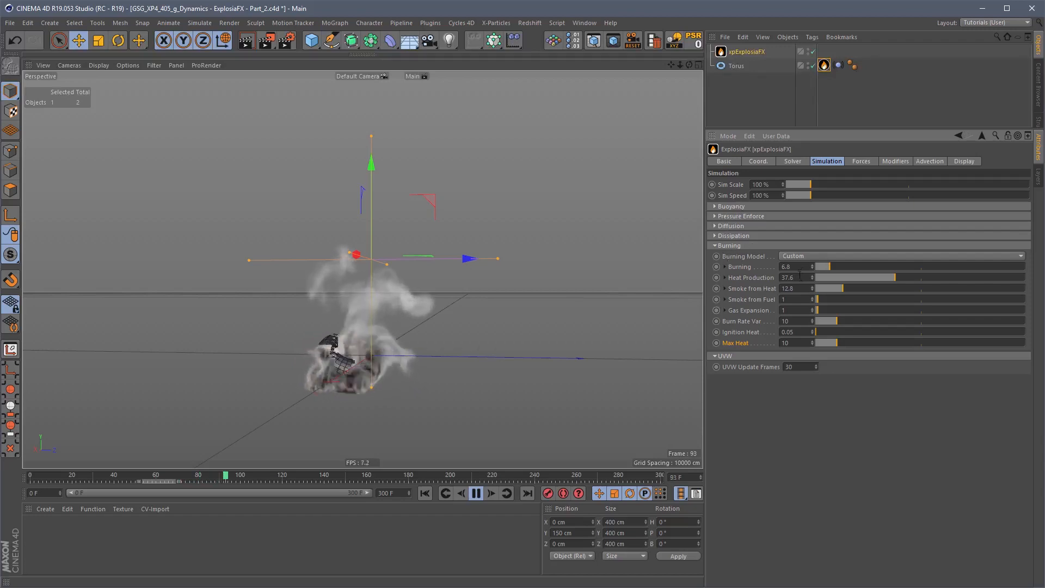
{"action": "type", "text": "1000"}
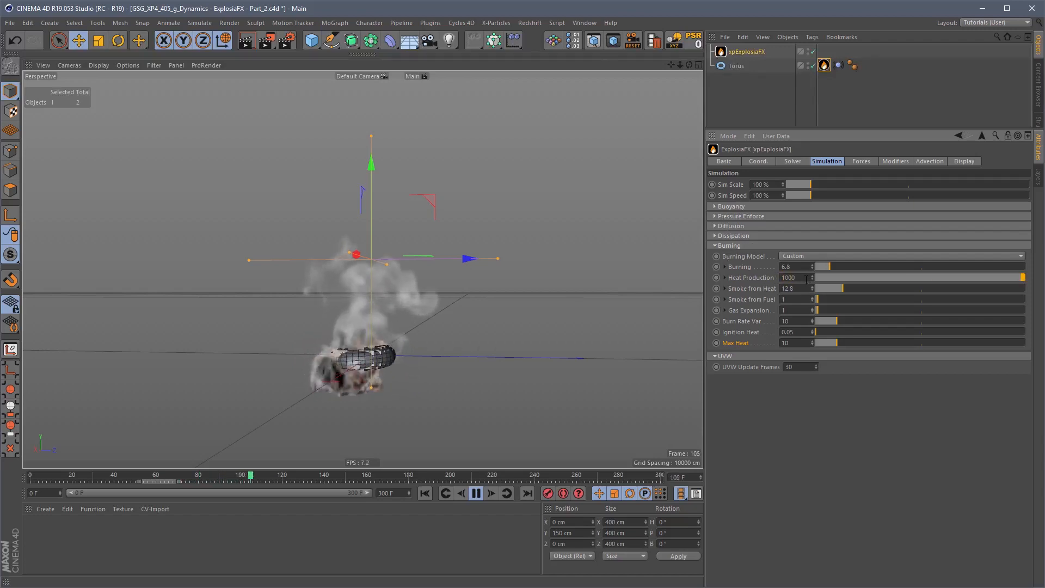
{"action": "type", "text": "0"}
{"action": "key", "text": "Return"}
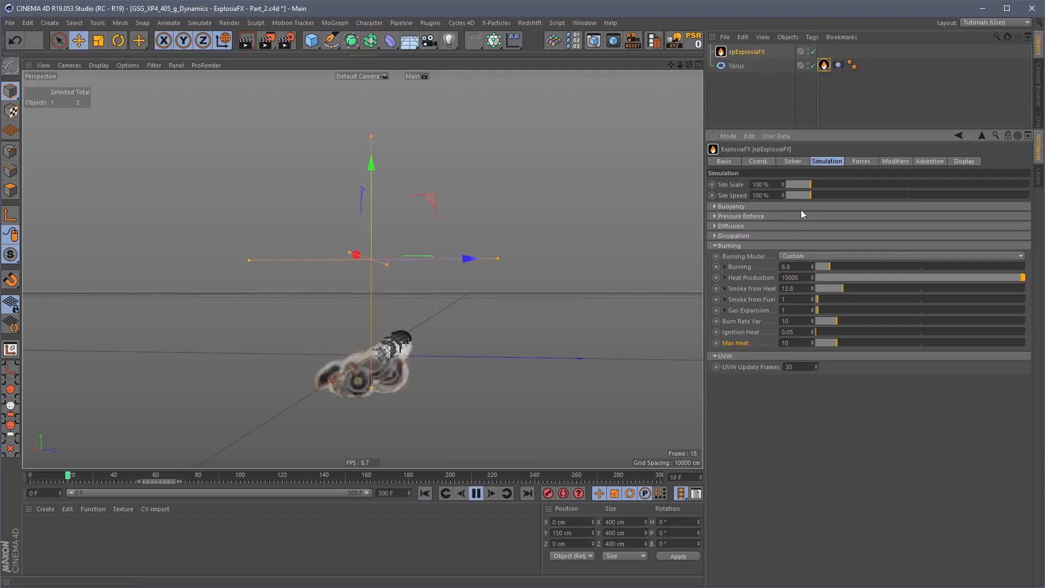
- Expand the Buoyancy settings of xpExplosiaFX and set Fuel Buoyancy to 0
{"action": "left_click", "coordinate": [793, 162]}
{"action": "left_click", "coordinate": [837, 159]}
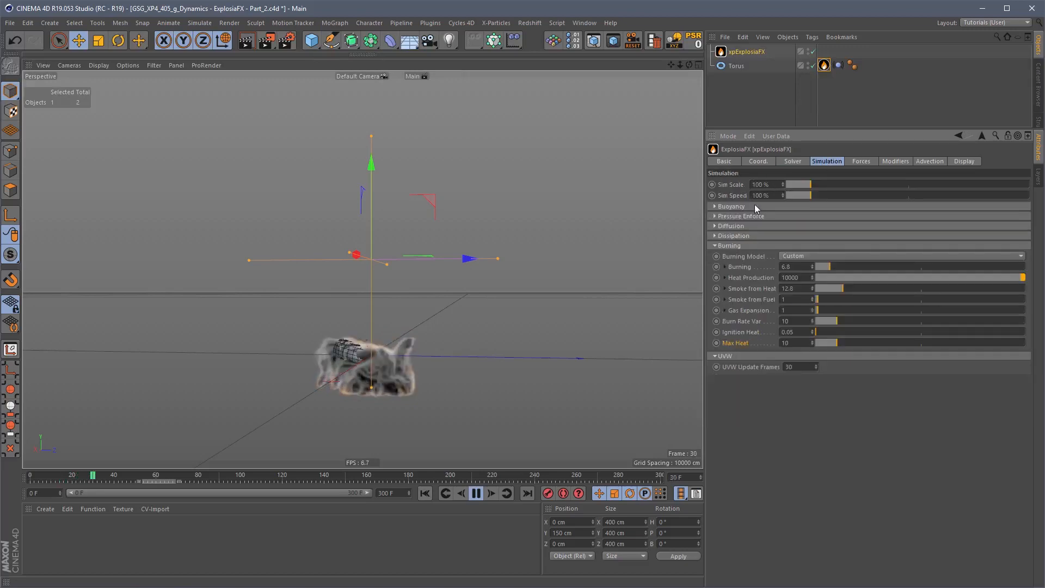
{"action": "left_click", "coordinate": [755, 206]}
{"action": "double_click", "coordinate": [778, 239]}
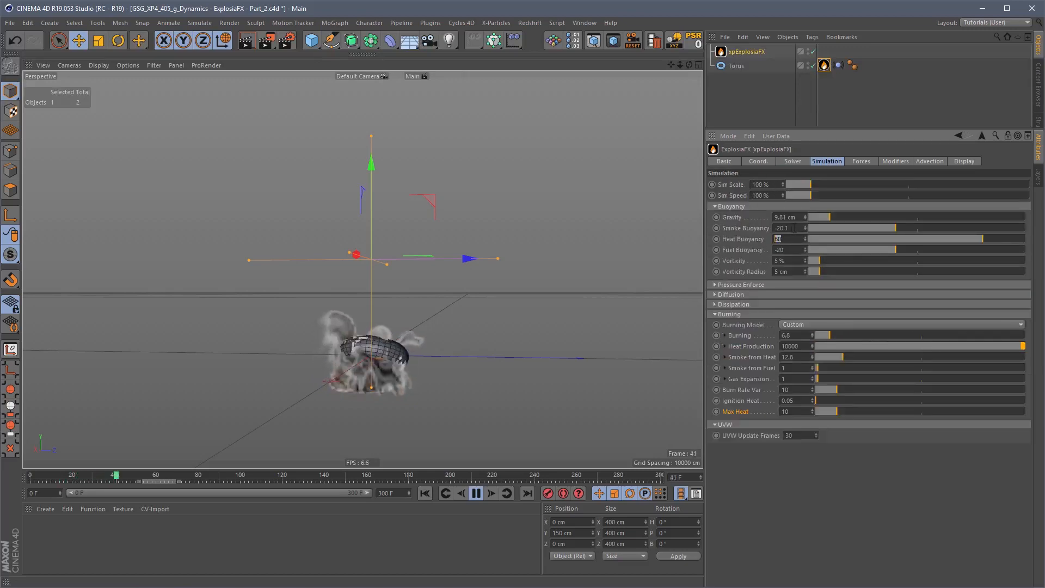
{"action": "left_click_drag", "start_coordinate": [789, 228], "coordinate": [775, 251]}
{"action": "type", "text": "0"}
{"action": "key", "text": "Return"}
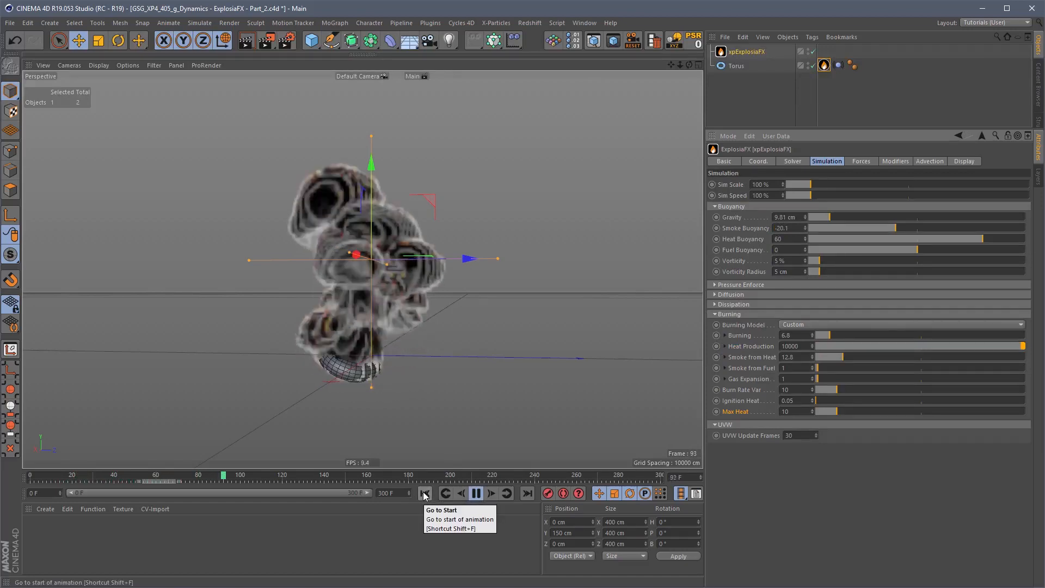
- Pause the simulation and set the display Resolution of xpExplosiaFX to 256
{"action": "left_click", "coordinate": [475, 494]}
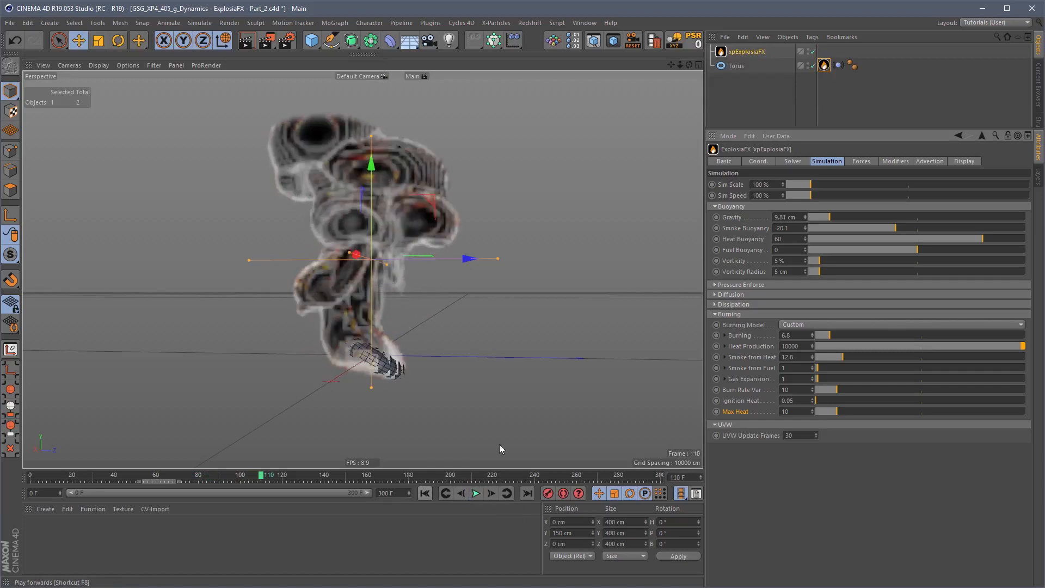
{"action": "left_click", "coordinate": [964, 162]}
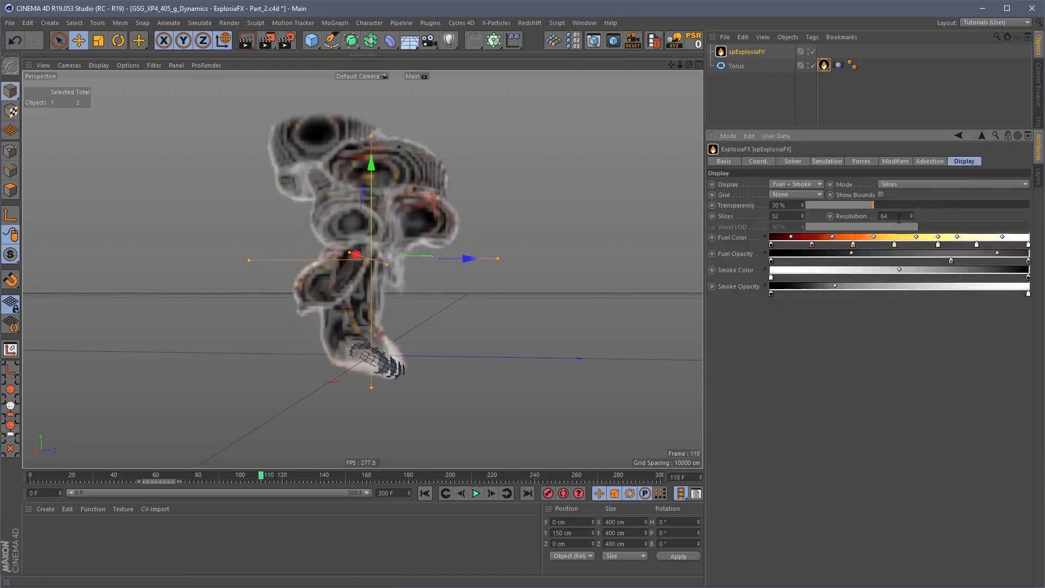
{"action": "type", "text": "256"}
{"action": "key", "text": "Return"}
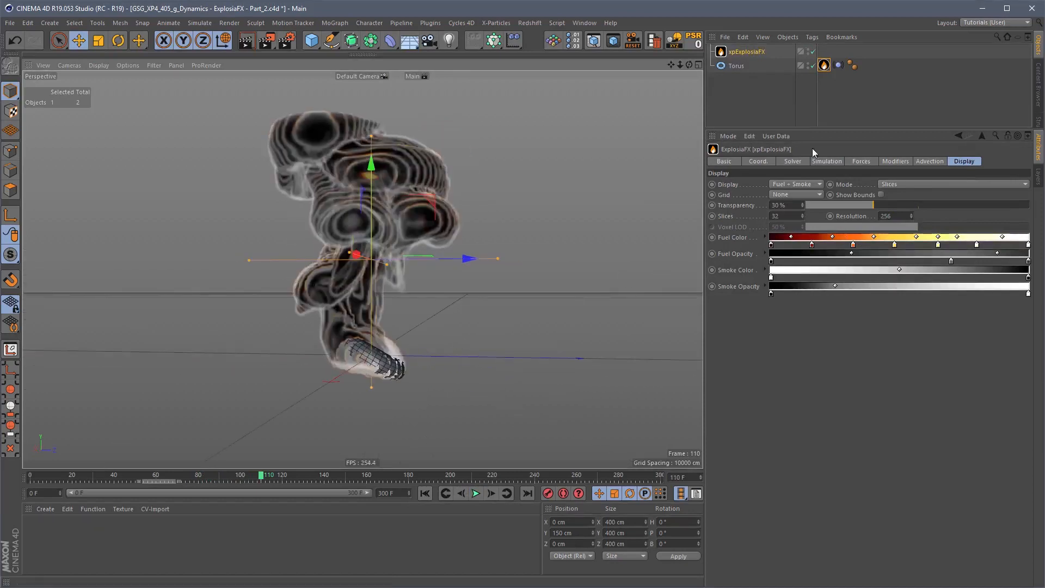
- Check the torus's source tag values and set the Burning Model of xpExplosiaFX to Chemical
{"action": "left_click", "coordinate": [827, 65]}
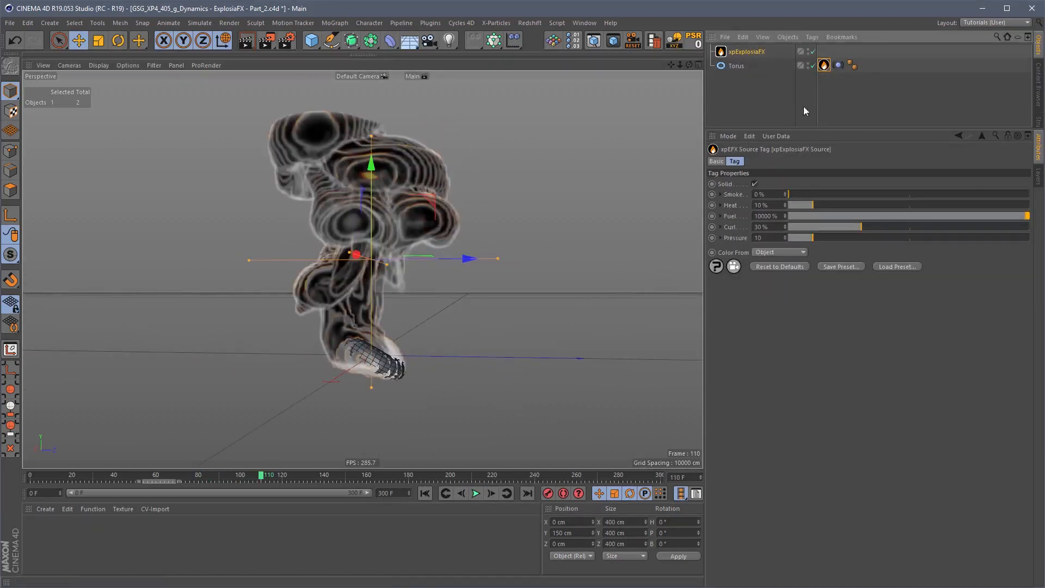
{"action": "left_click", "coordinate": [749, 53]}
{"action": "left_click", "coordinate": [823, 161]}
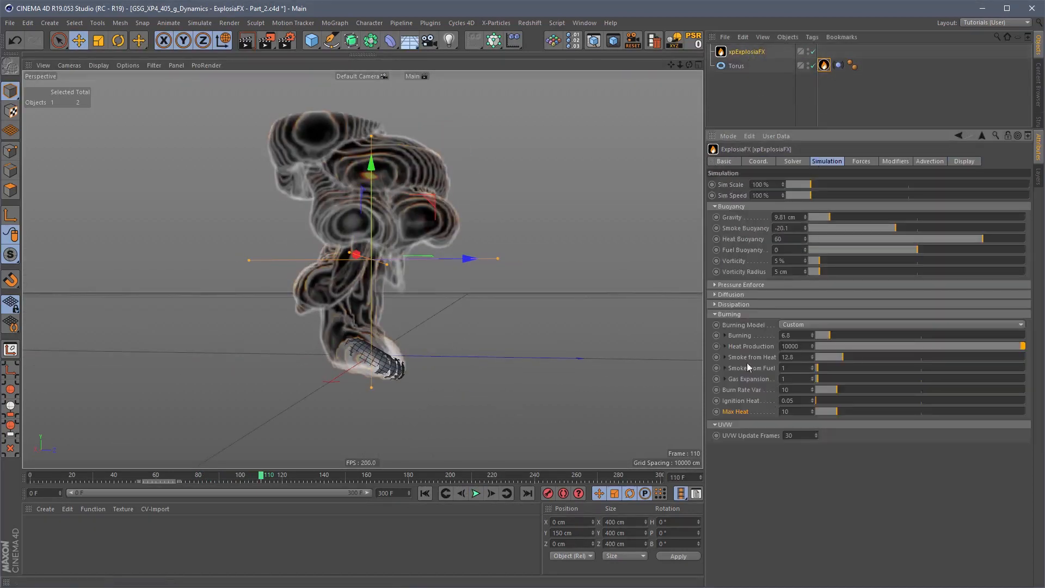
{"action": "left_click", "coordinate": [802, 325]}
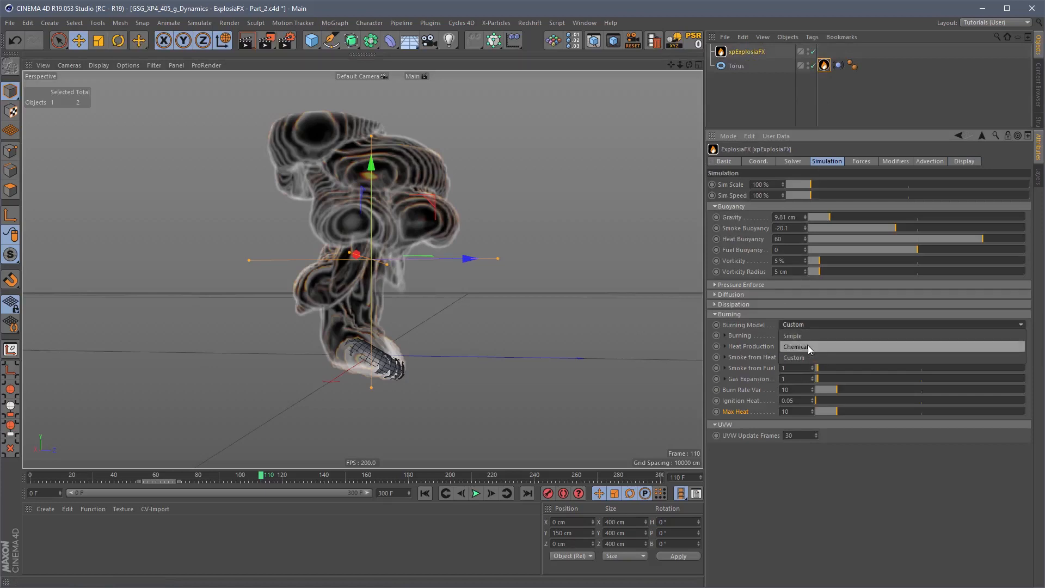
{"action": "left_click", "coordinate": [804, 345]}
- Reset Max Heat, Burn Rate Var and Ignition Heat in the burning settings to their default values
{"action": "right_click", "coordinate": [737, 358]}
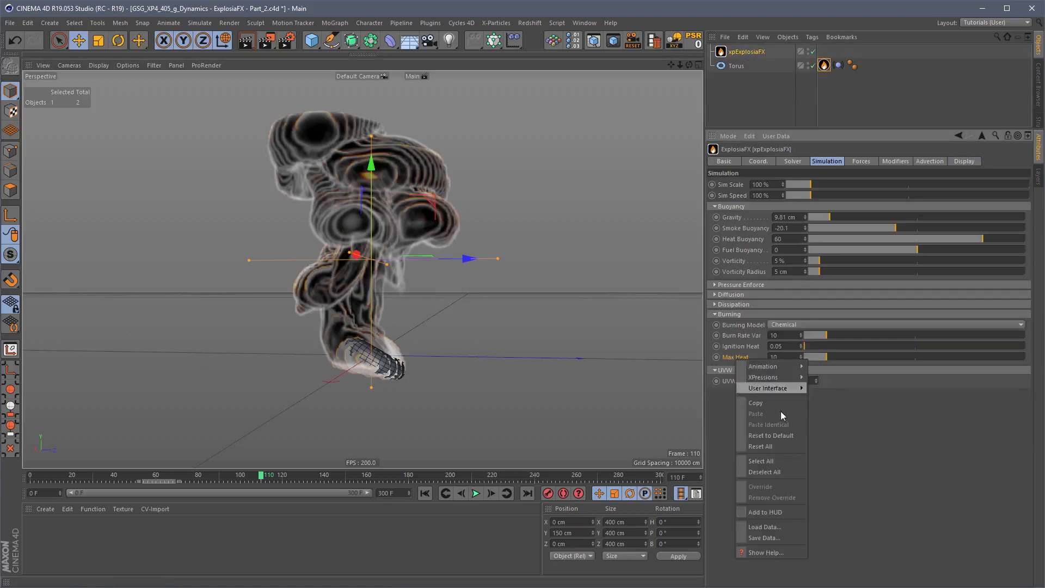
{"action": "left_click", "coordinate": [779, 437]}
{"action": "right_click", "coordinate": [745, 335]}
{"action": "left_click", "coordinate": [776, 410]}
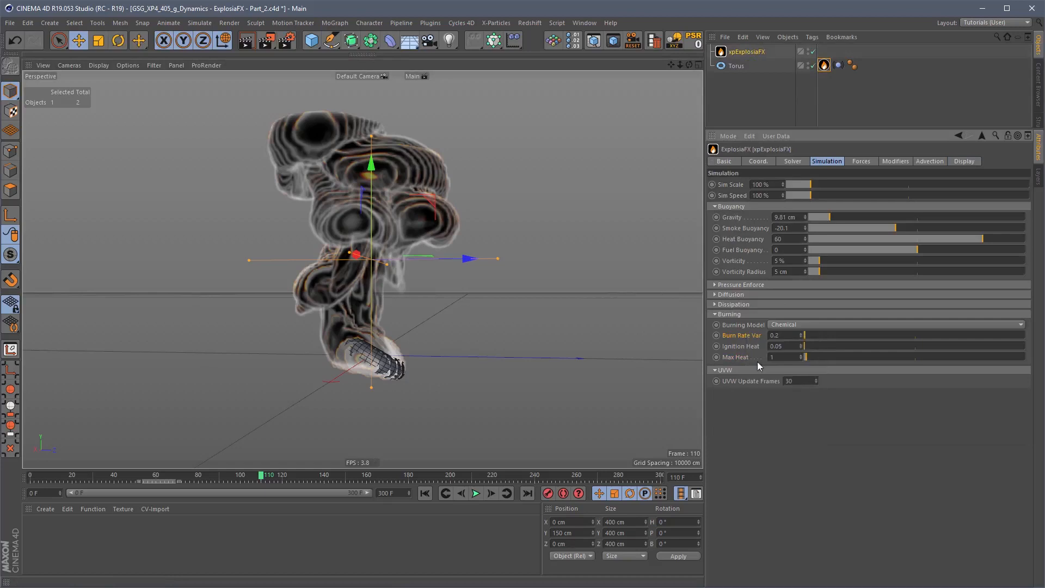
{"action": "right_click", "coordinate": [748, 347]}
{"action": "left_click", "coordinate": [774, 420]}
{"action": "left_click", "coordinate": [806, 324]}
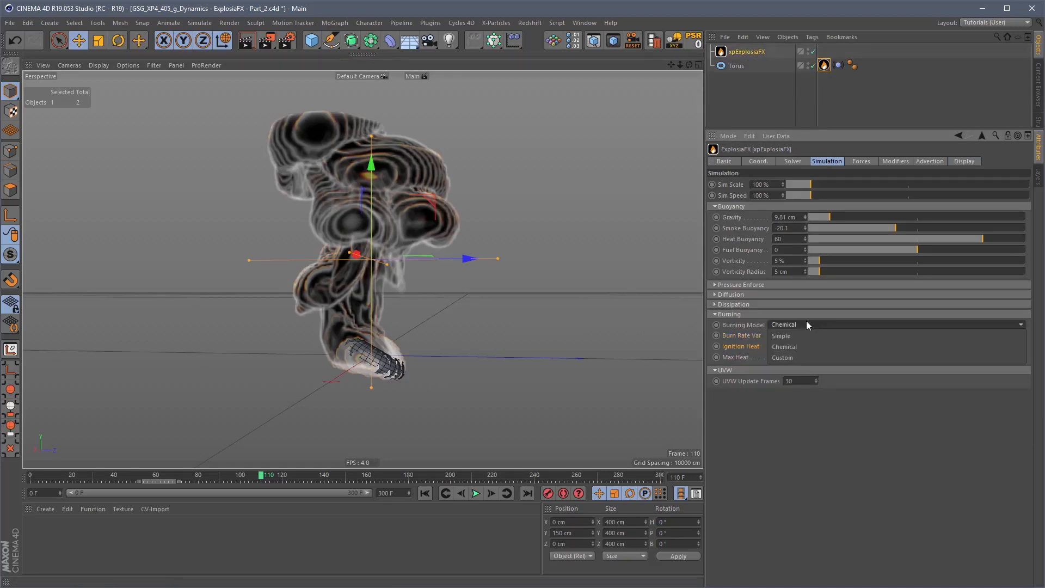
{"action": "left_click", "coordinate": [730, 315]}
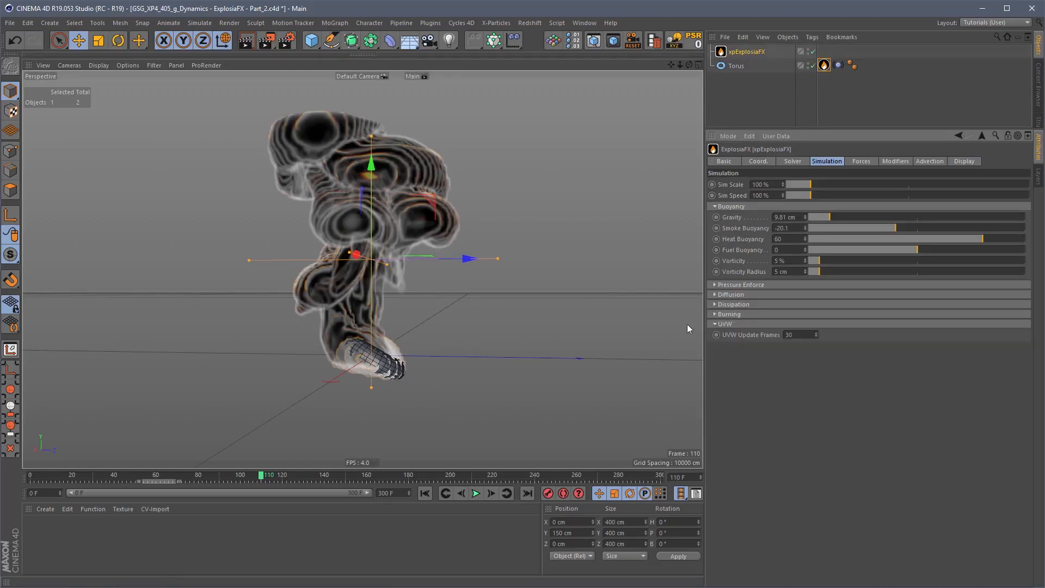
{"action": "left_click", "coordinate": [729, 314]}
- Reset xpExplosiaFX to its defaults, set Voxel Size to 6 cm and restart the simulation
{"action": "left_click", "coordinate": [862, 161]}
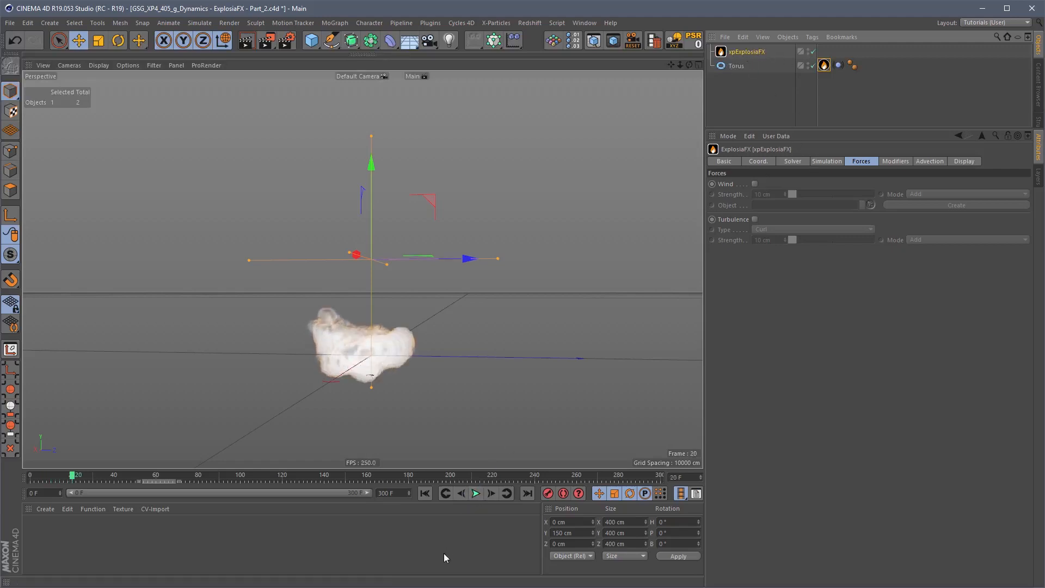
{"action": "left_click", "coordinate": [793, 162]}
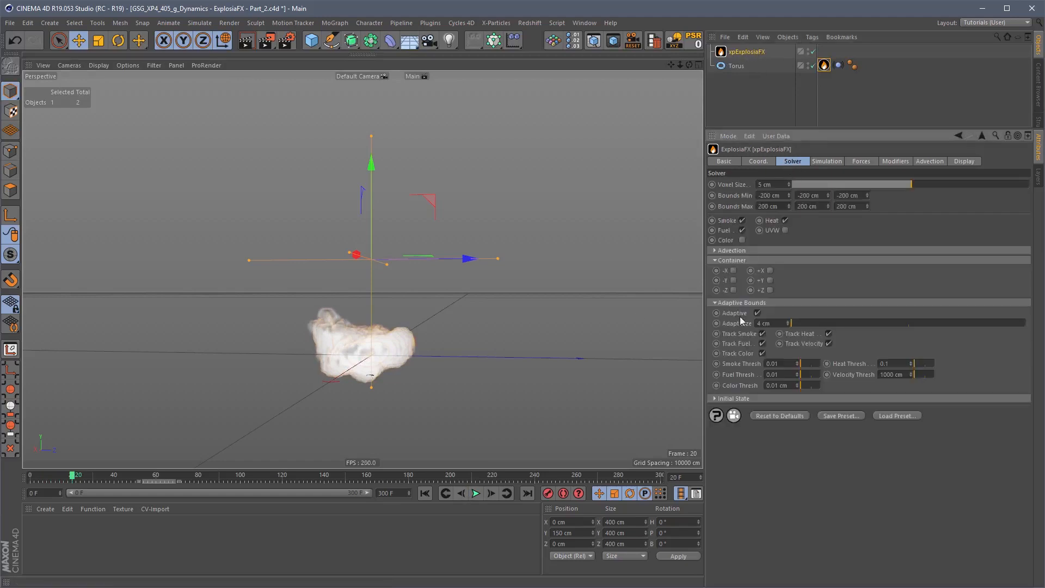
{"action": "left_click", "coordinate": [760, 416]}
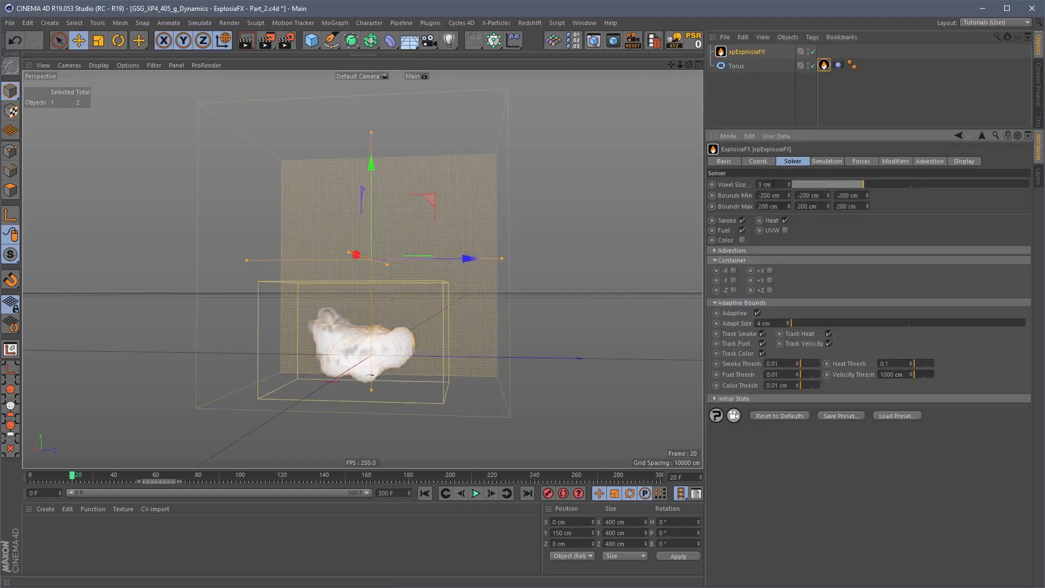
{"action": "key", "text": "Return"}
{"action": "left_click", "coordinate": [424, 494]}
{"action": "left_click", "coordinate": [476, 493]}
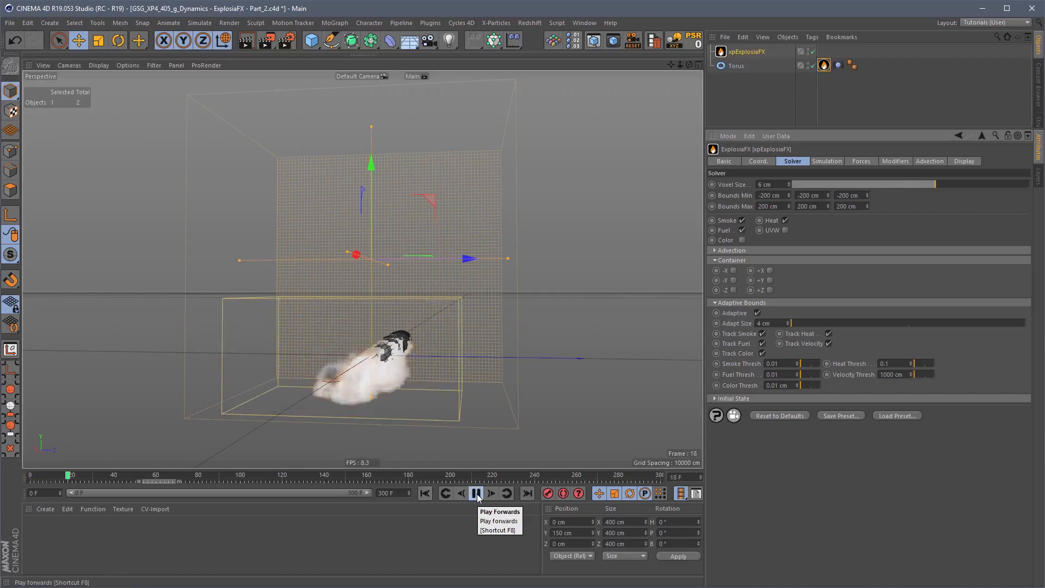
- Reset the torus's xpExplosiaFX source tag to its defaults, set Fuel to 300% and restart the simulation
{"action": "left_click", "coordinate": [825, 65]}
{"action": "left_click", "coordinate": [779, 252]}
{"action": "left_click", "coordinate": [767, 267]}
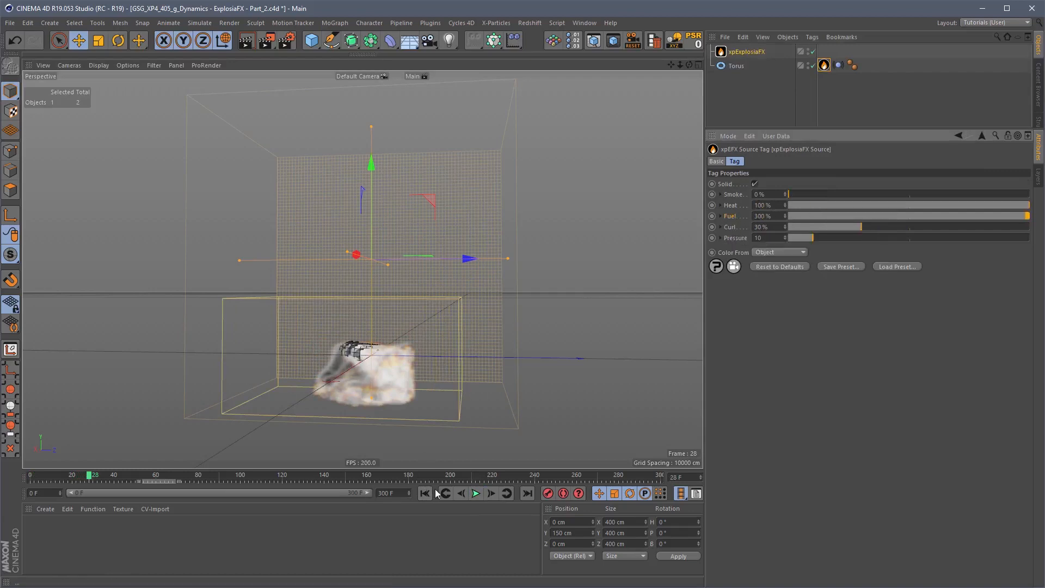
{"action": "left_click", "coordinate": [475, 493]}
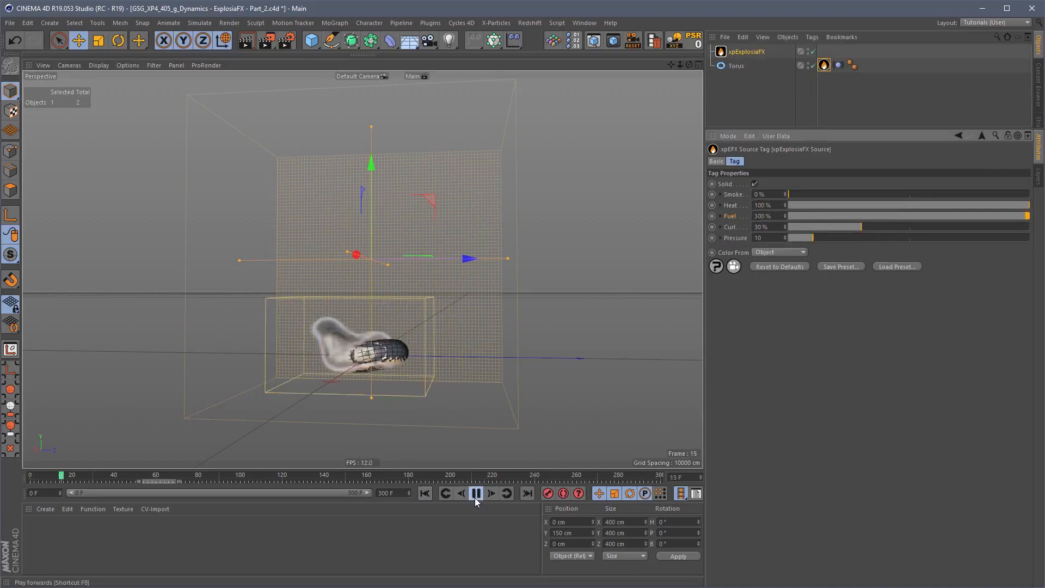
- Enable Turbulence in the forces of xpExplosiaFX and restart the simulation
{"action": "left_click", "coordinate": [747, 51]}
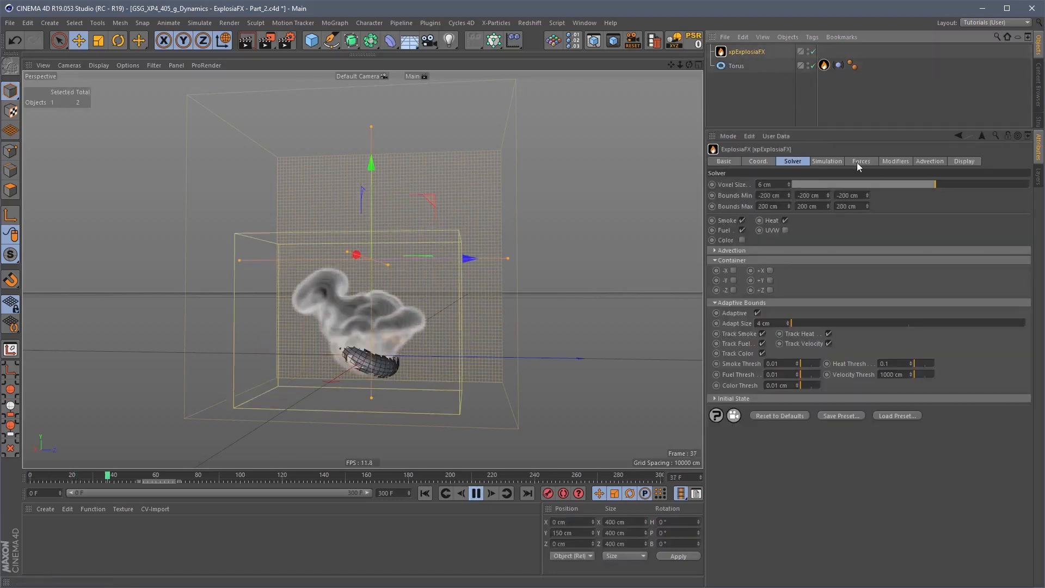
{"action": "left_click", "coordinate": [859, 161]}
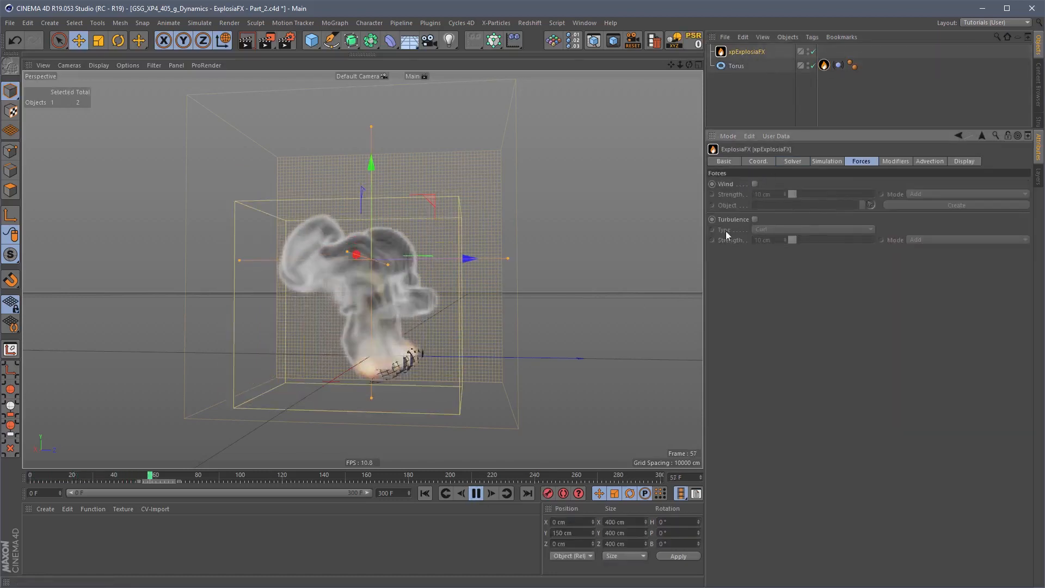
{"action": "left_click", "coordinate": [755, 219]}
{"action": "left_click", "coordinate": [442, 494]}
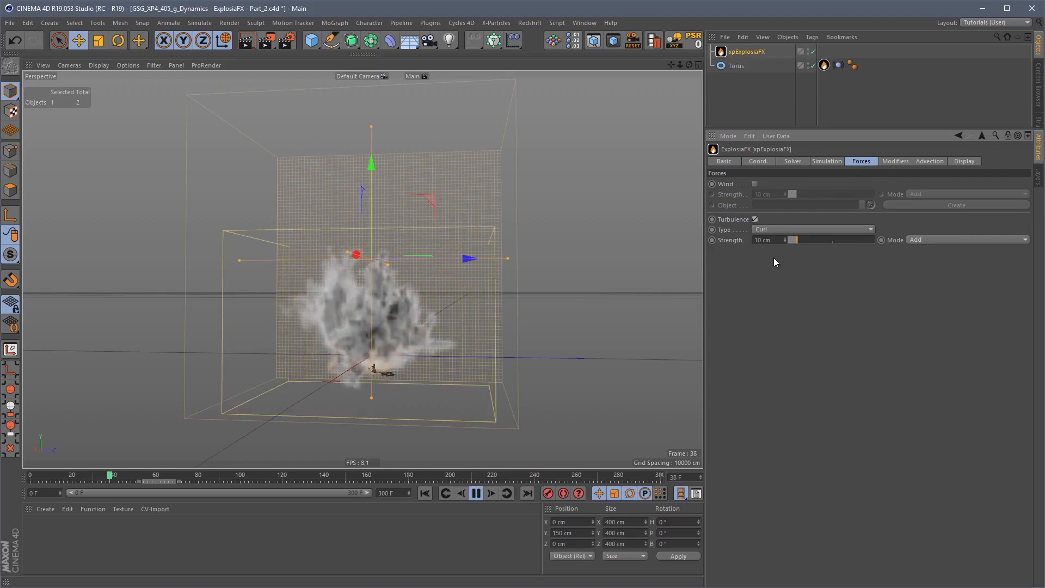
- Raise the Turbulence Strength to 20 cm, return it to 10 cm and replay the simulation from the start
{"action": "double_click", "coordinate": [758, 240]}
{"action": "type", "text": "20"}
{"action": "key", "text": "Return"}
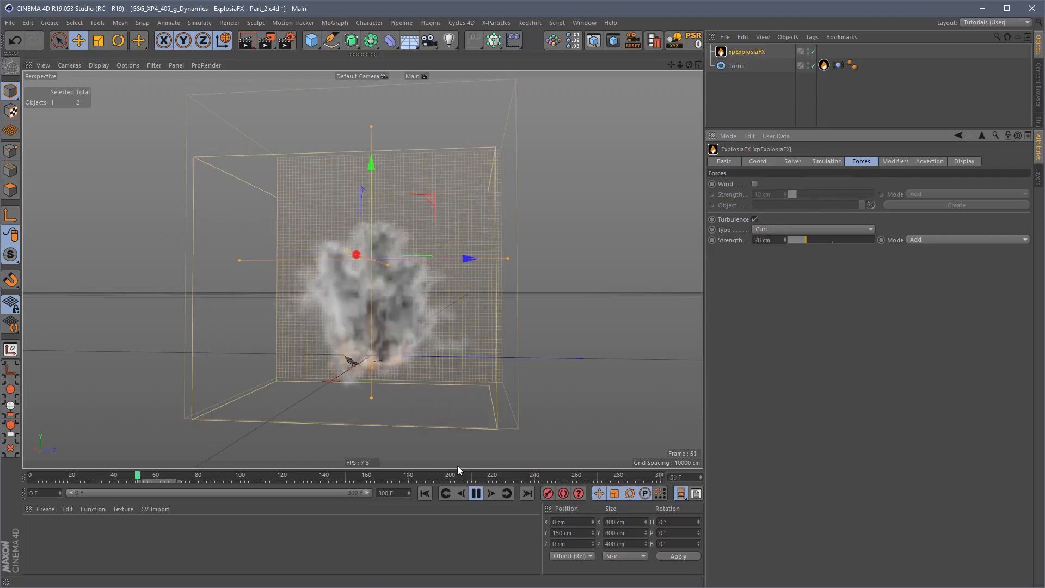
{"action": "left_click", "coordinate": [476, 493]}
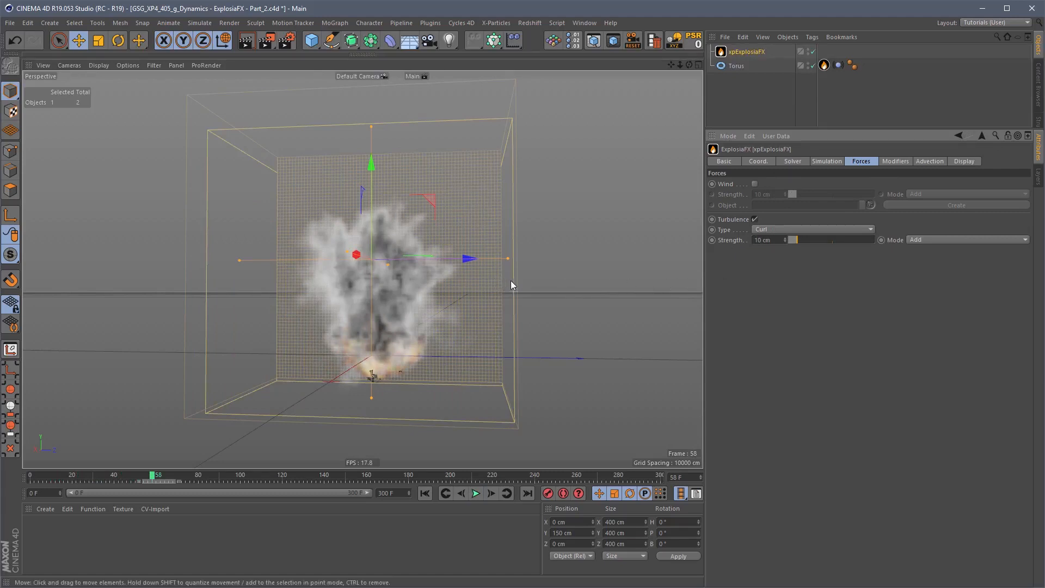
{"action": "left_click", "coordinate": [436, 494]}
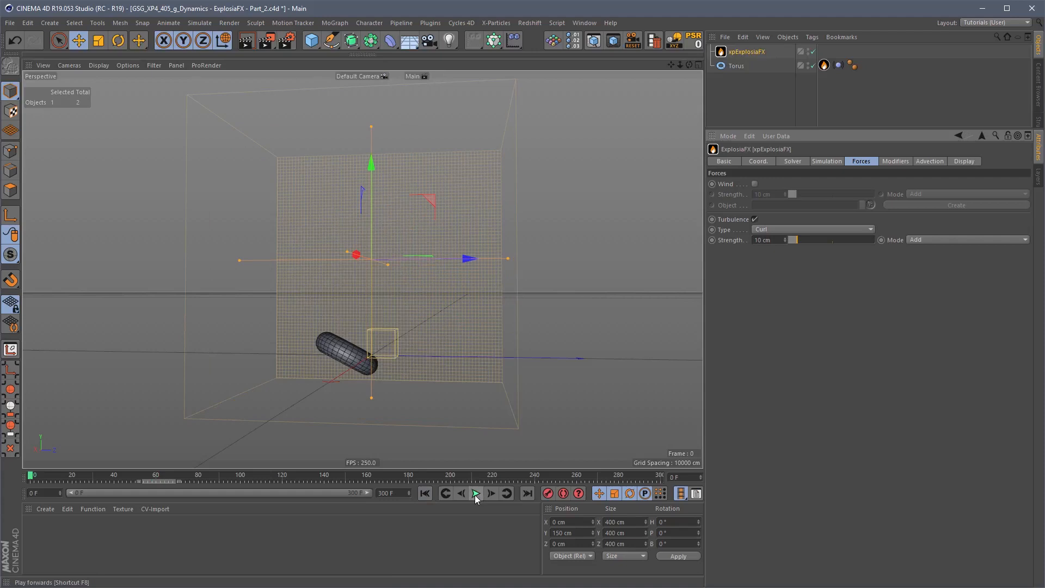
{"action": "left_click", "coordinate": [475, 494]}
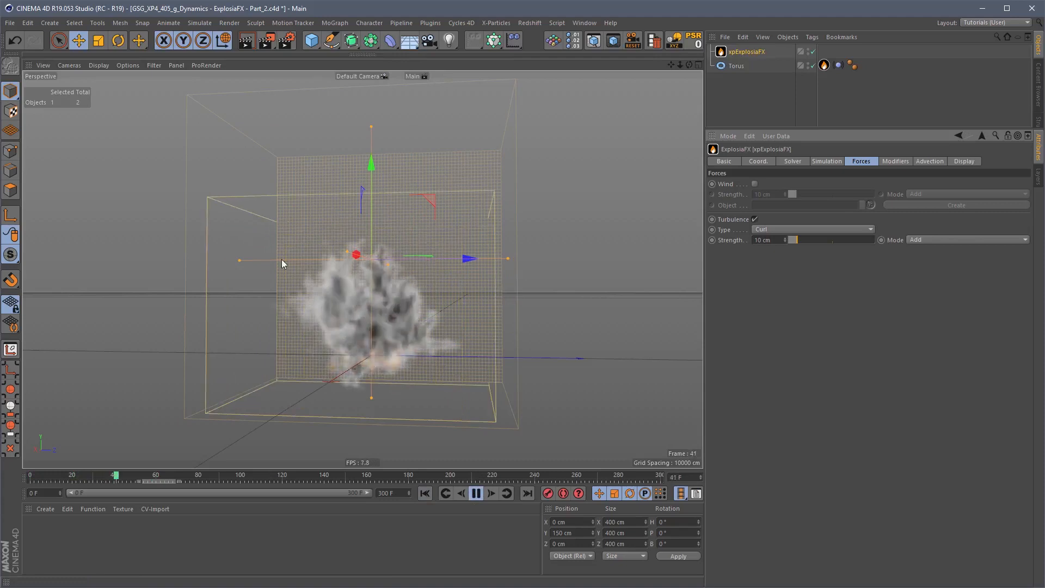
- Try the Grad turbulence type on a restarted simulation and return the type to Curl
{"action": "left_click", "coordinate": [765, 240]}
{"action": "left_click", "coordinate": [783, 231]}
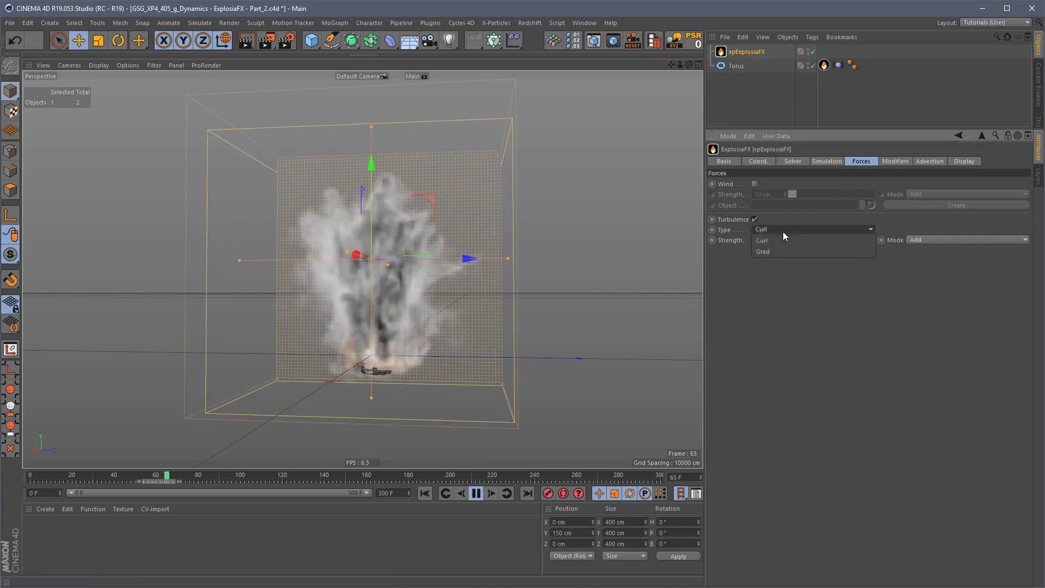
{"action": "left_click", "coordinate": [773, 251]}
{"action": "left_click", "coordinate": [428, 494]}
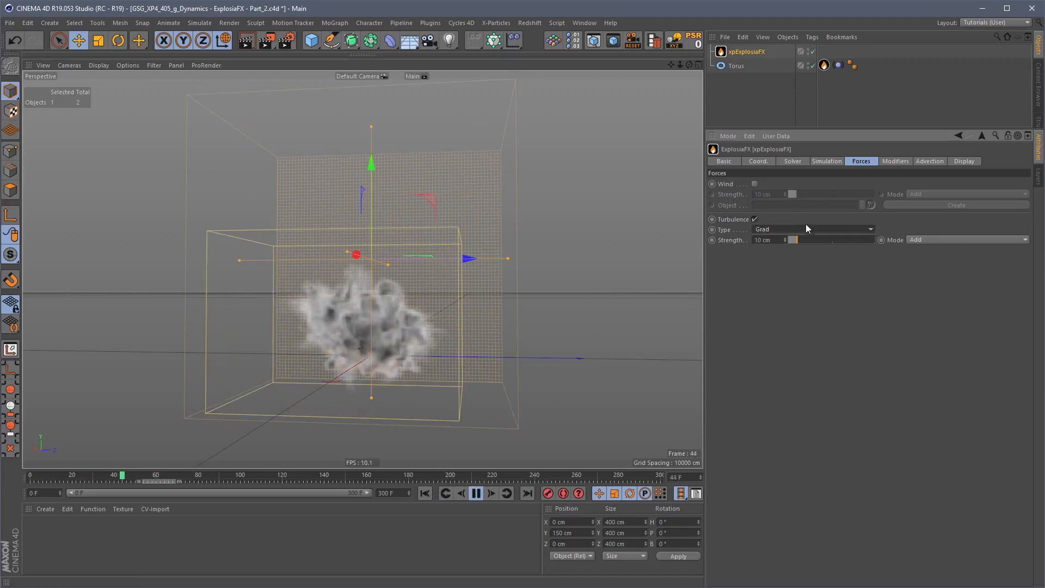
{"action": "left_click", "coordinate": [775, 227]}
{"action": "left_click", "coordinate": [771, 243]}
- Try the Max mode for the turbulence force during playback and return the mode to Add
{"action": "left_click", "coordinate": [928, 241]}
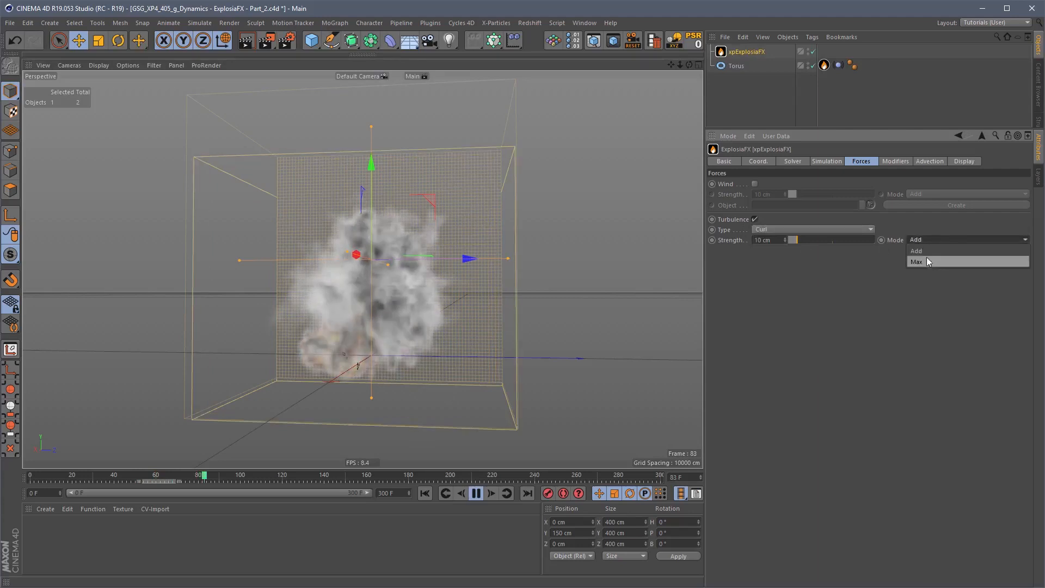
{"action": "left_click", "coordinate": [926, 260]}
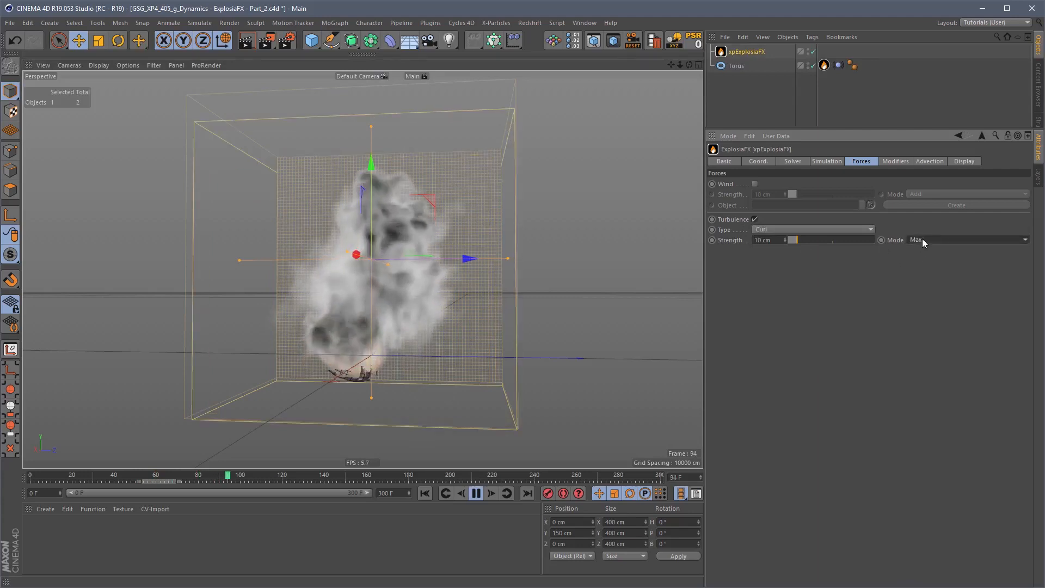
{"action": "left_click", "coordinate": [926, 240]}
{"action": "left_click", "coordinate": [924, 251]}
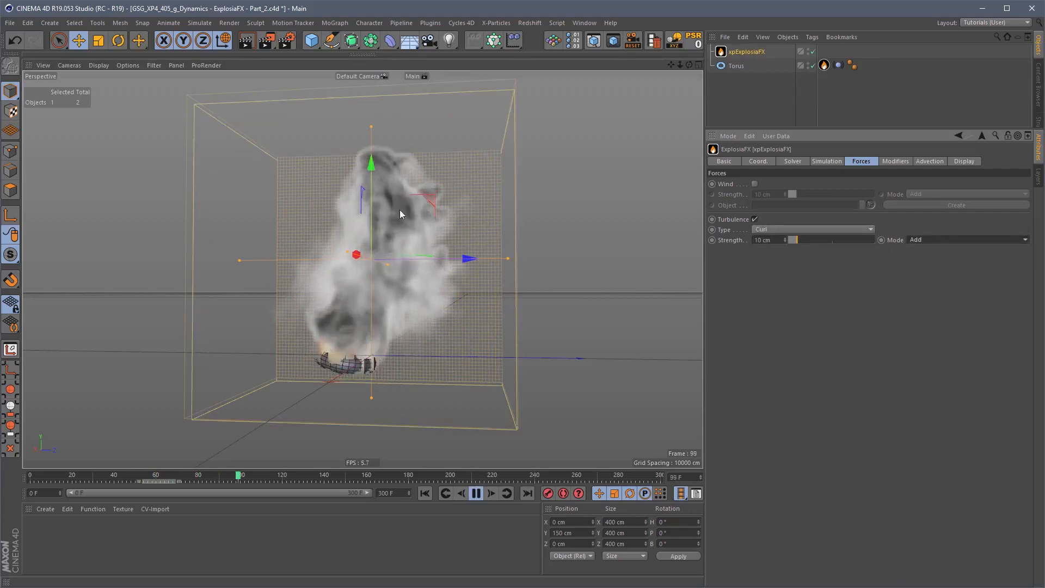
- Replace Turbulence with Wind in the forces of xpExplosiaFX, create its wind object and play the simulation from the start
{"action": "left_click", "coordinate": [754, 219]}
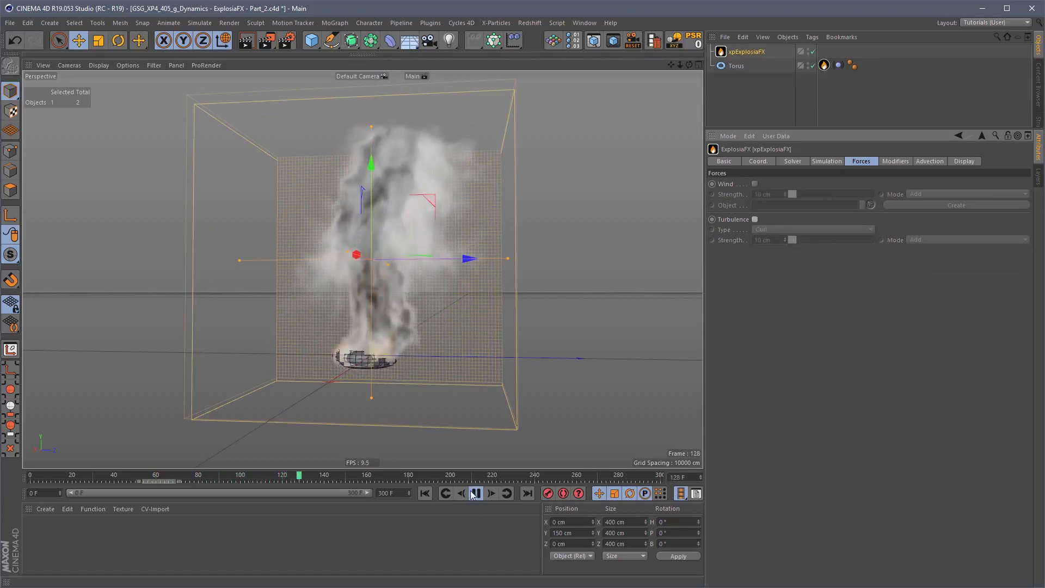
{"action": "left_click", "coordinate": [425, 493]}
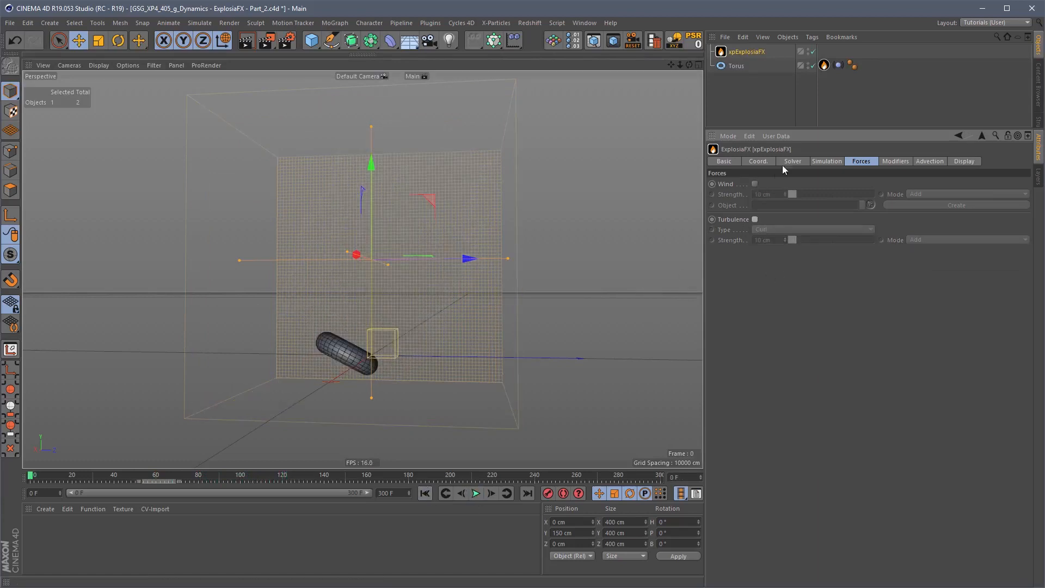
{"action": "left_click", "coordinate": [755, 184]}
{"action": "left_click", "coordinate": [905, 205]}
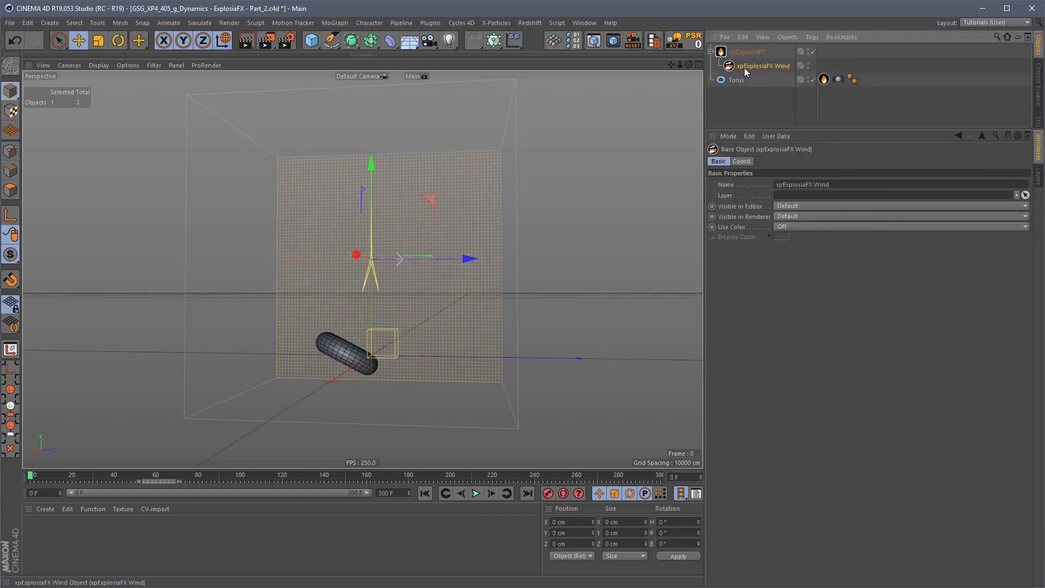
{"action": "left_click", "coordinate": [476, 493]}
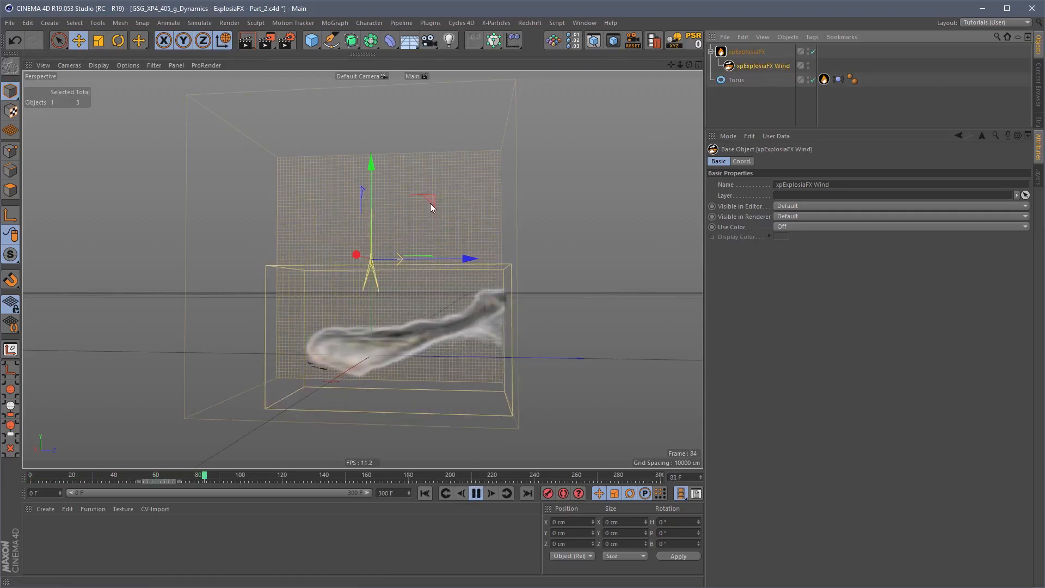
- Rotate the wind object's heading to reverse the wind during playback, and stop and rewind the simulation
{"action": "key", "text": "r"}
{"action": "left_click_drag", "start_coordinate": [381, 260], "coordinate": [598, 295]}
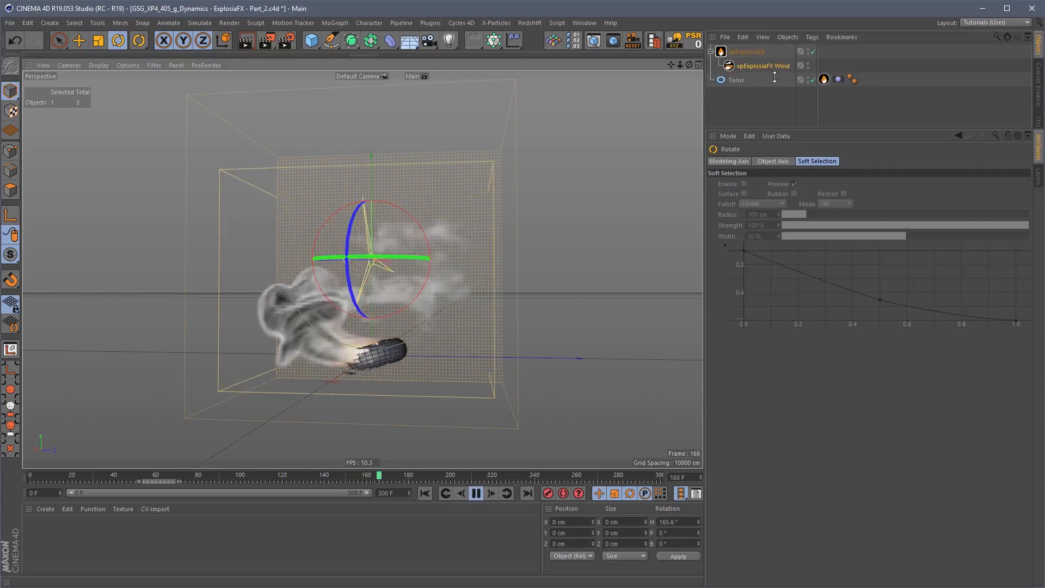
{"action": "left_click", "coordinate": [760, 66]}
{"action": "left_click", "coordinate": [753, 50]}
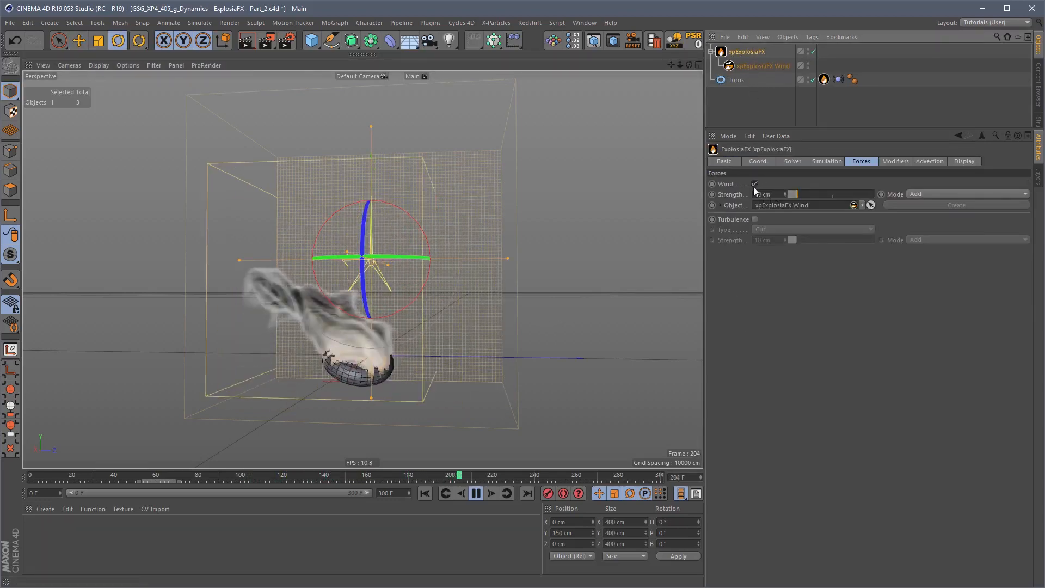
{"action": "left_click", "coordinate": [474, 494]}
{"action": "left_click", "coordinate": [429, 494]}
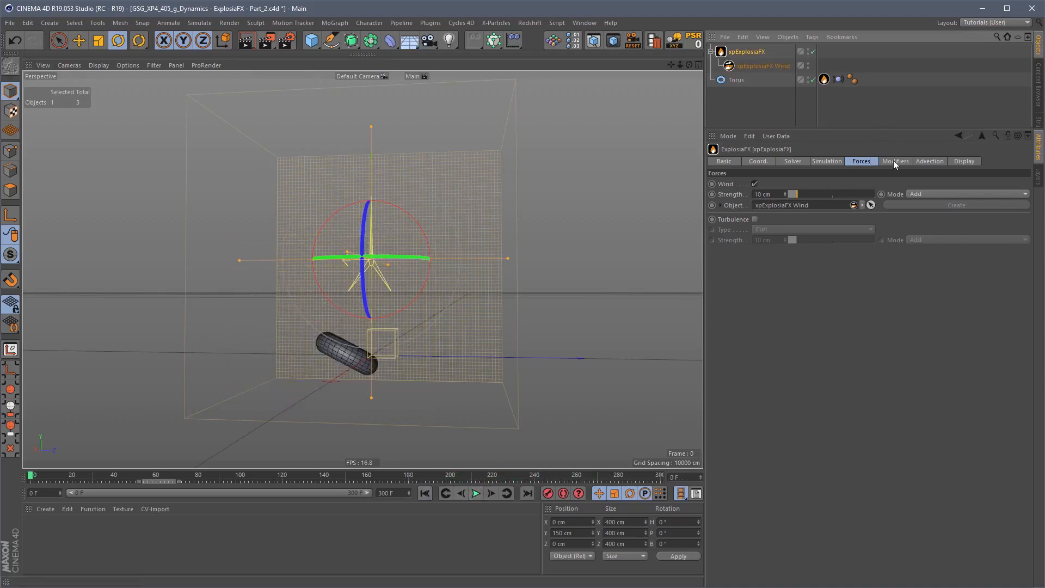
- Look over the modifier and particle advection settings of xpExplosiaFX, and delete its wind object
{"action": "left_click", "coordinate": [895, 162]}
{"action": "left_click", "coordinate": [932, 162]}
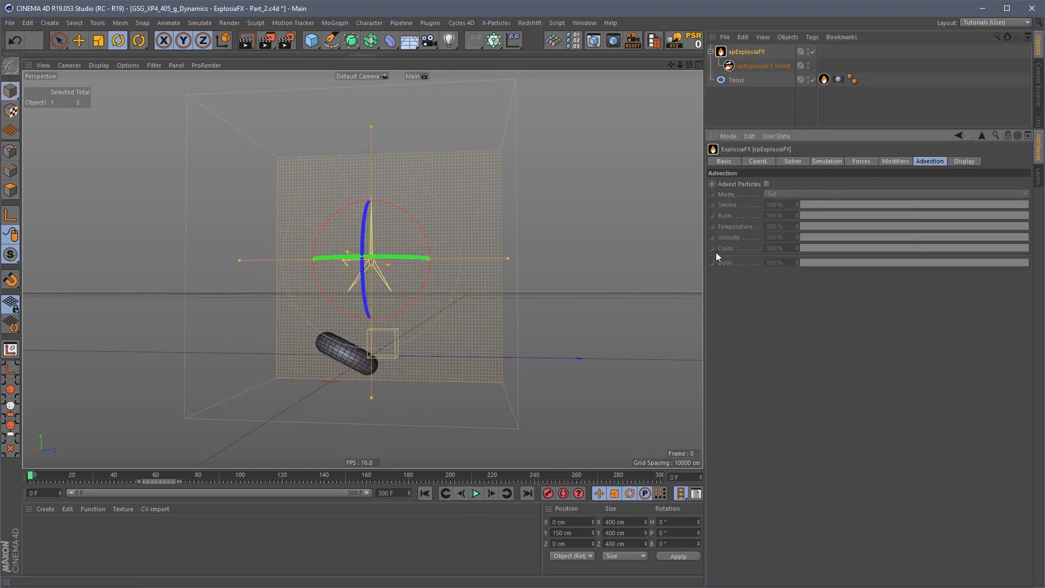
{"action": "left_click", "coordinate": [767, 64]}
{"action": "key", "text": "Delete"}
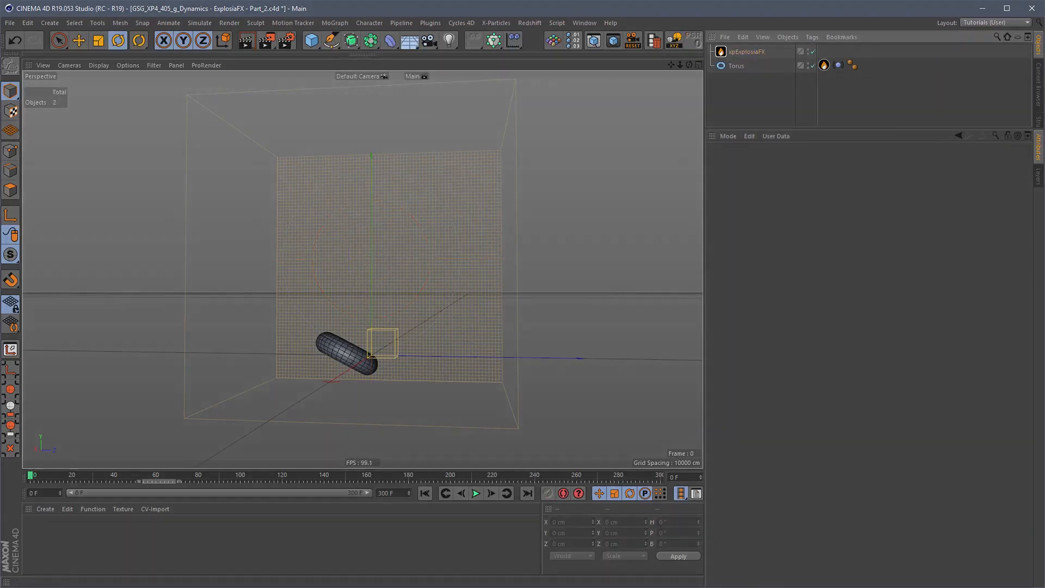